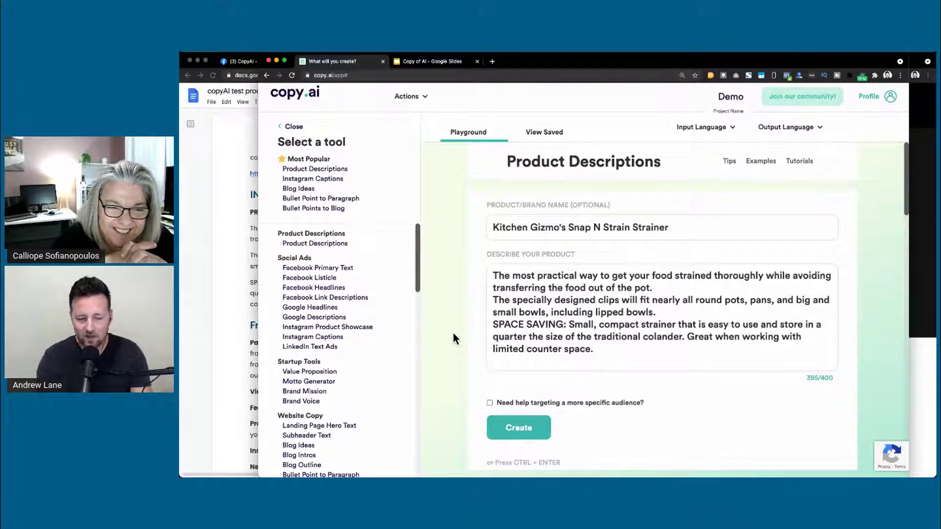
- Bring the Brand Builder Starter Kit page forward, widen its window and look over its benefits section
{"action": "left_click", "coordinate": [927, 191]}
{"action": "left_click_drag", "start_coordinate": [558, 196], "coordinate": [403, 205]}
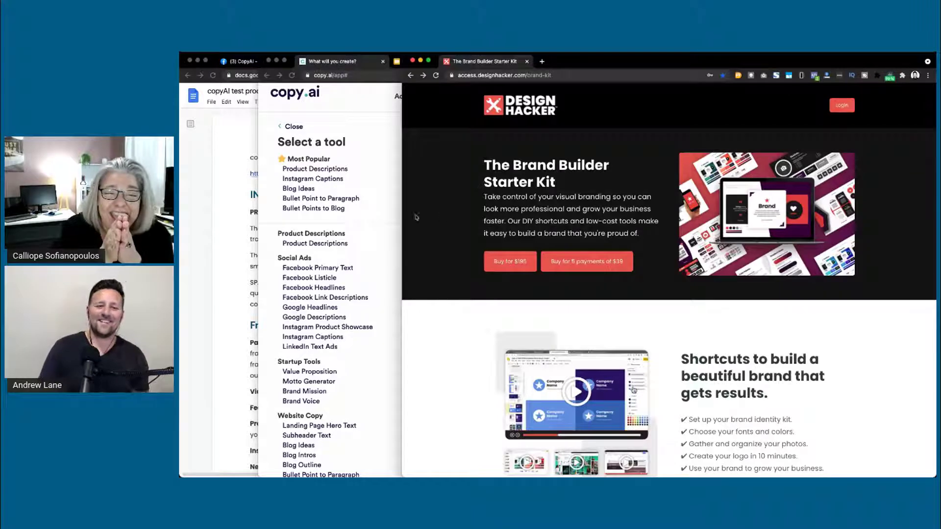
{"action": "left_click_drag", "start_coordinate": [402, 212], "coordinate": [232, 213]}
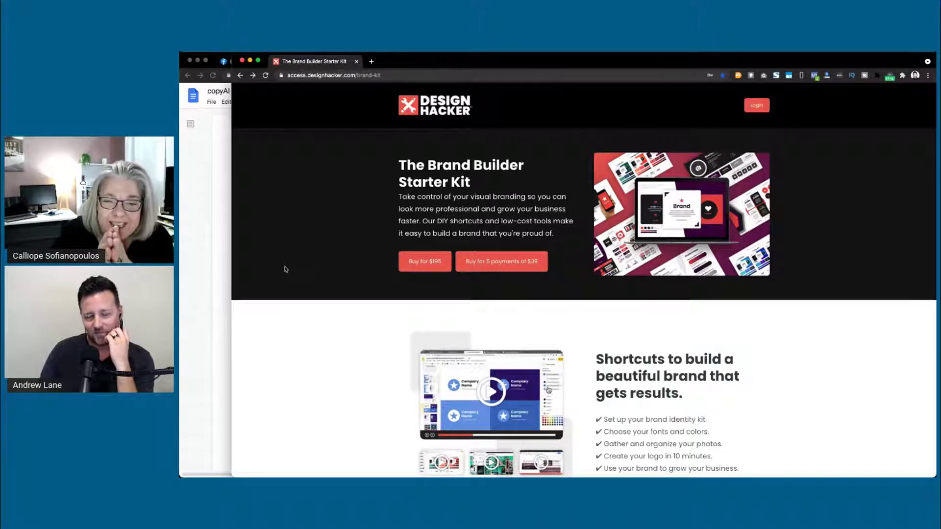
{"action": "scroll", "coordinate": [286, 269], "scroll_direction": "down", "scroll_amount": 5}
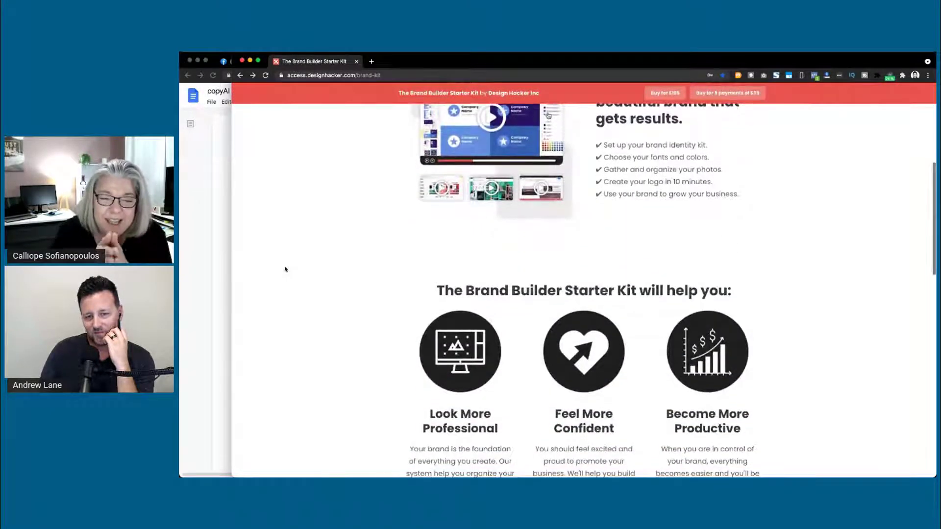
{"action": "scroll", "coordinate": [285, 269], "scroll_direction": "down", "scroll_amount": 2}
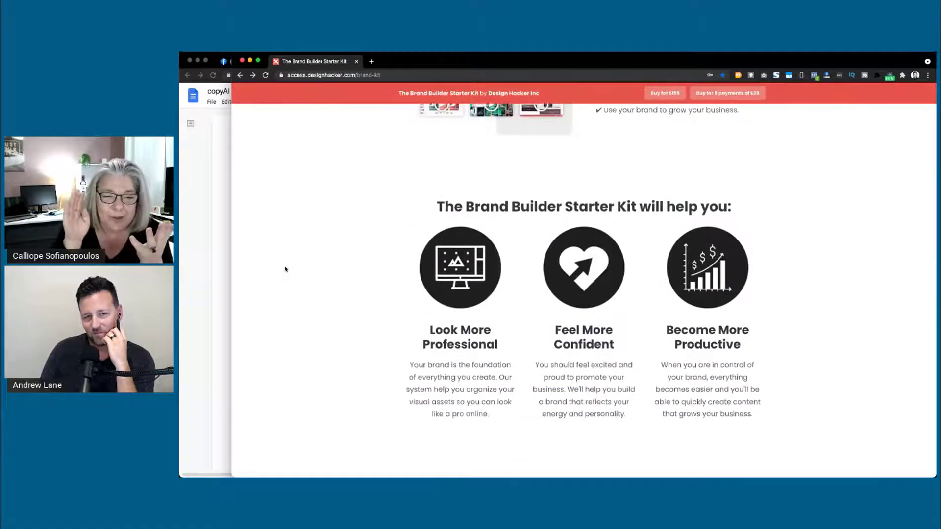
{"action": "scroll", "coordinate": [286, 269], "scroll_direction": "up", "scroll_amount": 7}
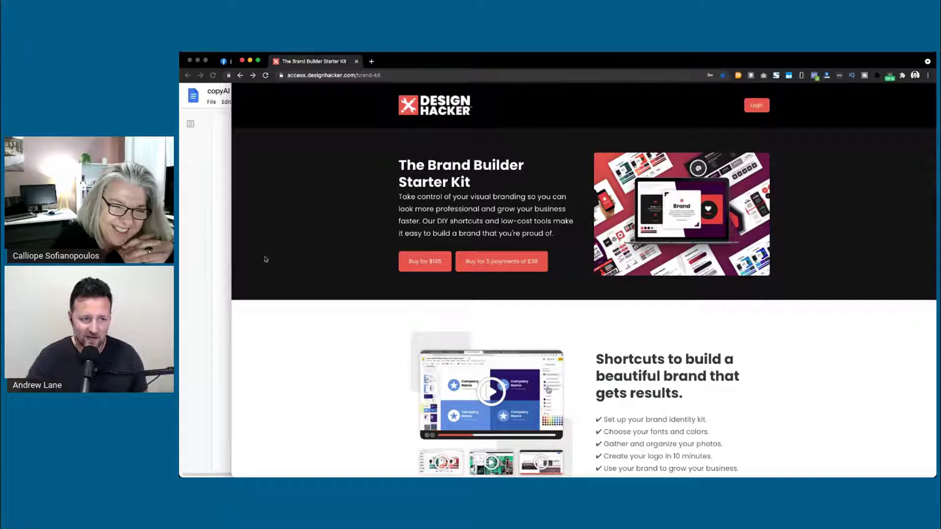
- Narrow the Brand Builder Starter Kit window to uncover the windows behind it and return to the copy.ai window
{"action": "left_click_drag", "start_coordinate": [232, 245], "coordinate": [339, 218]}
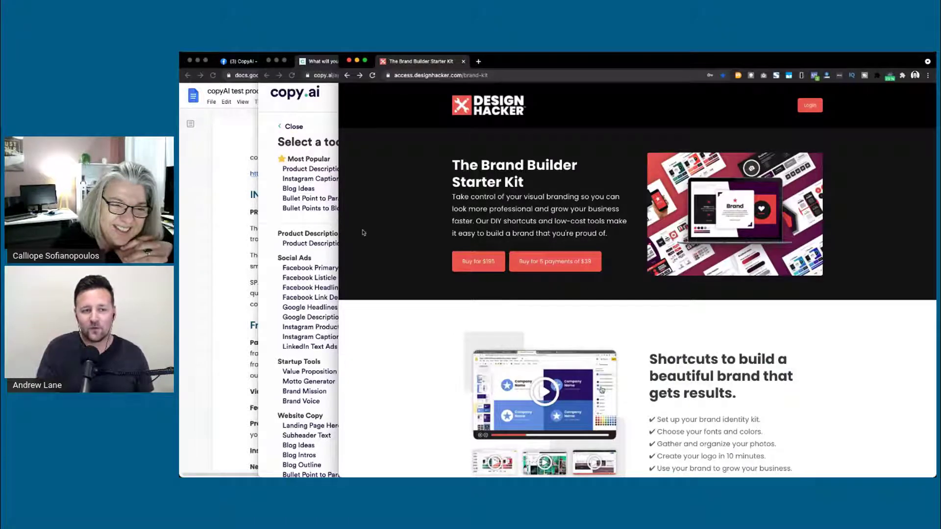
{"action": "left_click", "coordinate": [268, 231]}
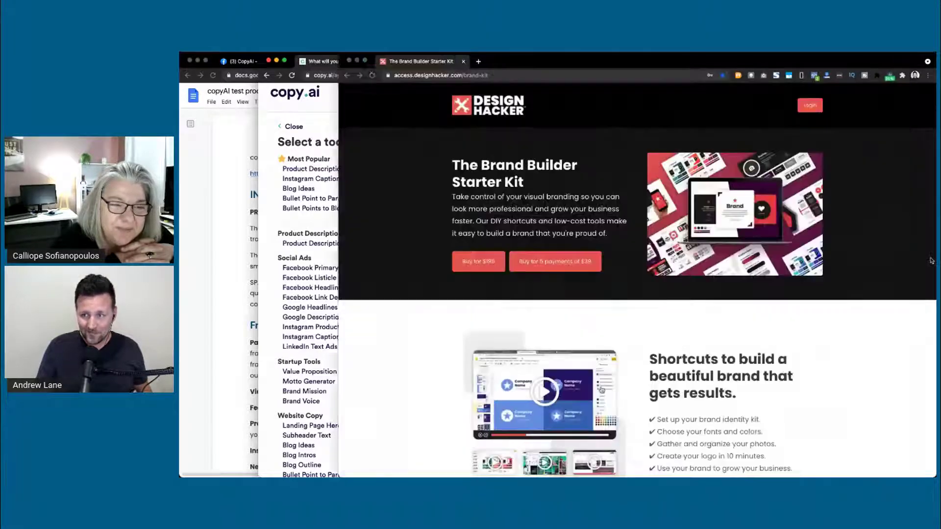
{"action": "left_click", "coordinate": [932, 261]}
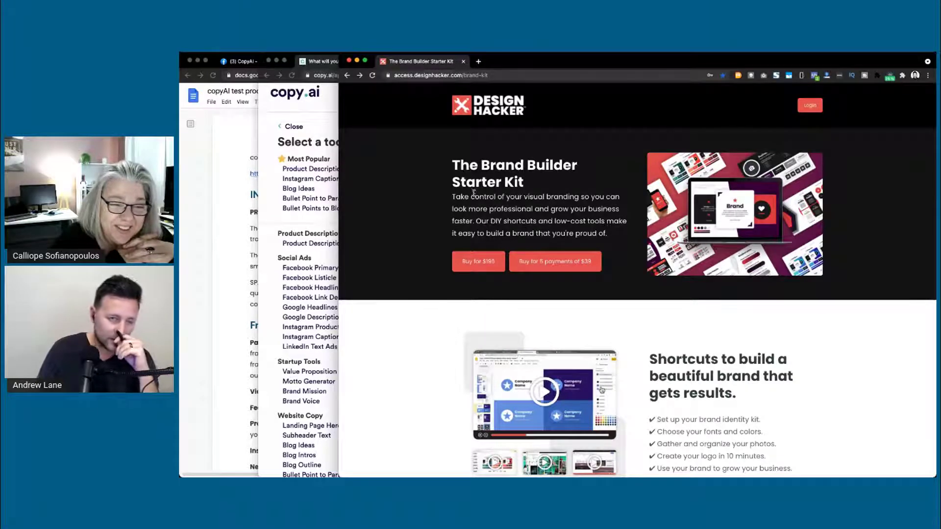
{"action": "left_click", "coordinate": [262, 242]}
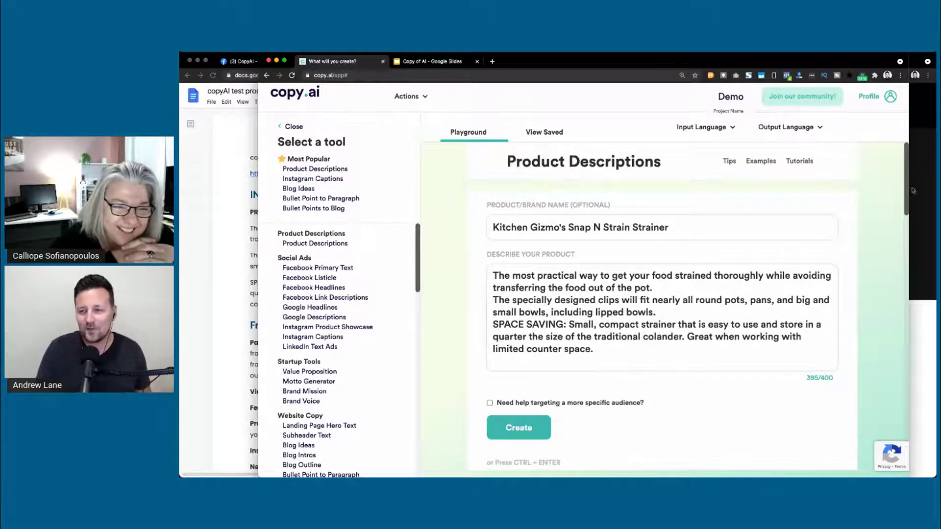
- Widen the copy.ai window on both sides, glancing at the copyAI test product document in between
{"action": "left_click_drag", "start_coordinate": [910, 234], "coordinate": [922, 234]}
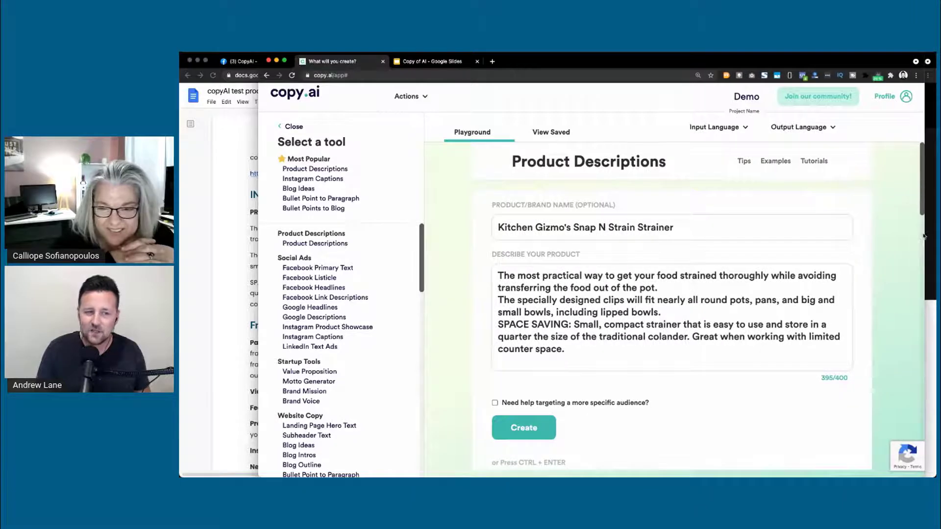
{"action": "left_click", "coordinate": [227, 269]}
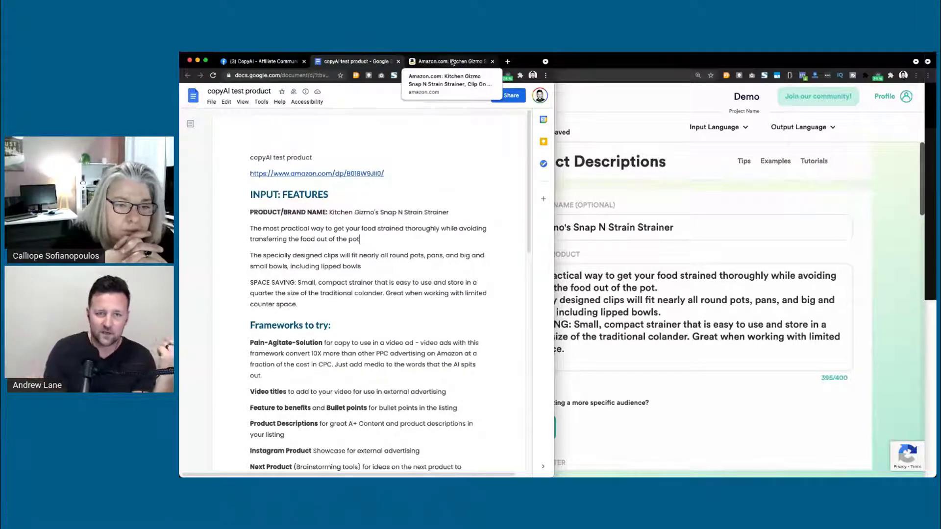
{"action": "left_click", "coordinate": [560, 228]}
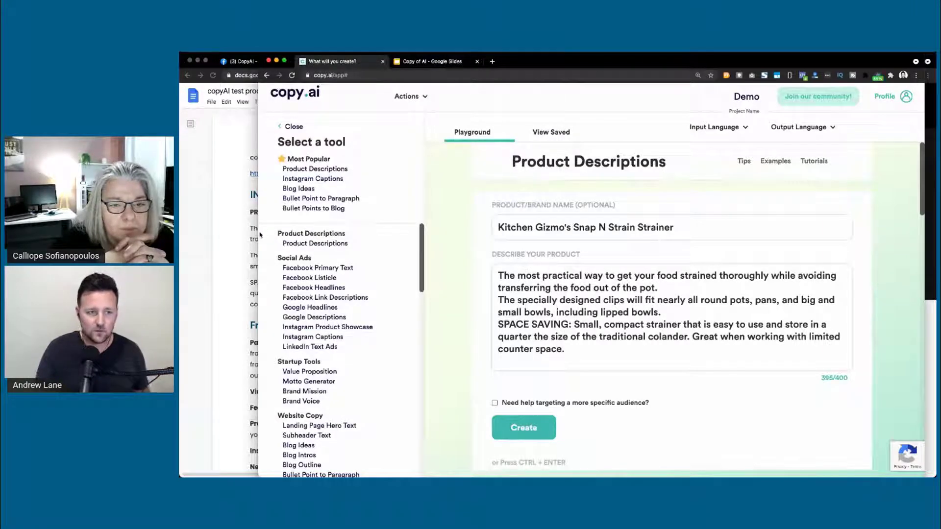
{"action": "left_click_drag", "start_coordinate": [260, 234], "coordinate": [207, 234]}
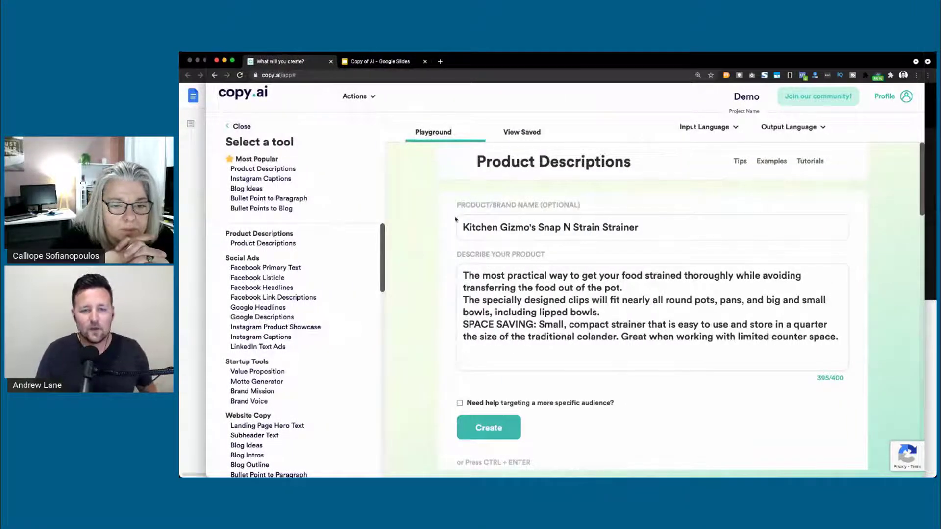
- Look through the copy.ai tool list, from the personal and brainstorming tools back up to Product Descriptions
{"action": "scroll", "coordinate": [282, 259], "scroll_direction": "down", "scroll_amount": 10}
{"action": "scroll", "coordinate": [275, 231], "scroll_direction": "down", "scroll_amount": 4}
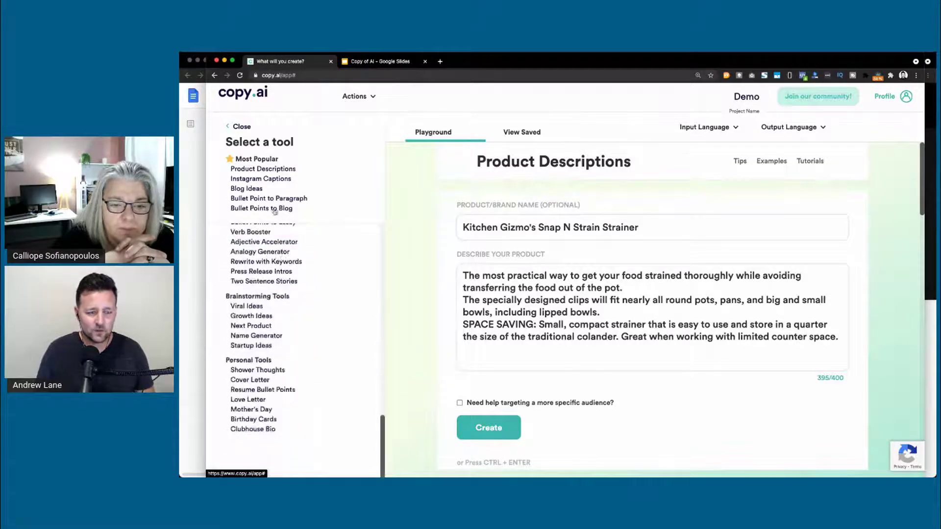
{"action": "scroll", "coordinate": [268, 327], "scroll_direction": "up", "scroll_amount": 5}
{"action": "scroll", "coordinate": [269, 329], "scroll_direction": "up", "scroll_amount": 4}
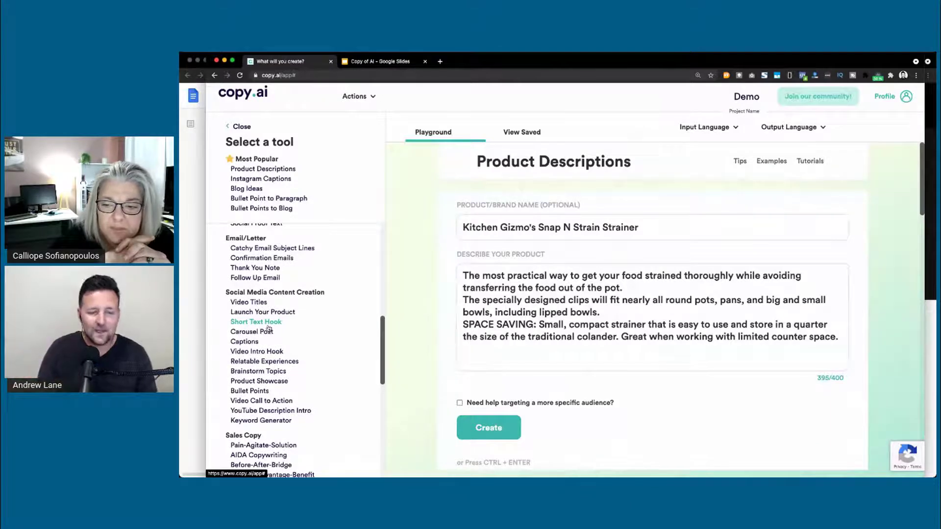
{"action": "scroll", "coordinate": [269, 328], "scroll_direction": "up", "scroll_amount": 8}
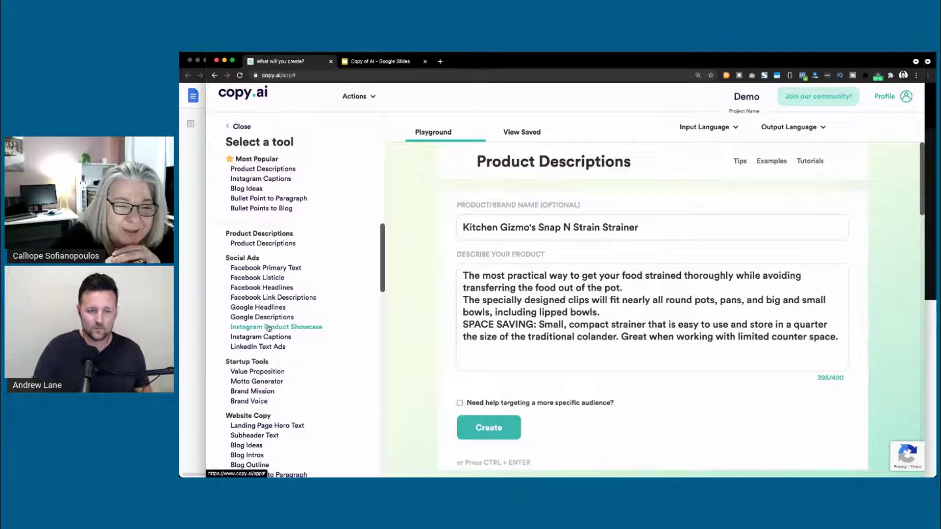
- Switch to the Amazon listing for the Kitchen Gizmo Snap N Strain Strainer, widen its window and read the product bullet points
{"action": "left_click", "coordinate": [185, 298]}
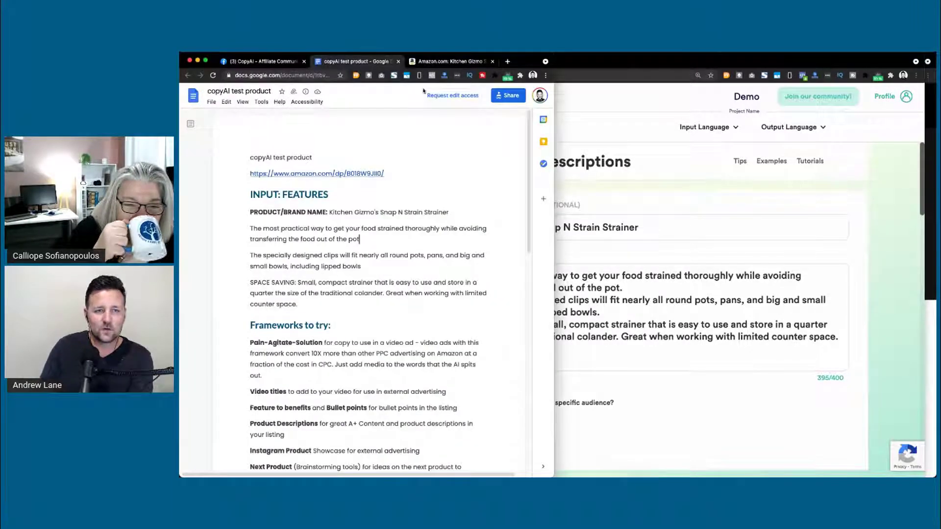
{"action": "left_click", "coordinate": [444, 65]}
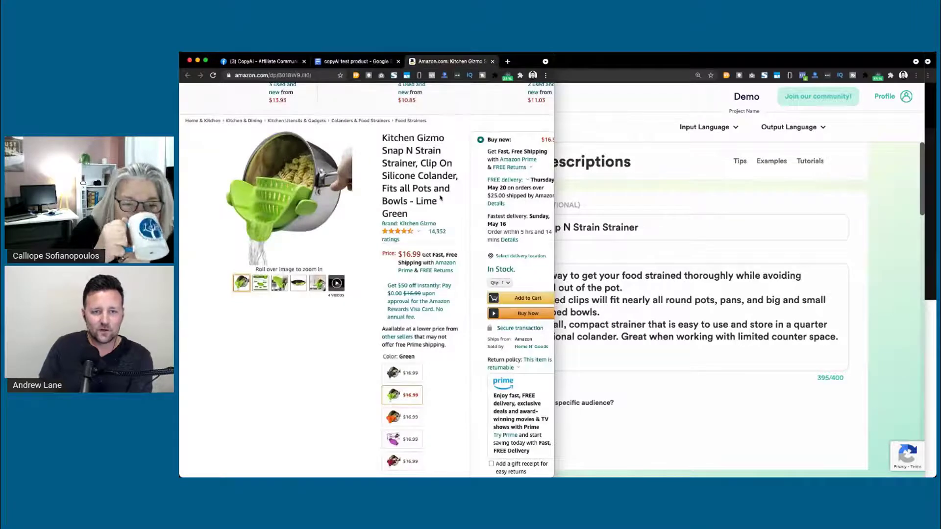
{"action": "left_click_drag", "start_coordinate": [561, 201], "coordinate": [712, 206]}
{"action": "scroll", "coordinate": [543, 356], "scroll_direction": "up", "scroll_amount": 2}
{"action": "scroll", "coordinate": [544, 356], "scroll_direction": "down", "scroll_amount": 1}
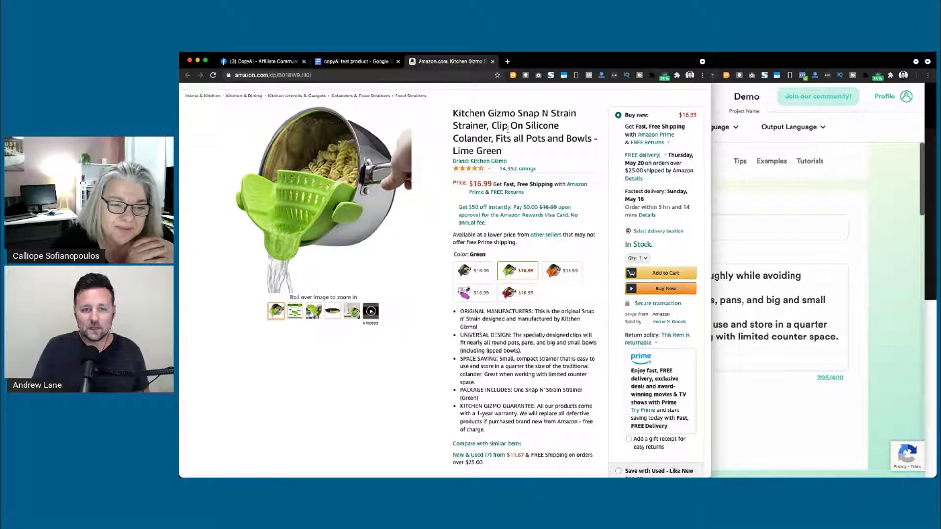
{"action": "scroll", "coordinate": [507, 319], "scroll_direction": "down", "scroll_amount": 2}
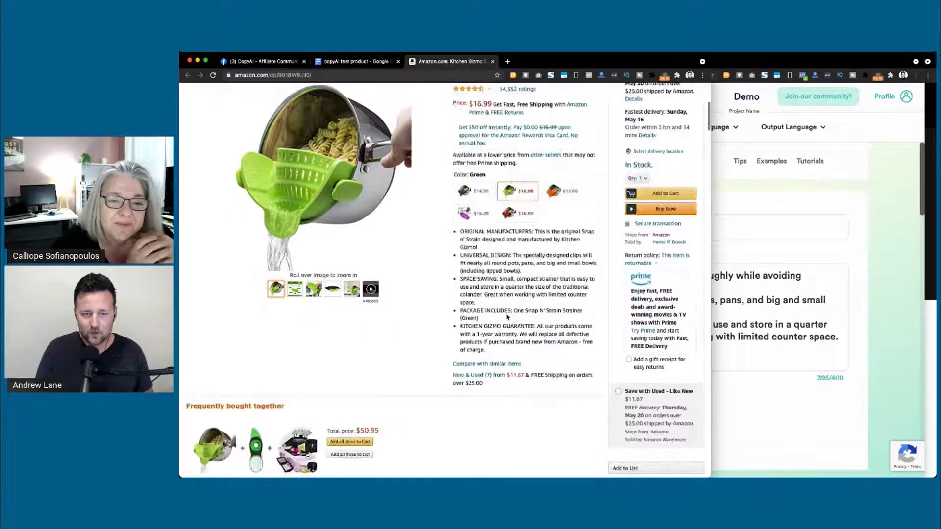
{"action": "scroll", "coordinate": [499, 271], "scroll_direction": "up", "scroll_amount": 2}
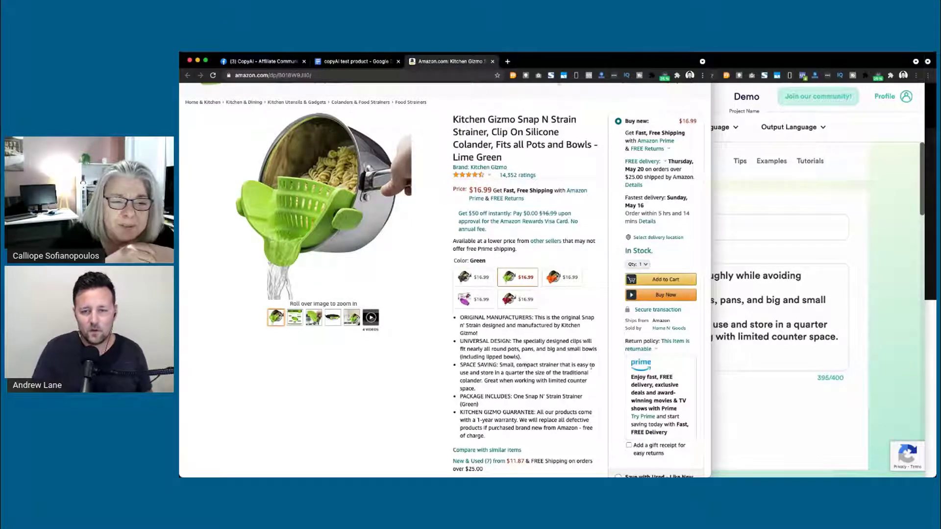
- Return to copy.ai, check the product details and generate product descriptions for Kitchen Gizmo's Snap N Strain Strainer
{"action": "left_click", "coordinate": [753, 405]}
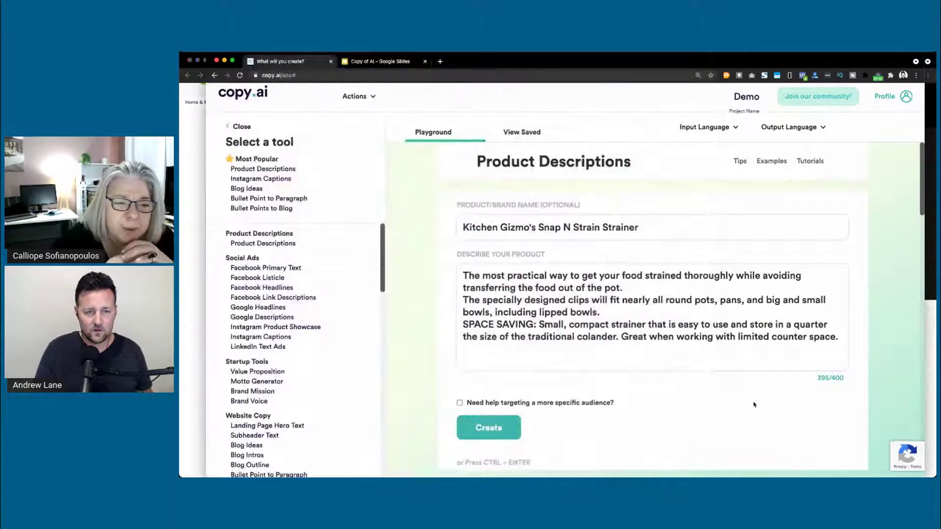
{"action": "left_click_drag", "start_coordinate": [474, 276], "coordinate": [690, 346]}
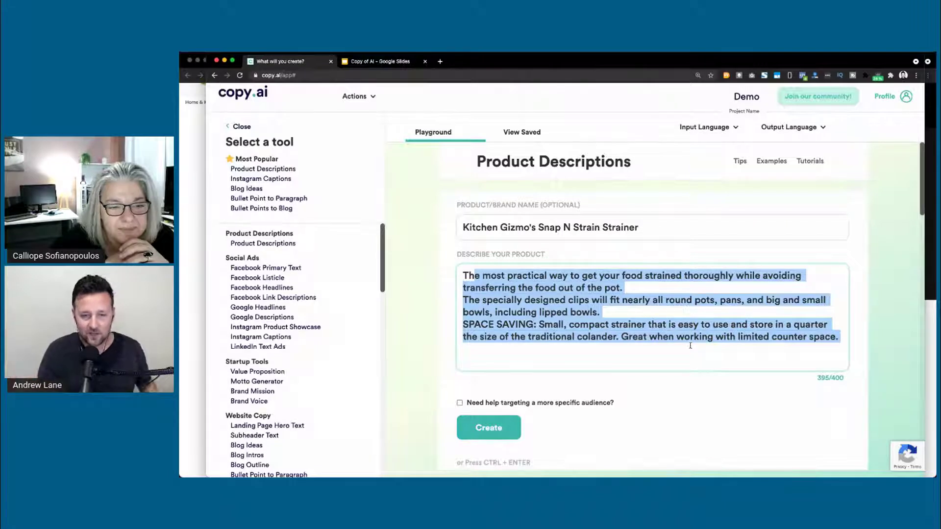
{"action": "triple_click", "coordinate": [690, 346]}
{"action": "left_click", "coordinate": [690, 346]}
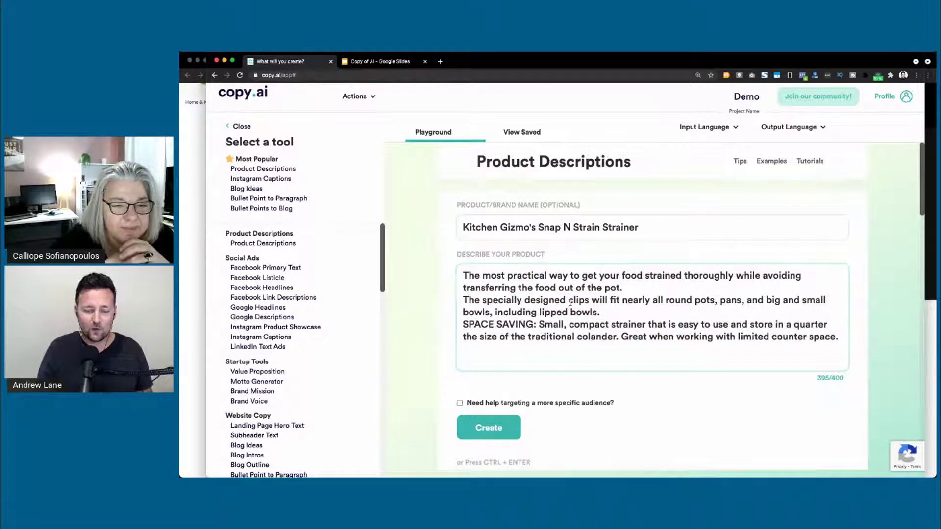
{"action": "left_click", "coordinate": [569, 301]}
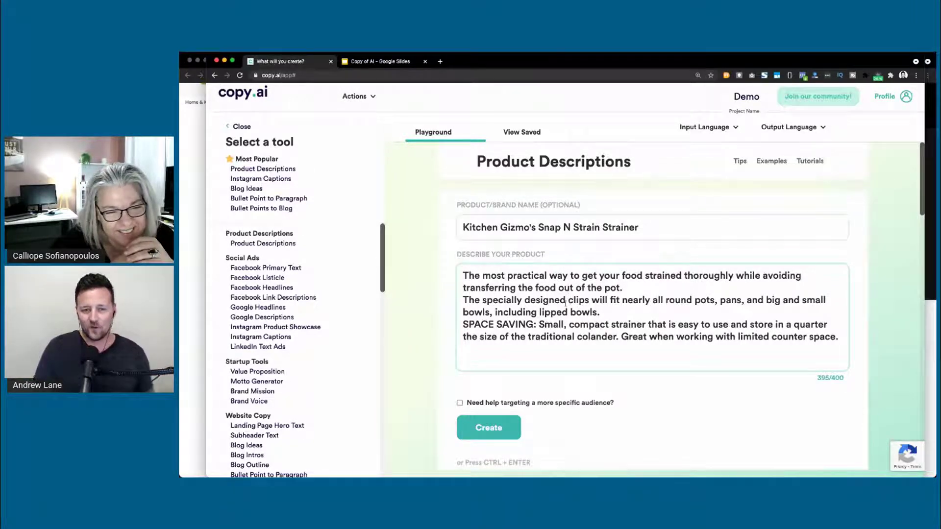
{"action": "left_click", "coordinate": [489, 428]}
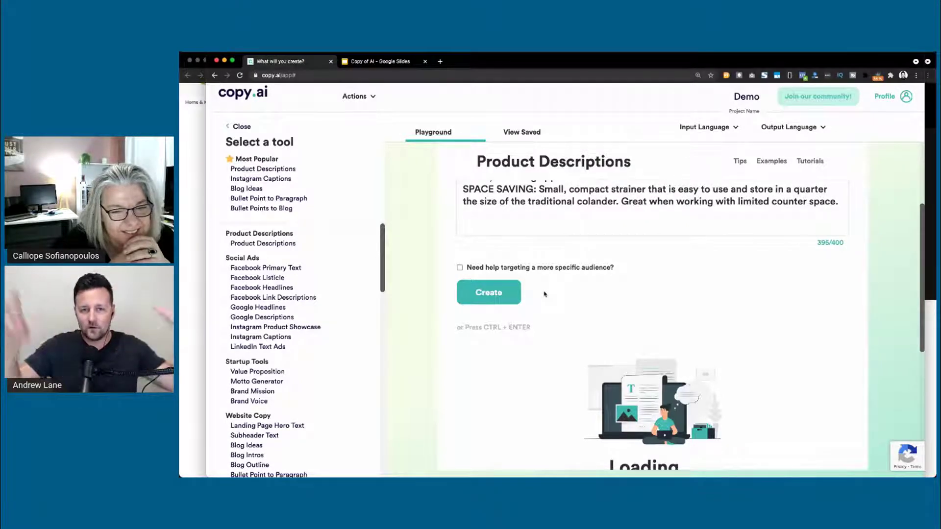
- Review the generated product descriptions against the input text, highlighting the sentence "Strain your food without the mess."
{"action": "scroll", "coordinate": [534, 245], "scroll_direction": "up", "scroll_amount": 2}
{"action": "scroll", "coordinate": [516, 263], "scroll_direction": "up", "scroll_amount": 1}
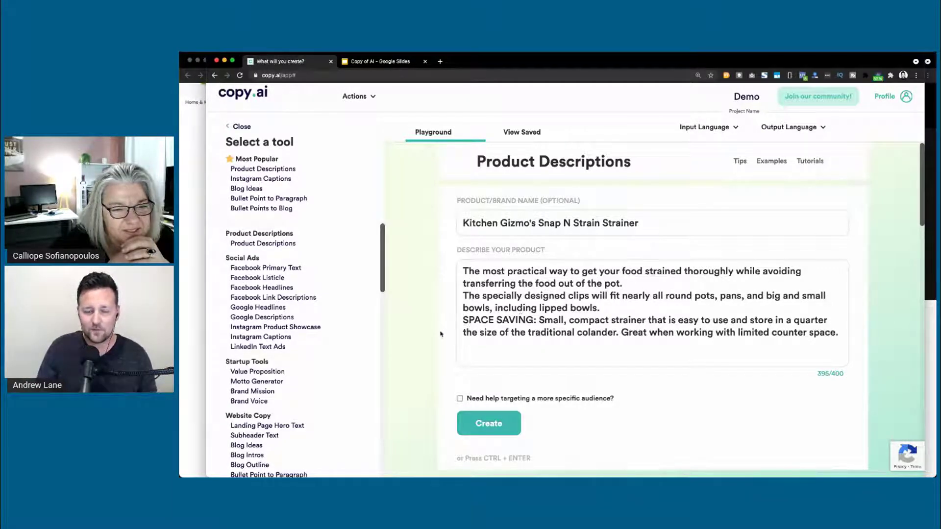
{"action": "scroll", "coordinate": [441, 334], "scroll_direction": "down", "scroll_amount": 5}
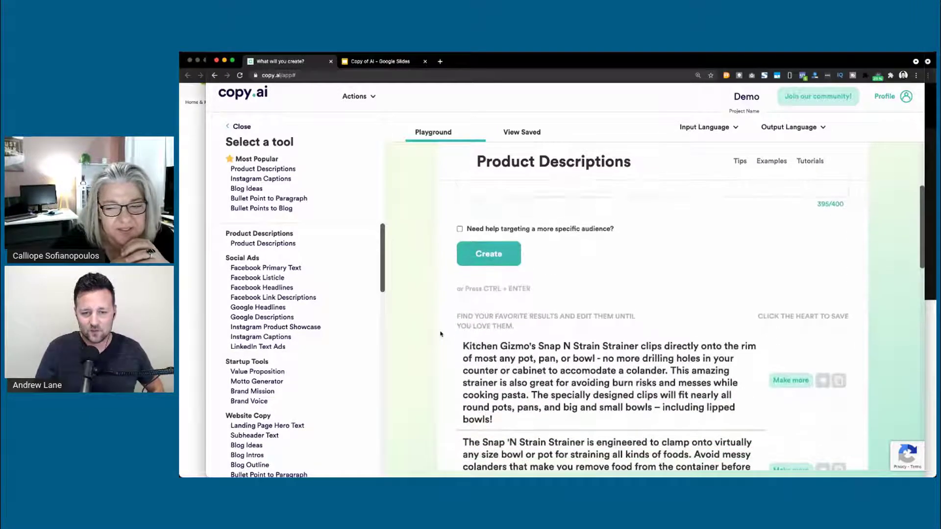
{"action": "scroll", "coordinate": [441, 334], "scroll_direction": "down", "scroll_amount": 1}
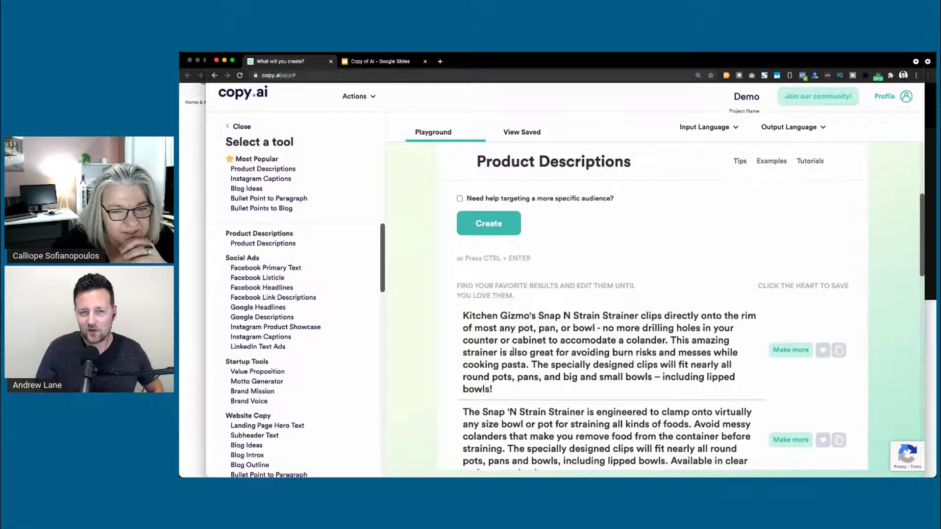
{"action": "scroll", "coordinate": [513, 351], "scroll_direction": "up", "scroll_amount": 5}
{"action": "scroll", "coordinate": [433, 313], "scroll_direction": "down", "scroll_amount": 6}
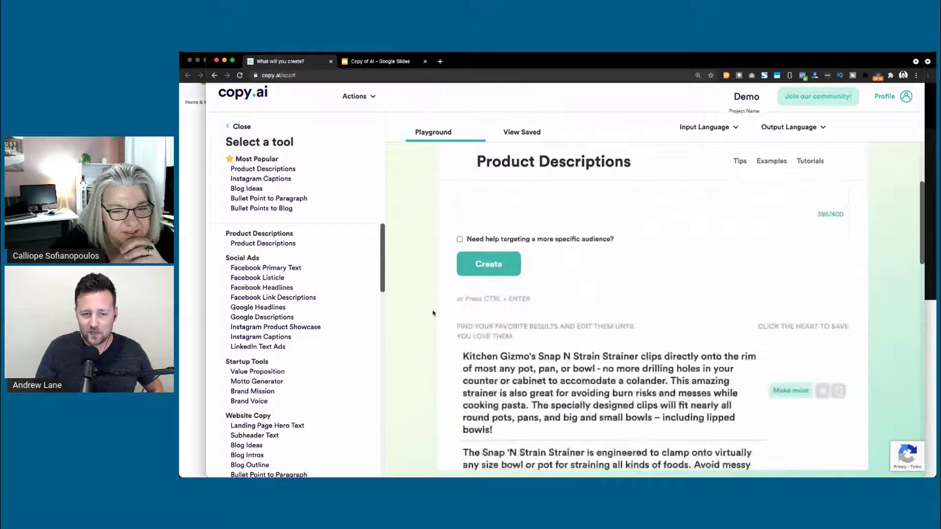
{"action": "scroll", "coordinate": [433, 313], "scroll_direction": "down", "scroll_amount": 4}
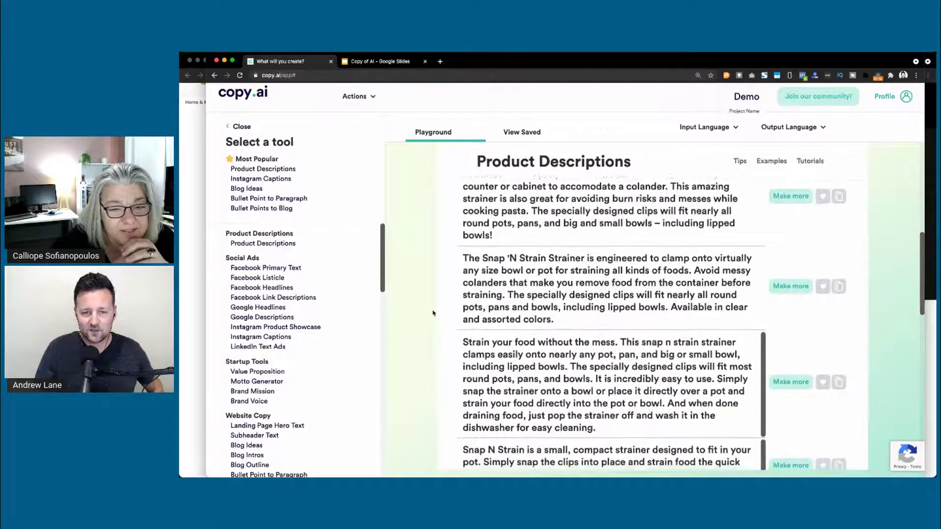
{"action": "scroll", "coordinate": [434, 313], "scroll_direction": "down", "scroll_amount": 1}
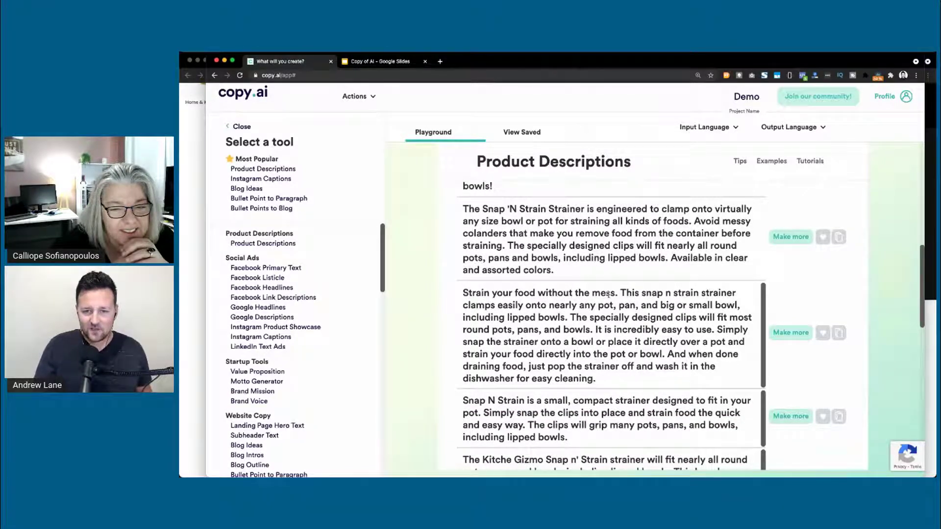
{"action": "left_click_drag", "start_coordinate": [617, 294], "coordinate": [464, 293]}
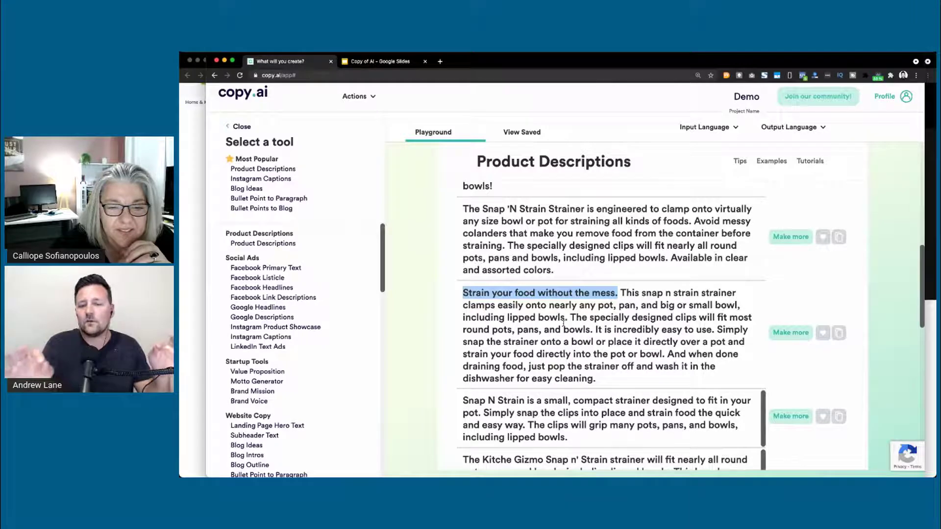
{"action": "scroll", "coordinate": [563, 324], "scroll_direction": "down", "scroll_amount": 1}
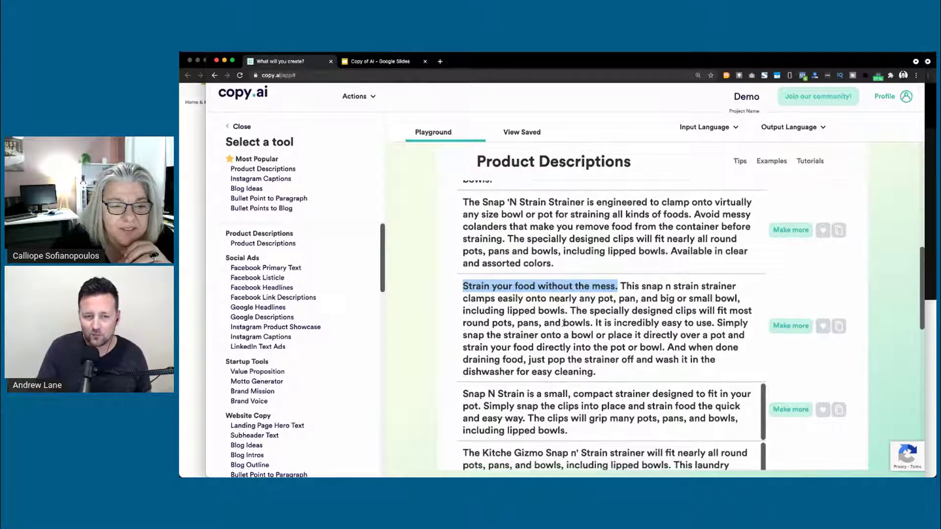
{"action": "scroll", "coordinate": [563, 324], "scroll_direction": "down", "scroll_amount": 1}
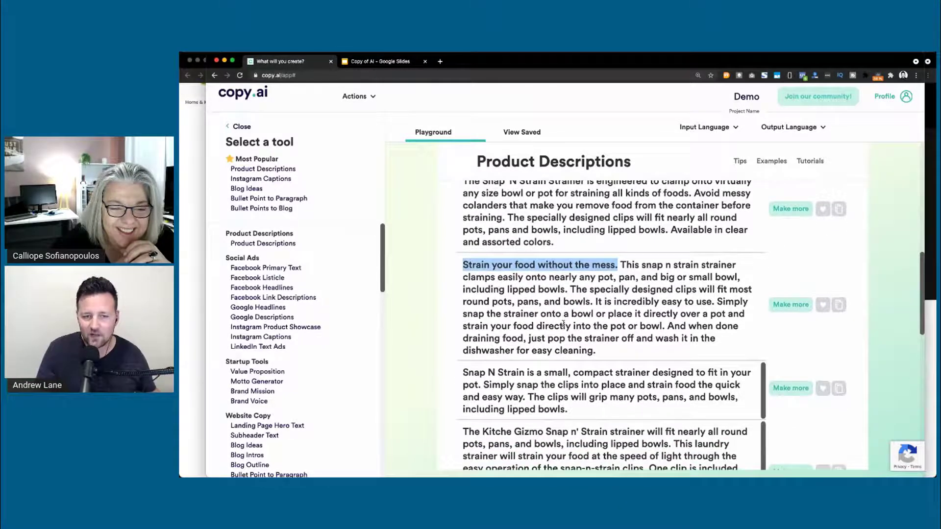
- Highlight the whole description beginning "Strain your food without the mess" to read it, and clear the highlight
{"action": "right_click", "coordinate": [563, 323]}
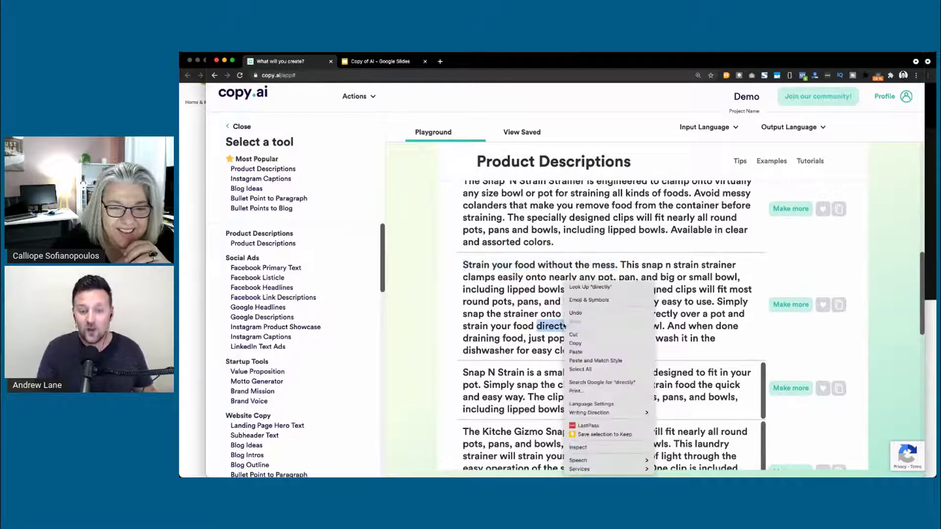
{"action": "left_click", "coordinate": [448, 319]}
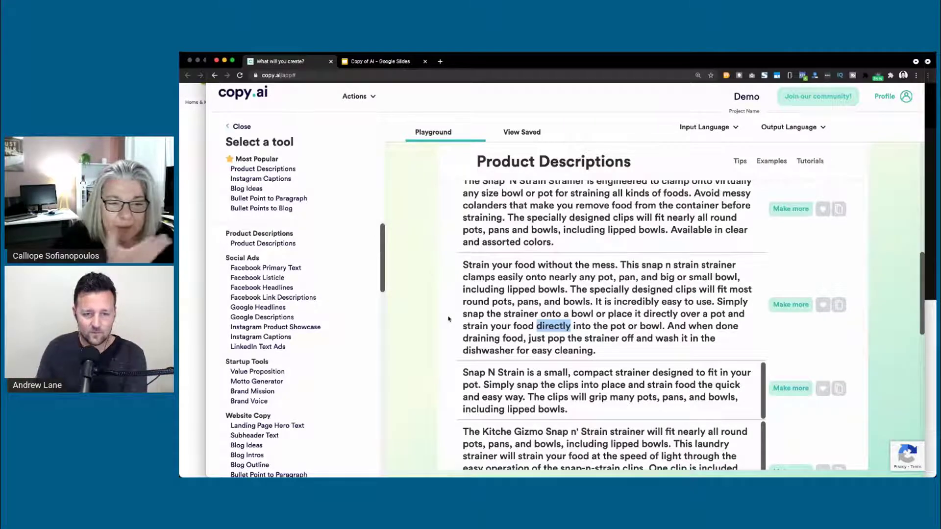
{"action": "left_click", "coordinate": [448, 319]}
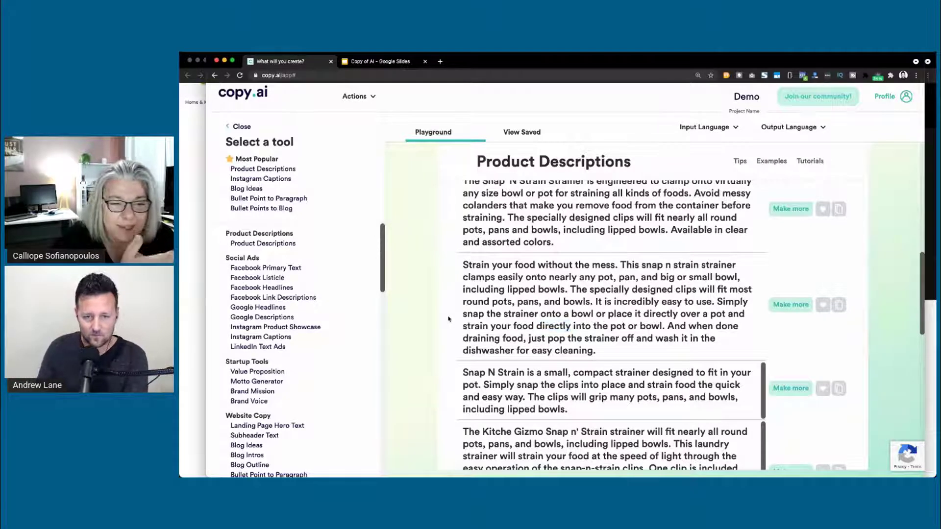
{"action": "triple_click", "coordinate": [627, 279]}
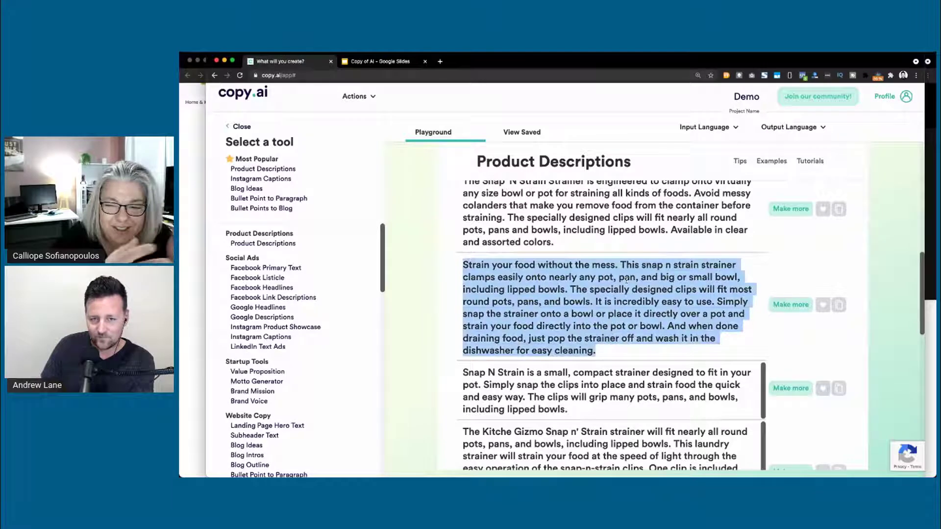
{"action": "left_click", "coordinate": [457, 295]}
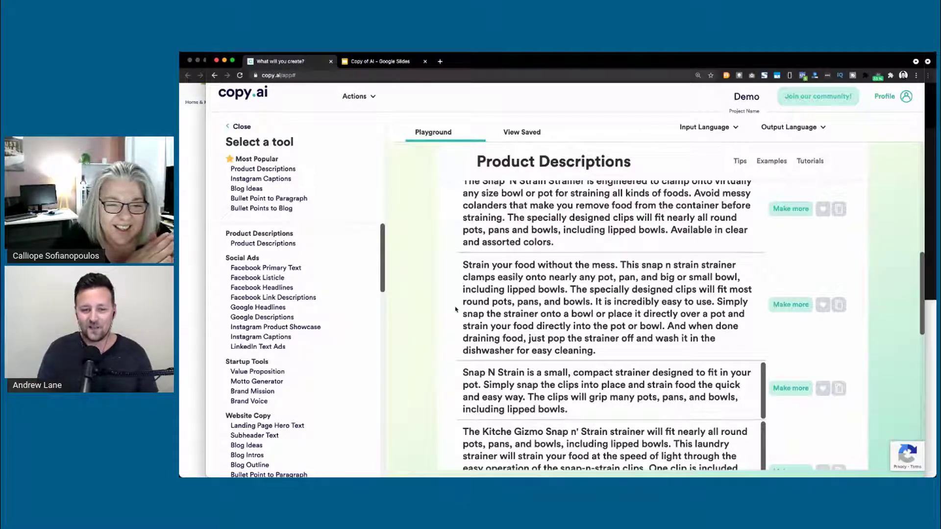
- Review the remaining strainer descriptions against the input text, highlighting "No more fishing the food out of your pot and then straining it"
{"action": "scroll", "coordinate": [455, 309], "scroll_direction": "down", "scroll_amount": 3}
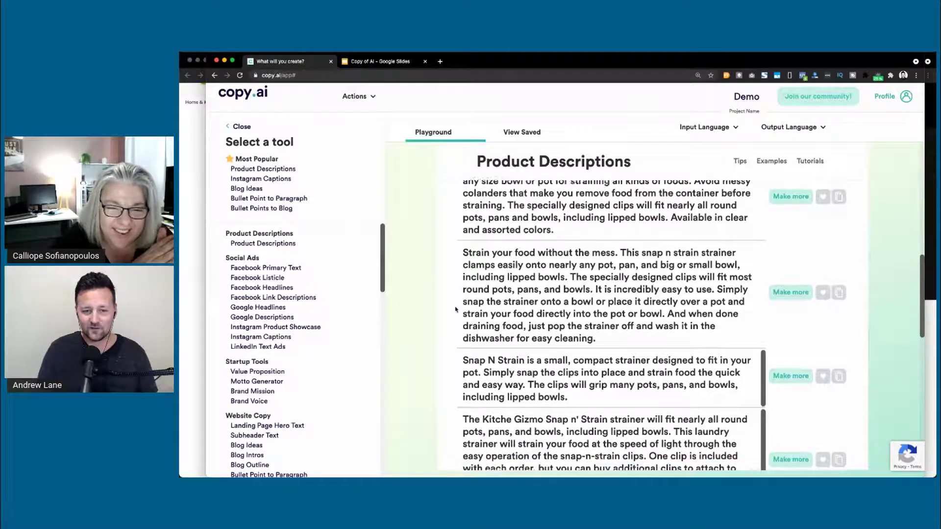
{"action": "scroll", "coordinate": [456, 310], "scroll_direction": "down", "scroll_amount": 8}
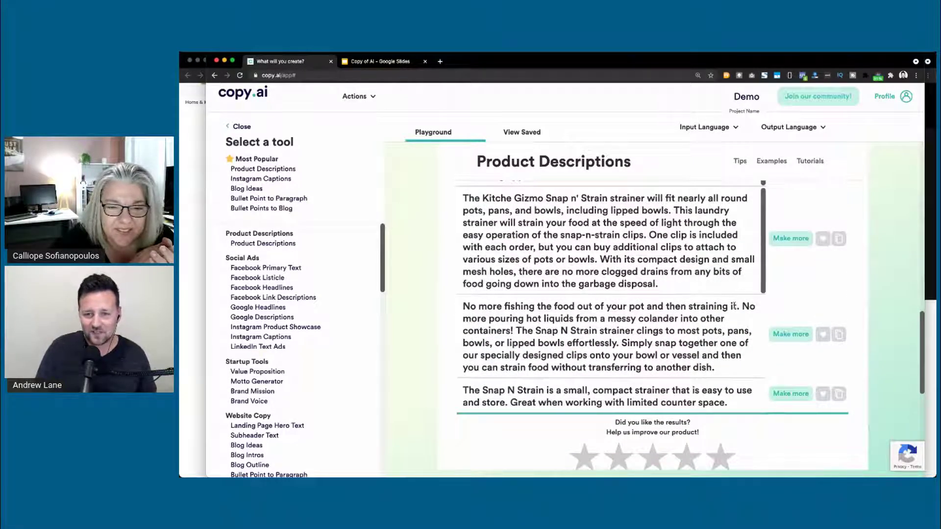
{"action": "left_click_drag", "start_coordinate": [737, 305], "coordinate": [461, 303]}
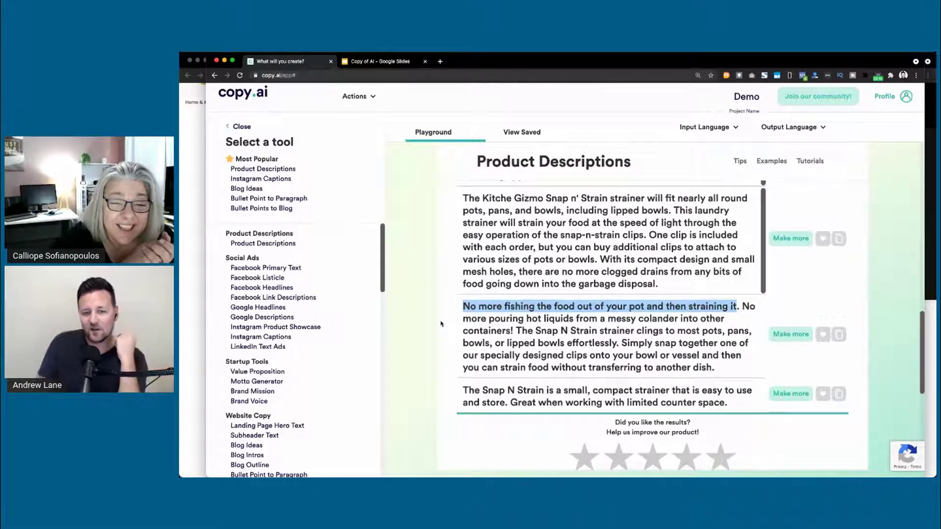
{"action": "scroll", "coordinate": [441, 323], "scroll_direction": "up", "scroll_amount": 1}
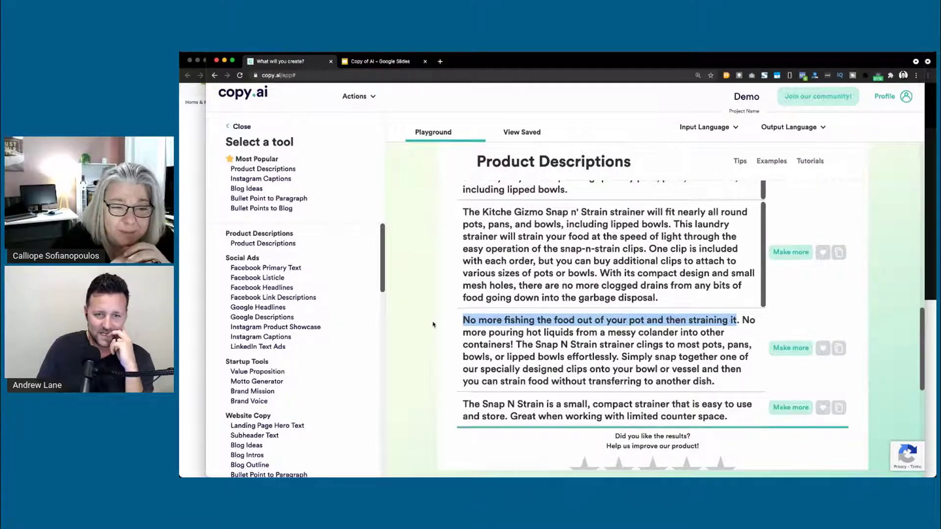
{"action": "scroll", "coordinate": [433, 324], "scroll_direction": "up", "scroll_amount": 10}
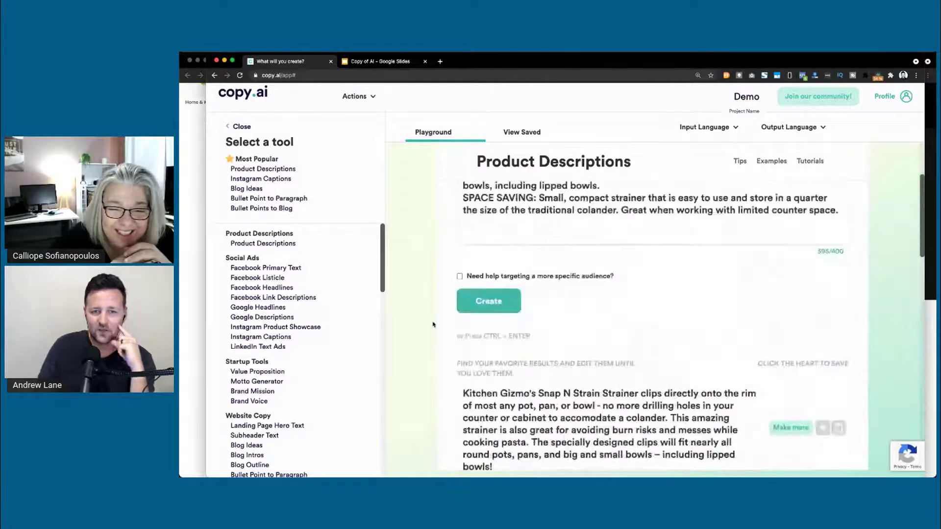
{"action": "scroll", "coordinate": [433, 325], "scroll_direction": "down", "scroll_amount": 10}
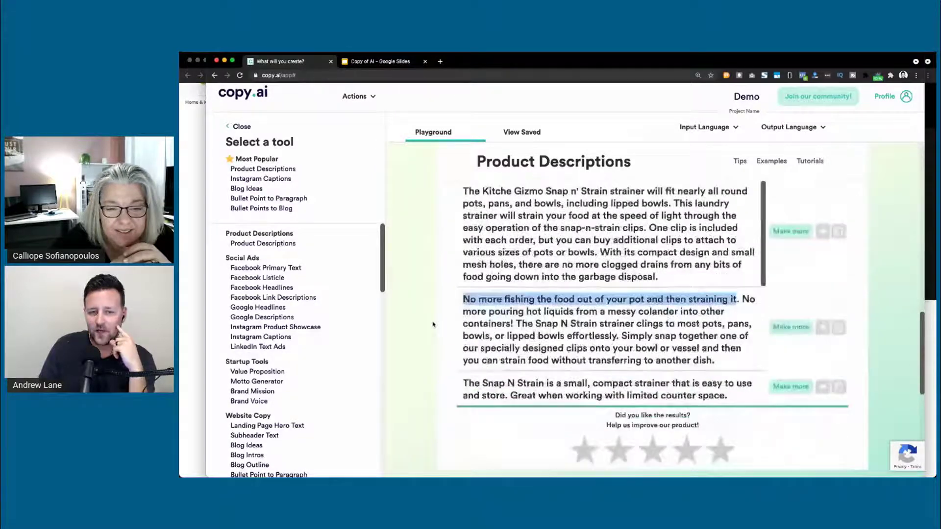
- Create a blank Google Docs document through doc.new and place it in its own window on the right half of the screen
{"action": "key", "text": "super+t"}
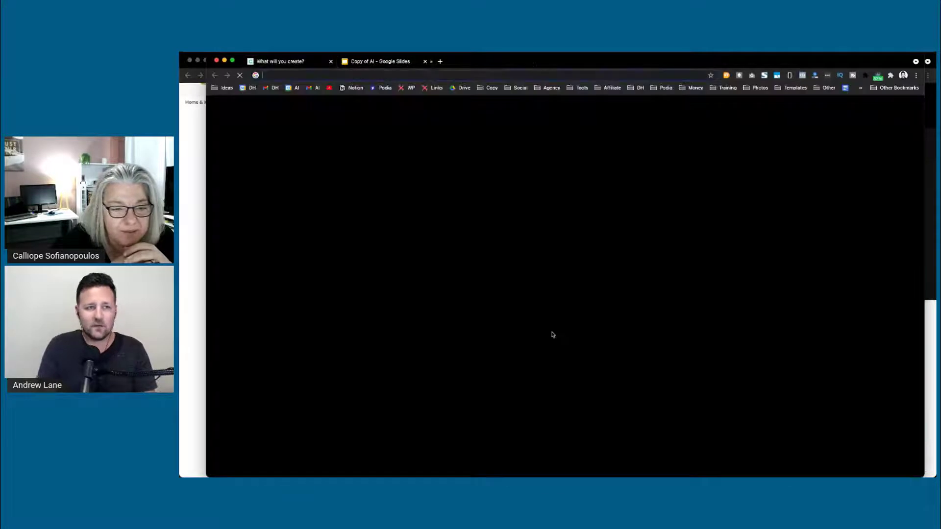
{"action": "type", "text": "doc.new"}
{"action": "key", "text": "Return"}
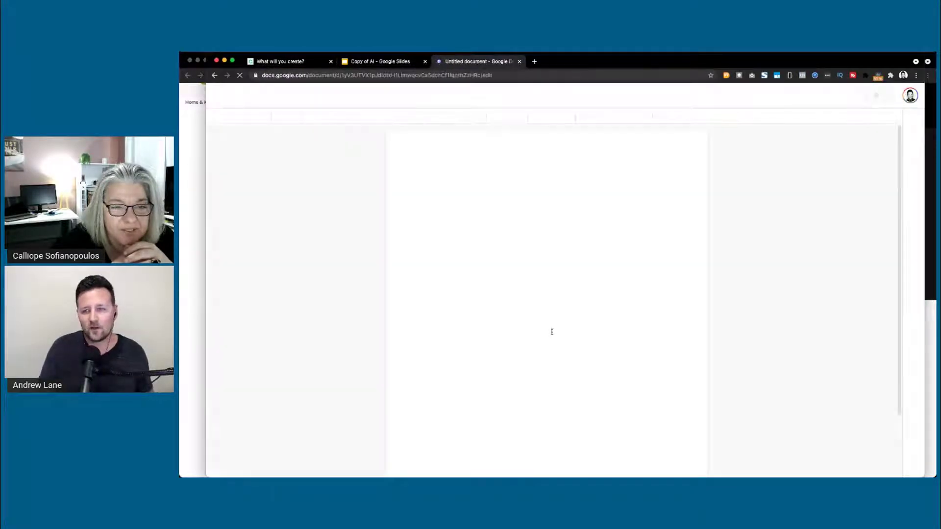
{"action": "left_click_drag", "start_coordinate": [483, 63], "coordinate": [607, 226]}
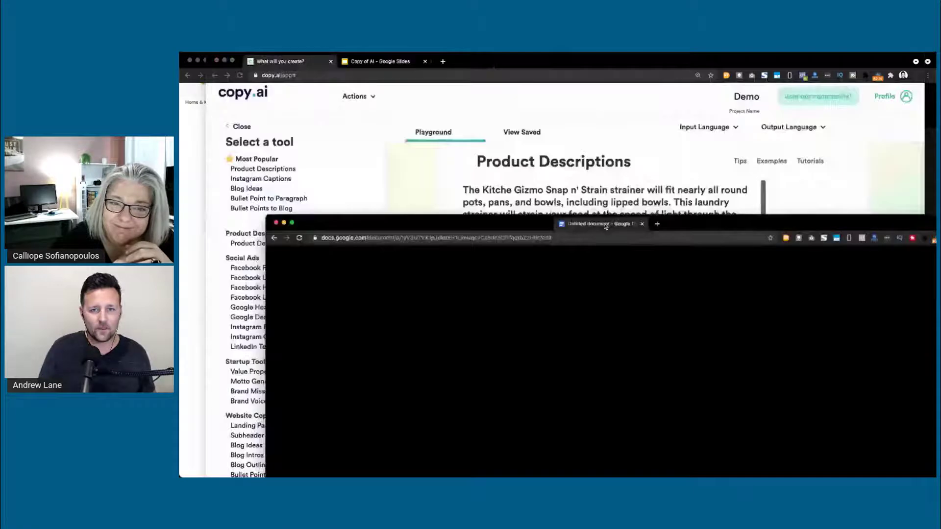
{"action": "key", "text": "ctrl+alt+Right"}
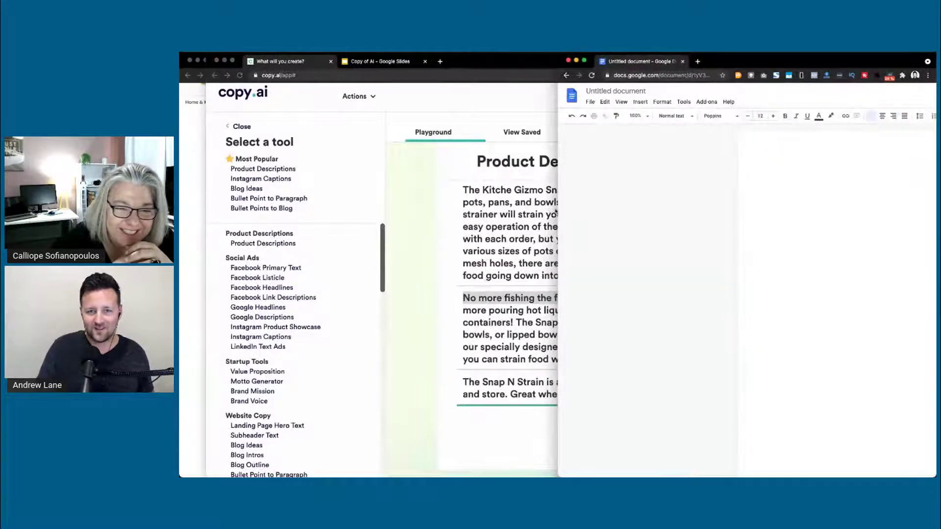
- Return to copy.ai, save the "No more fishing the food out of your pot" description as a favourite and examine its opening phrase
{"action": "left_click", "coordinate": [437, 269]}
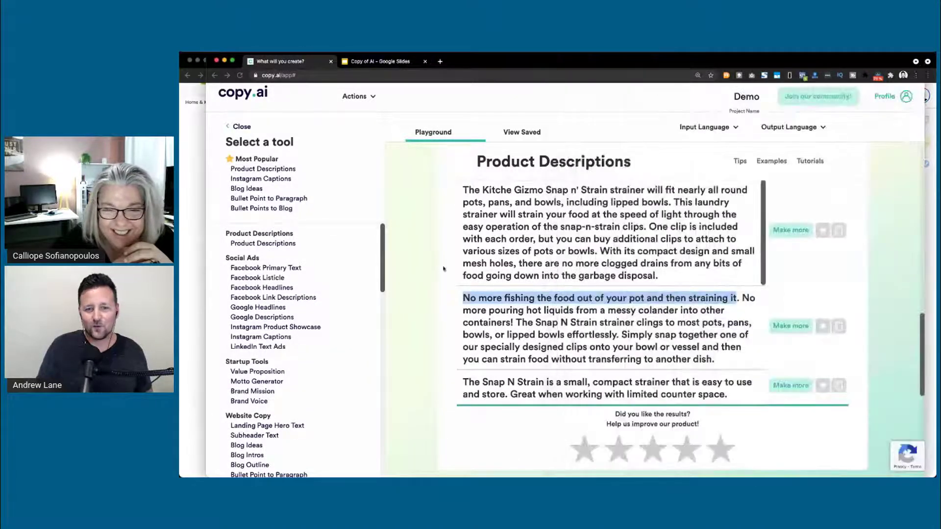
{"action": "left_click", "coordinate": [824, 327]}
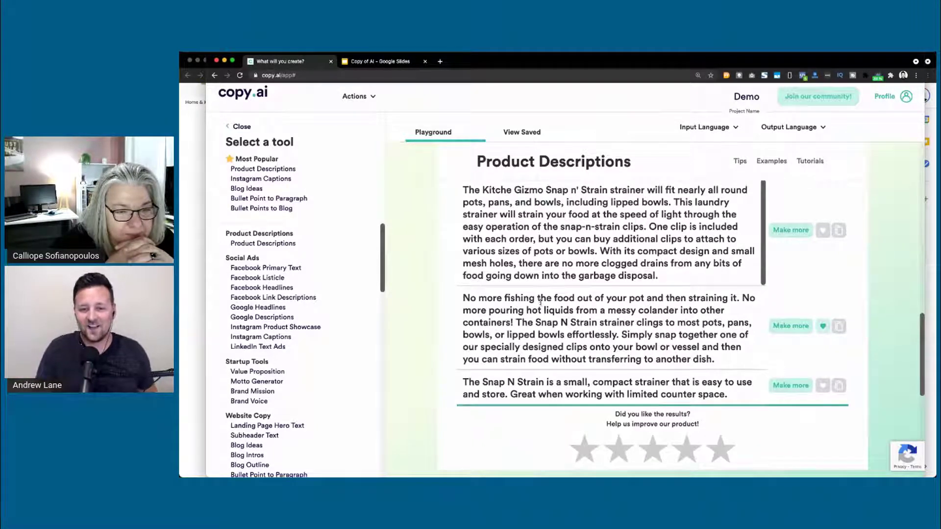
{"action": "left_click_drag", "start_coordinate": [538, 298], "coordinate": [646, 296]}
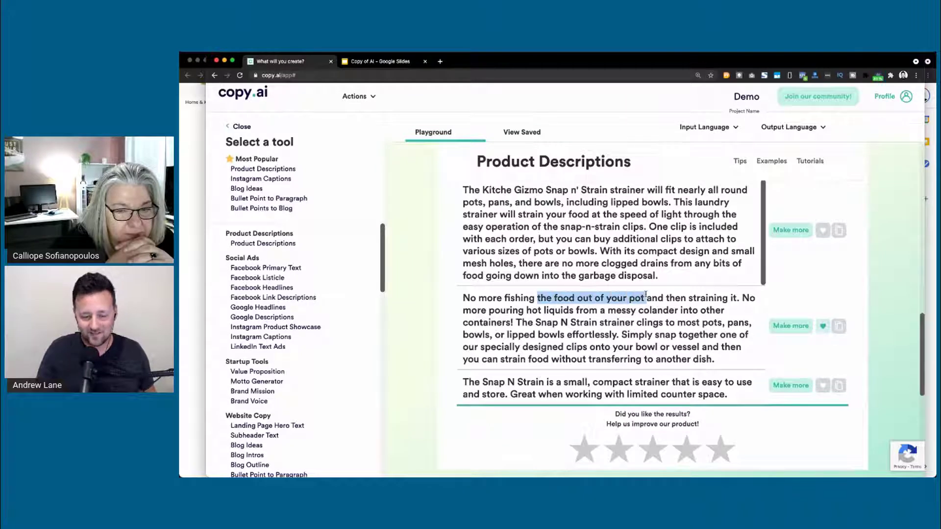
{"action": "left_click", "coordinate": [611, 310]}
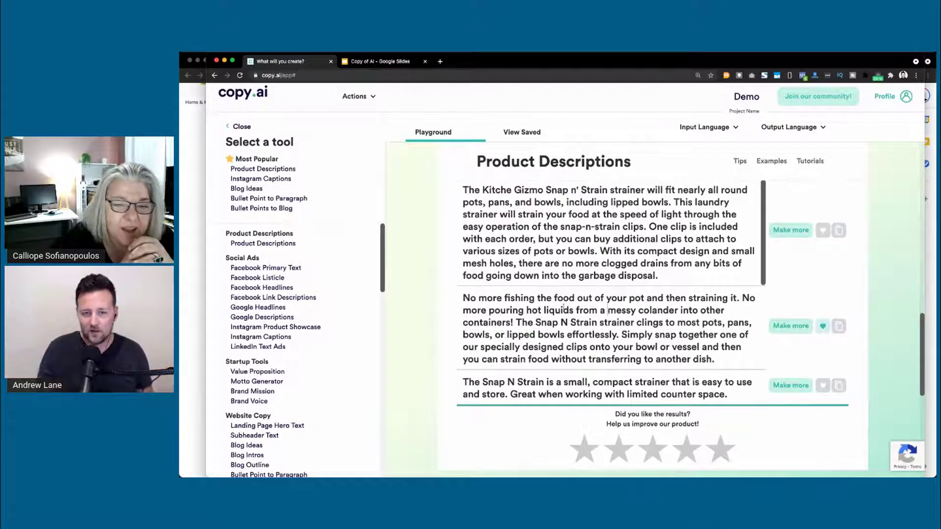
- Copy the full "No more fishing the food out of your pot" description into the blank Google Docs document
{"action": "triple_click", "coordinate": [558, 311]}
{"action": "key", "text": "super+c"}
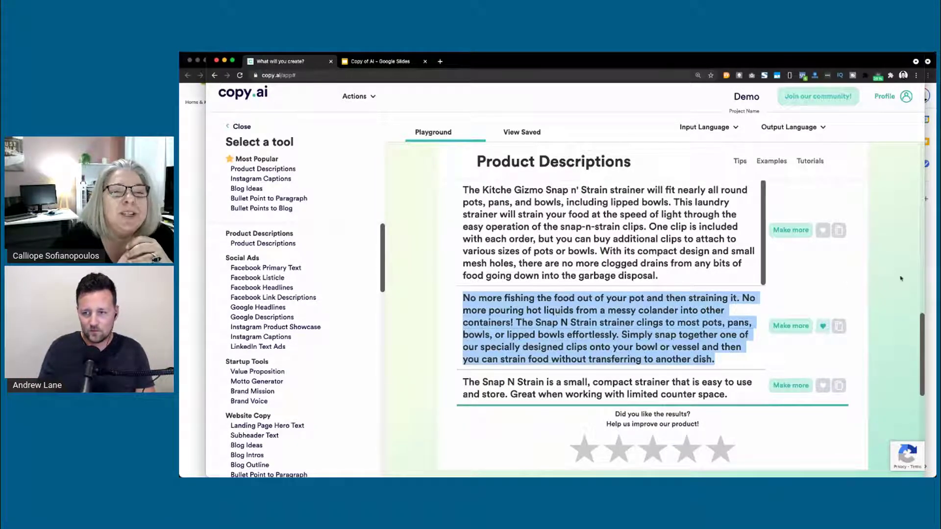
{"action": "left_click", "coordinate": [930, 278]}
{"action": "key", "text": "super+v"}
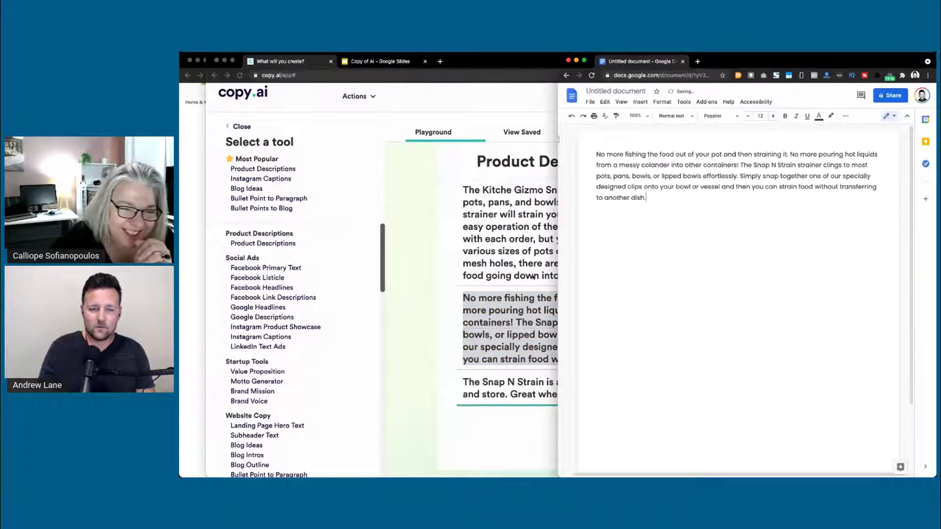
{"action": "left_click", "coordinate": [431, 289]}
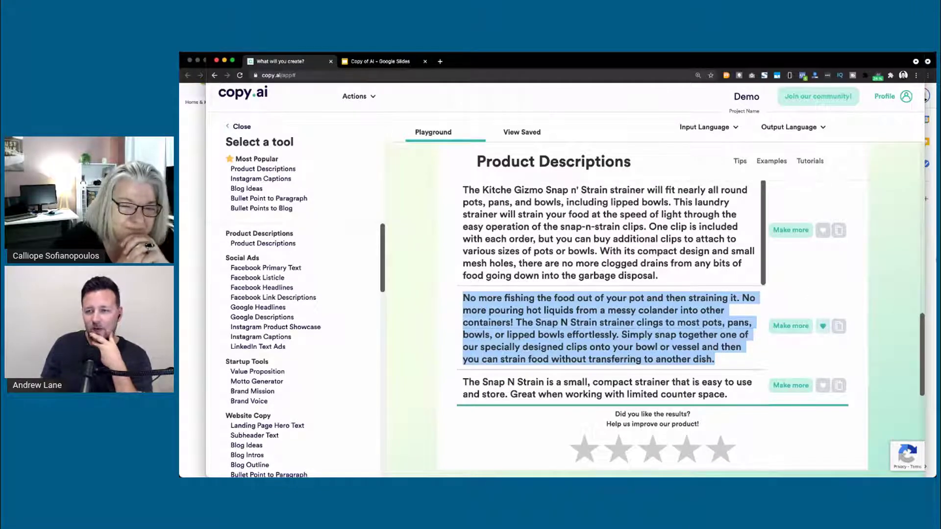
{"action": "left_click", "coordinate": [931, 259]}
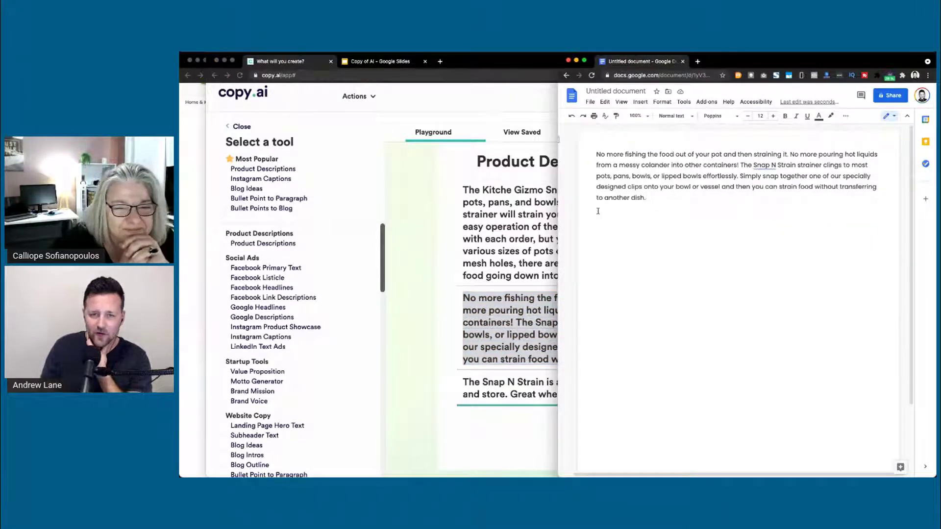
- Return to copy.ai and replace the product name with "coffee mug pro"
{"action": "left_click", "coordinate": [431, 294]}
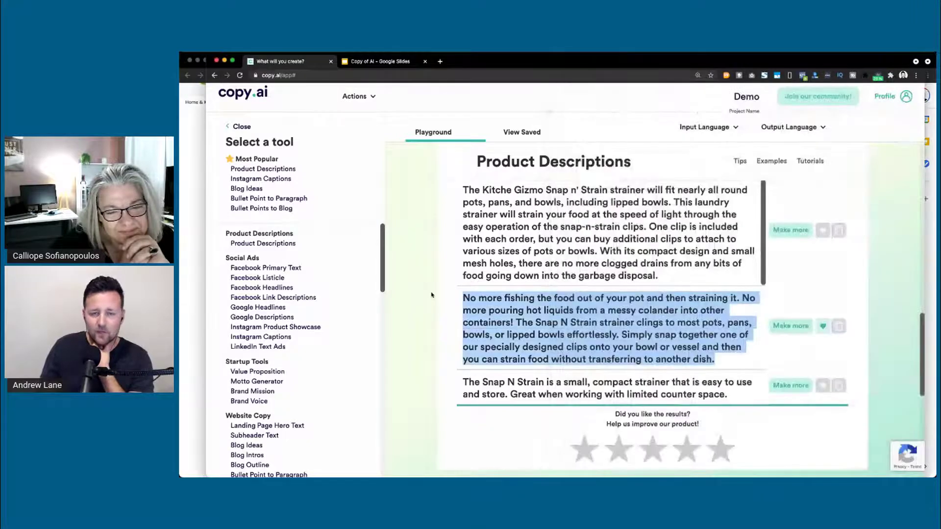
{"action": "scroll", "coordinate": [432, 295], "scroll_direction": "up", "scroll_amount": 5}
{"action": "left_click", "coordinate": [479, 227]}
{"action": "key", "text": "ctrl+a"}
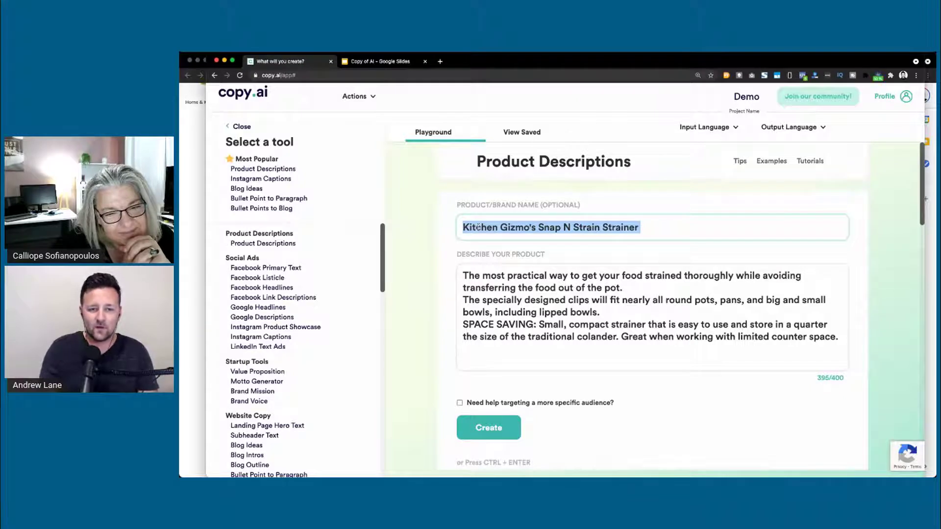
{"action": "type", "text": "coffee mug pro"}
- Replace the product description with "coffee mug for business owners who don't want to spill coffee on their laptop"
{"action": "key", "text": "Tab"}
{"action": "key", "text": "ctrl+a"}
{"action": "type", "text": "coffee mug for "}
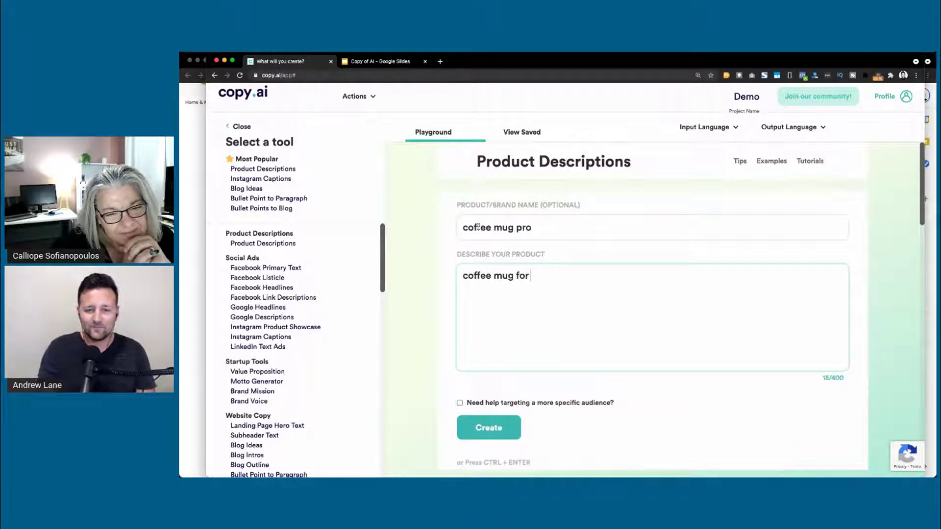
{"action": "type", "text": "business owner"}
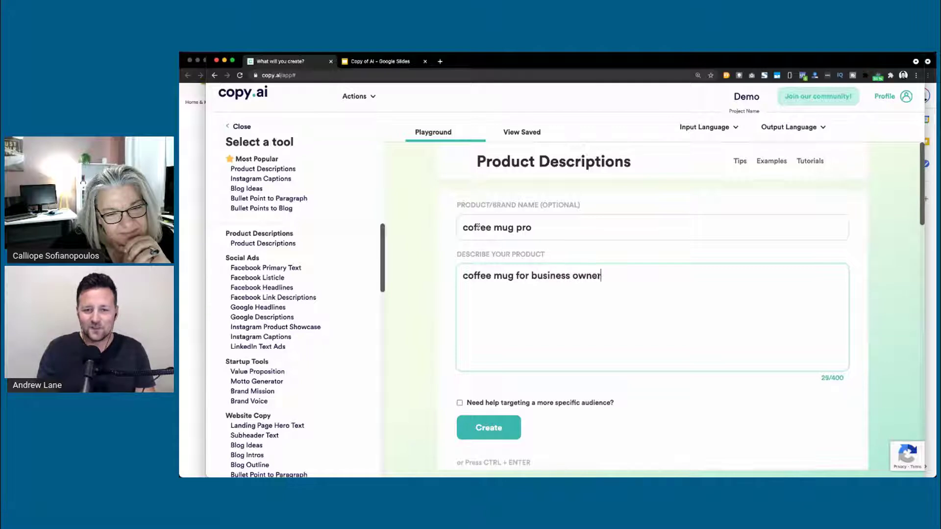
{"action": "type", "text": "s who don't want"}
{"action": "key", "text": "BackSpace"}
{"action": "key", "text": "BackSpace"}
{"action": "type", "text": "ant to spill coffee on their laptop"}
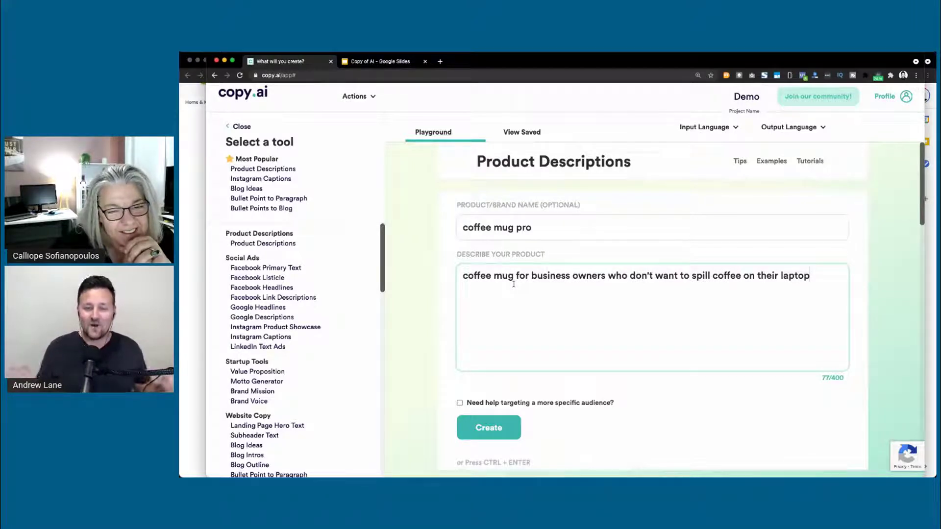
- Generate product descriptions for the coffee mug pro and bring the results into view
{"action": "left_click", "coordinate": [488, 427]}
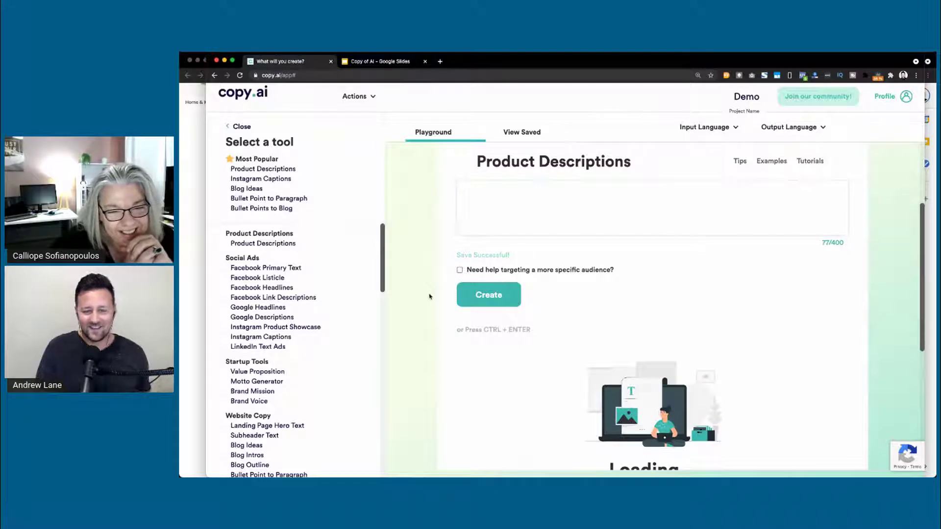
{"action": "scroll", "coordinate": [430, 297], "scroll_direction": "up", "scroll_amount": 2}
{"action": "scroll", "coordinate": [429, 296], "scroll_direction": "up", "scroll_amount": 1}
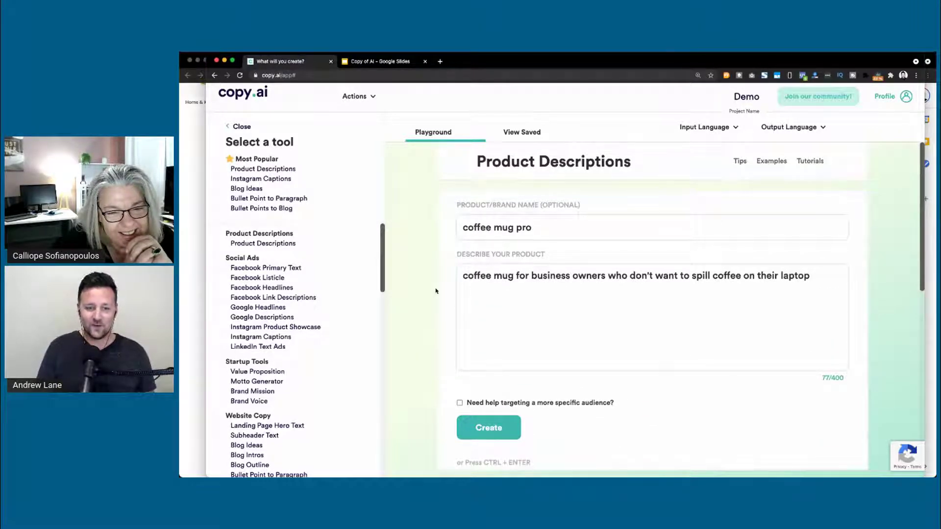
{"action": "scroll", "coordinate": [436, 291], "scroll_direction": "down", "scroll_amount": 5}
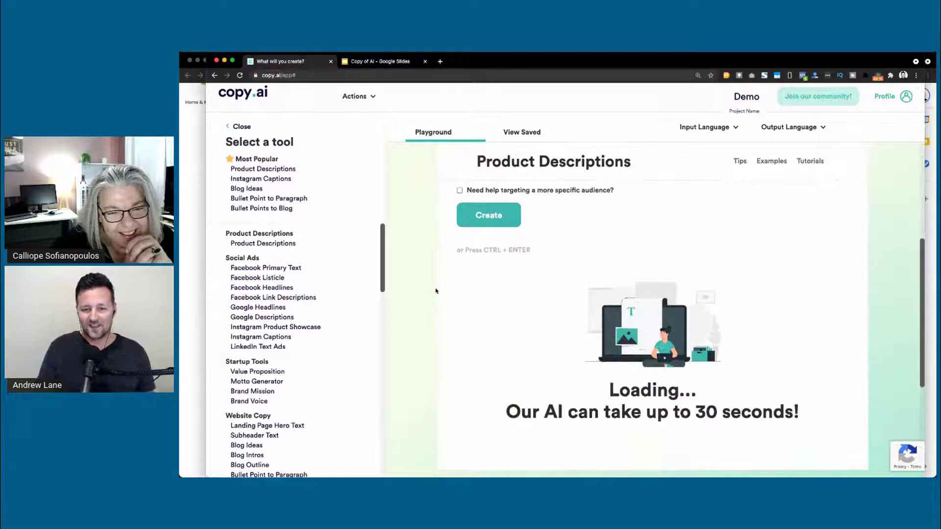
{"action": "scroll", "coordinate": [436, 291], "scroll_direction": "down", "scroll_amount": 2}
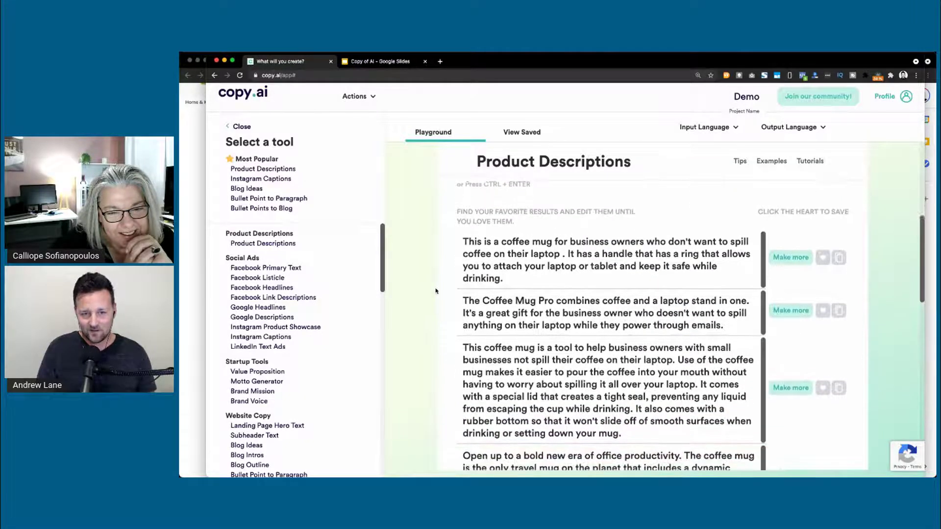
- Read through the coffee mug descriptions, highlighting the sentence beginning "It's a great gift for the business owner who doesn't want to spill anything"
{"action": "scroll", "coordinate": [435, 291], "scroll_direction": "down", "scroll_amount": 1}
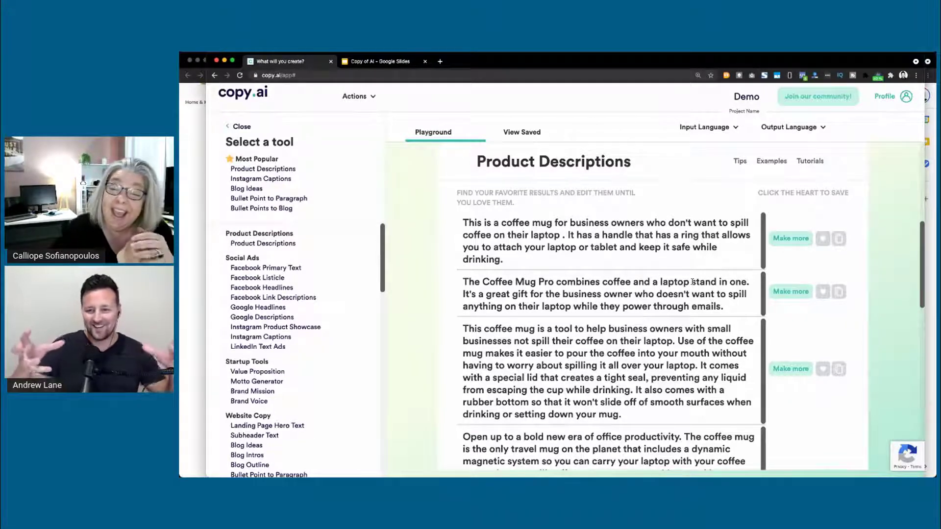
{"action": "left_click_drag", "start_coordinate": [464, 294], "coordinate": [579, 292]}
{"action": "left_click_drag", "start_coordinate": [679, 294], "coordinate": [633, 307]}
{"action": "left_click_drag", "start_coordinate": [724, 306], "coordinate": [441, 297]}
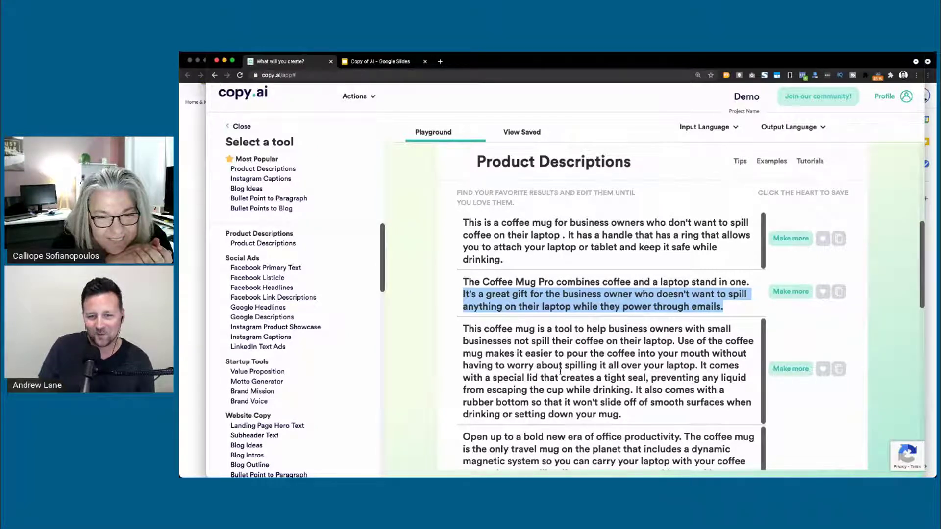
{"action": "scroll", "coordinate": [665, 376], "scroll_direction": "down", "scroll_amount": 3}
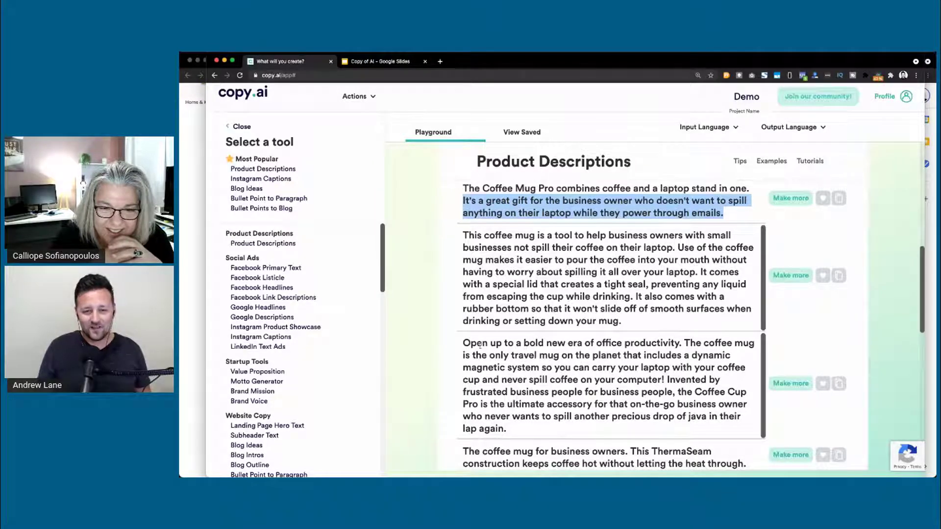
- Highlight "Open up to a bold new era of office productivity" and the magnetic-system wording in the third coffee mug description
{"action": "left_click_drag", "start_coordinate": [460, 343], "coordinate": [680, 343]}
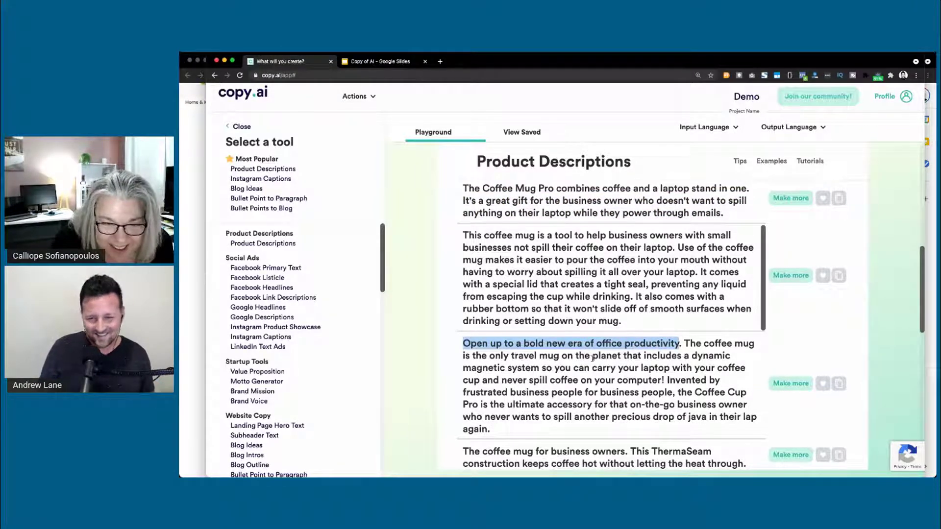
{"action": "left_click_drag", "start_coordinate": [471, 368], "coordinate": [664, 380]}
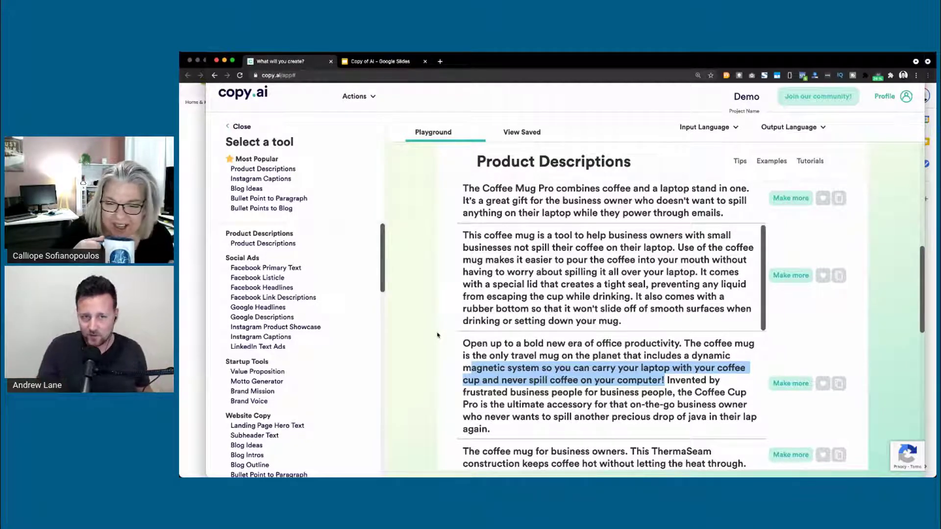
- End the coffee mug product description with a period after "laptop"
{"action": "scroll", "coordinate": [438, 335], "scroll_direction": "up", "scroll_amount": 10}
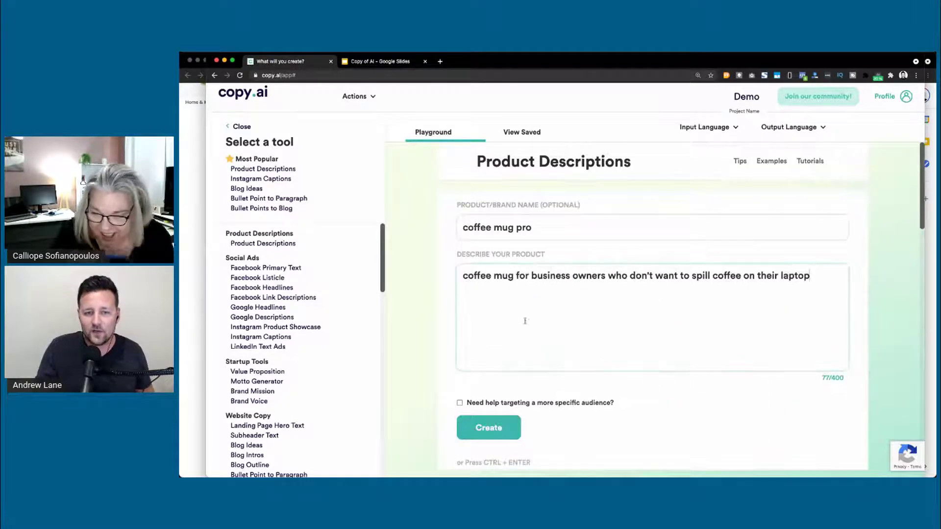
{"action": "left_click_drag", "start_coordinate": [462, 276], "coordinate": [810, 275]}
{"action": "left_click", "coordinate": [817, 275]}
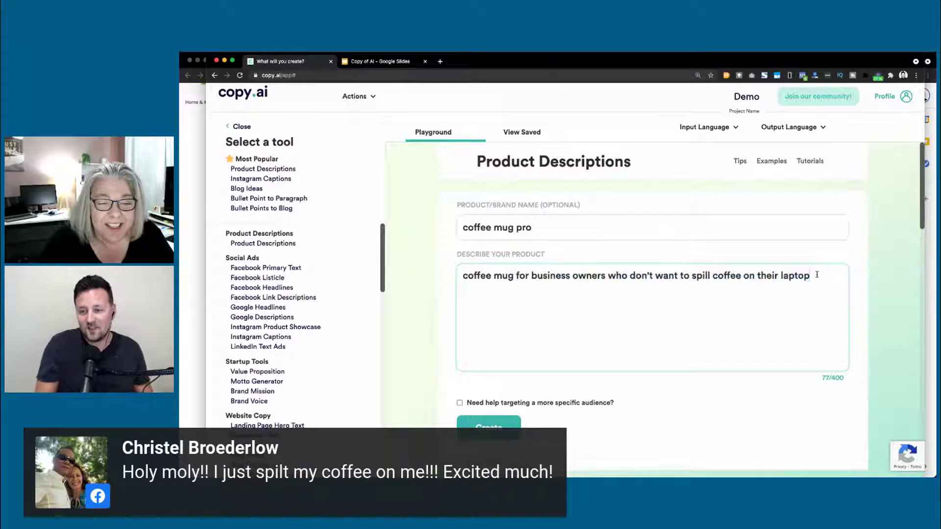
{"action": "type", "text": ". It"}
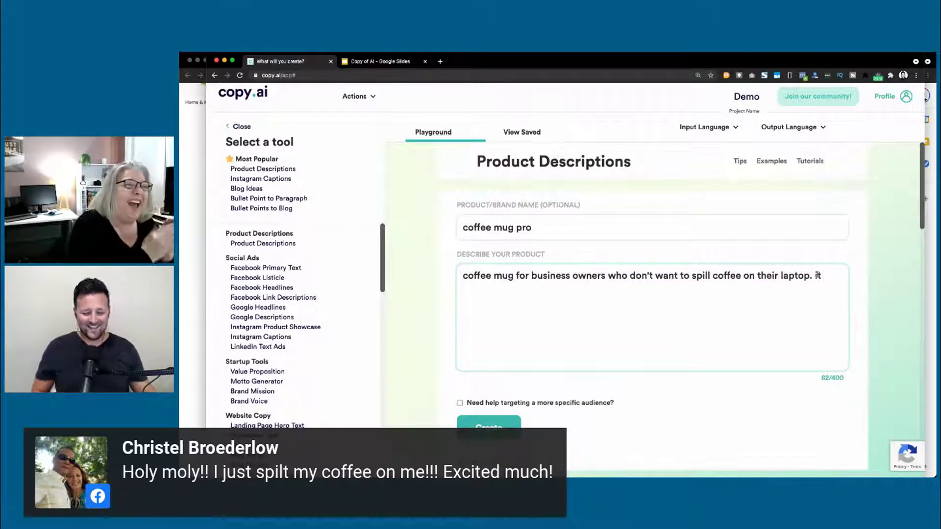
{"action": "key", "text": "BackSpace"}
{"action": "key", "text": "BackSpace"}
{"action": "key", "text": "BackSpace"}
{"action": "type", "text": "i"}
{"action": "key", "text": "BackSpace"}
{"action": "key", "text": "BackSpace"}
{"action": "left_click", "coordinate": [440, 255]}
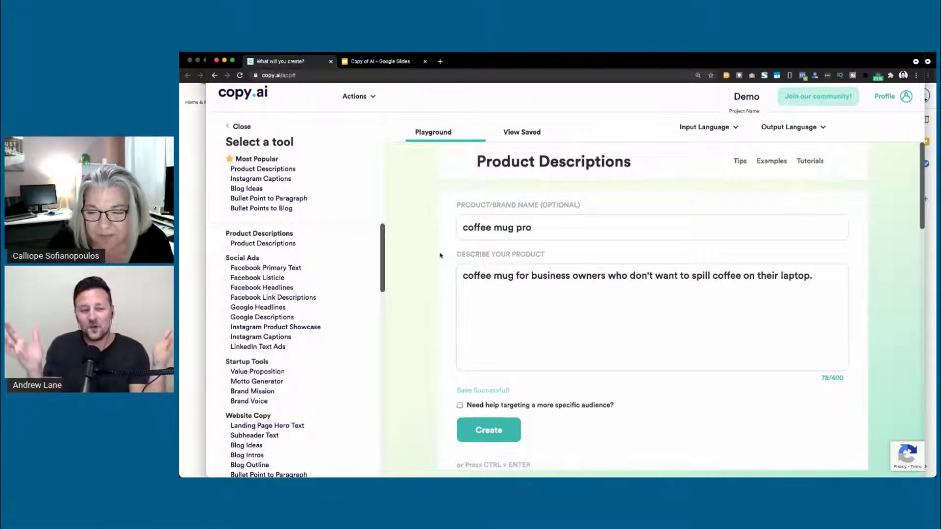
- Look over the Sales Copy tools in the tool list, including Pain-Agitate-Solution and AIDA Copywriting, in an enlarged view
{"action": "scroll", "coordinate": [245, 344], "scroll_direction": "down", "scroll_amount": 6}
{"action": "scroll", "coordinate": [245, 344], "scroll_direction": "down", "scroll_amount": 4}
{"action": "scroll", "coordinate": [258, 335], "scroll_direction": "up", "scroll_amount": 5}
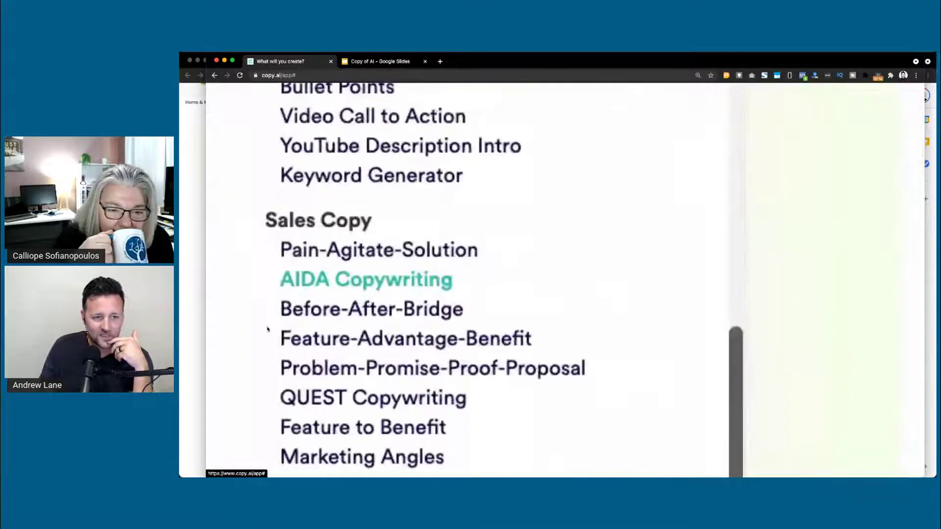
{"action": "scroll", "coordinate": [323, 228], "scroll_direction": "down", "scroll_amount": 2}
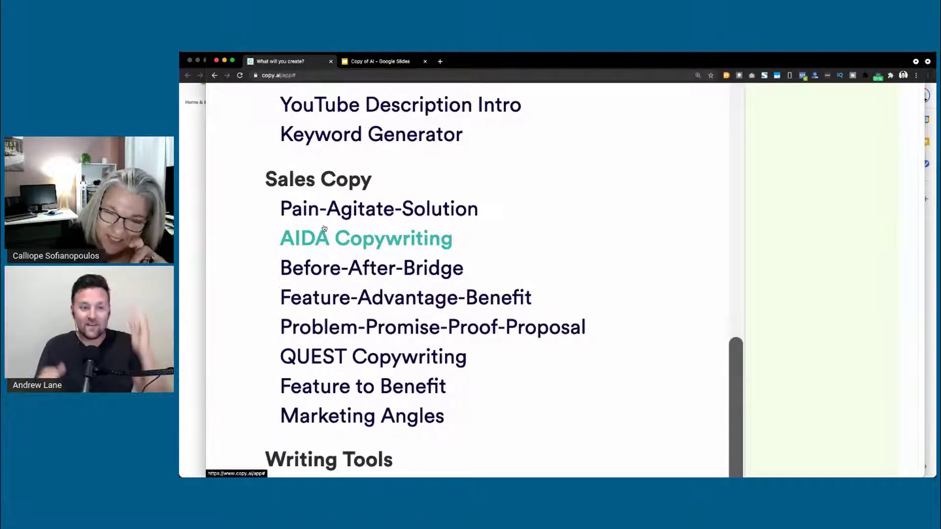
{"action": "key", "text": "super+0"}
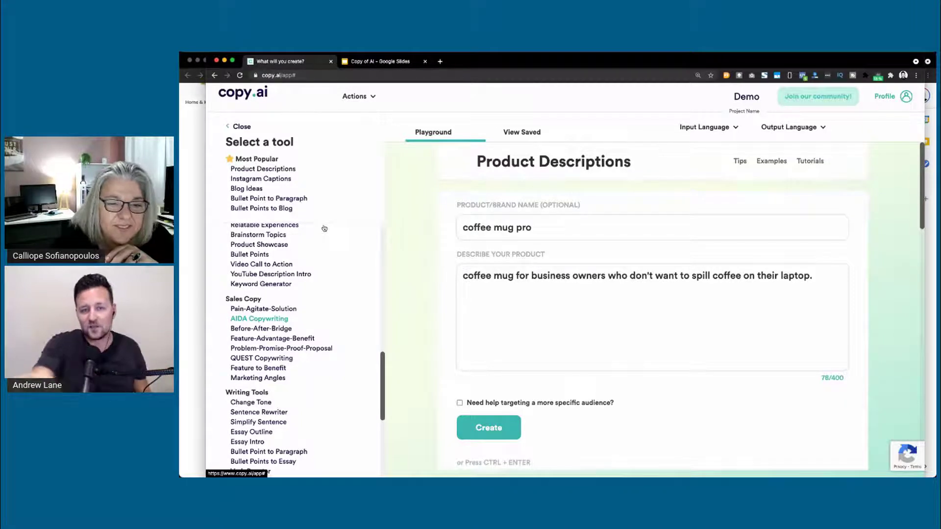
{"action": "left_click", "coordinate": [310, 320]}
{"action": "scroll", "coordinate": [310, 320], "scroll_direction": "up", "scroll_amount": 5}
{"action": "scroll", "coordinate": [390, 266], "scroll_direction": "down", "scroll_amount": 1}
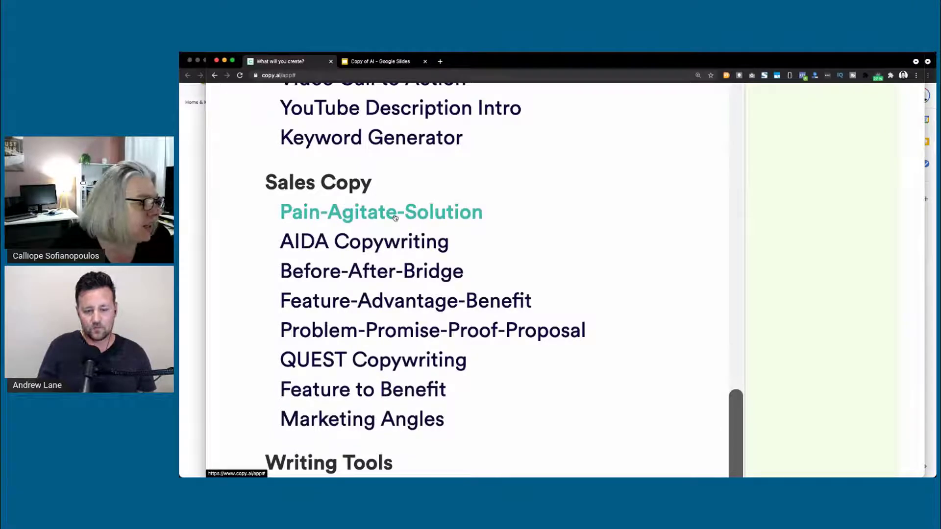
{"action": "scroll", "coordinate": [395, 217], "scroll_direction": "down", "scroll_amount": 5}
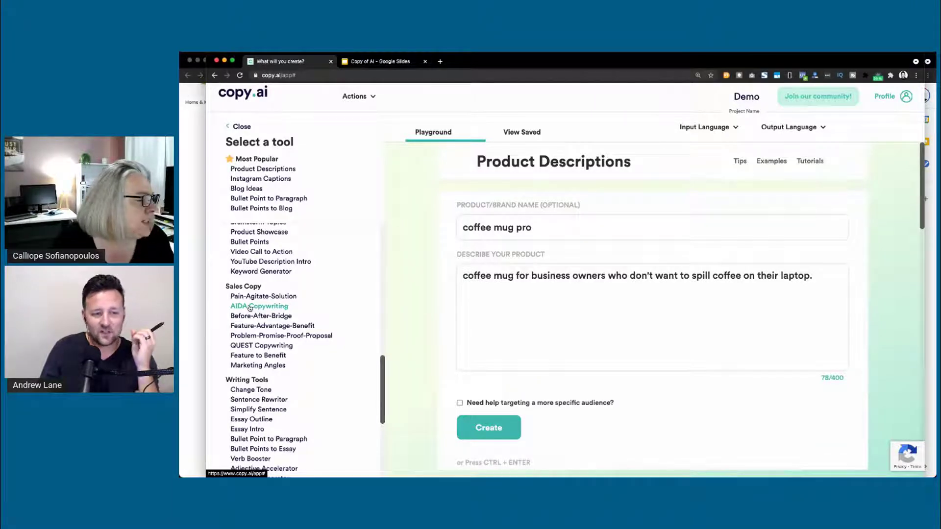
- Switch to the AIDA Copywriting tool and generate copy for the coffee mug pro
{"action": "left_click", "coordinate": [250, 307]}
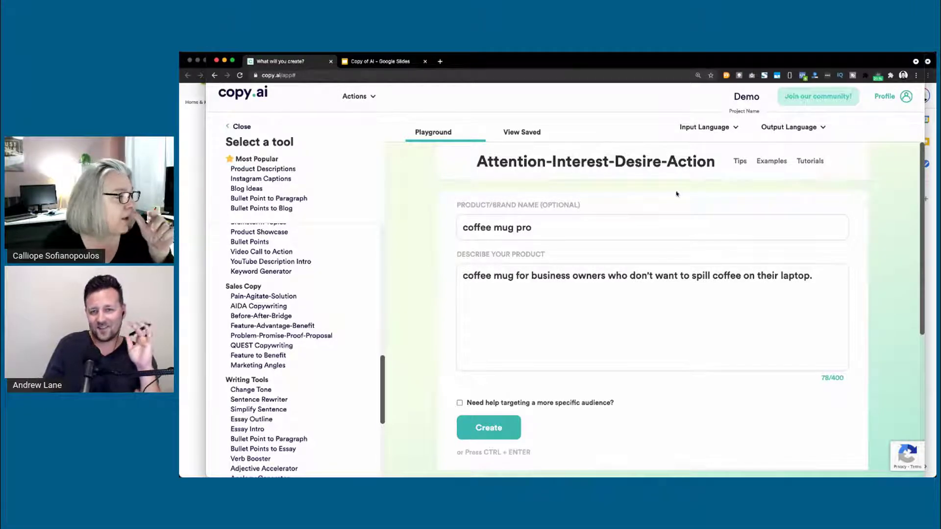
{"action": "left_click", "coordinate": [489, 428]}
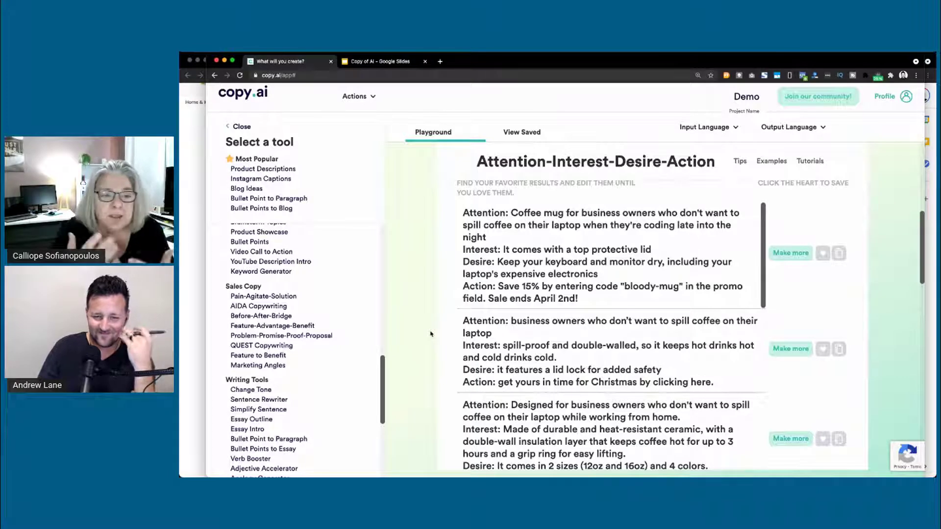
- Read through all the generated Attention-Interest-Desire-Action results for the coffee mug and return to the first one
{"action": "scroll", "coordinate": [431, 334], "scroll_direction": "down", "scroll_amount": 2}
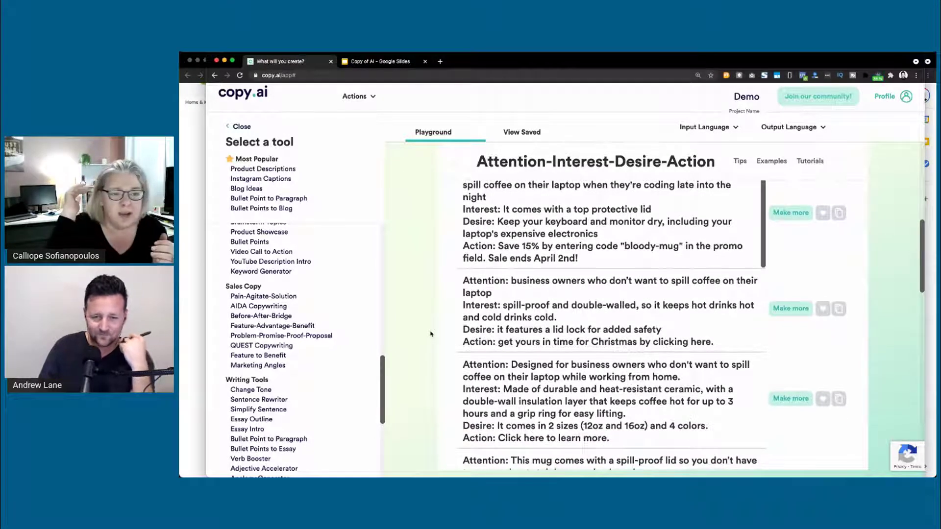
{"action": "scroll", "coordinate": [431, 333], "scroll_direction": "down", "scroll_amount": 3}
{"action": "scroll", "coordinate": [431, 333], "scroll_direction": "down", "scroll_amount": 2}
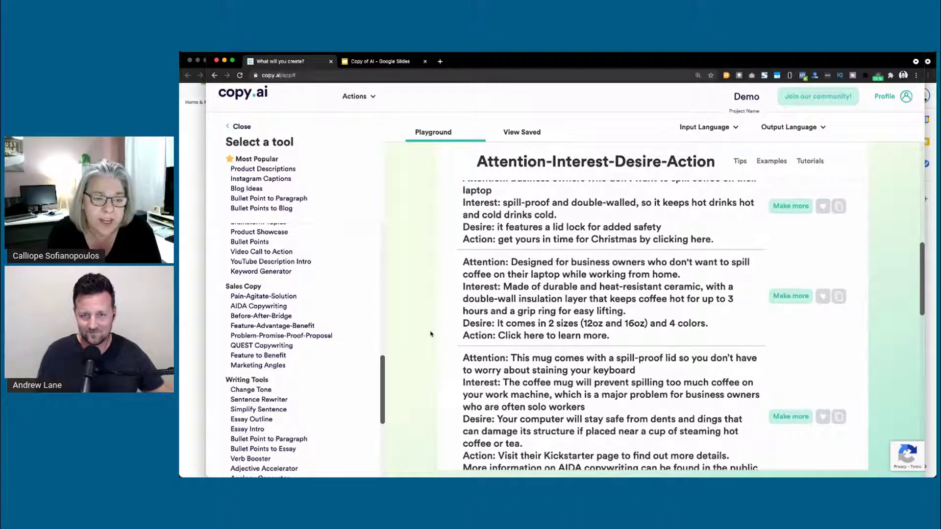
{"action": "scroll", "coordinate": [513, 324], "scroll_direction": "up", "scroll_amount": 1}
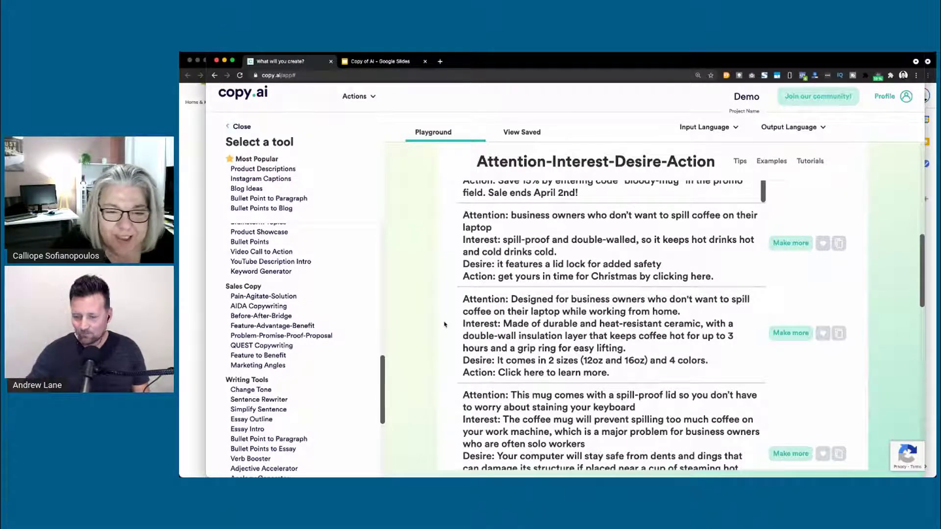
{"action": "scroll", "coordinate": [445, 325], "scroll_direction": "down", "scroll_amount": 4}
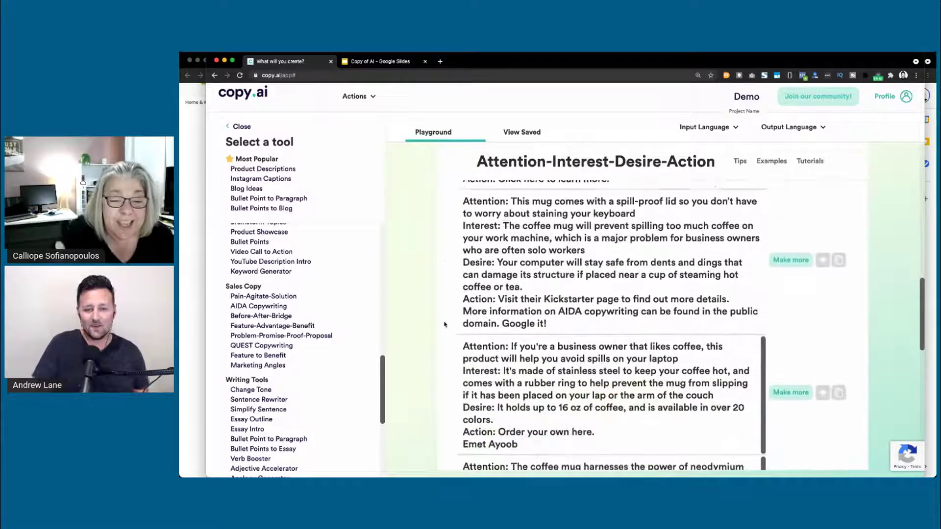
{"action": "scroll", "coordinate": [445, 325], "scroll_direction": "down", "scroll_amount": 10}
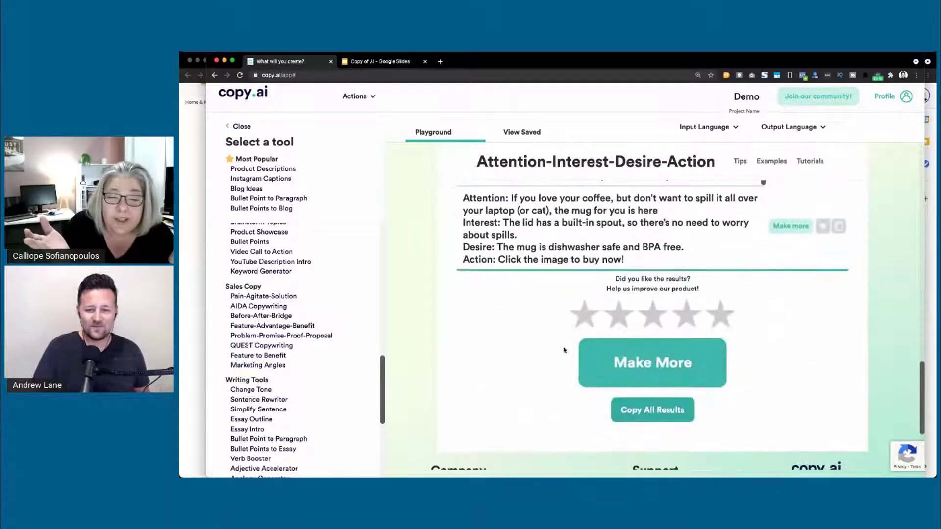
{"action": "scroll", "coordinate": [568, 287], "scroll_direction": "up", "scroll_amount": 3}
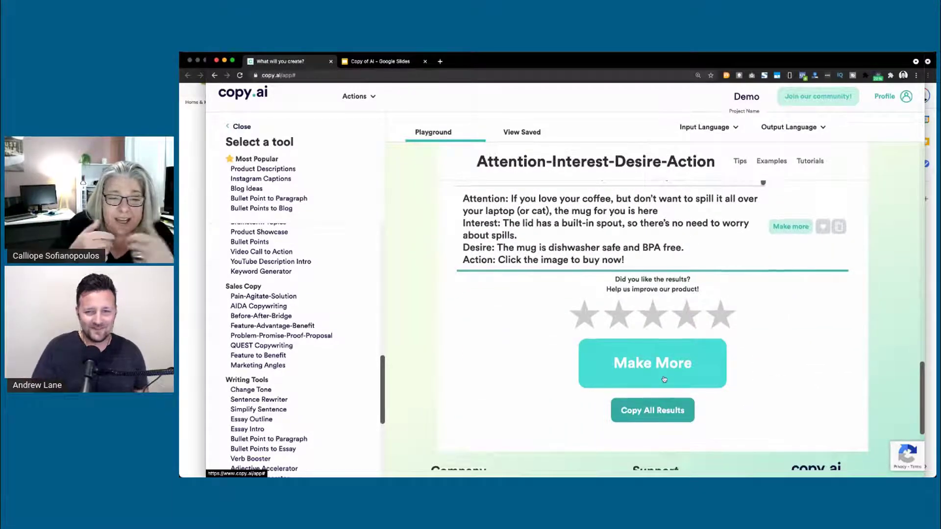
{"action": "scroll", "coordinate": [568, 287], "scroll_direction": "up", "scroll_amount": 1}
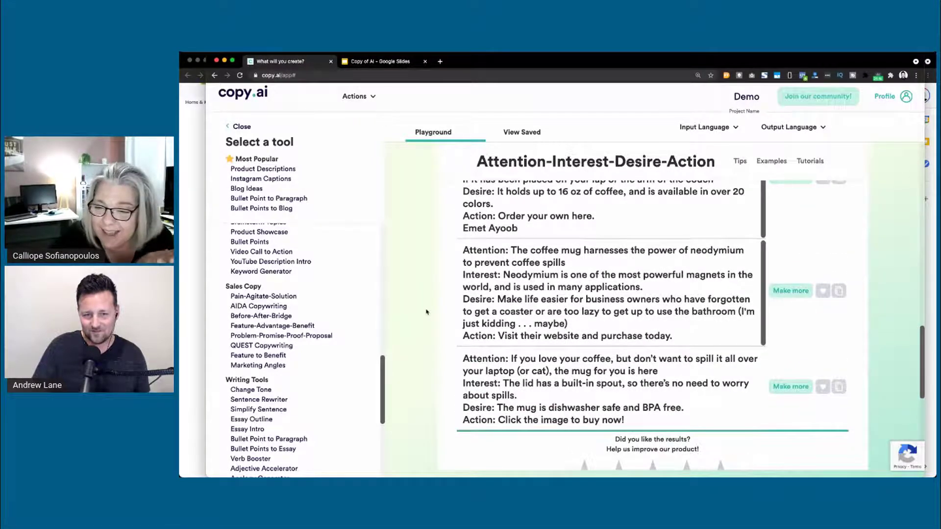
{"action": "scroll", "coordinate": [473, 310], "scroll_direction": "down", "scroll_amount": 6}
{"action": "scroll", "coordinate": [465, 330], "scroll_direction": "up", "scroll_amount": 5}
{"action": "scroll", "coordinate": [465, 329], "scroll_direction": "up", "scroll_amount": 3}
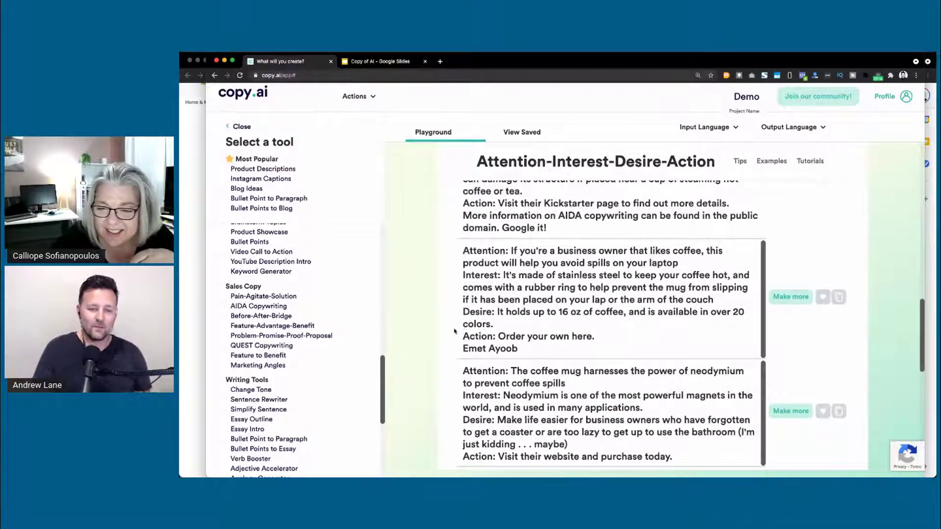
{"action": "scroll", "coordinate": [454, 331], "scroll_direction": "up", "scroll_amount": 5}
{"action": "scroll", "coordinate": [455, 331], "scroll_direction": "up", "scroll_amount": 4}
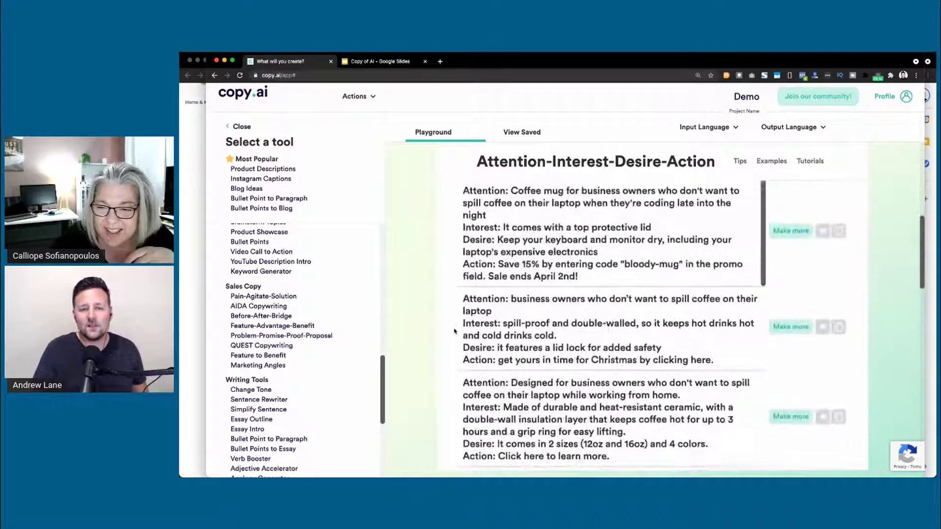
- Highlight the Attention-Interest-Desire-Action heading and the line "This mug comes with a spill-proof lid so you don't have to worry about staining your keyboard"
{"action": "triple_click", "coordinate": [552, 157]}
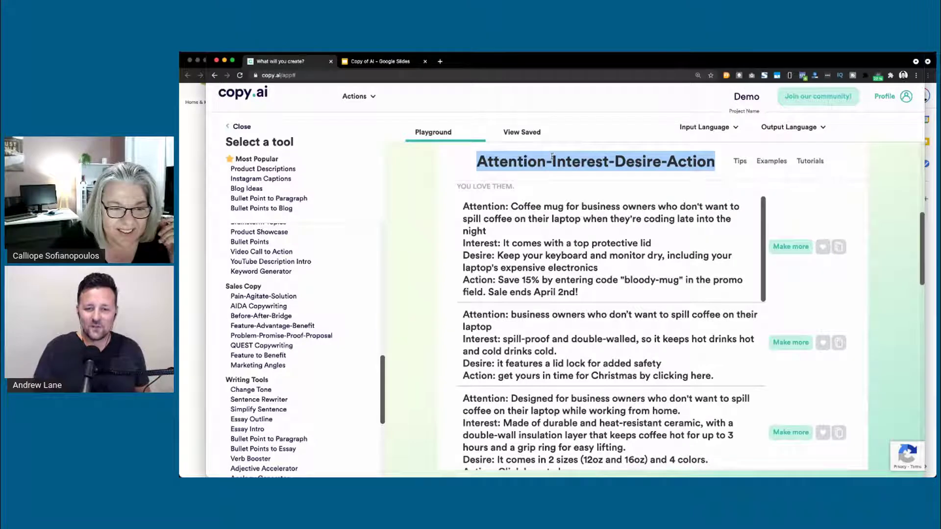
{"action": "scroll", "coordinate": [430, 338], "scroll_direction": "down", "scroll_amount": 3}
{"action": "scroll", "coordinate": [429, 339], "scroll_direction": "down", "scroll_amount": 2}
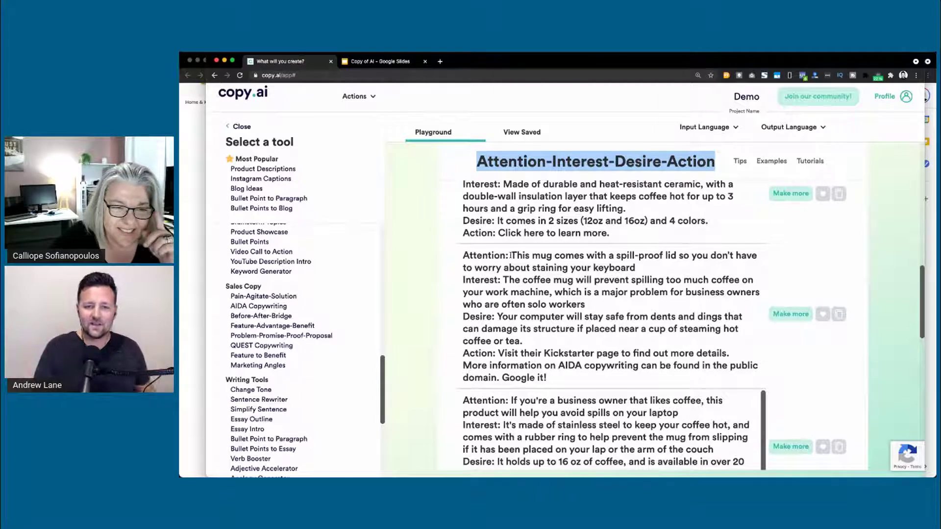
{"action": "left_click_drag", "start_coordinate": [510, 255], "coordinate": [680, 265]}
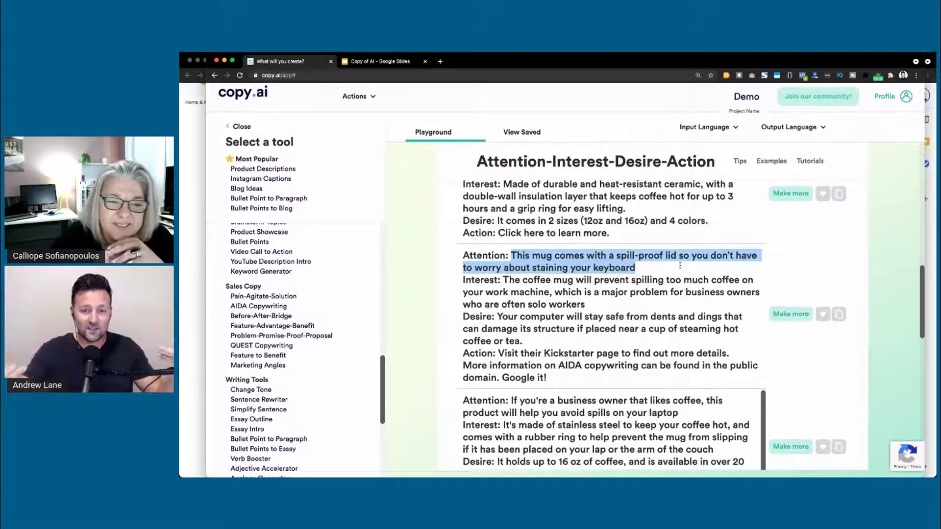
- Highlight the feature phrases "heat-resistant ceramic", "double-walled" and "spill-proof lid" across the generated results
{"action": "scroll", "coordinate": [680, 265], "scroll_direction": "up", "scroll_amount": 2}
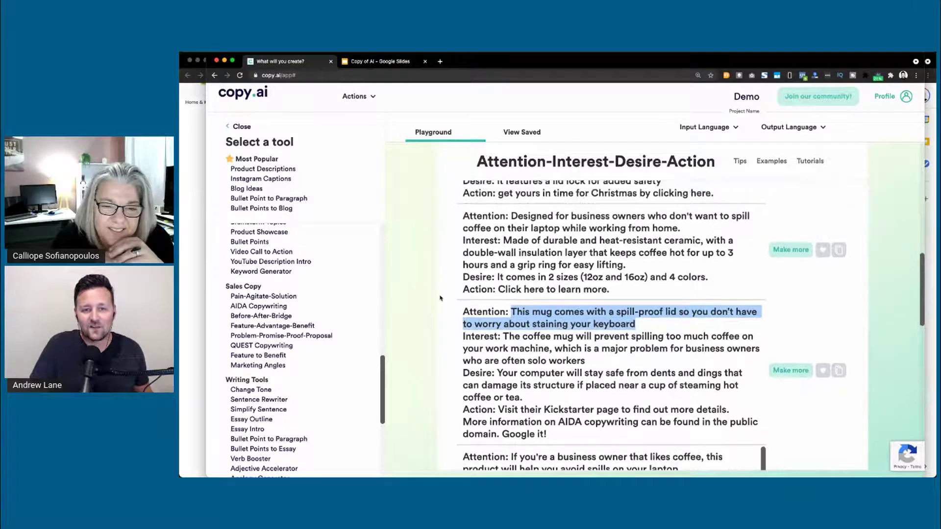
{"action": "left_click_drag", "start_coordinate": [591, 240], "coordinate": [692, 241]}
{"action": "scroll", "coordinate": [691, 241], "scroll_direction": "up", "scroll_amount": 2}
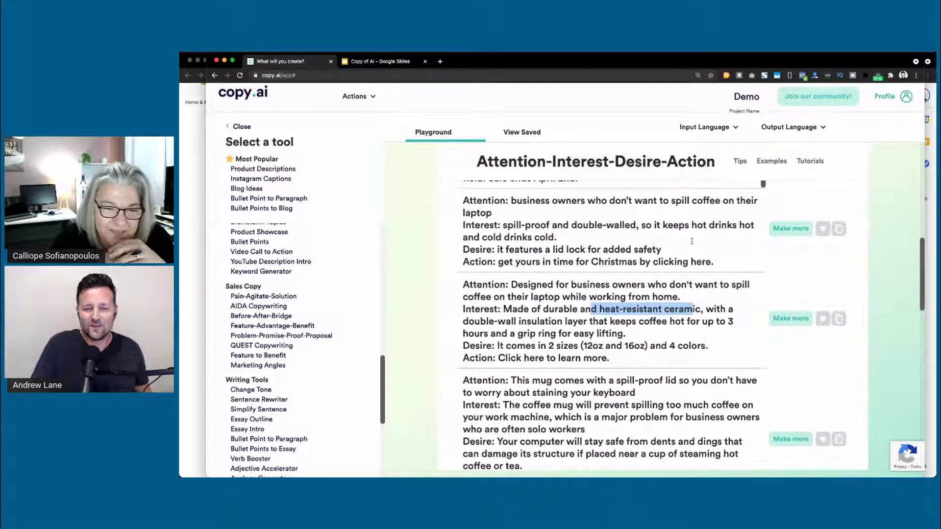
{"action": "left_click_drag", "start_coordinate": [572, 225], "coordinate": [633, 225]}
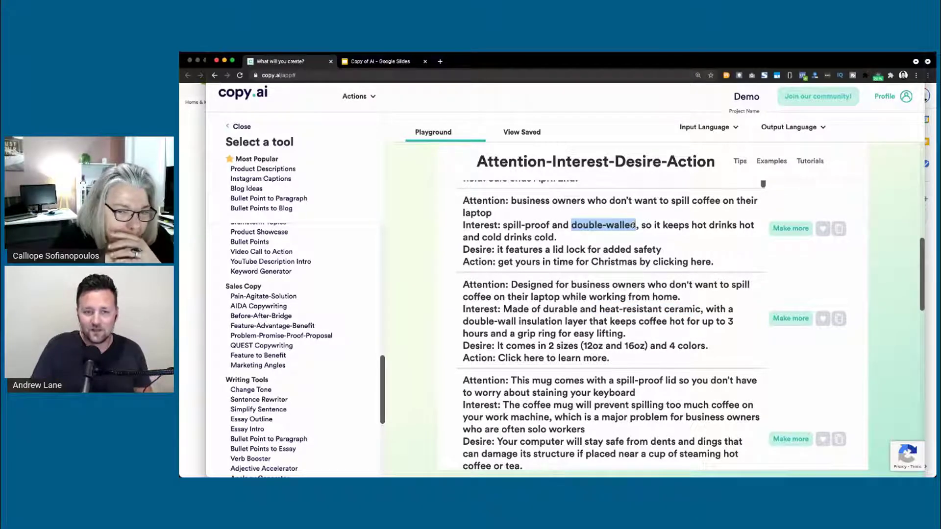
{"action": "scroll", "coordinate": [676, 250], "scroll_direction": "down", "scroll_amount": 3}
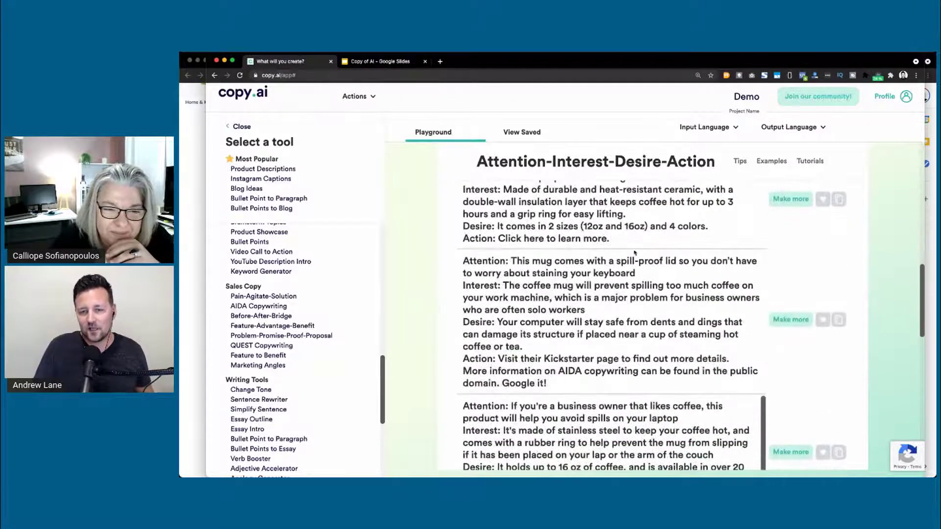
{"action": "left_click_drag", "start_coordinate": [616, 260], "coordinate": [671, 261]}
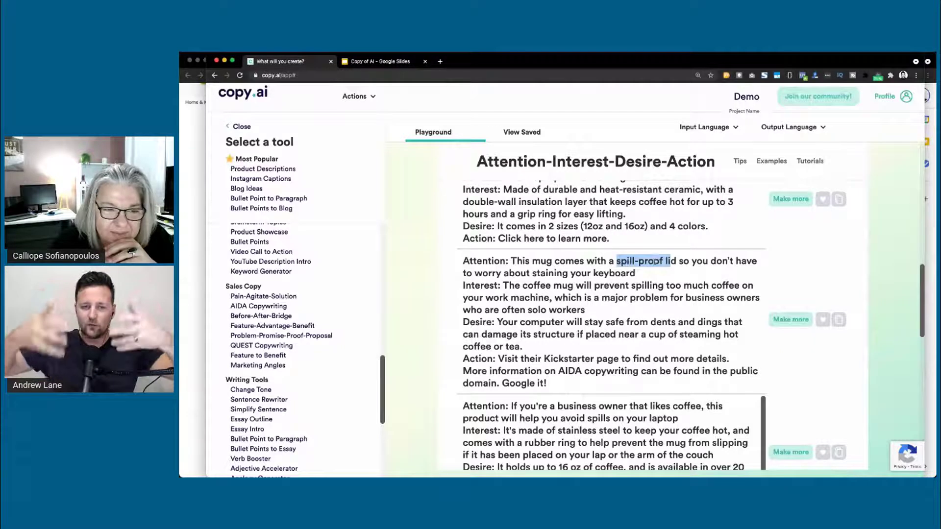
- Highlight the Action text of the spill-proof lid result, and the word "Kickstarter" within it
{"action": "left_click", "coordinate": [445, 276]}
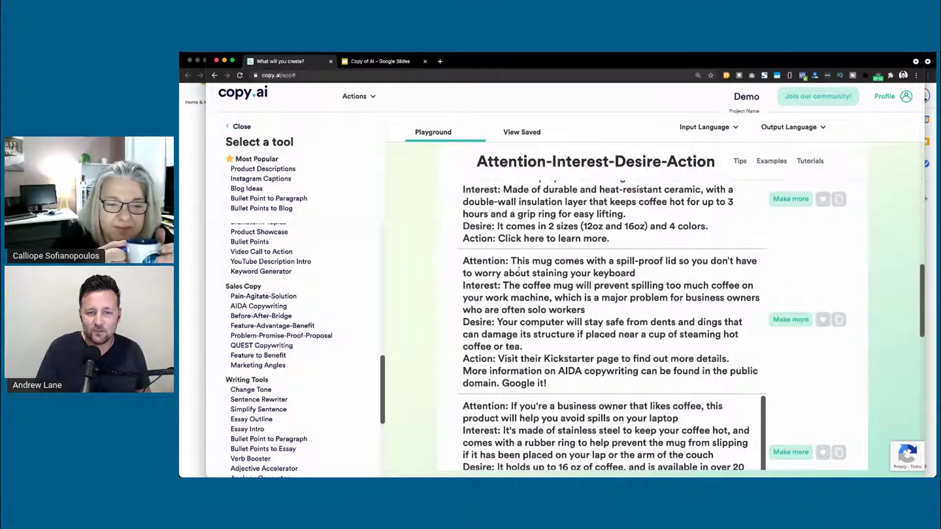
{"action": "left_click_drag", "start_coordinate": [498, 358], "coordinate": [547, 384]}
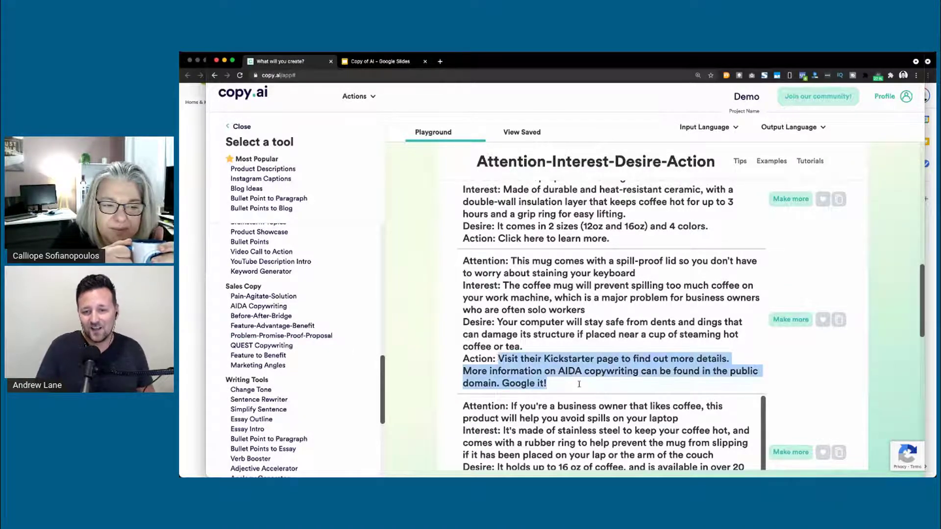
{"action": "double_click", "coordinate": [566, 360]}
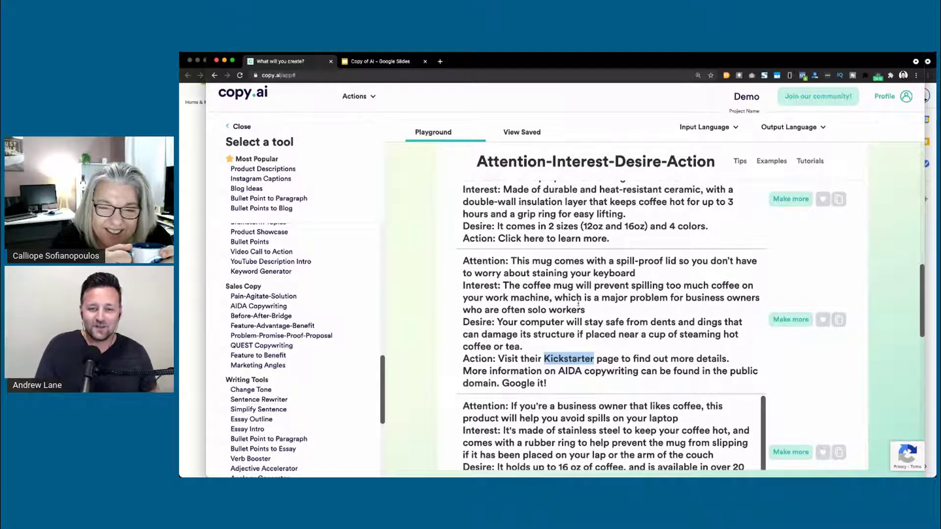
- Examine the Attention lines of the spill-proof lid result and the "Designed for business owners" result above it
{"action": "left_click", "coordinate": [514, 261]}
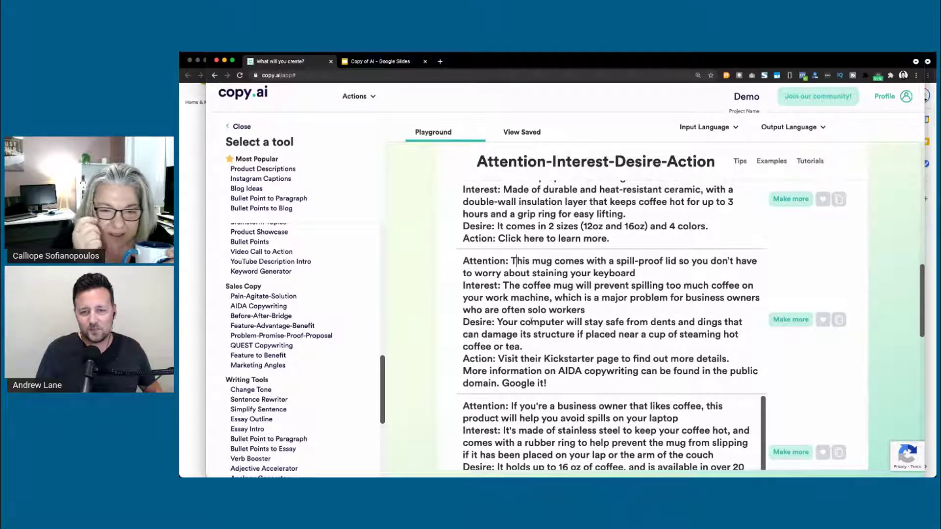
{"action": "scroll", "coordinate": [427, 317], "scroll_direction": "up", "scroll_amount": 3}
{"action": "left_click", "coordinate": [521, 282]}
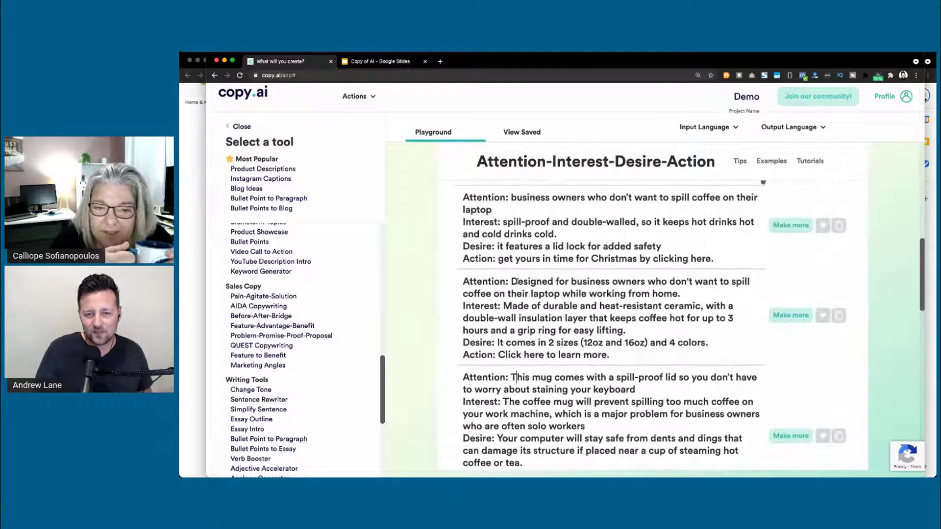
- Highlight the Attention line of the "Designed for business owners" result, and the Attention, Desire and Action text of the result above it
{"action": "left_click_drag", "start_coordinate": [531, 282], "coordinate": [683, 294]}
{"action": "scroll", "coordinate": [506, 247], "scroll_direction": "up", "scroll_amount": 1}
{"action": "scroll", "coordinate": [507, 248], "scroll_direction": "up", "scroll_amount": 1}
{"action": "left_click", "coordinate": [513, 233]}
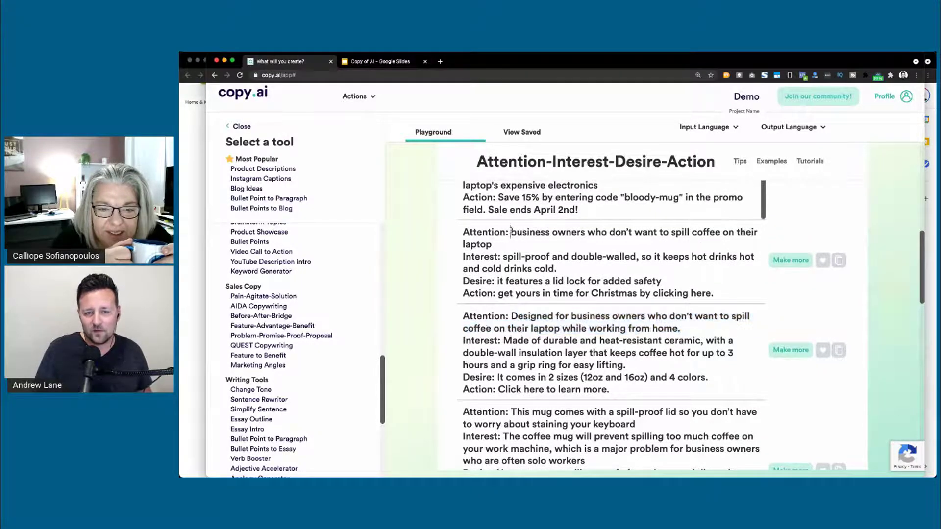
{"action": "left_click_drag", "start_coordinate": [517, 235], "coordinate": [520, 241]}
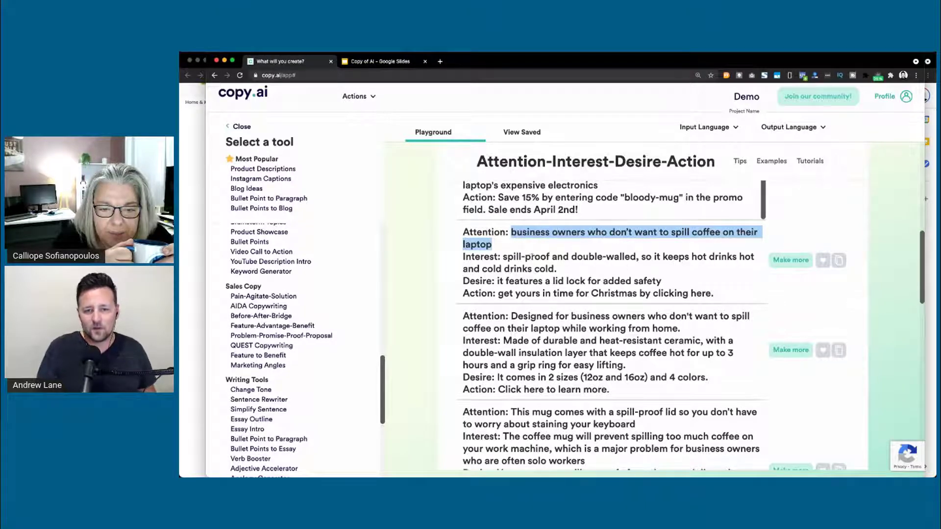
{"action": "left_click_drag", "start_coordinate": [498, 281], "coordinate": [662, 277]}
{"action": "left_click_drag", "start_coordinate": [498, 293], "coordinate": [711, 294]}
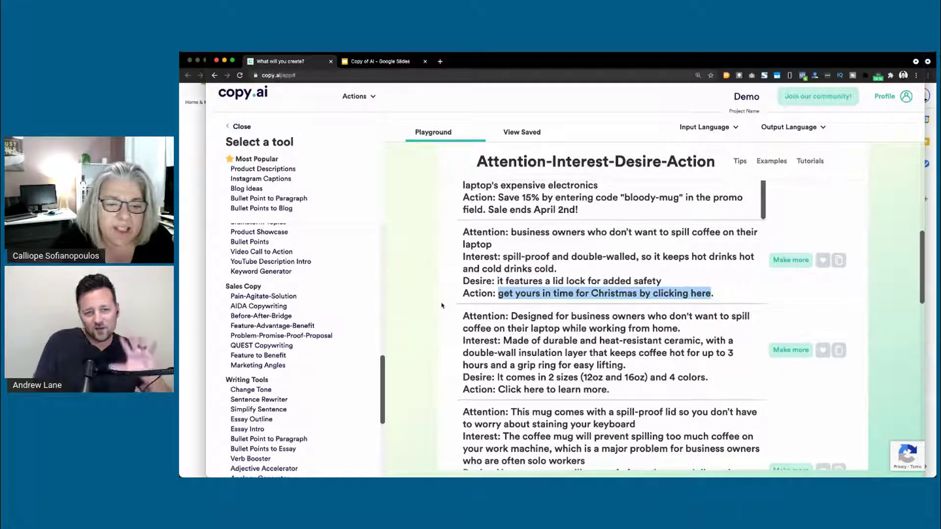
- Generate Pain-Agitate-Solution copy for the coffee mug and highlight the Pain line of the first result
{"action": "left_click", "coordinate": [275, 299]}
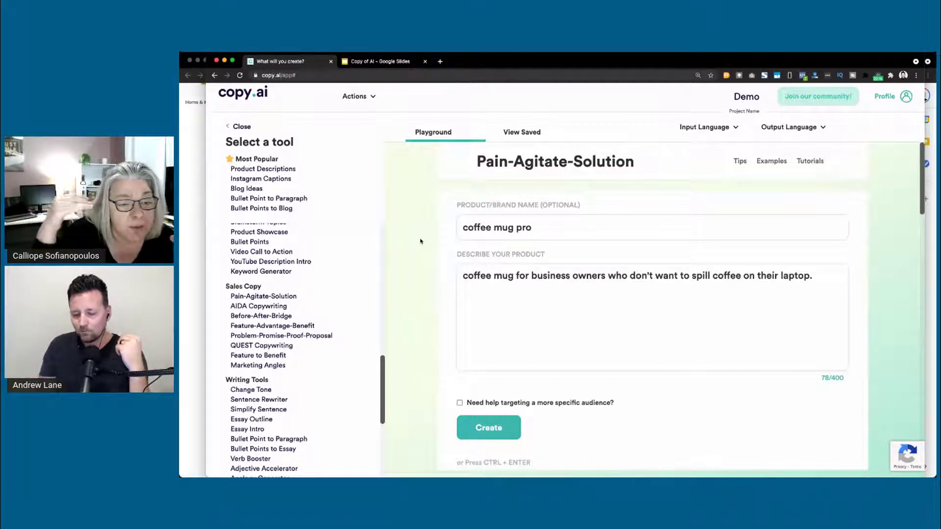
{"action": "scroll", "coordinate": [427, 276], "scroll_direction": "down", "scroll_amount": 10}
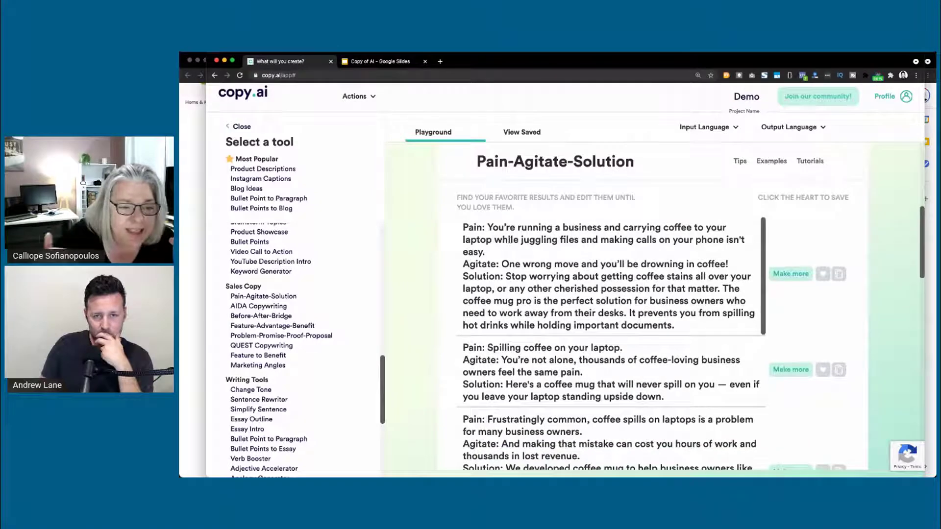
{"action": "triple_click", "coordinate": [510, 239]}
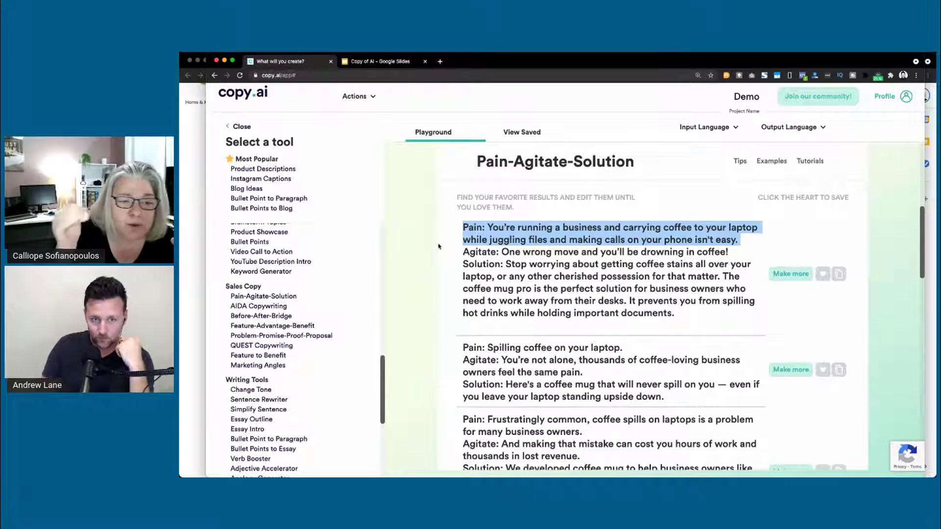
- Revisit the coffee mug description and highlight the Solution sentences of the first Pain-Agitate-Solution result
{"action": "scroll", "coordinate": [438, 246], "scroll_direction": "up", "scroll_amount": 5}
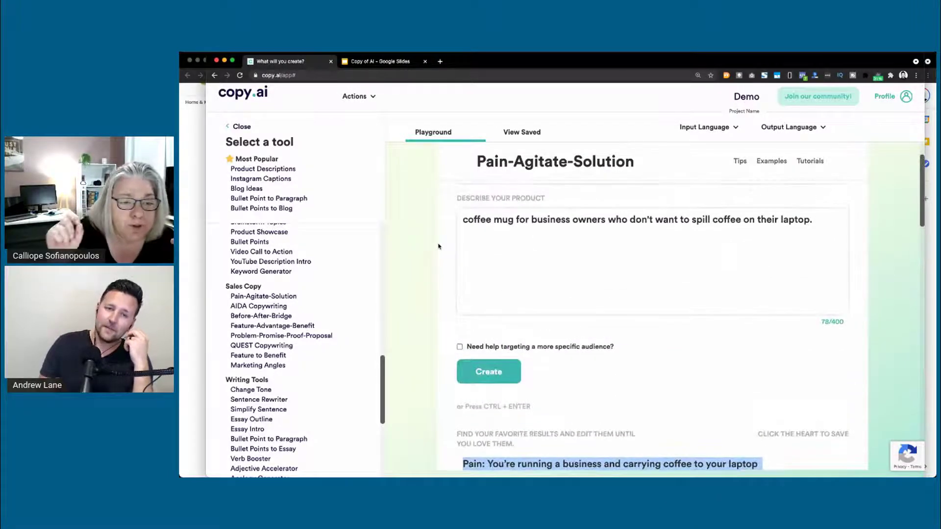
{"action": "left_click", "coordinate": [817, 223]}
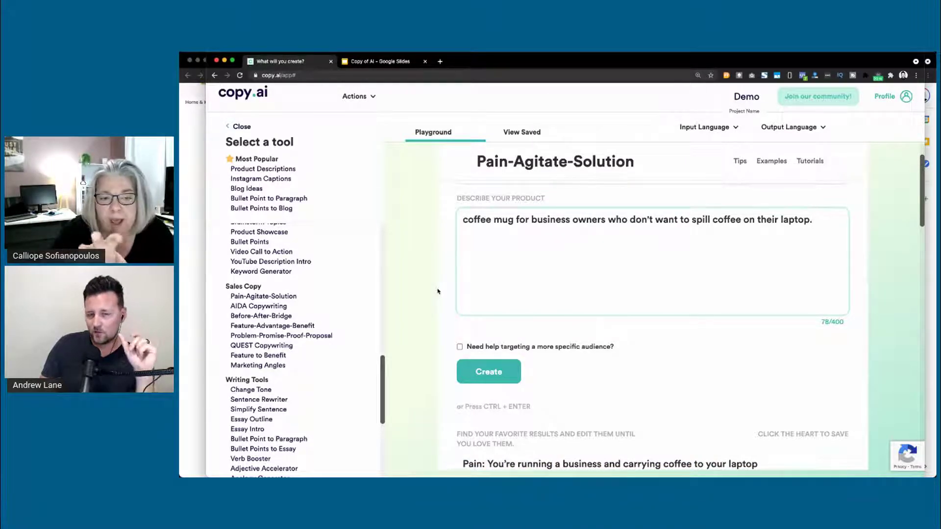
{"action": "scroll", "coordinate": [438, 291], "scroll_direction": "down", "scroll_amount": 5}
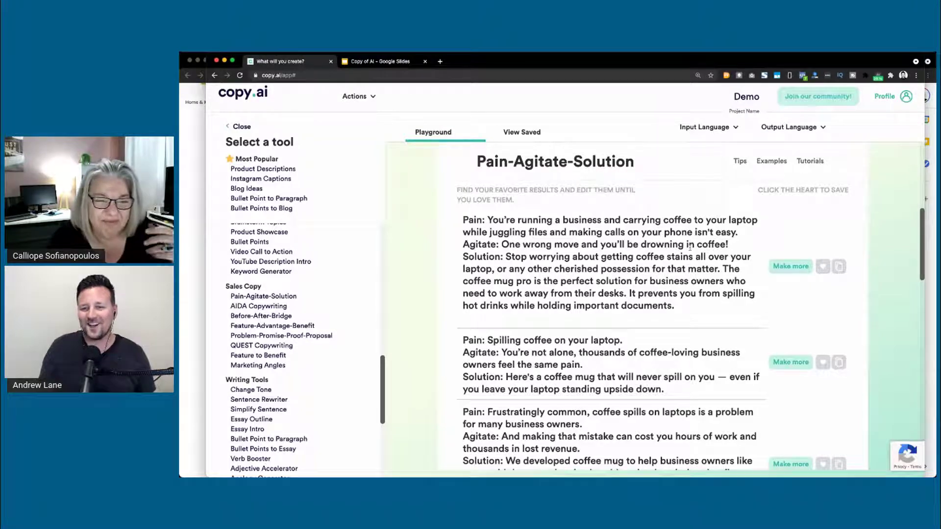
{"action": "left_click_drag", "start_coordinate": [529, 256], "coordinate": [717, 268]}
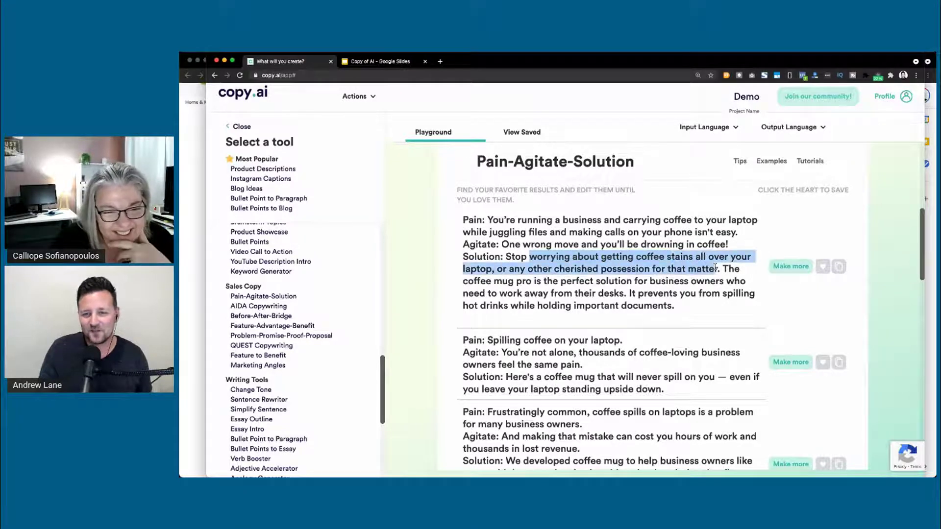
{"action": "left_click_drag", "start_coordinate": [470, 281], "coordinate": [633, 294]}
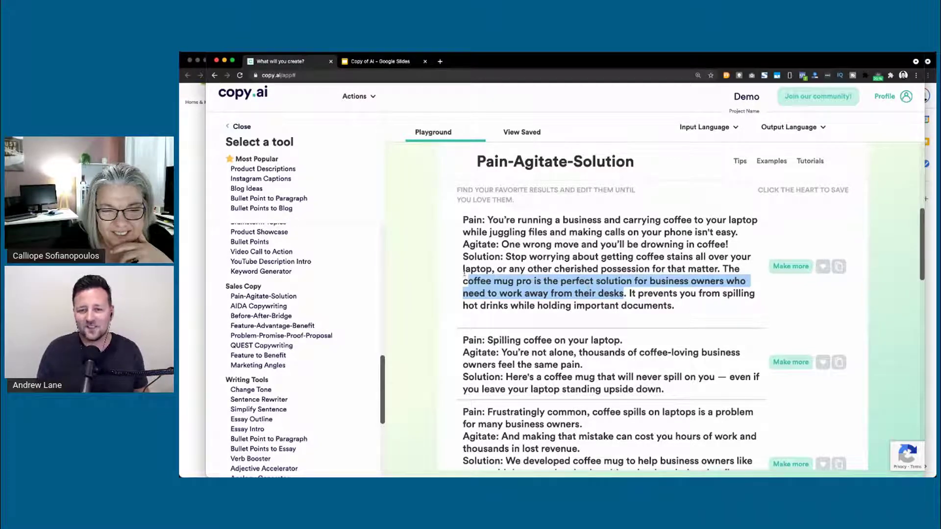
{"action": "left_click", "coordinate": [432, 269]}
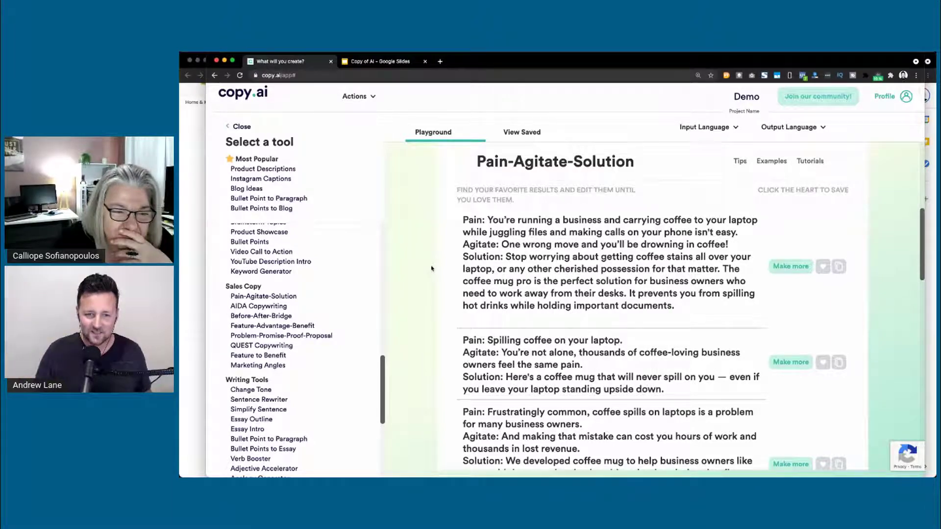
- Highlight the Pain line "Spilling coffee on your laptop" in the second Pain-Agitate-Solution result
{"action": "scroll", "coordinate": [490, 303], "scroll_direction": "down", "scroll_amount": 1}
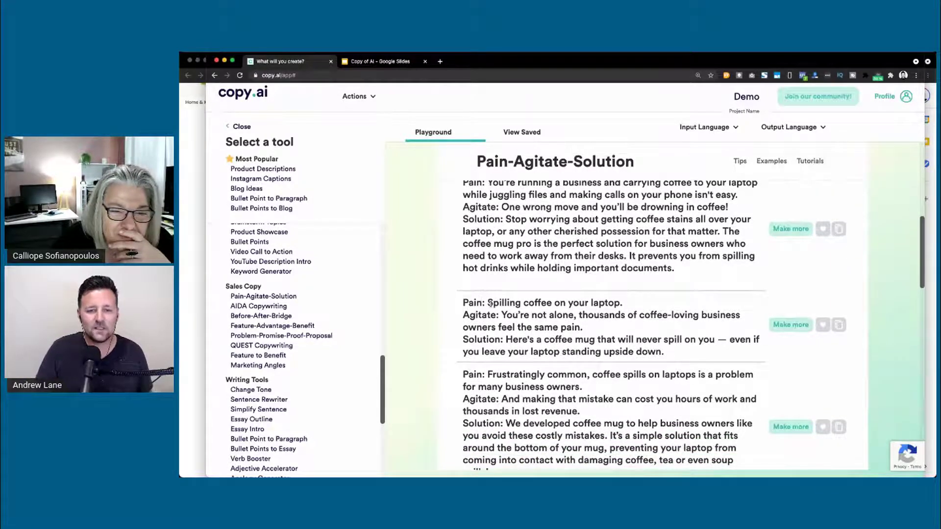
{"action": "left_click_drag", "start_coordinate": [490, 303], "coordinate": [654, 314]}
{"action": "left_click", "coordinate": [654, 310]}
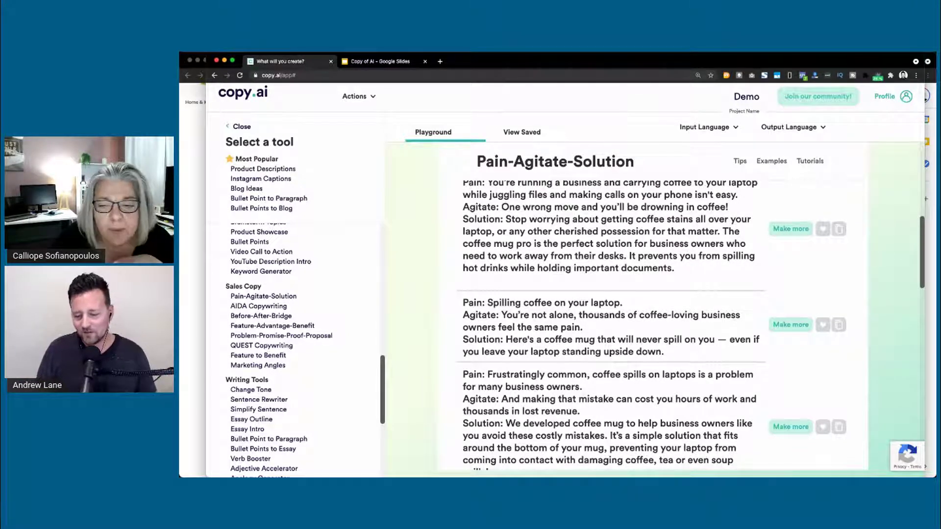
{"action": "key", "text": "super+Tab"}
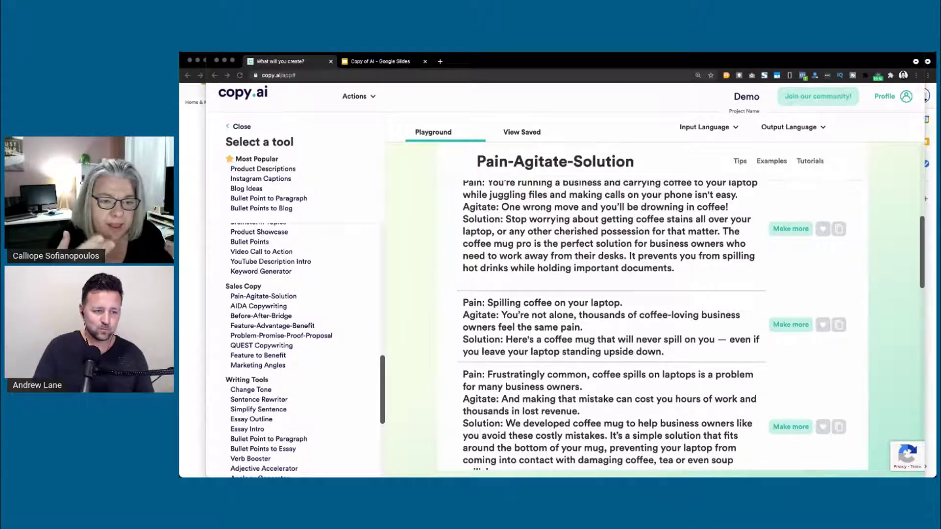
- Generate Feature-Advantage-Benefit copy for the coffee mug and highlight the Features and Benefits text of the first result
{"action": "left_click", "coordinate": [293, 327]}
{"action": "left_click", "coordinate": [493, 420]}
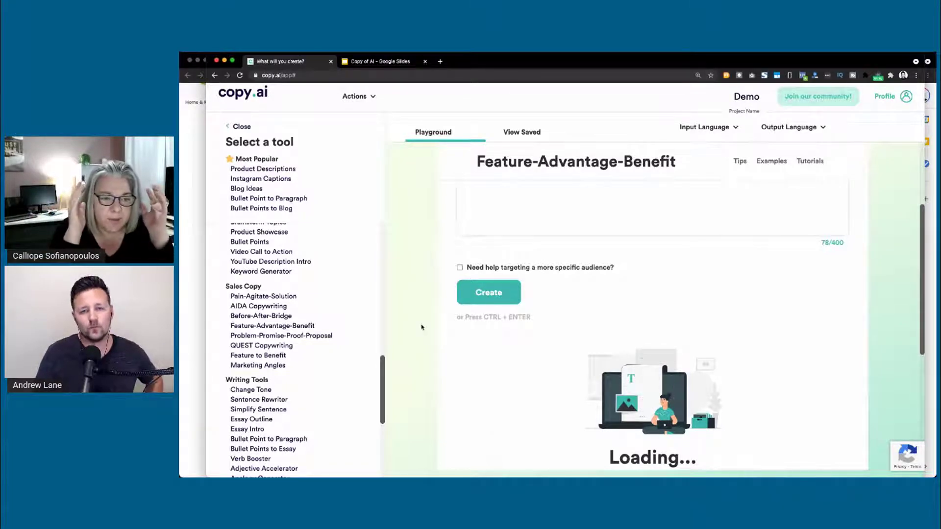
{"action": "scroll", "coordinate": [421, 327], "scroll_direction": "down", "scroll_amount": 2}
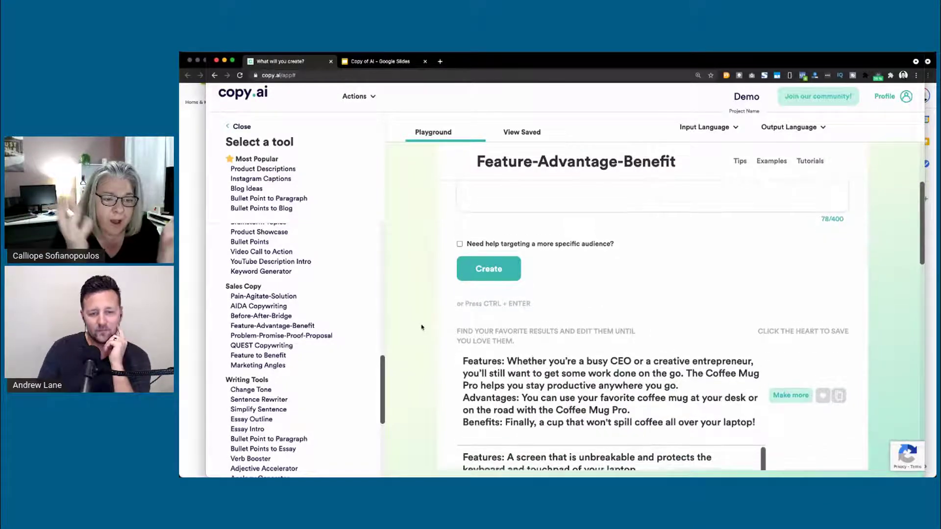
{"action": "scroll", "coordinate": [422, 328], "scroll_direction": "down", "scroll_amount": 1}
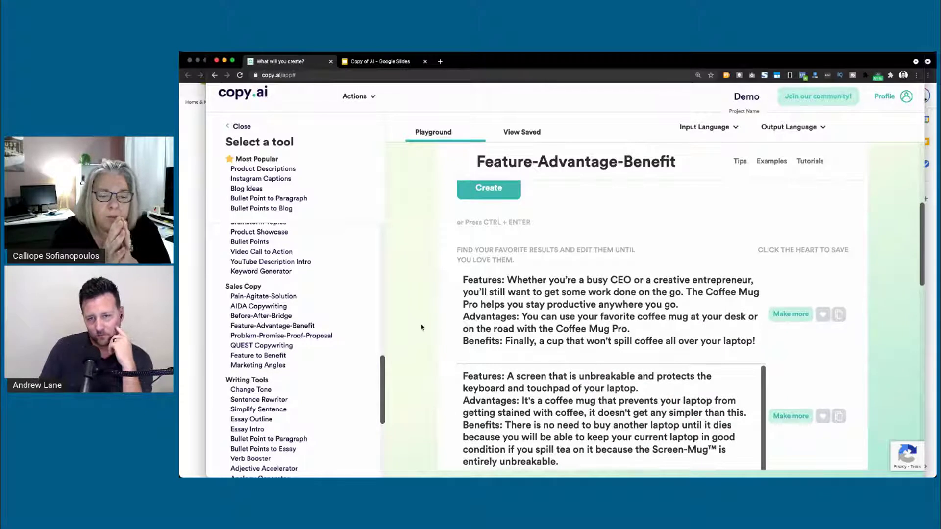
{"action": "triple_click", "coordinate": [590, 281]}
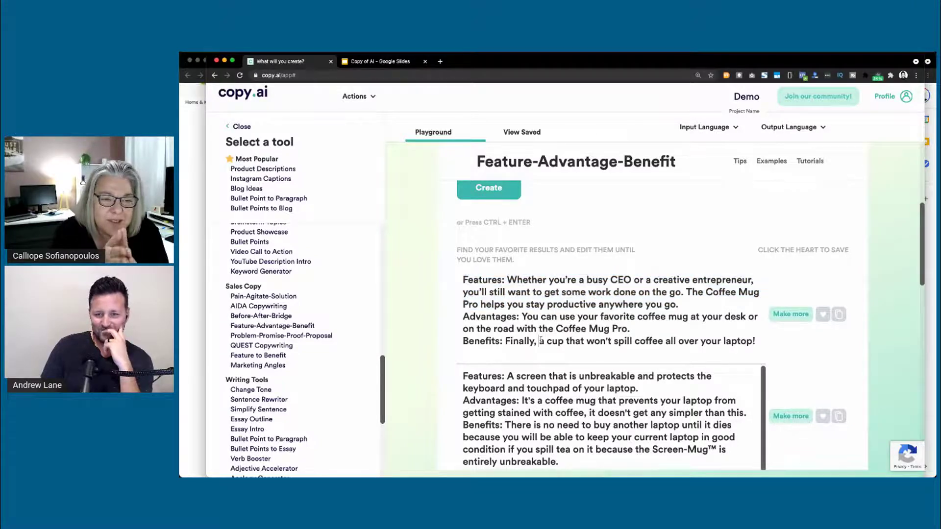
{"action": "triple_click", "coordinate": [541, 340]}
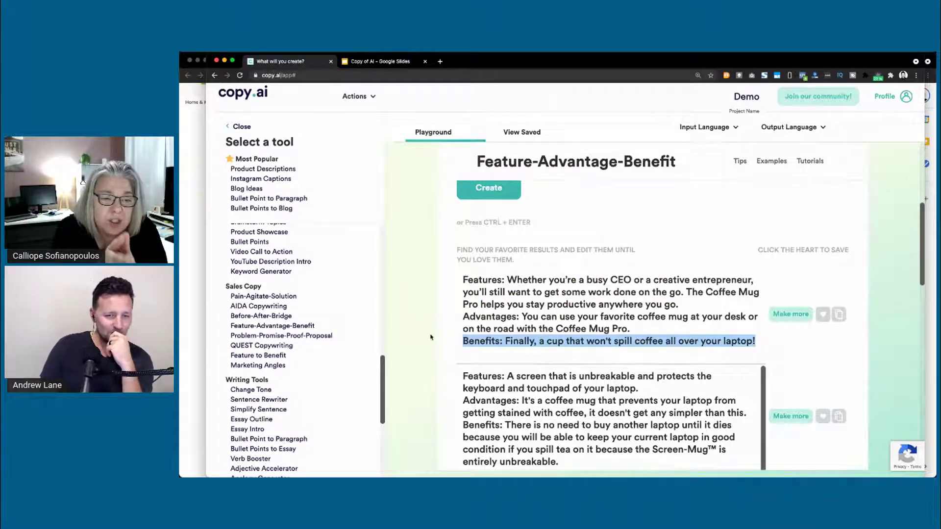
- Examine the features, advantages and benefits in all generated results, and return to the product description form
{"action": "scroll", "coordinate": [431, 337], "scroll_direction": "down", "scroll_amount": 1}
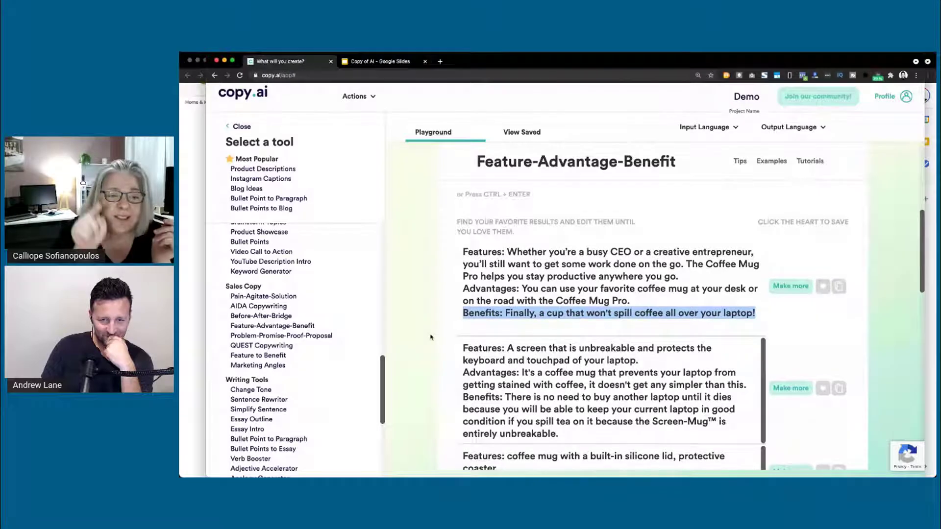
{"action": "scroll", "coordinate": [431, 337], "scroll_direction": "down", "scroll_amount": 1}
{"action": "scroll", "coordinate": [431, 338], "scroll_direction": "down", "scroll_amount": 1}
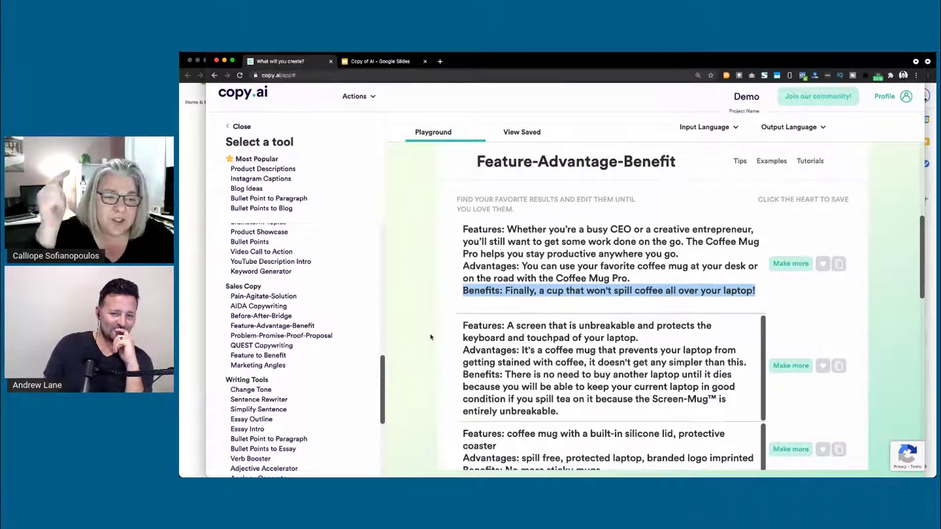
{"action": "scroll", "coordinate": [431, 338], "scroll_direction": "down", "scroll_amount": 5}
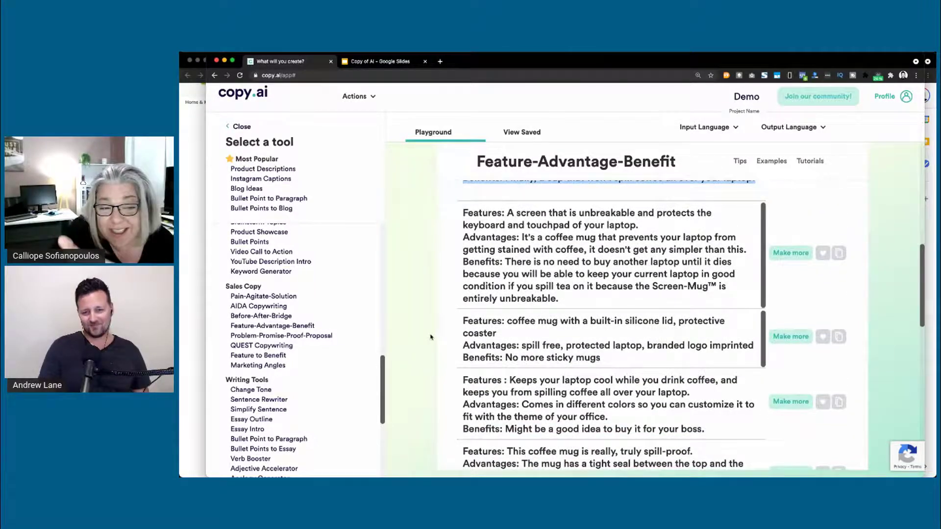
{"action": "scroll", "coordinate": [431, 337], "scroll_direction": "down", "scroll_amount": 3}
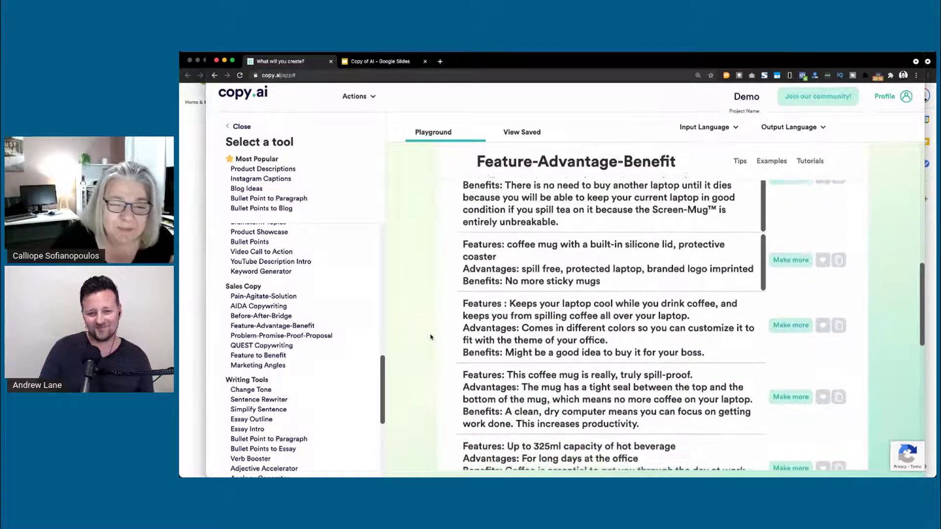
{"action": "scroll", "coordinate": [431, 338], "scroll_direction": "down", "scroll_amount": 4}
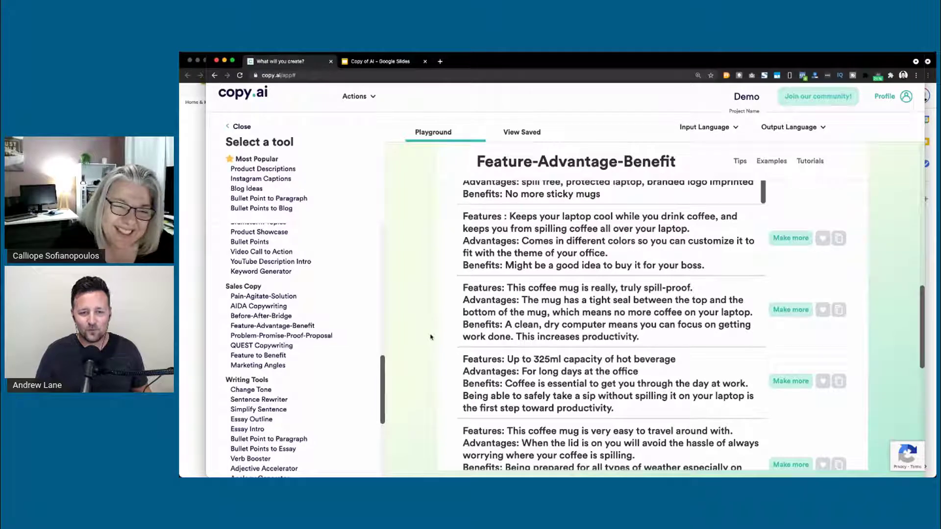
{"action": "scroll", "coordinate": [430, 307], "scroll_direction": "down", "scroll_amount": 4}
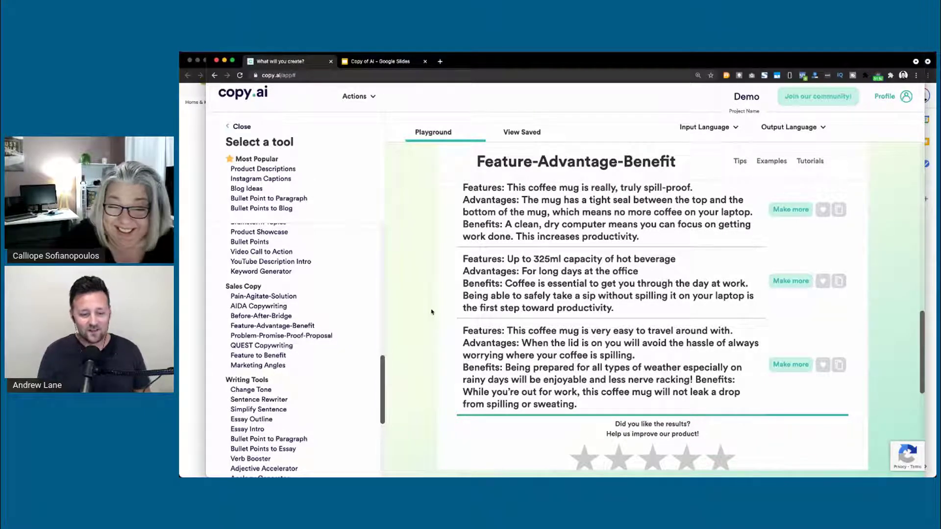
{"action": "scroll", "coordinate": [431, 312], "scroll_direction": "up", "scroll_amount": 10}
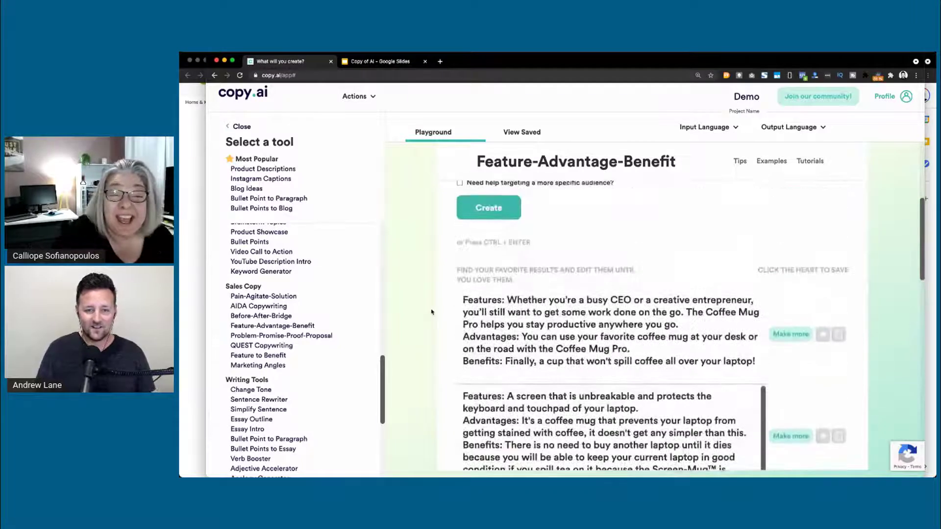
{"action": "scroll", "coordinate": [431, 311], "scroll_direction": "up", "scroll_amount": 4}
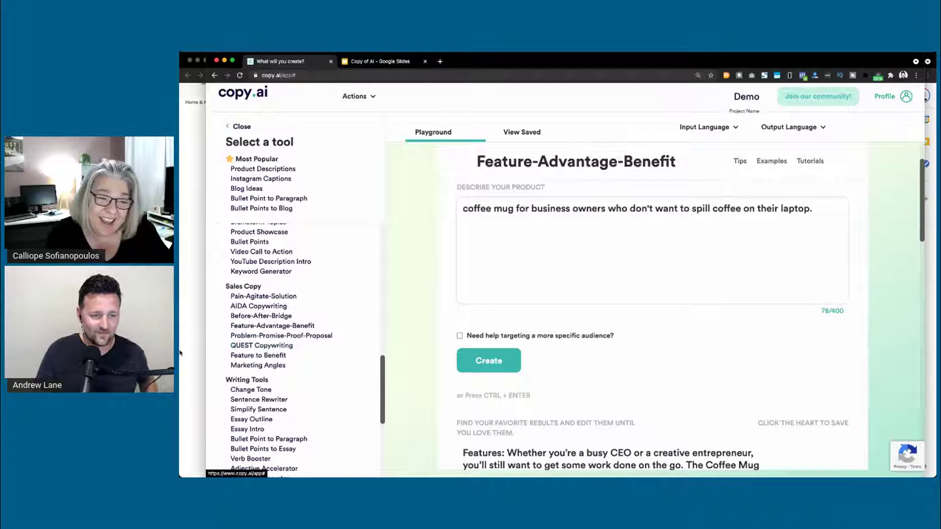
- Generate Problem-Promise-Proof-Proposal copy for the coffee mug with the same name and description, and glance over the first results
{"action": "left_click", "coordinate": [270, 337]}
{"action": "left_click", "coordinate": [498, 428]}
{"action": "scroll", "coordinate": [499, 427], "scroll_direction": "up", "scroll_amount": 3}
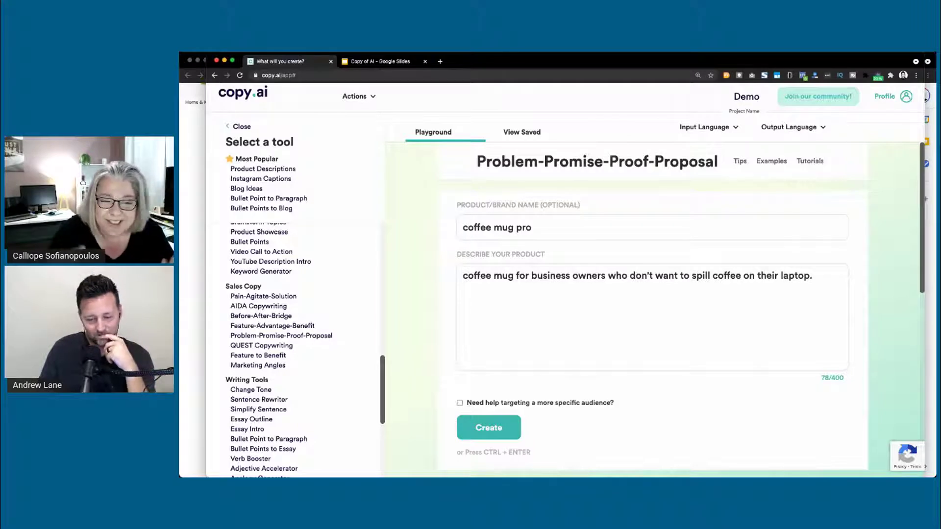
{"action": "scroll", "coordinate": [445, 371], "scroll_direction": "down", "scroll_amount": 4}
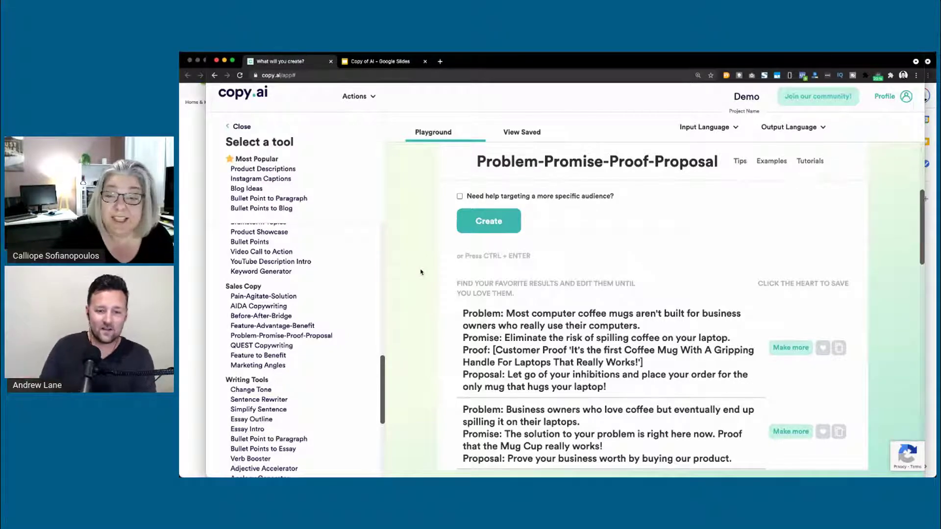
{"action": "scroll", "coordinate": [421, 272], "scroll_direction": "up", "scroll_amount": 4}
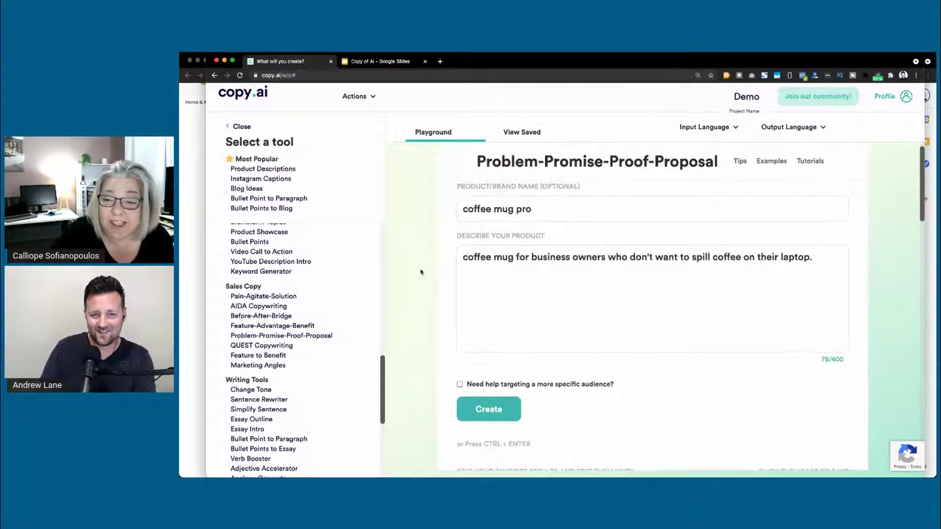
{"action": "scroll", "coordinate": [420, 272], "scroll_direction": "up", "scroll_amount": 1}
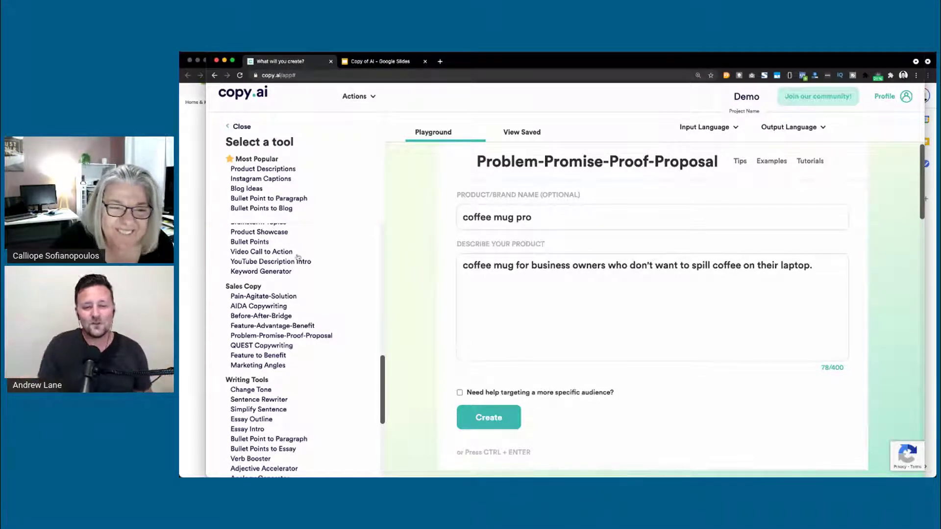
- Check the strainer's Amazon listing and return to copy.ai to review the Problem-Promise-Proof-Proposal results
{"action": "left_click", "coordinate": [180, 224]}
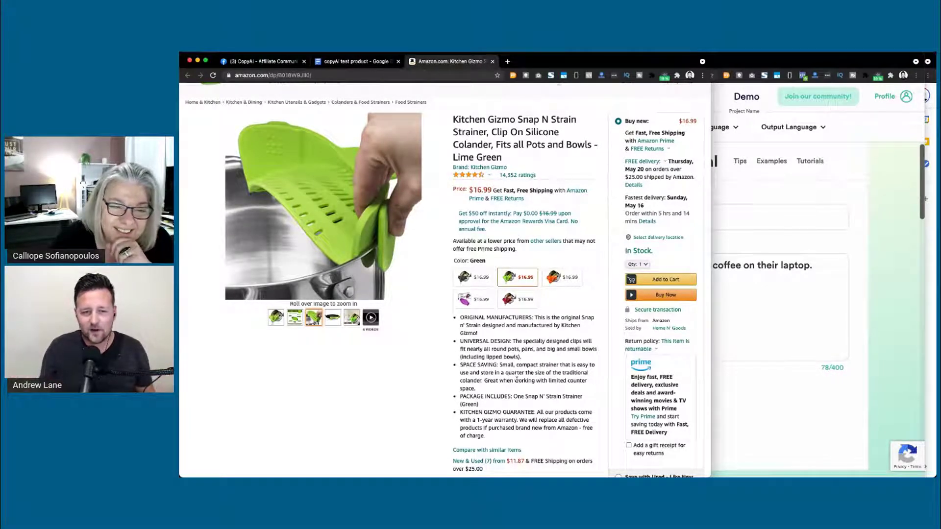
{"action": "left_click", "coordinate": [774, 315]}
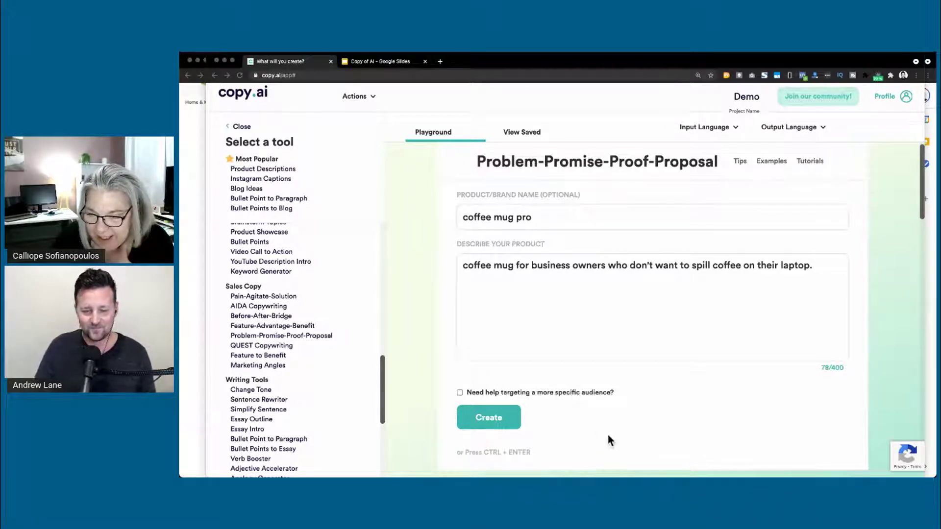
{"action": "left_click", "coordinate": [413, 301]}
{"action": "scroll", "coordinate": [413, 301], "scroll_direction": "down", "scroll_amount": 6}
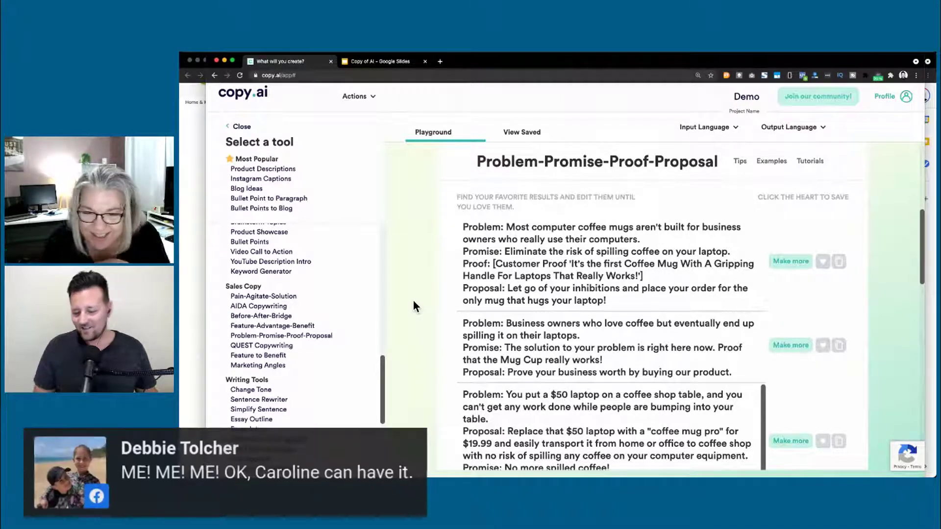
- Return to the Problem-Promise-Proof-Proposal form and review the coffee mug's entered name and description
{"action": "scroll", "coordinate": [413, 301], "scroll_direction": "down", "scroll_amount": 1}
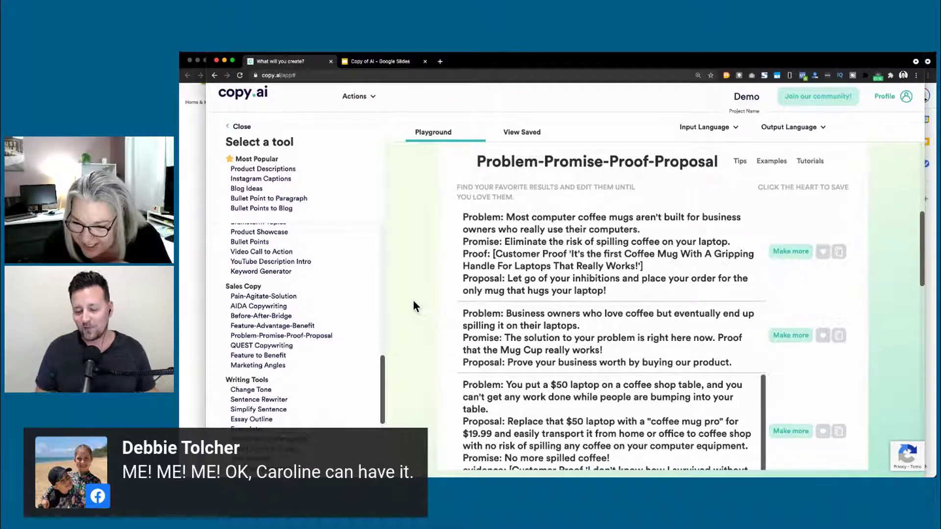
{"action": "scroll", "coordinate": [413, 300], "scroll_direction": "up", "scroll_amount": 5}
{"action": "left_click_drag", "start_coordinate": [463, 228], "coordinate": [525, 228]}
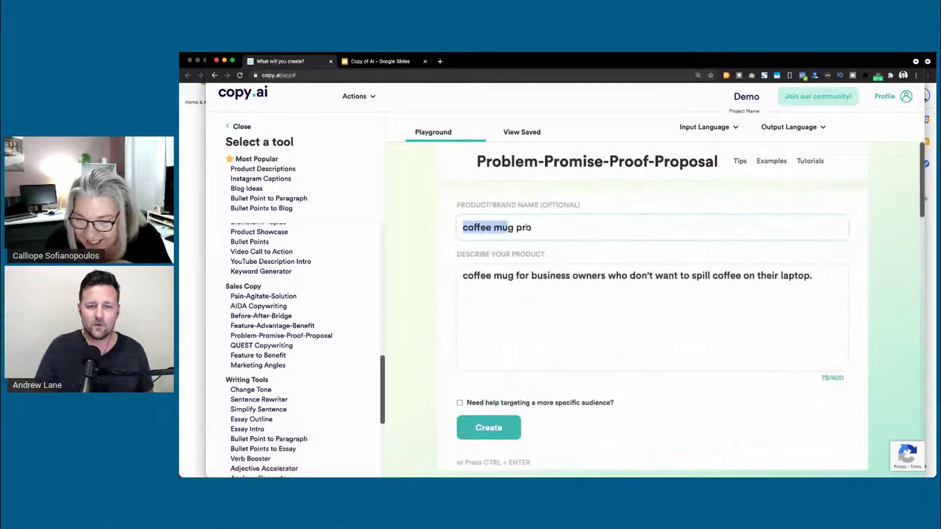
{"action": "left_click", "coordinate": [464, 275]}
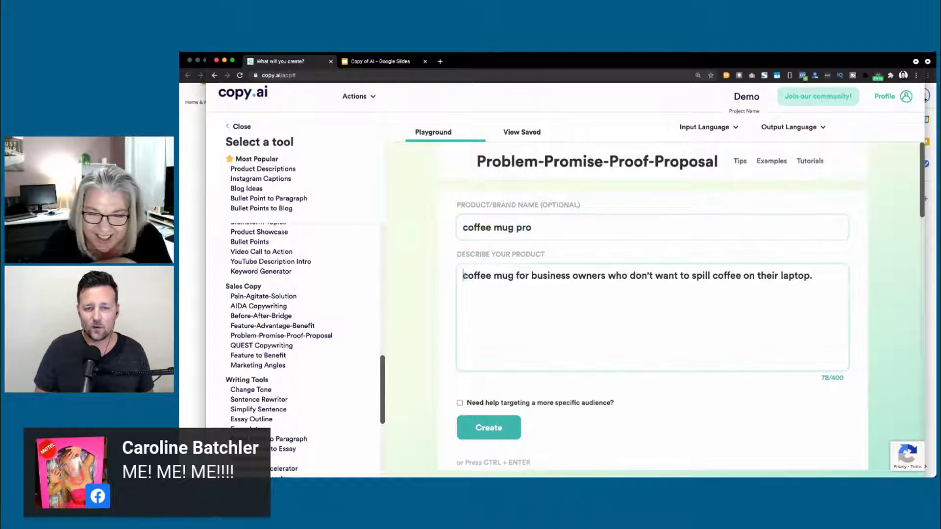
{"action": "left_click_drag", "start_coordinate": [464, 276], "coordinate": [667, 296]}
{"action": "left_click", "coordinate": [429, 284]}
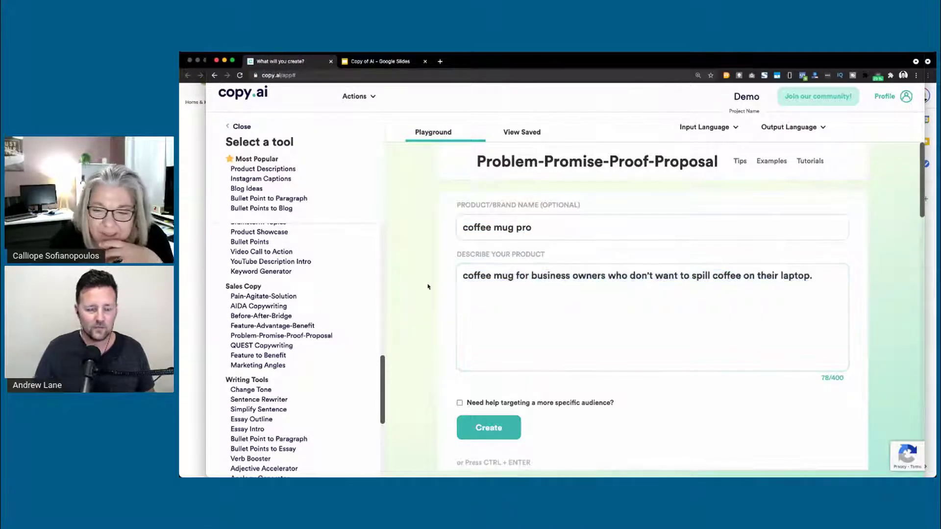
{"action": "scroll", "coordinate": [267, 363], "scroll_direction": "up", "scroll_amount": 3}
{"action": "scroll", "coordinate": [265, 345], "scroll_direction": "up", "scroll_amount": 5}
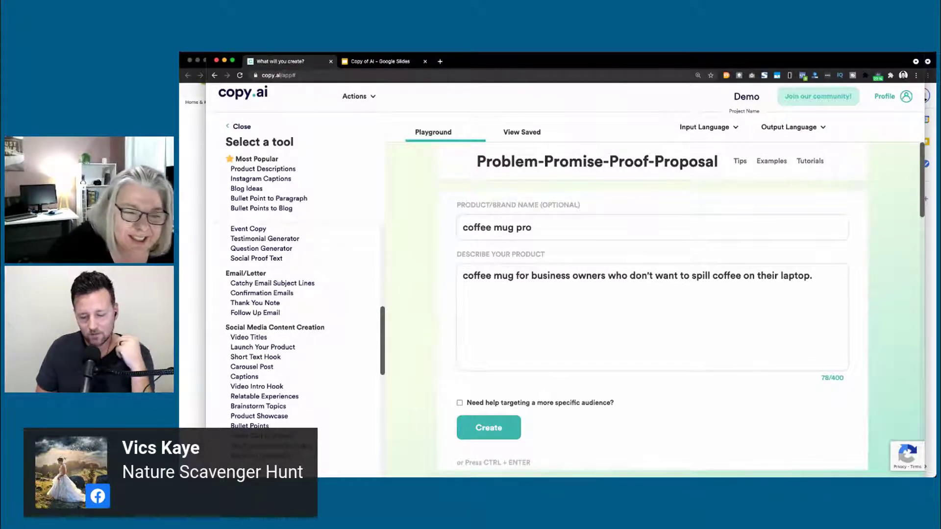
- Replace the product name with "nature scavenger hunt"
{"action": "triple_click", "coordinate": [513, 226]}
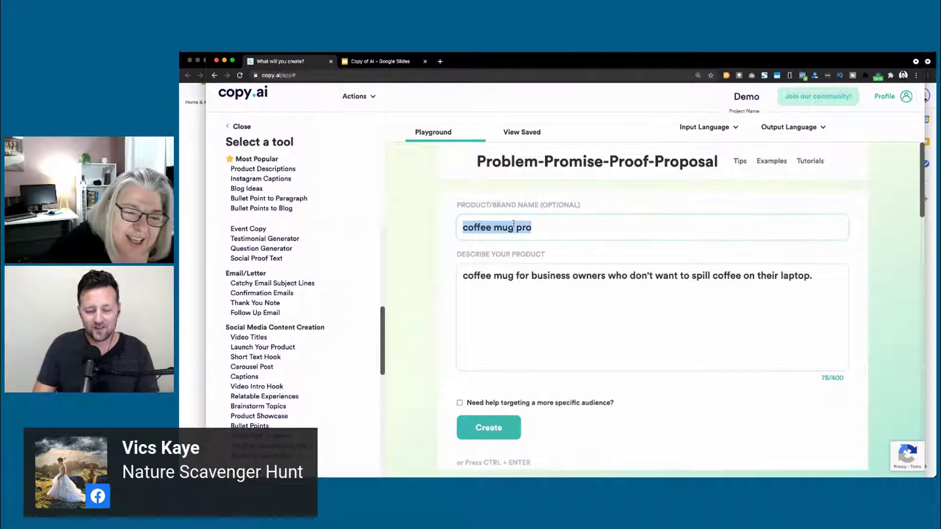
{"action": "type", "text": "na"}
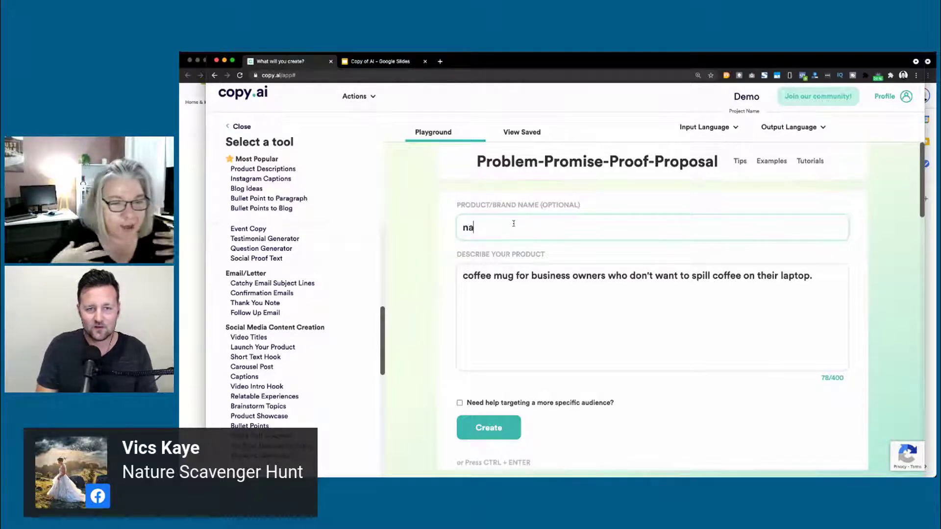
{"action": "type", "text": "t"}
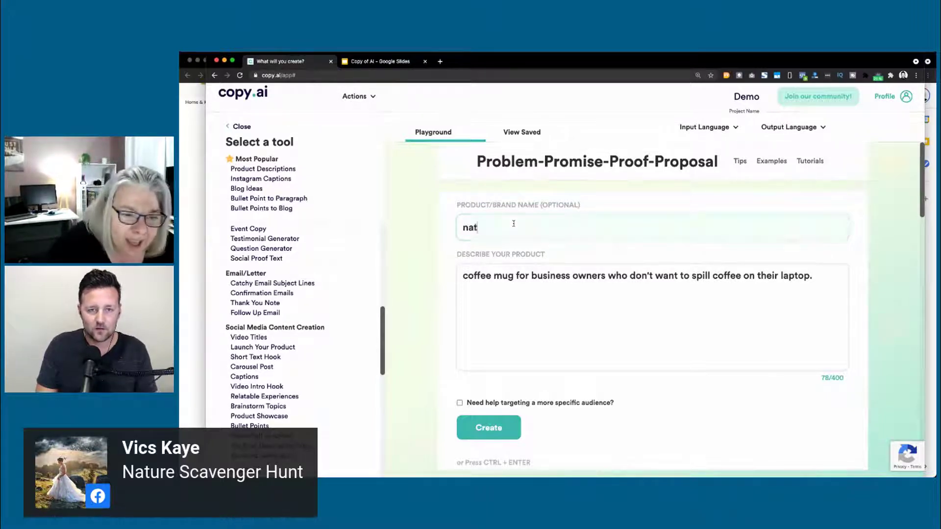
{"action": "type", "text": "ure scavenger hunt"}
{"action": "key", "text": "Tab"}
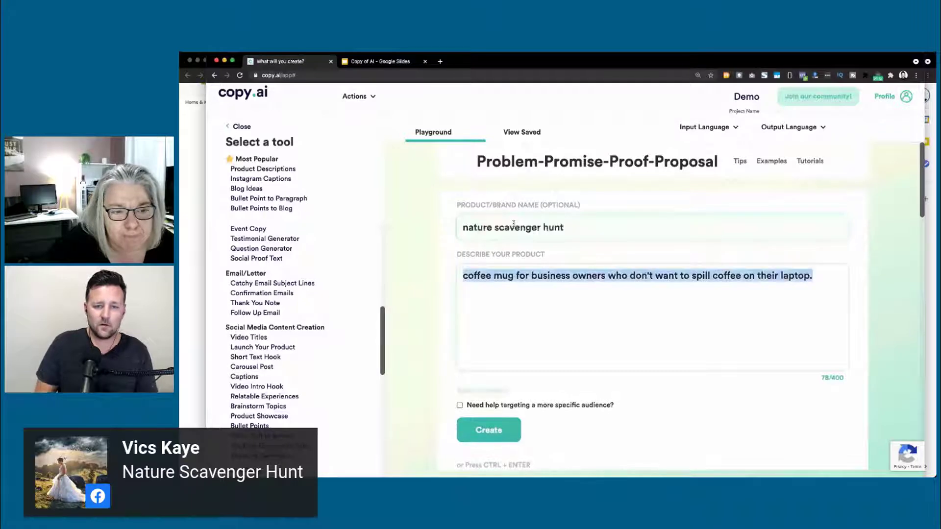
- Replace the product description with "nature scavenger hunt is a kids game where they use different products to go on a scavenger hunt."
{"action": "triple_click", "coordinate": [480, 216]}
{"action": "key", "text": "ctrl+c"}
{"action": "left_click", "coordinate": [473, 273]}
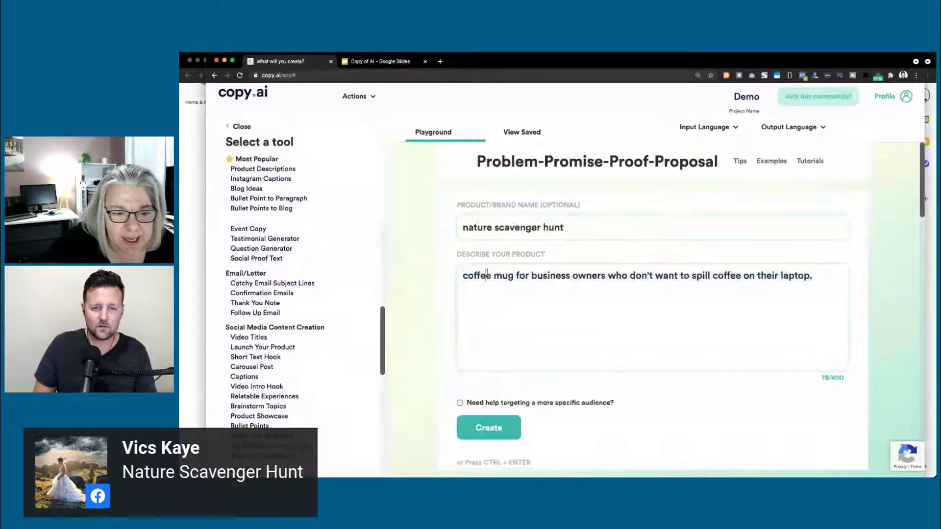
{"action": "key", "text": "ctrl+a"}
{"action": "key", "text": "ctrl+v"}
{"action": "type", "text": "is a game"}
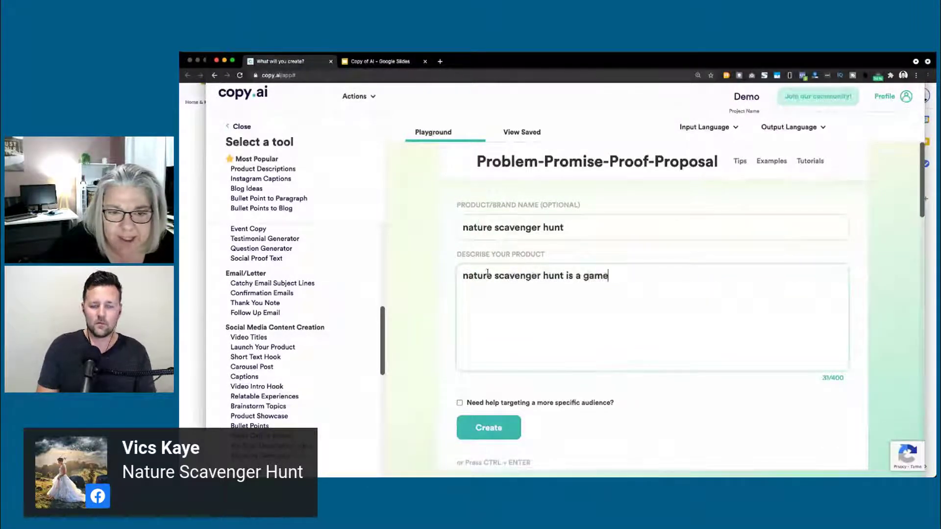
{"action": "key", "text": "BackSpace"}
{"action": "key", "text": "BackSpace"}
{"action": "key", "text": "BackSpace"}
{"action": "key", "text": "BackSpace"}
{"action": "type", "text": "kid"}
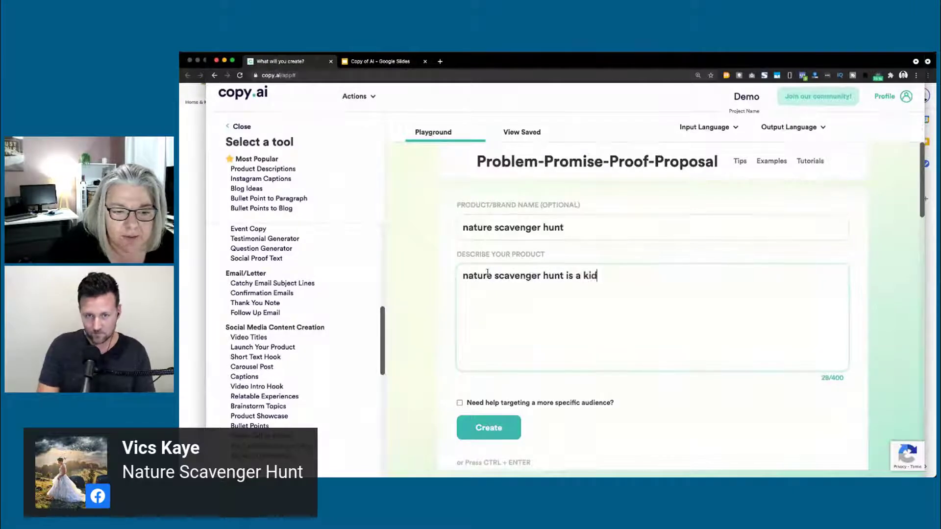
{"action": "type", "text": "s game where th"}
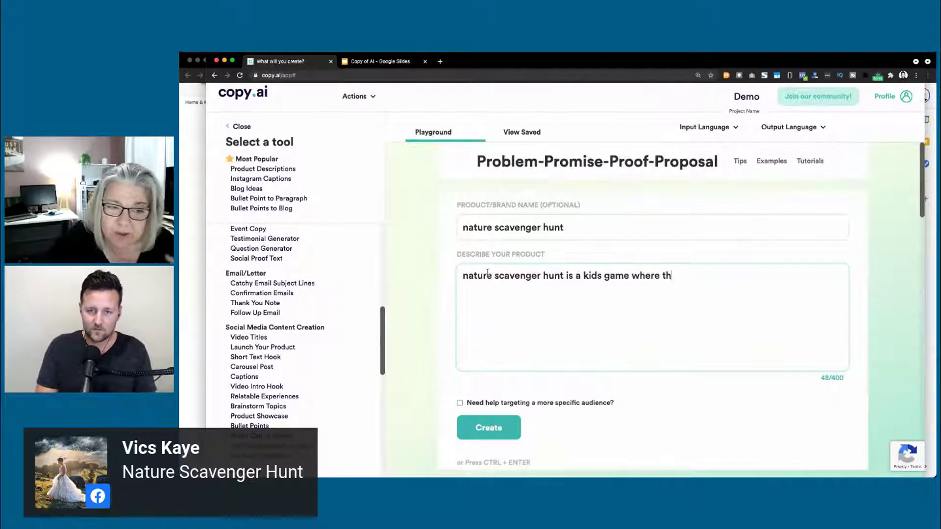
{"action": "type", "text": "ey use diff"}
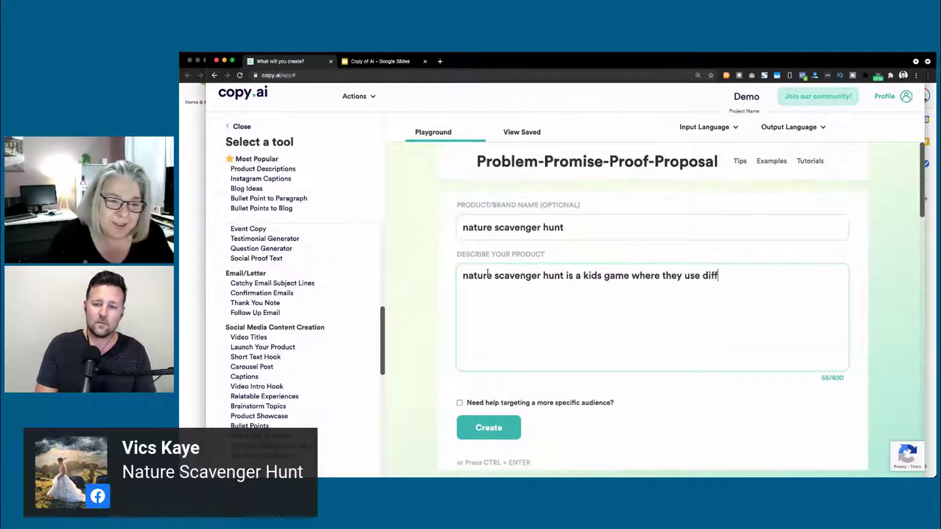
{"action": "type", "text": "erent products"}
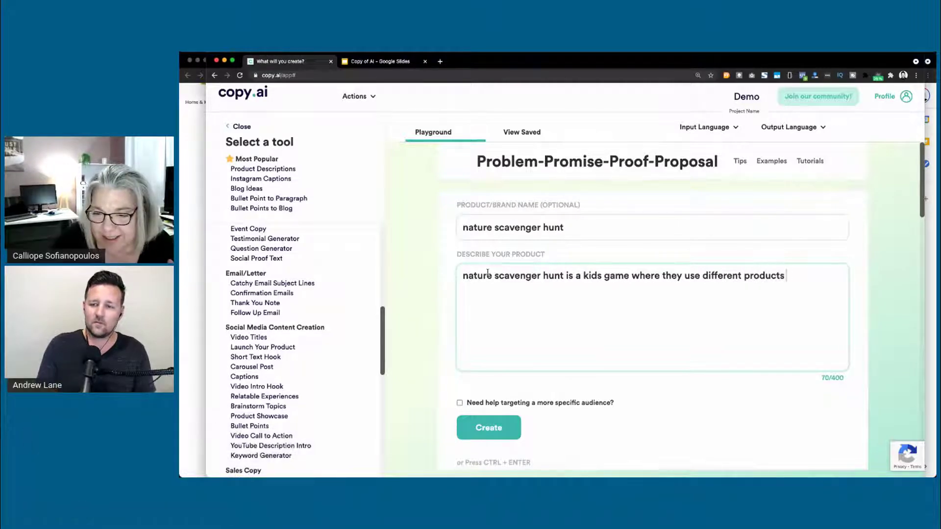
{"action": "type", "text": " to go on a scaven"}
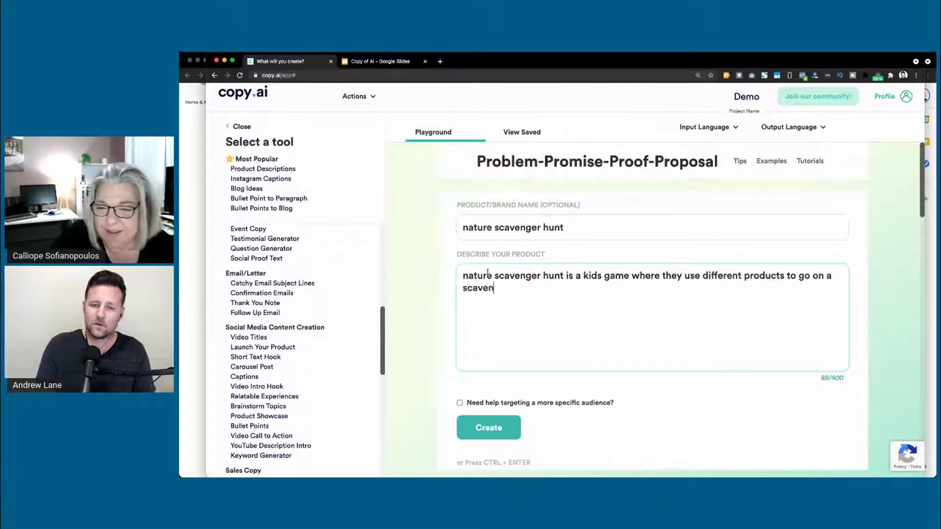
{"action": "type", "text": "ger hunt."}
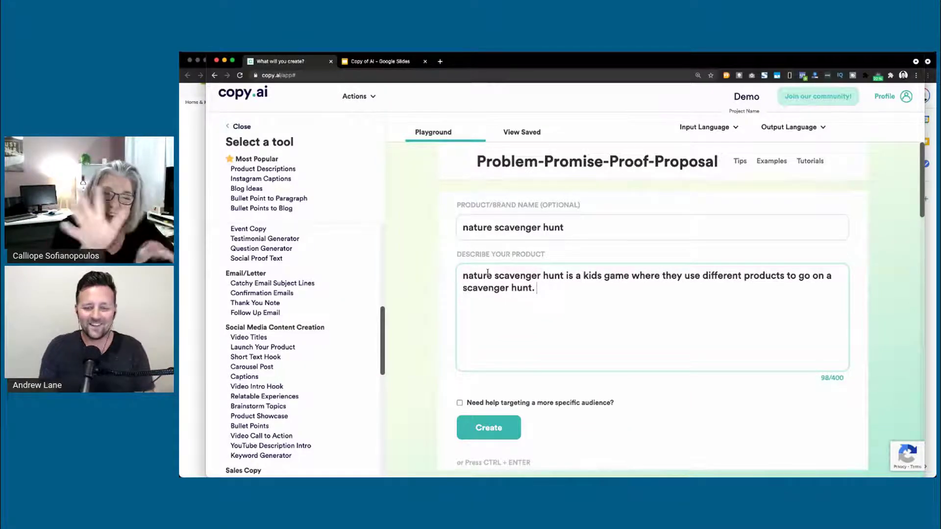
{"action": "key", "text": "BackSpace"}
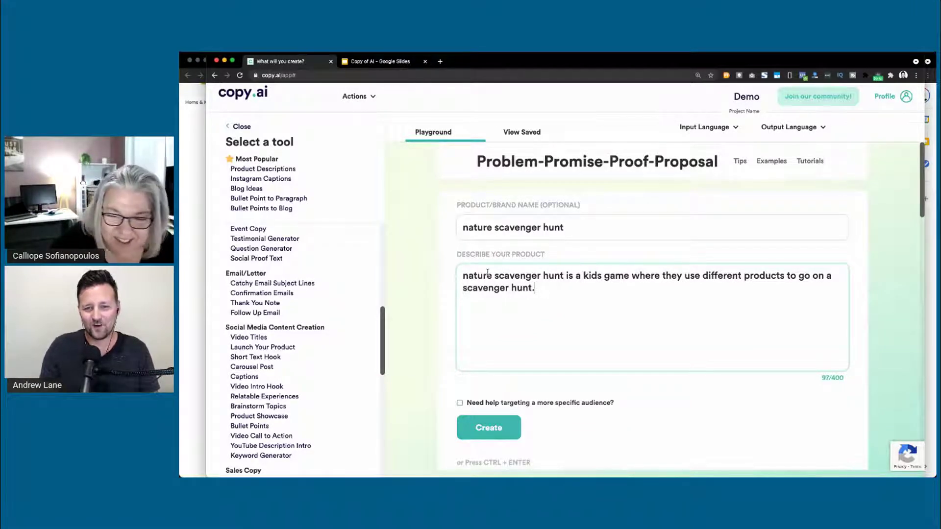
- Generate Problem-Promise-Proof-Proposal copy for the nature scavenger hunt and bring the first results into view
{"action": "triple_click", "coordinate": [519, 158]}
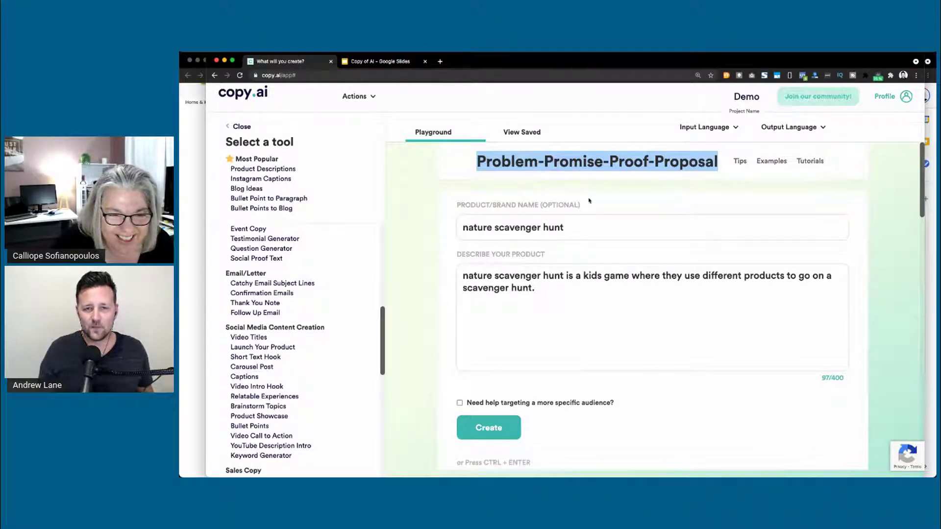
{"action": "double_click", "coordinate": [623, 168]}
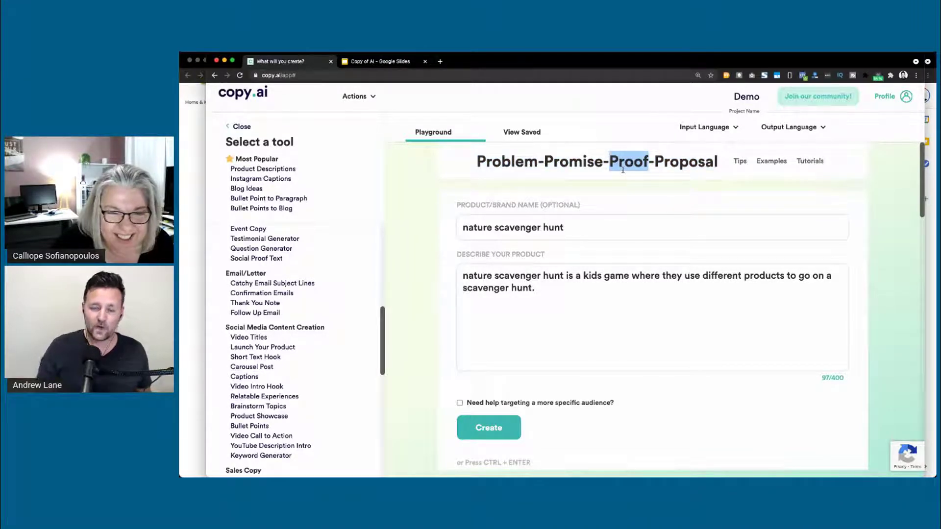
{"action": "left_click", "coordinate": [488, 427]}
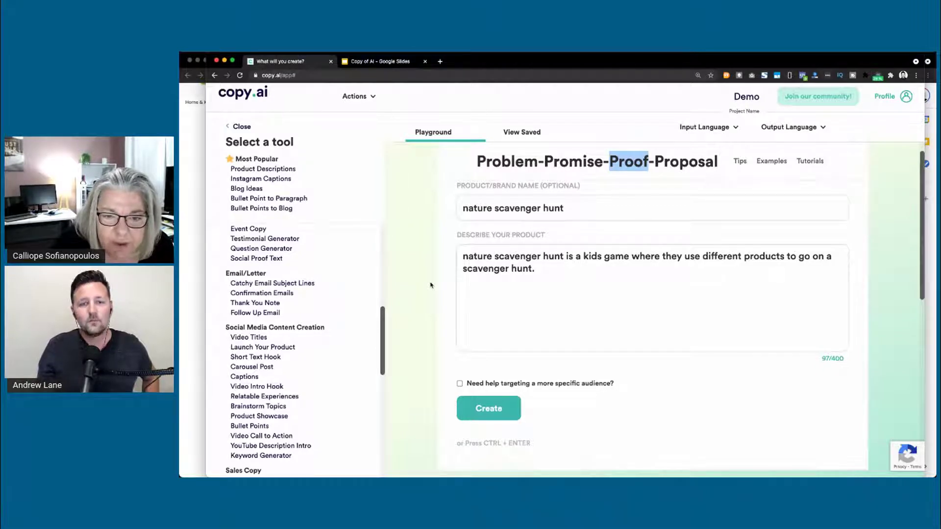
{"action": "scroll", "coordinate": [430, 286], "scroll_direction": "down", "scroll_amount": 4}
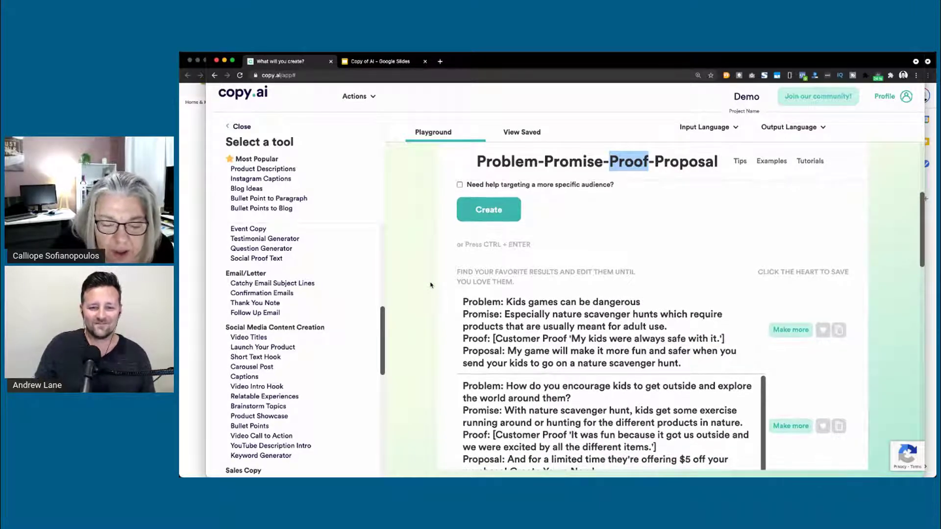
{"action": "scroll", "coordinate": [431, 285], "scroll_direction": "down", "scroll_amount": 2}
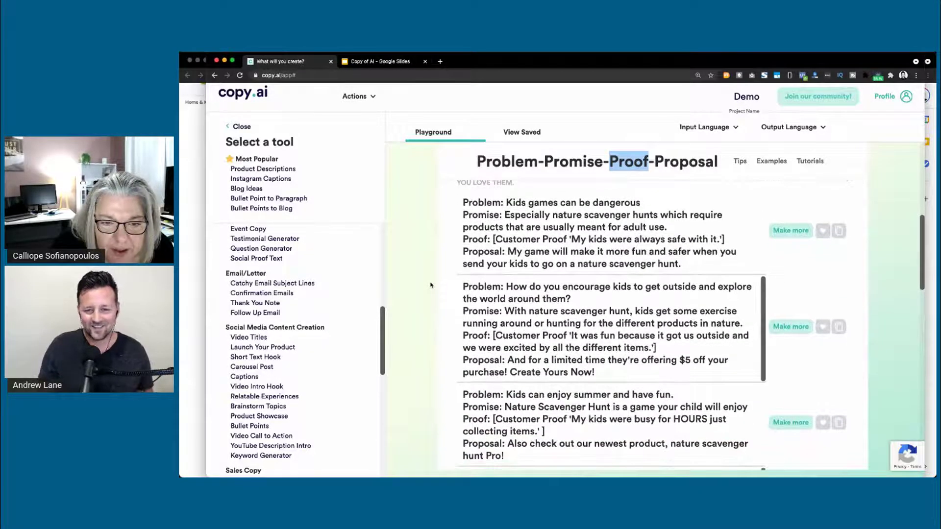
- Highlight the Problem and Proposal texts of the second scavenger hunt result and look over the remaining results
{"action": "left_click_drag", "start_coordinate": [507, 286], "coordinate": [603, 298]}
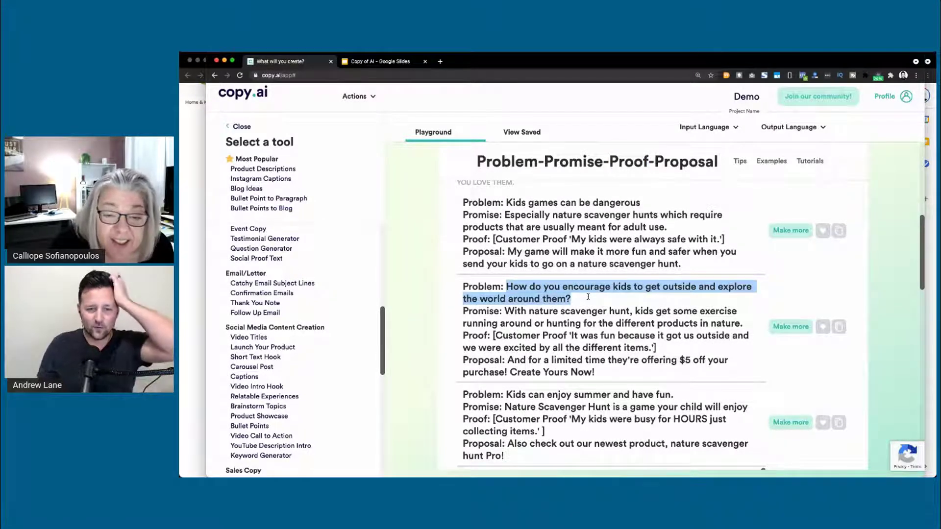
{"action": "left_click", "coordinate": [527, 313]}
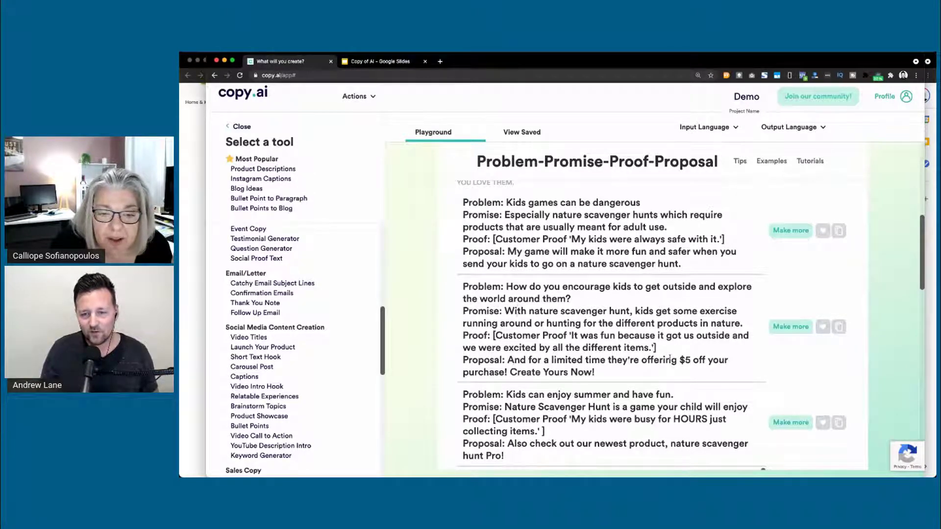
{"action": "left_click_drag", "start_coordinate": [508, 361], "coordinate": [594, 373]}
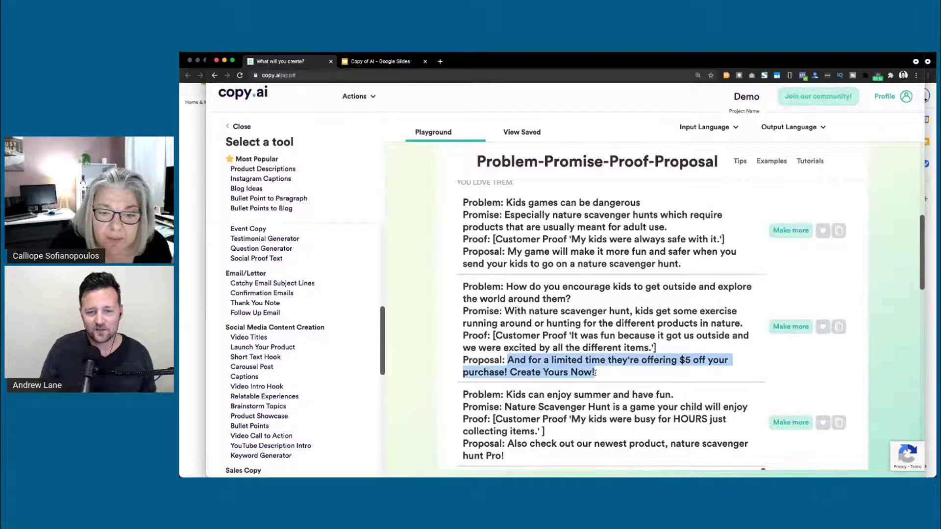
{"action": "scroll", "coordinate": [592, 372], "scroll_direction": "down", "scroll_amount": 3}
{"action": "scroll", "coordinate": [592, 372], "scroll_direction": "down", "scroll_amount": 1}
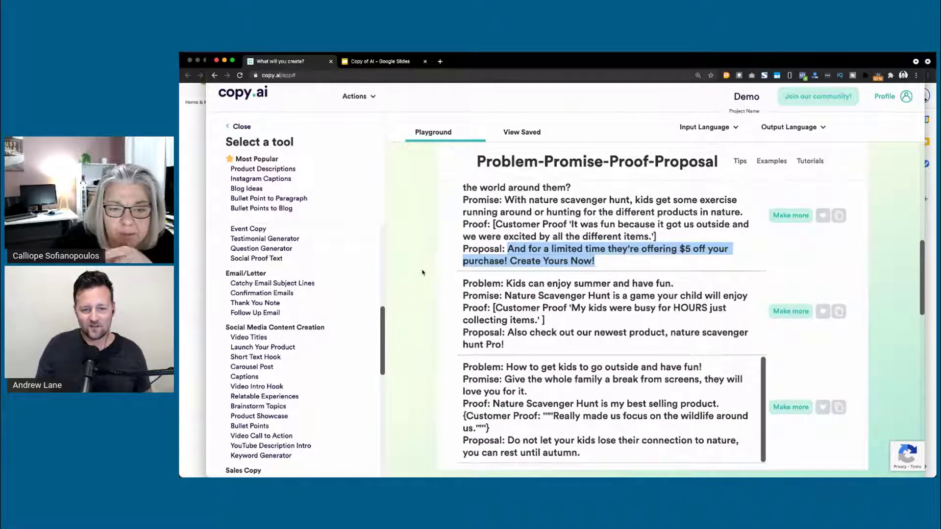
- Append "use a pack of cards to tell you where to go looking for the prizes." to the description and generate the copy again
{"action": "scroll", "coordinate": [422, 273], "scroll_direction": "up", "scroll_amount": 10}
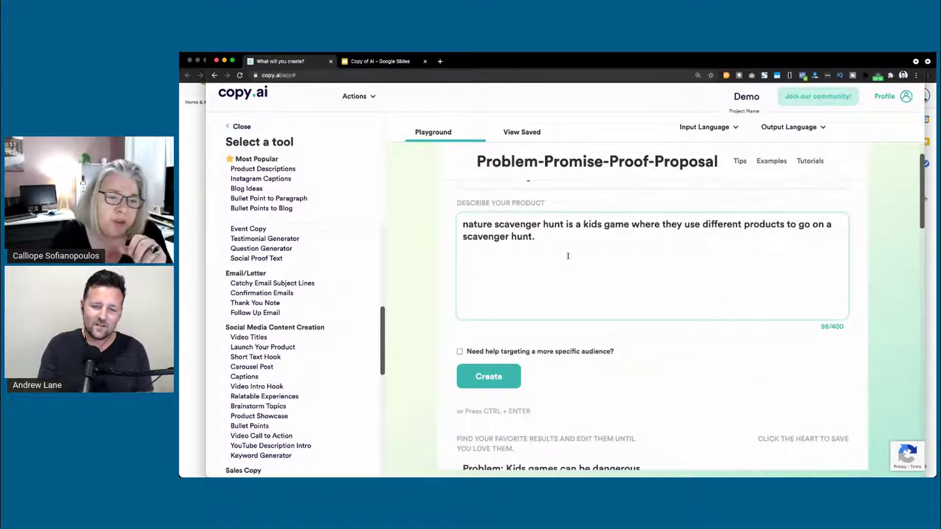
{"action": "type", "text": "use a"}
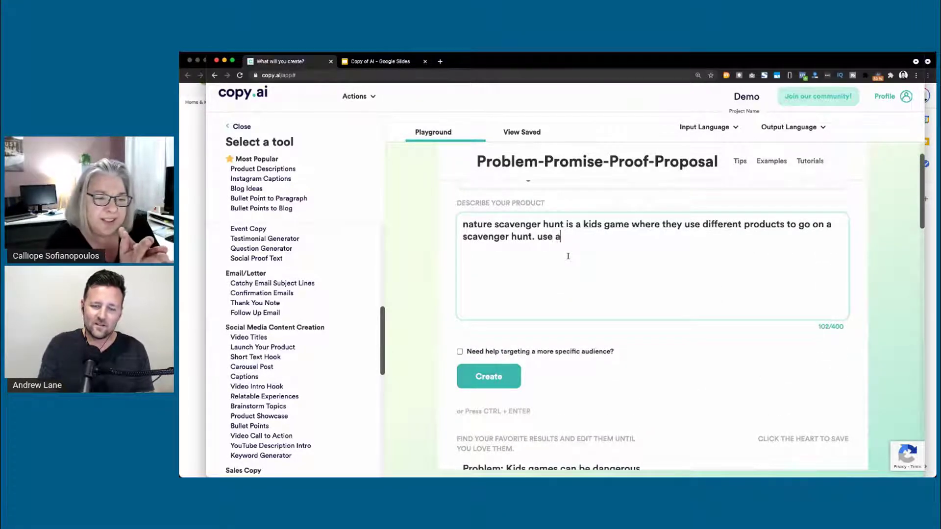
{"action": "type", "text": " pack of cards to "}
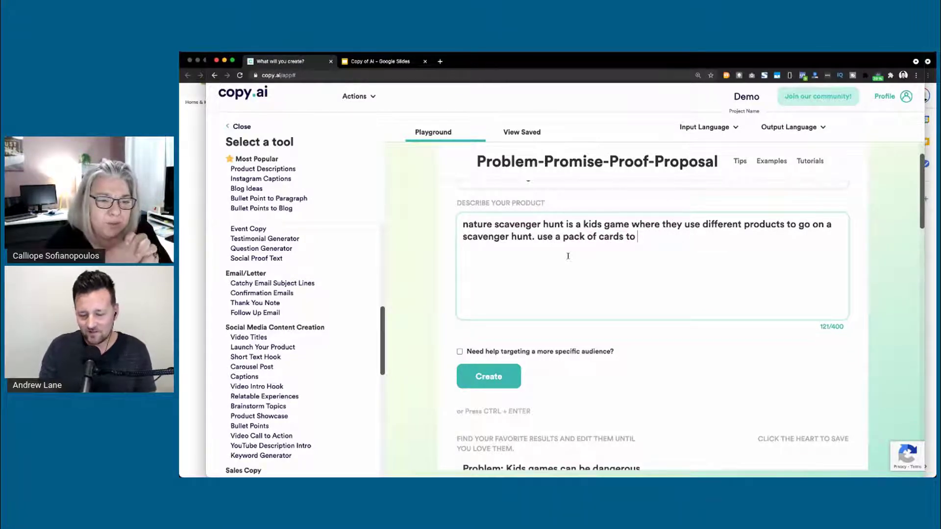
{"action": "type", "text": "tell you wh"}
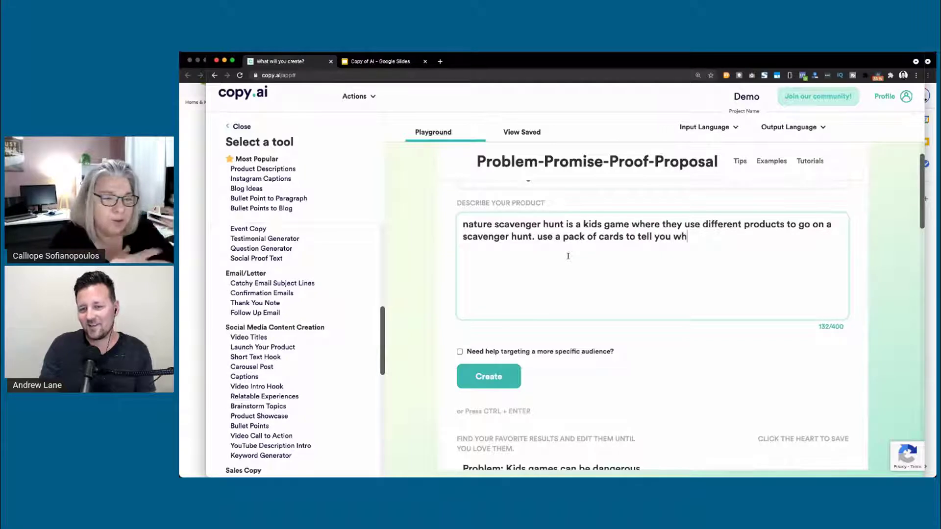
{"action": "type", "text": "ere to go looking for"}
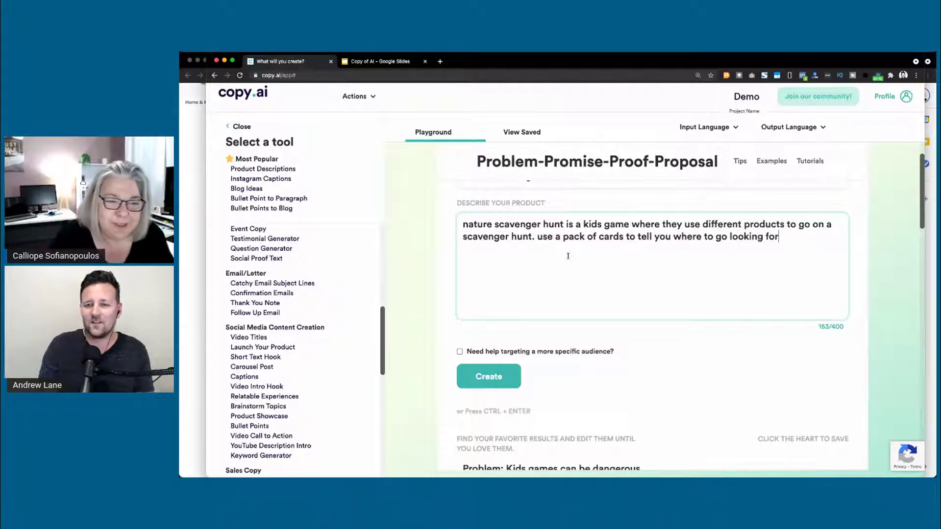
{"action": "type", "text": " the prizes."}
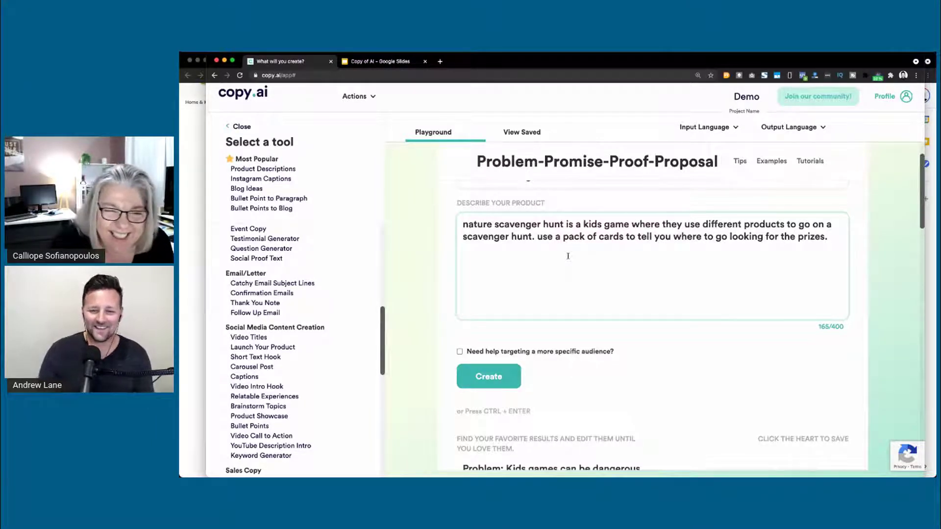
{"action": "left_click", "coordinate": [421, 317]}
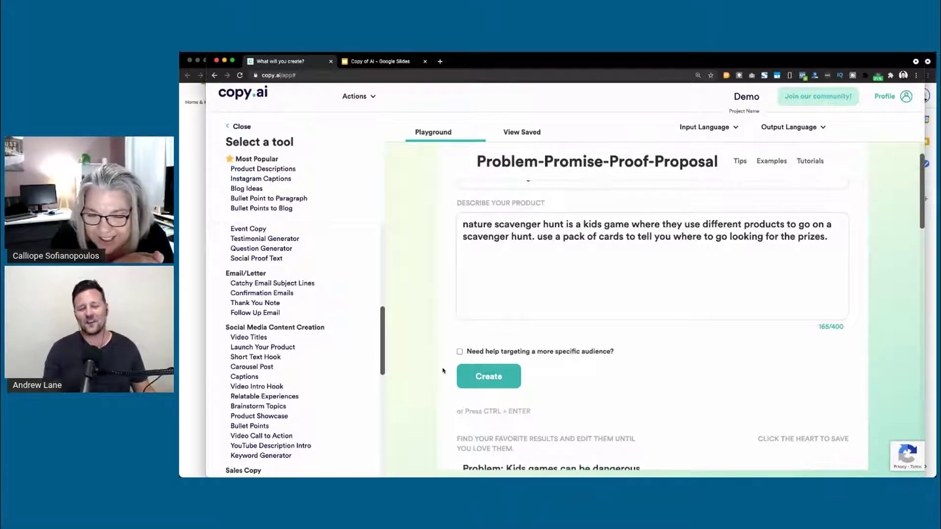
{"action": "left_click", "coordinate": [485, 383]}
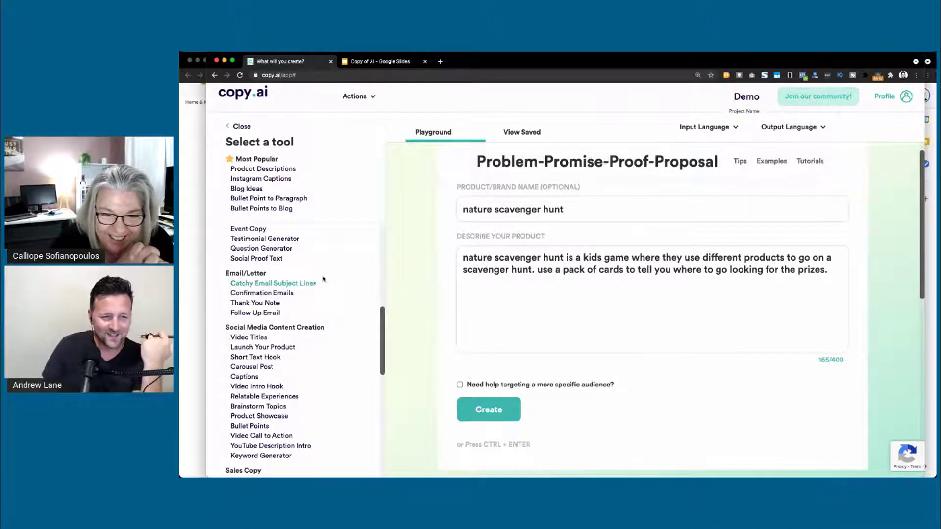
- Switch to the Product Descriptions tool and generate descriptions for the nature scavenger hunt
{"action": "scroll", "coordinate": [294, 294], "scroll_direction": "up", "scroll_amount": 5}
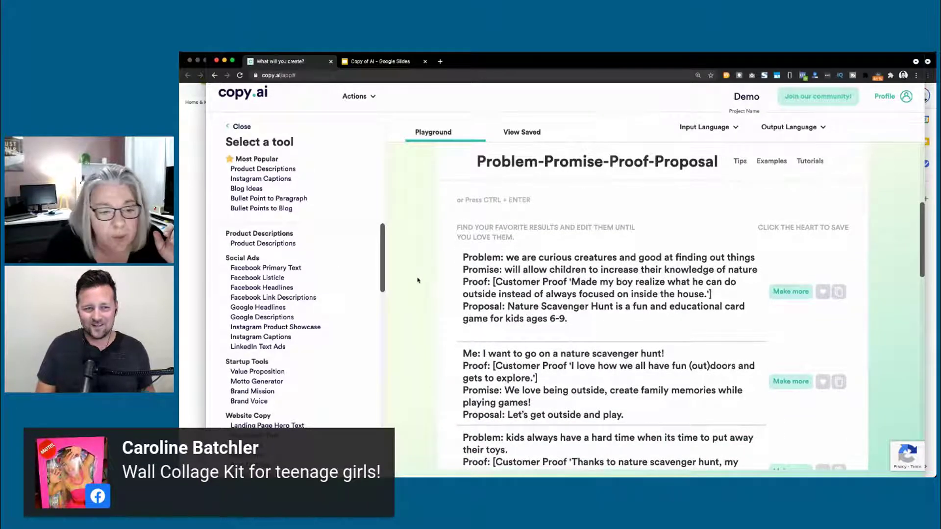
{"action": "left_click", "coordinate": [263, 244]}
{"action": "left_click", "coordinate": [481, 427]}
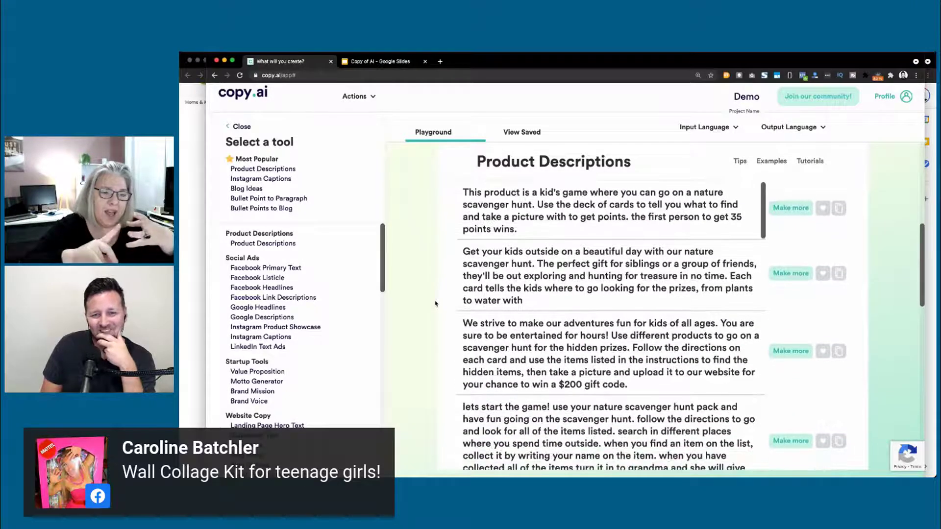
- Compare the second generated result with the entered product description, highlighting each text in turn
{"action": "triple_click", "coordinate": [563, 265]}
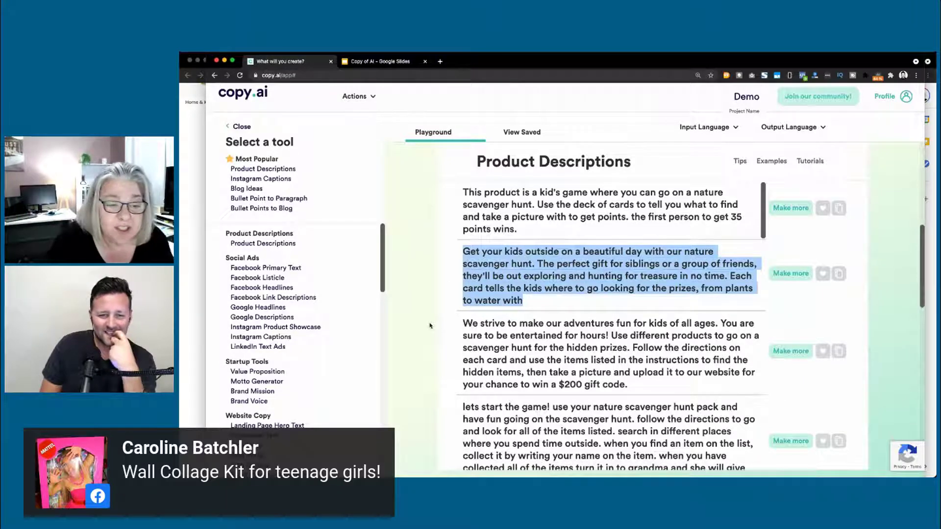
{"action": "scroll", "coordinate": [431, 325], "scroll_direction": "down", "scroll_amount": 1}
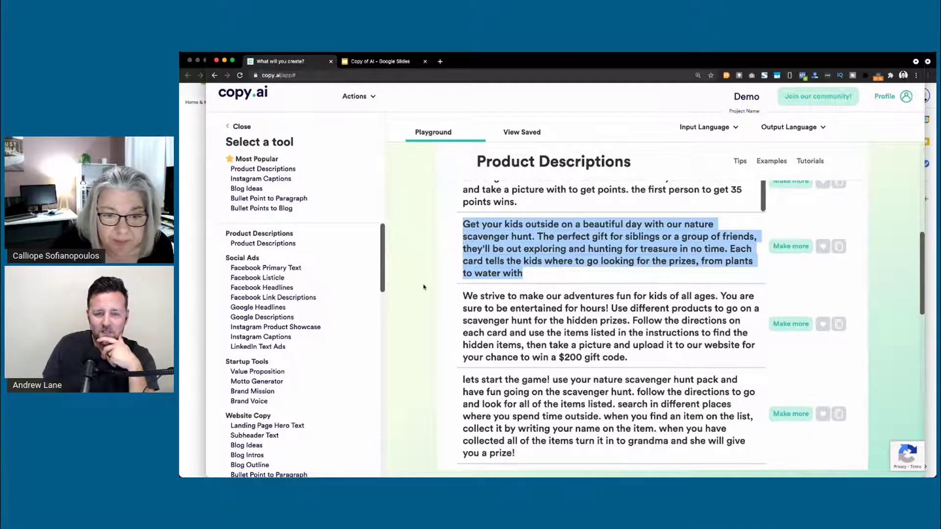
{"action": "scroll", "coordinate": [424, 288], "scroll_direction": "up", "scroll_amount": 6}
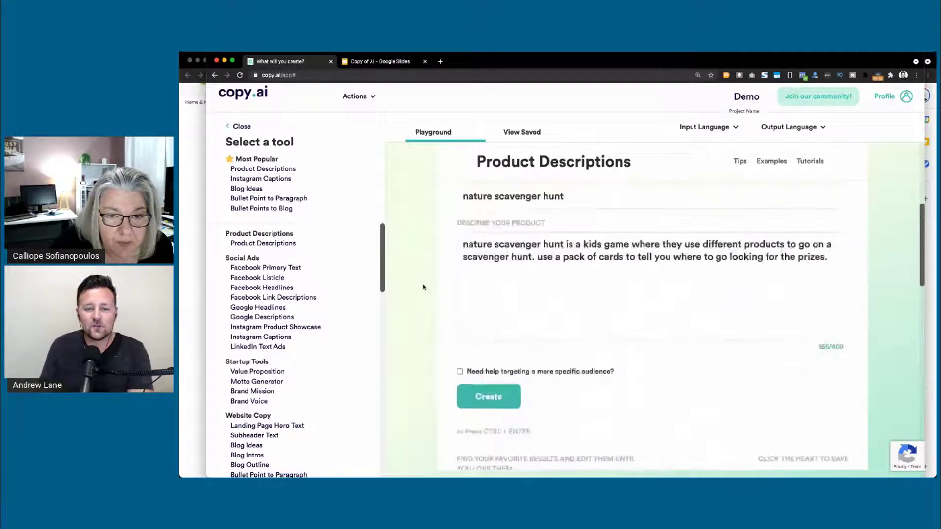
{"action": "triple_click", "coordinate": [523, 276]}
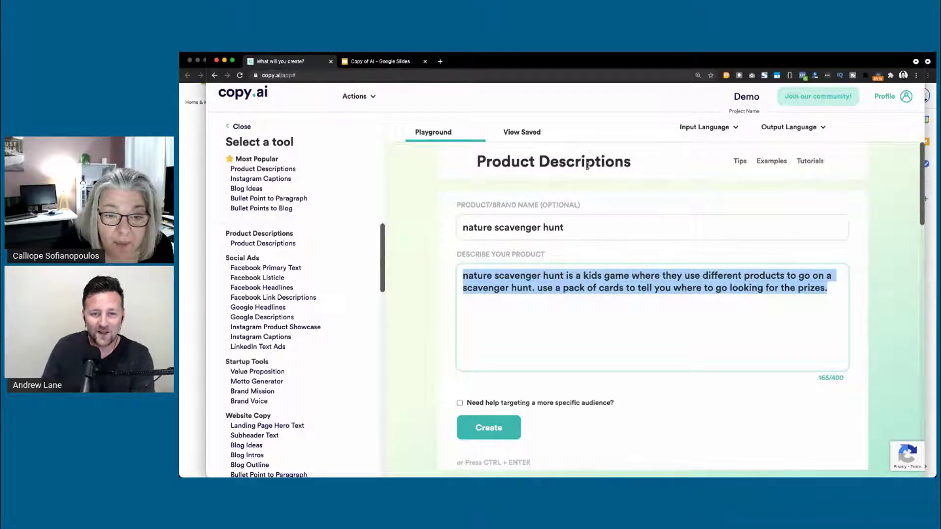
{"action": "scroll", "coordinate": [445, 323], "scroll_direction": "down", "scroll_amount": 6}
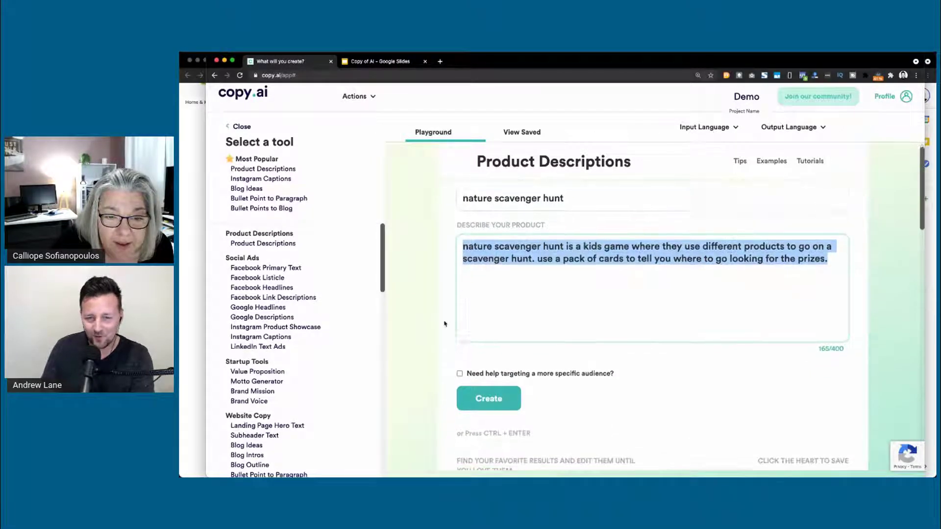
{"action": "triple_click", "coordinate": [497, 330]}
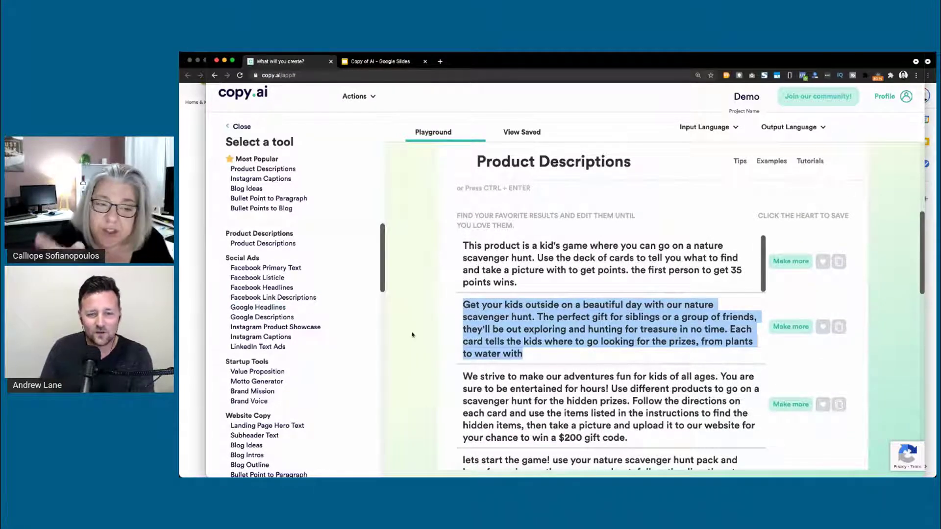
- Reread the second result and highlight the third one, which begins "We strive to make our adventures fun", then clear the highlight
{"action": "scroll", "coordinate": [417, 341], "scroll_direction": "down", "scroll_amount": 1}
{"action": "scroll", "coordinate": [416, 341], "scroll_direction": "down", "scroll_amount": 3}
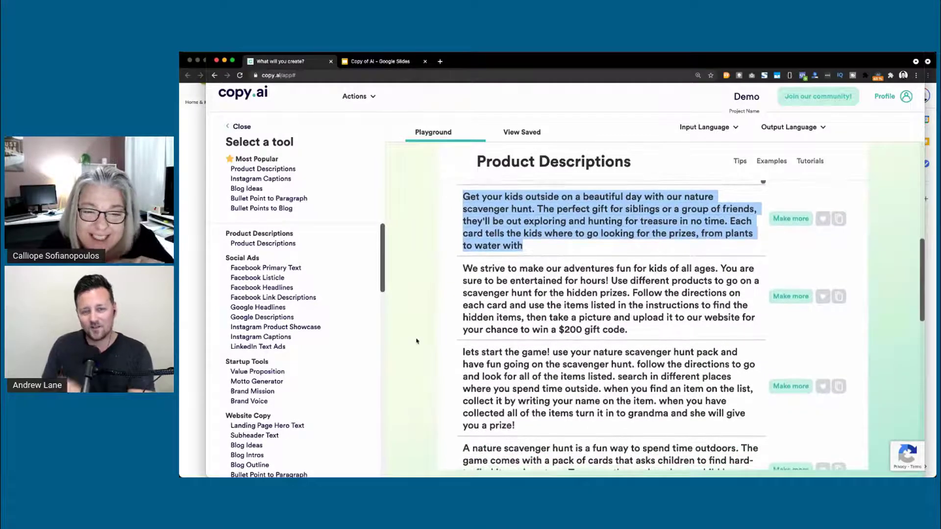
{"action": "left_click", "coordinate": [417, 341]}
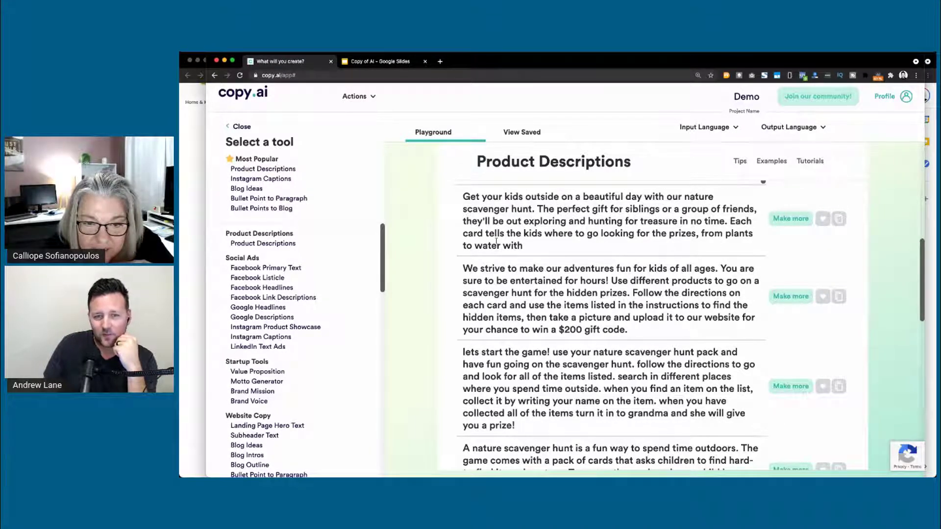
{"action": "triple_click", "coordinate": [540, 245]}
{"action": "left_click", "coordinate": [424, 287]}
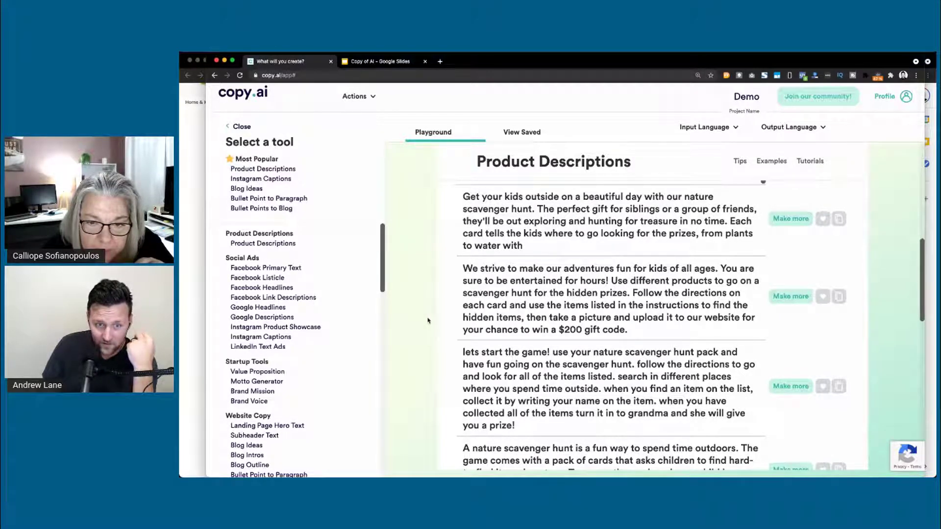
{"action": "scroll", "coordinate": [525, 298], "scroll_direction": "down", "scroll_amount": 2}
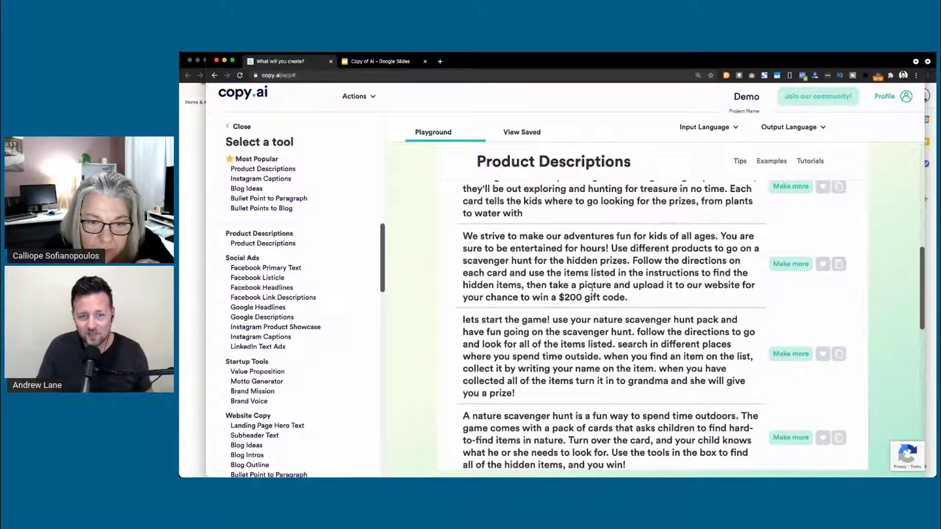
{"action": "triple_click", "coordinate": [567, 297]}
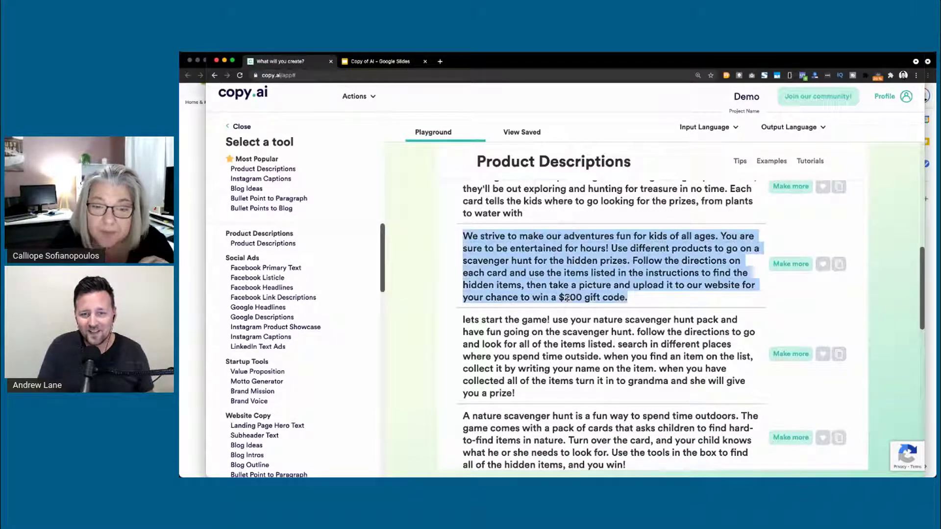
{"action": "left_click", "coordinate": [449, 307]}
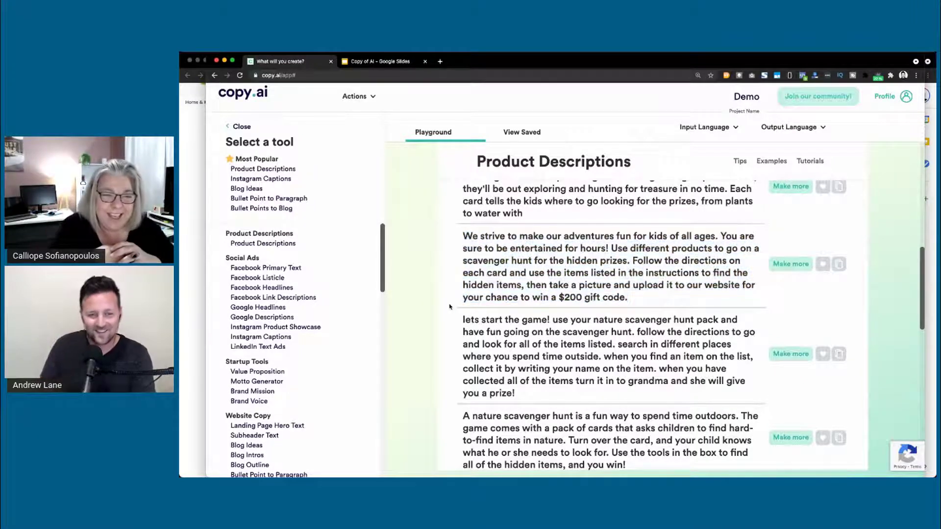
- Read through the remaining results, marking the card-pack passage of the fifth and "Bonus activity book included." in the sixth
{"action": "scroll", "coordinate": [450, 307], "scroll_direction": "down", "scroll_amount": 2}
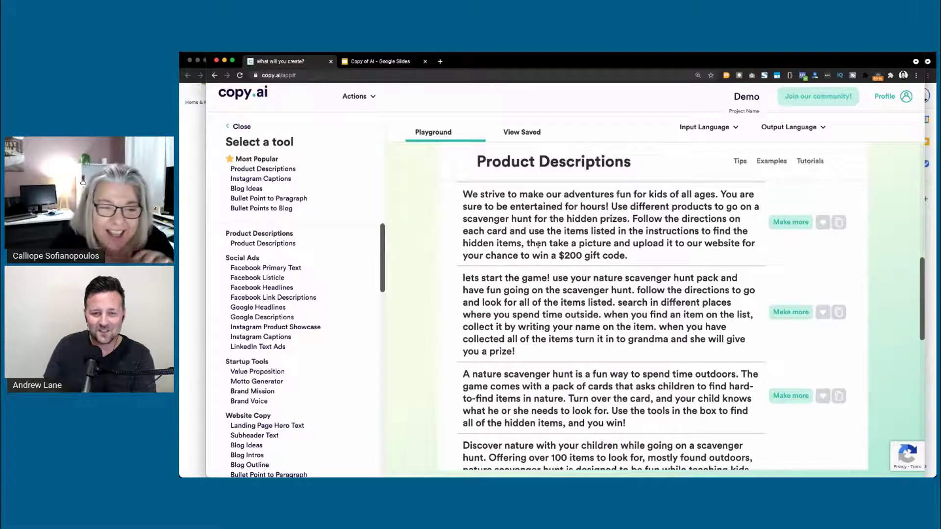
{"action": "scroll", "coordinate": [433, 298], "scroll_direction": "down", "scroll_amount": 2}
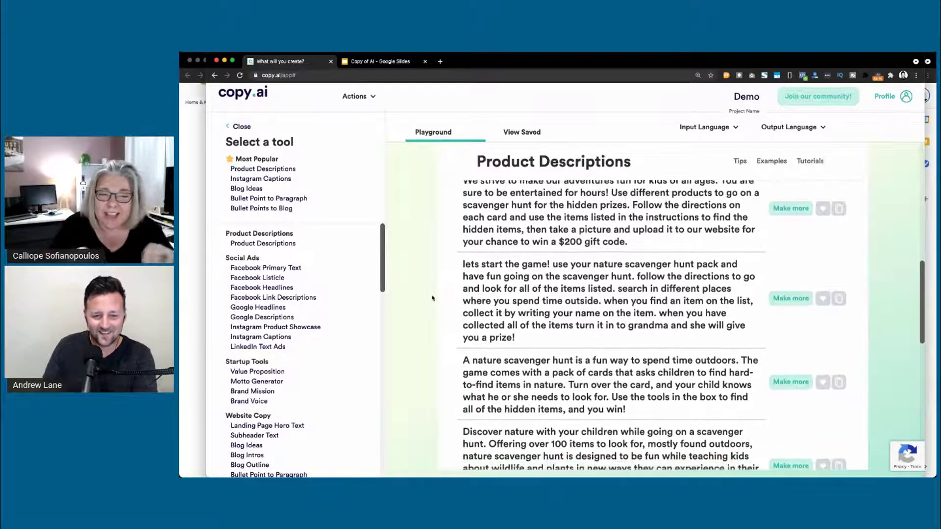
{"action": "scroll", "coordinate": [433, 297], "scroll_direction": "down", "scroll_amount": 1}
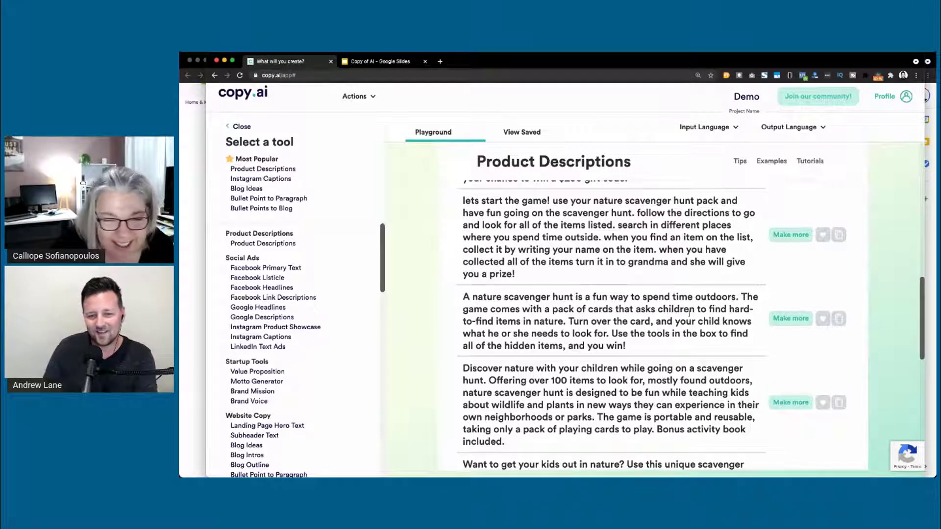
{"action": "left_click_drag", "start_coordinate": [483, 310], "coordinate": [611, 322]}
{"action": "left_click", "coordinate": [610, 322]}
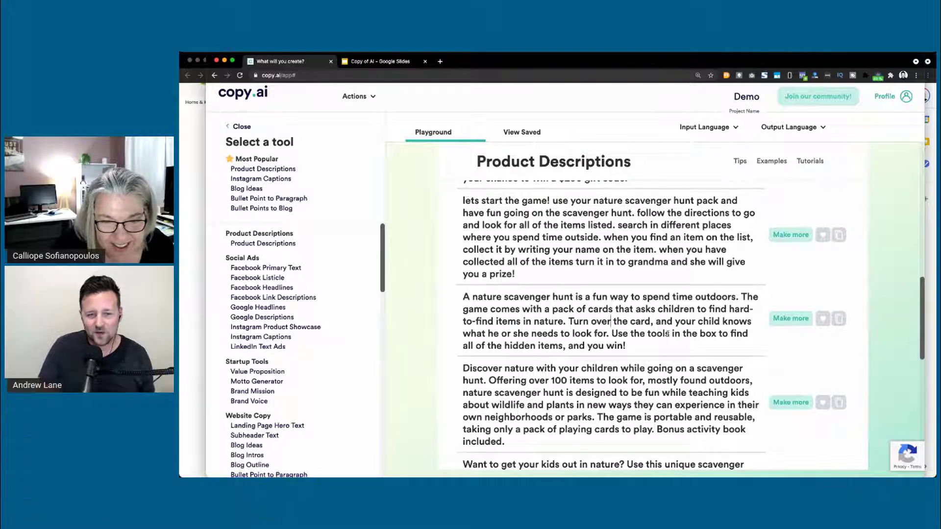
{"action": "scroll", "coordinate": [555, 348], "scroll_direction": "down", "scroll_amount": 3}
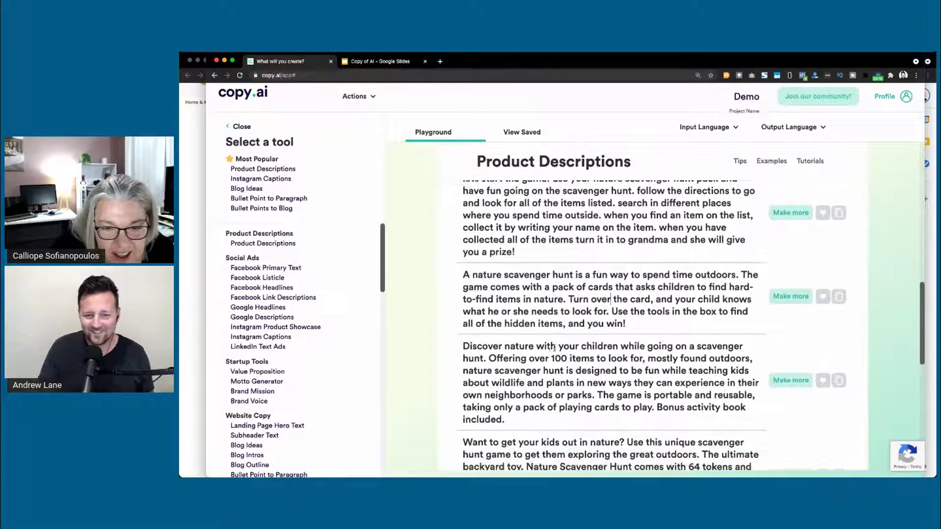
{"action": "scroll", "coordinate": [555, 348], "scroll_direction": "down", "scroll_amount": 1}
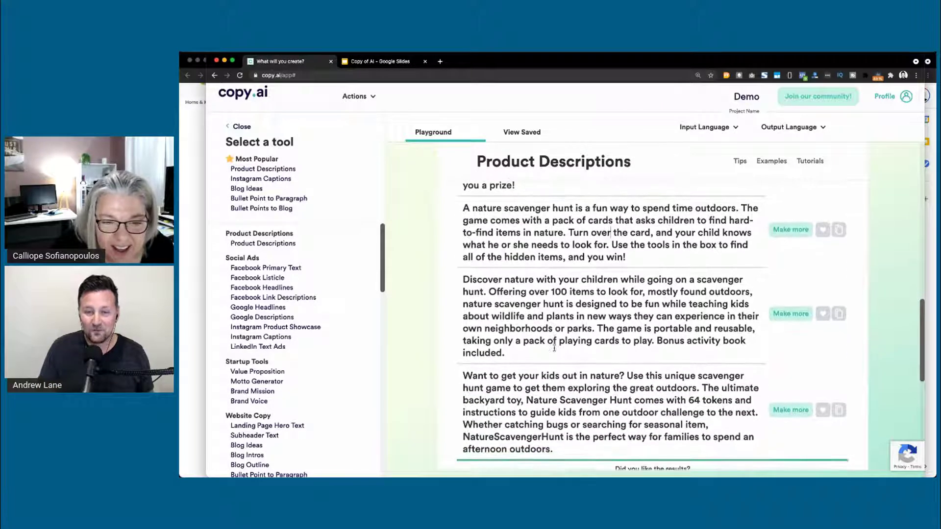
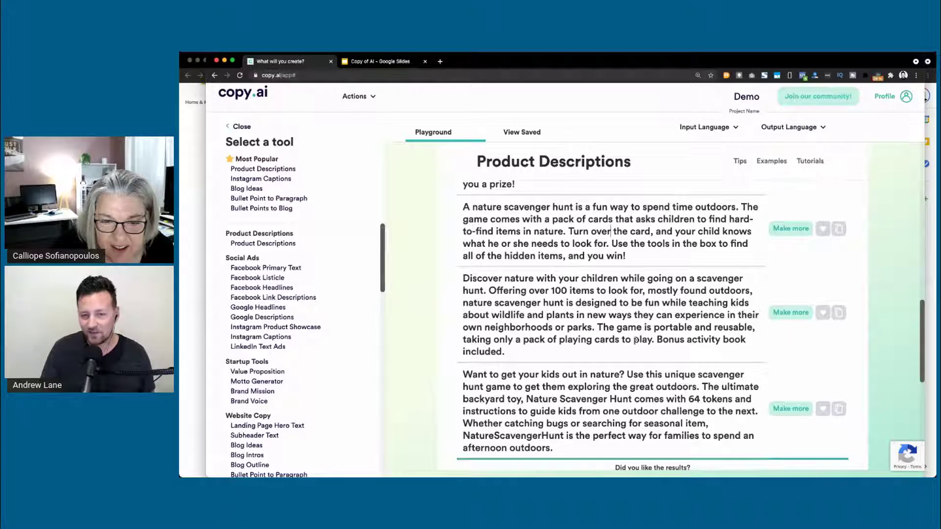
{"action": "left_click_drag", "start_coordinate": [658, 339], "coordinate": [658, 354]}
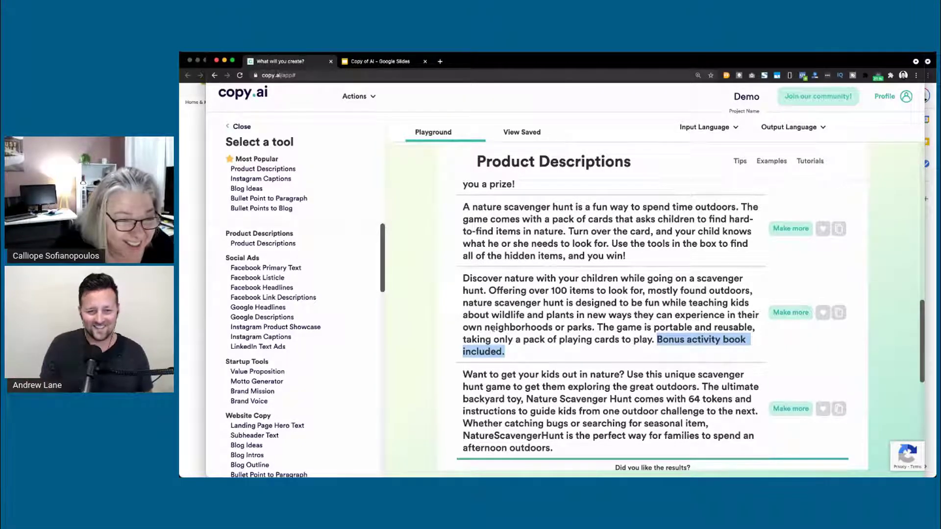
{"action": "left_click", "coordinate": [443, 322]}
- Replace the product name with "Cazzily Wall Collage Kit"
{"action": "scroll", "coordinate": [443, 322], "scroll_direction": "up", "scroll_amount": 2}
{"action": "scroll", "coordinate": [443, 322], "scroll_direction": "up", "scroll_amount": 10}
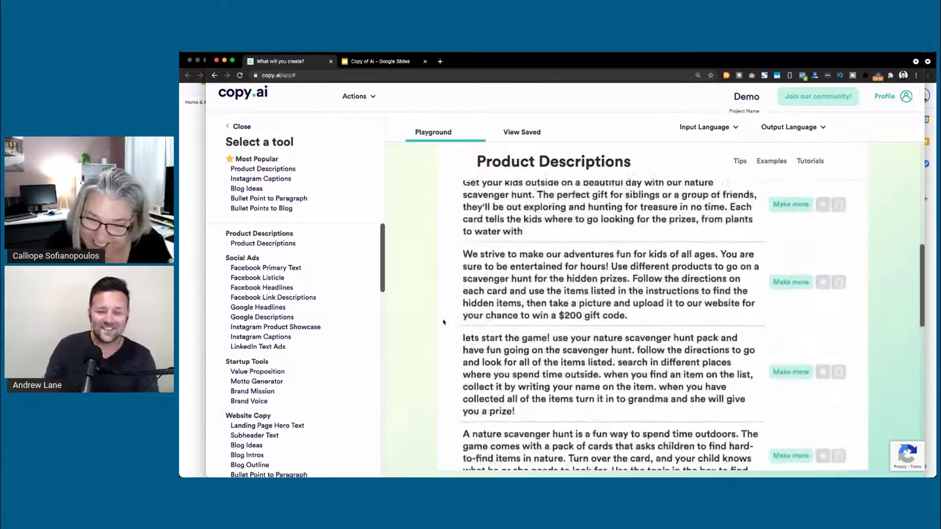
{"action": "scroll", "coordinate": [443, 322], "scroll_direction": "up", "scroll_amount": 5}
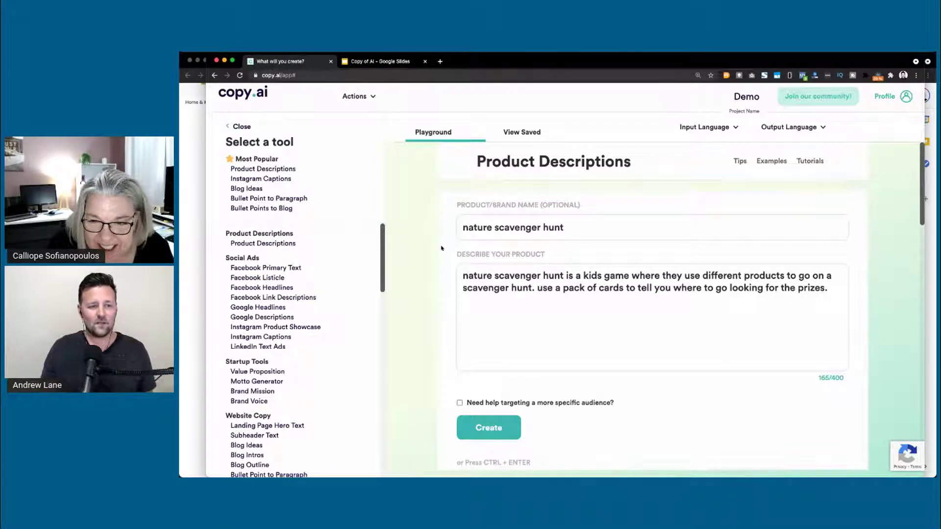
{"action": "triple_click", "coordinate": [477, 229]}
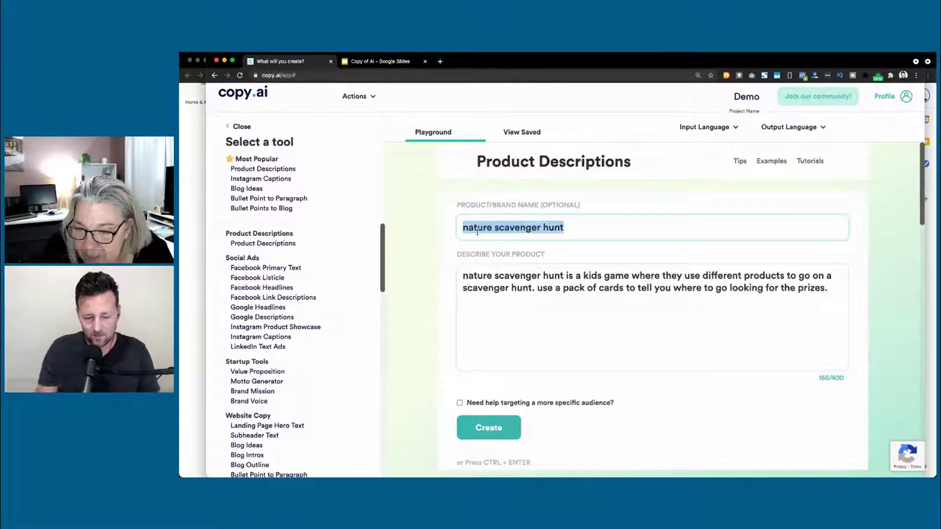
{"action": "type", "text": "Ca"}
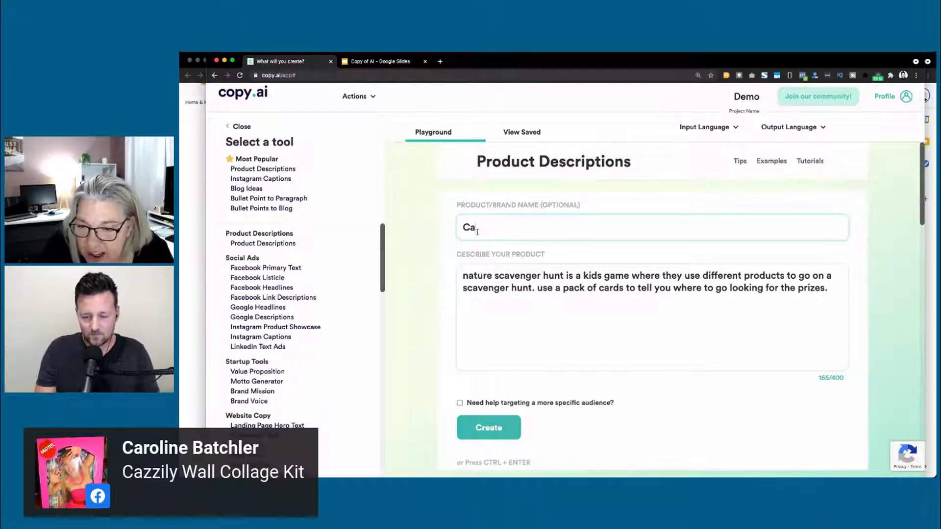
{"action": "type", "text": "zzily Wall Collage Kit"}
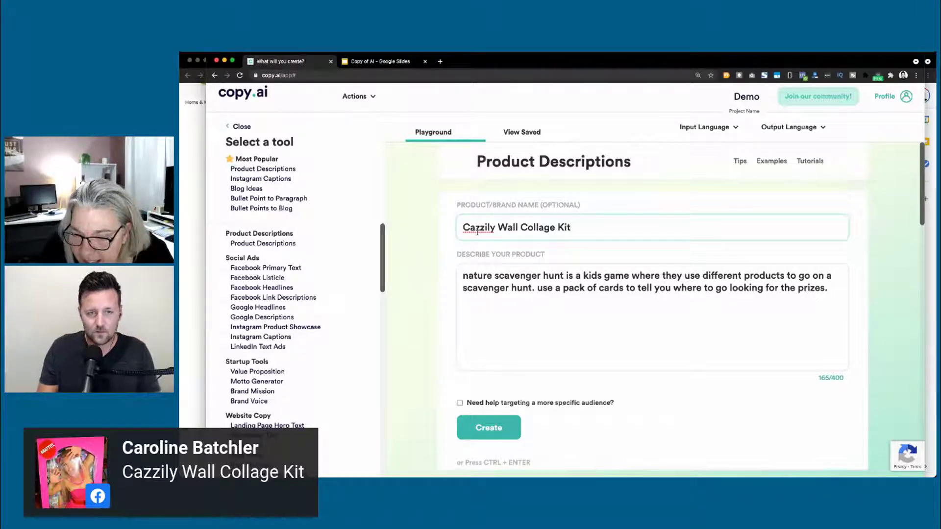
- Replace the product description with "The cards have mantras. It's an inspirational and motivational card kit"
{"action": "triple_click", "coordinate": [500, 285]}
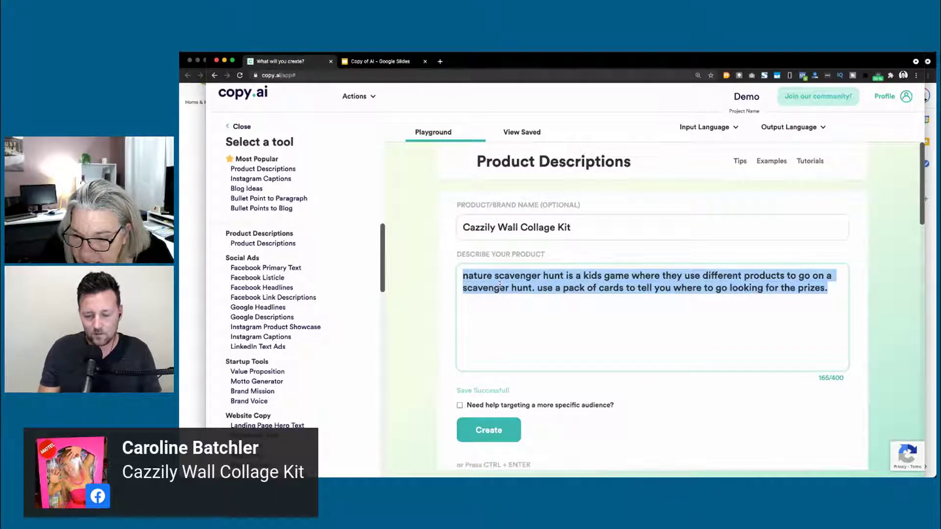
{"action": "key", "text": "BackSpace"}
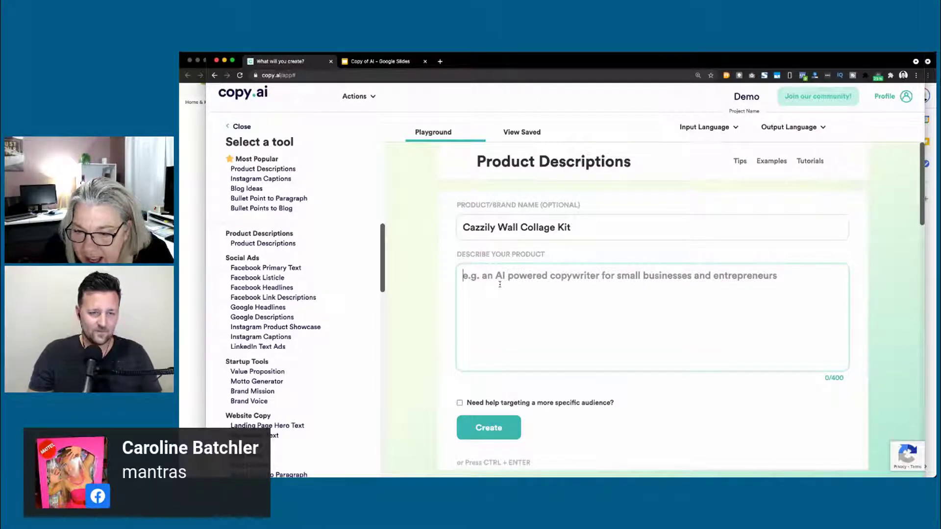
{"action": "type", "text": "The c"}
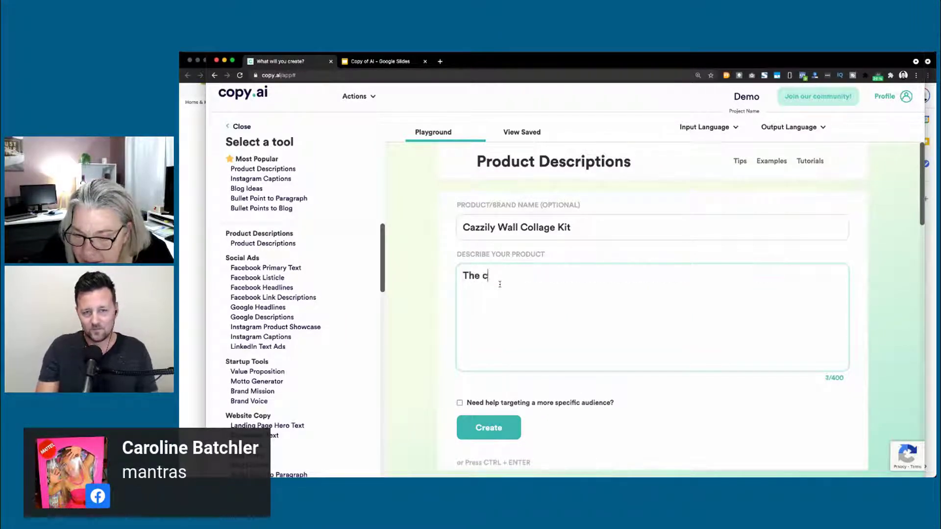
{"action": "type", "text": "ards have mantra"}
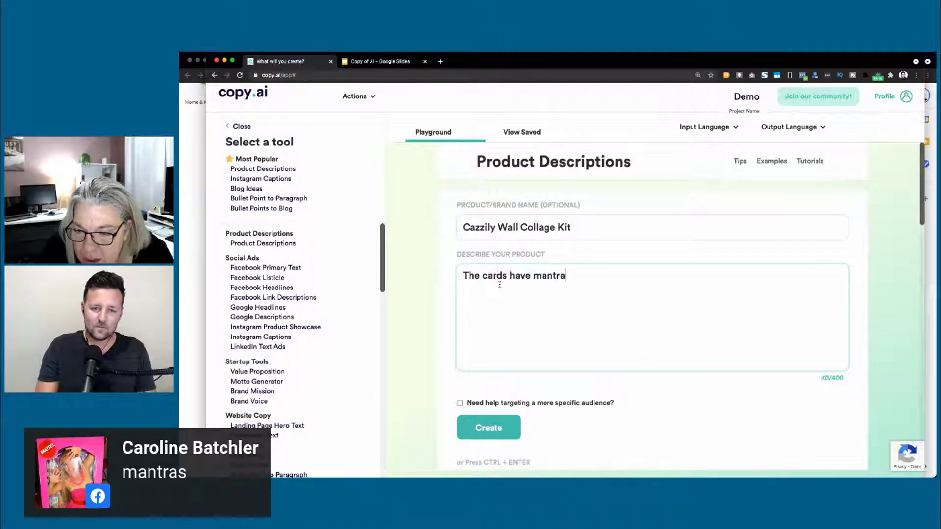
{"action": "type", "text": "s. It's an in"}
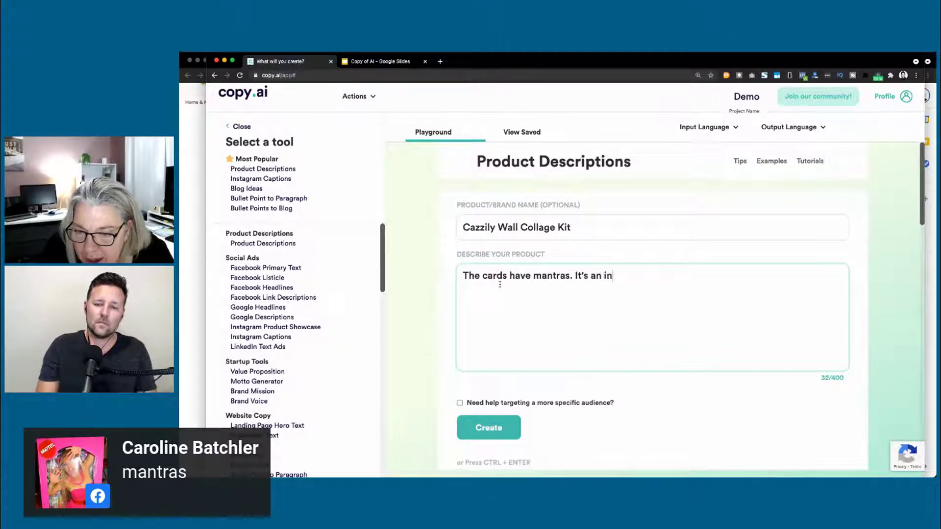
{"action": "type", "text": "spiration"}
{"action": "key", "text": "BackSpace"}
{"action": "key", "text": "BackSpace"}
{"action": "key", "text": "BackSpace"}
{"action": "type", "text": "ional"}
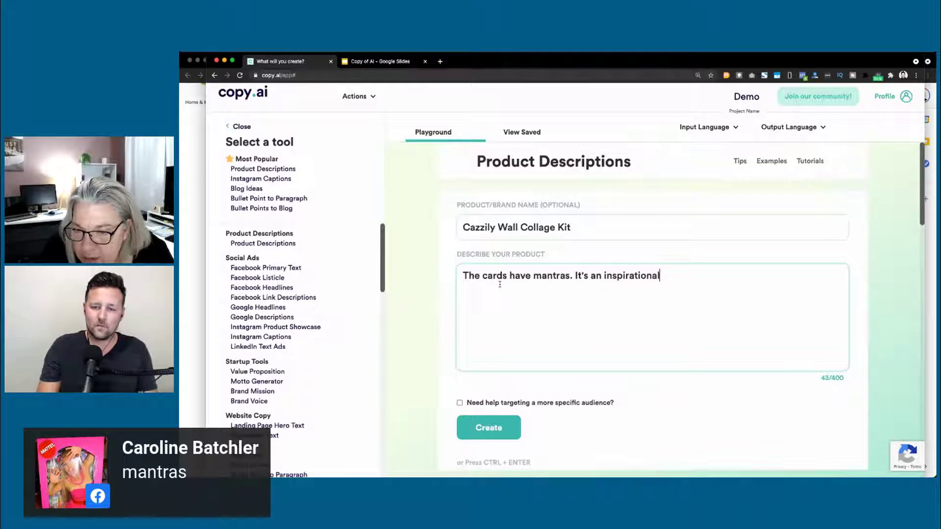
{"action": "type", "text": " and mo"}
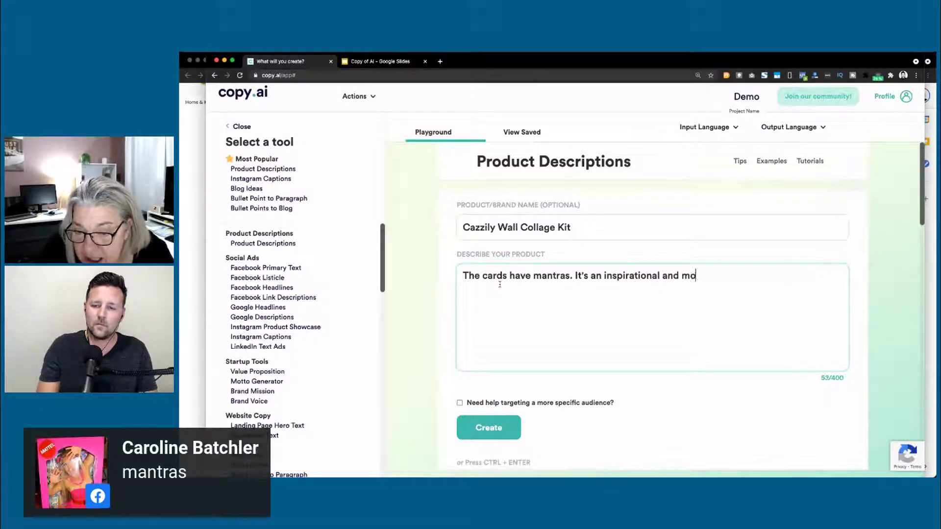
{"action": "type", "text": "tivational"}
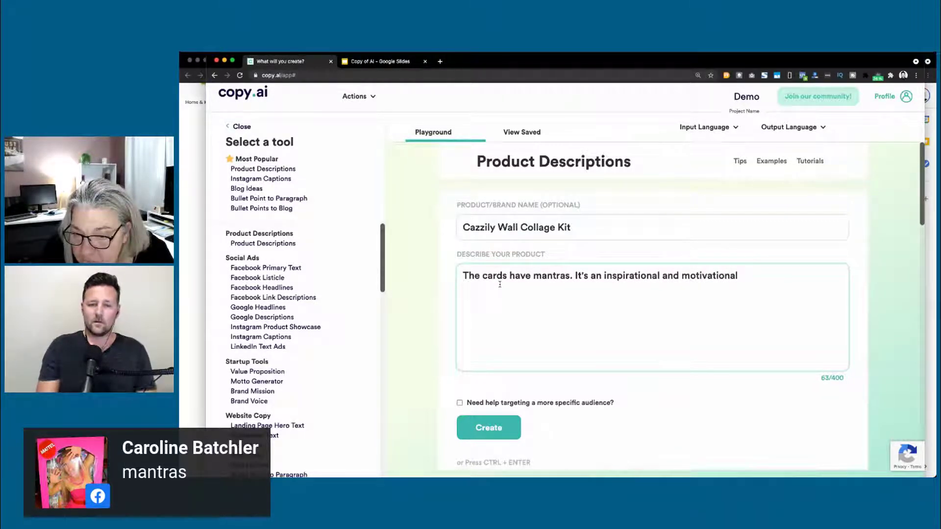
{"action": "type", "text": " card "}
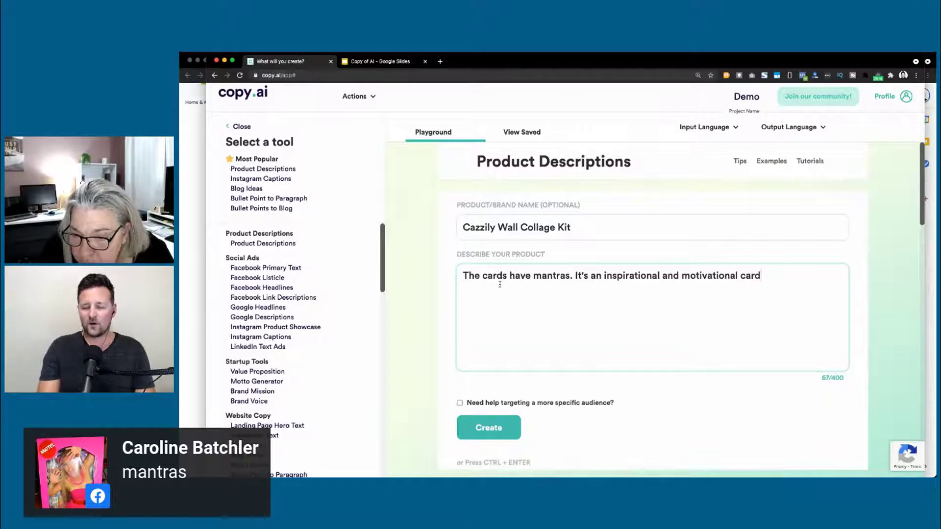
{"action": "type", "text": " kit"}
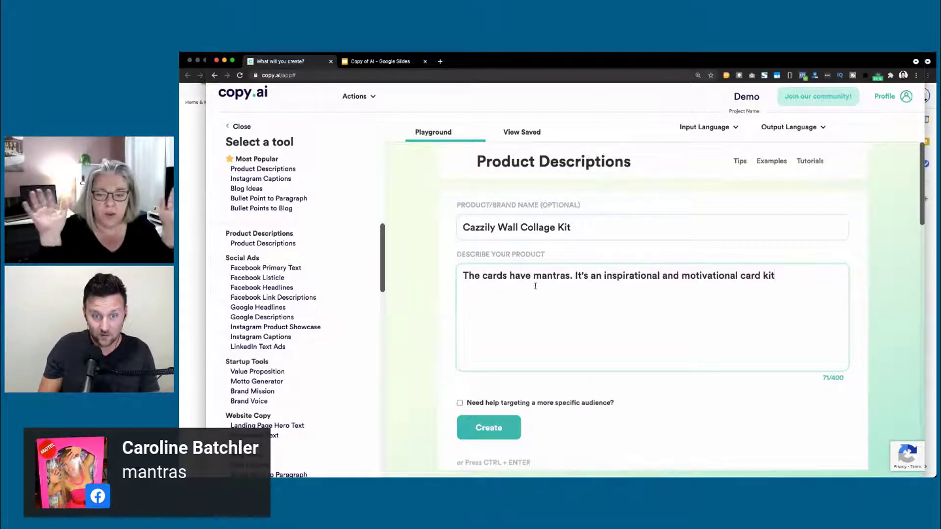
- Insert "It's a pack of postcards that you stick on the wall." at the beginning of the product description
{"action": "left_click", "coordinate": [465, 275]}
{"action": "type", "text": "It's a pack  o"}
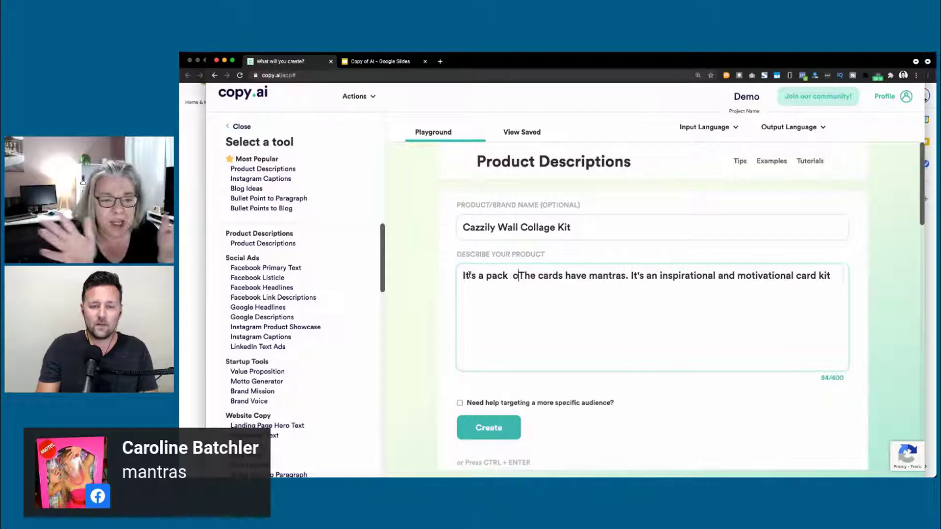
{"action": "type", "text": "f postcasr"}
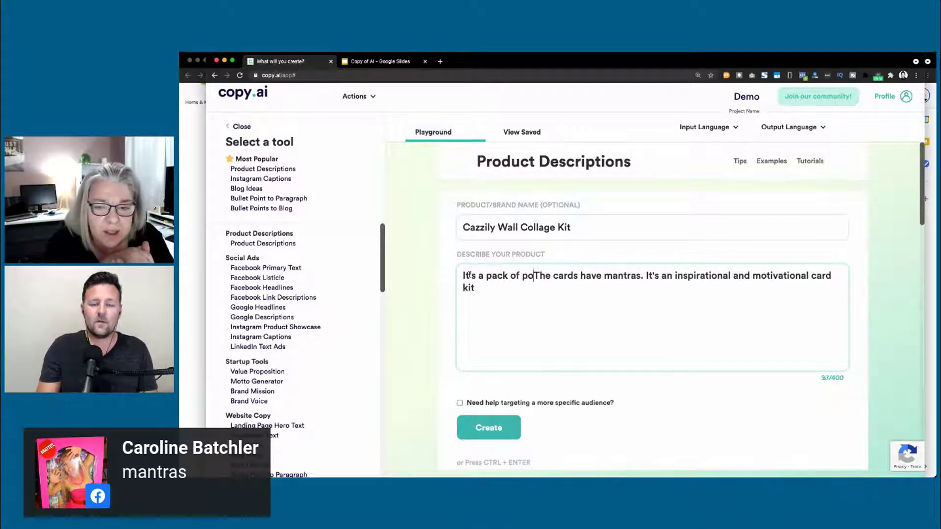
{"action": "type", "text": "s that you stick "}
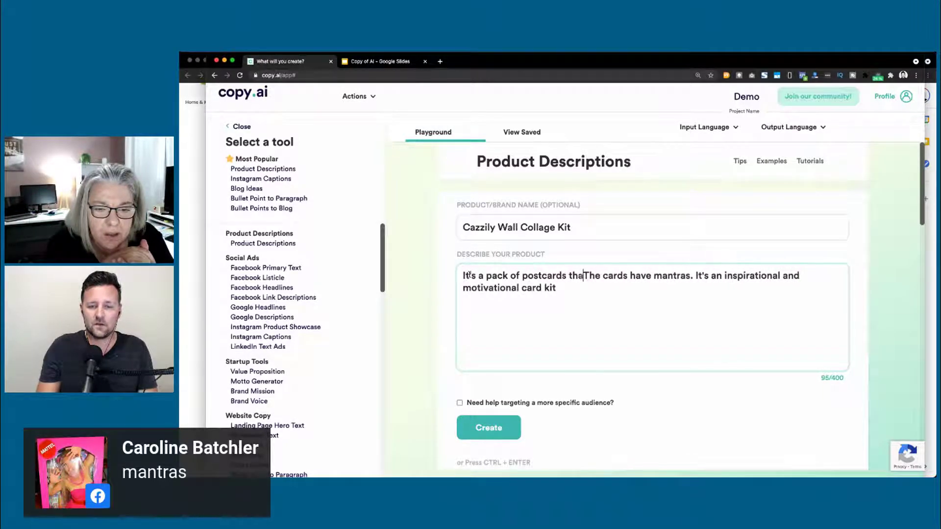
{"action": "type", "text": "on the wall."}
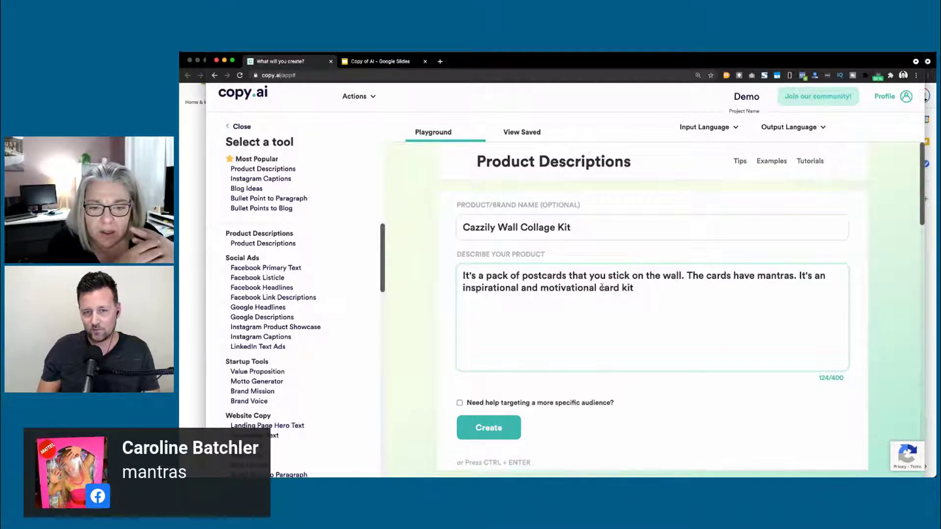
- Replace "card kit" in the product description with "for teenagers."
{"action": "left_click_drag", "start_coordinate": [598, 288], "coordinate": [634, 287]}
{"action": "type", "text": "for teenagers"}
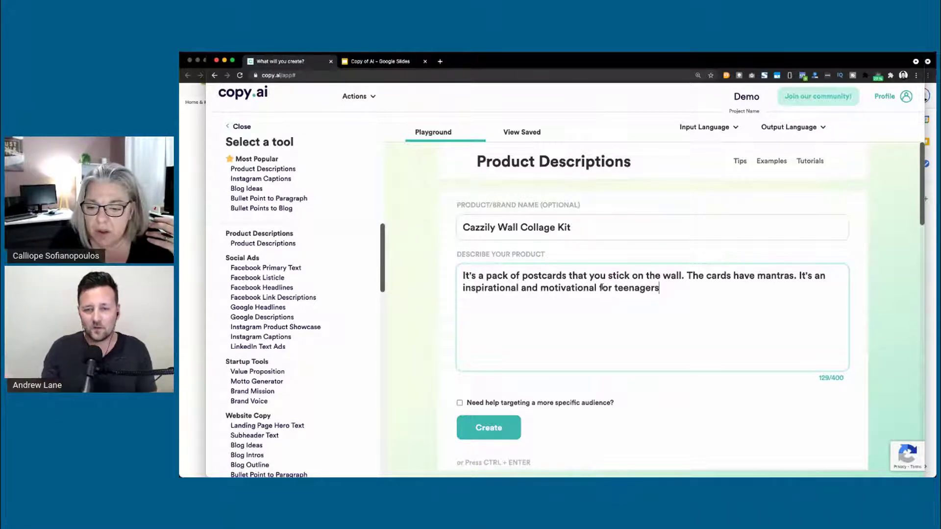
{"action": "key", "text": "BackSpace"}
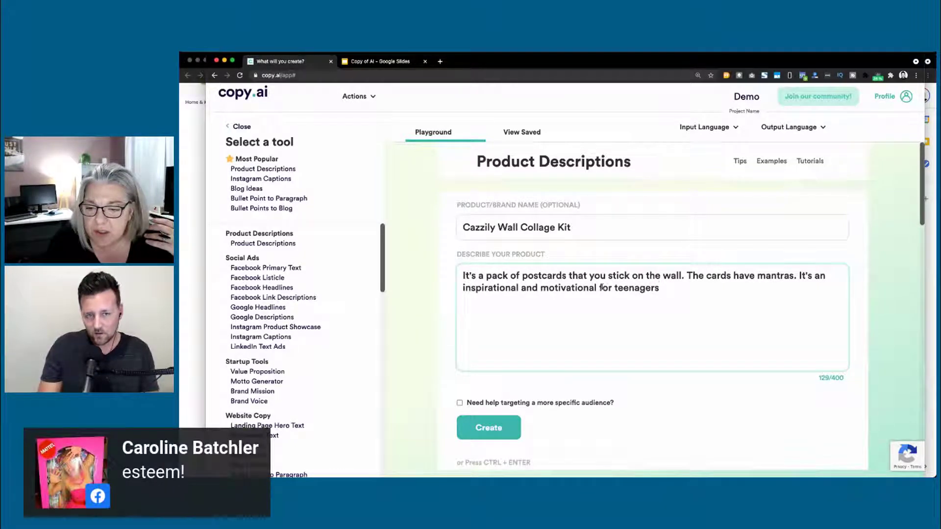
{"action": "type", "text": "."}
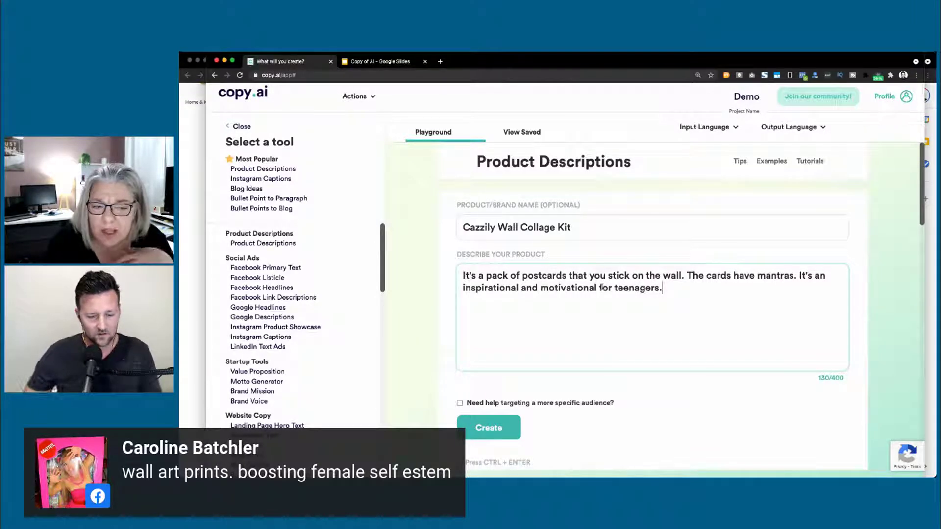
- Append "boosting female self esteem" to the end of the product description
{"action": "type", "text": " boosting fame"}
{"action": "key", "text": "BackSpace"}
{"action": "key", "text": "BackSpace"}
{"action": "key", "text": "BackSpace"}
{"action": "key", "text": "BackSpace"}
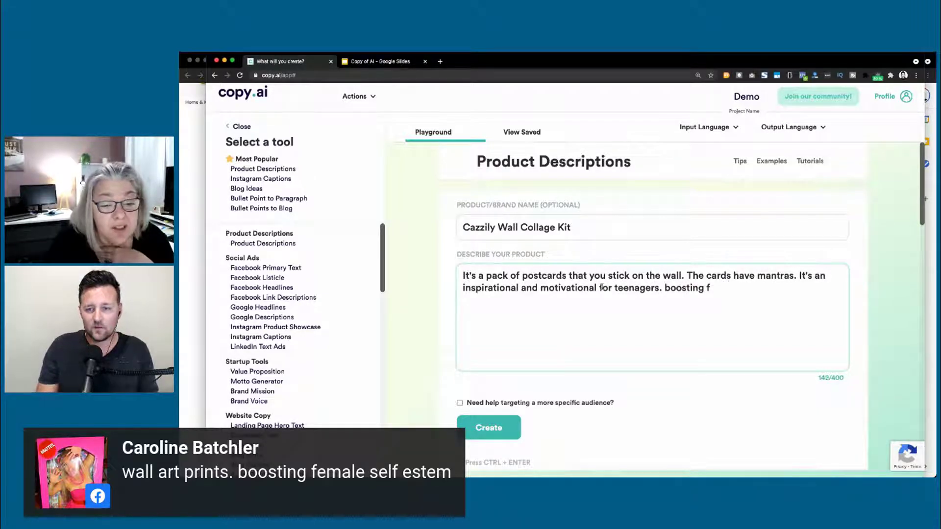
{"action": "type", "text": "female "}
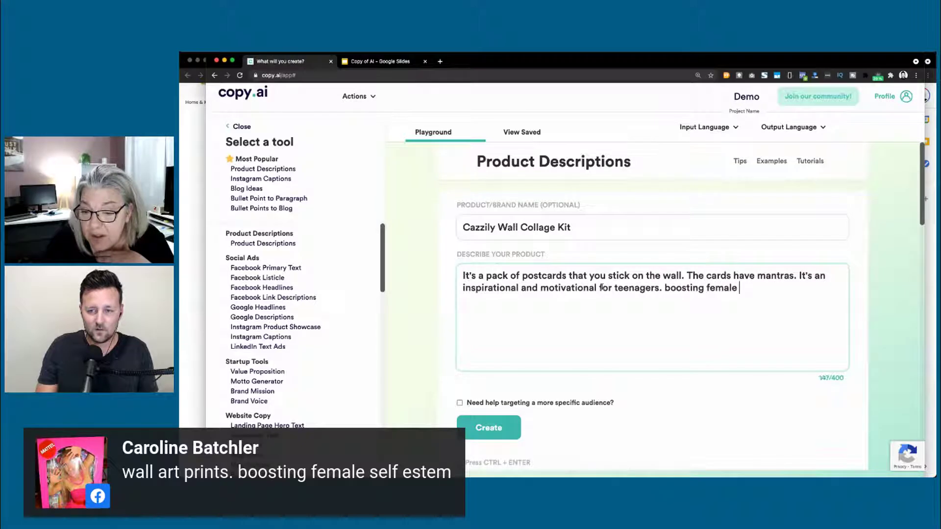
{"action": "type", "text": "self esteem"}
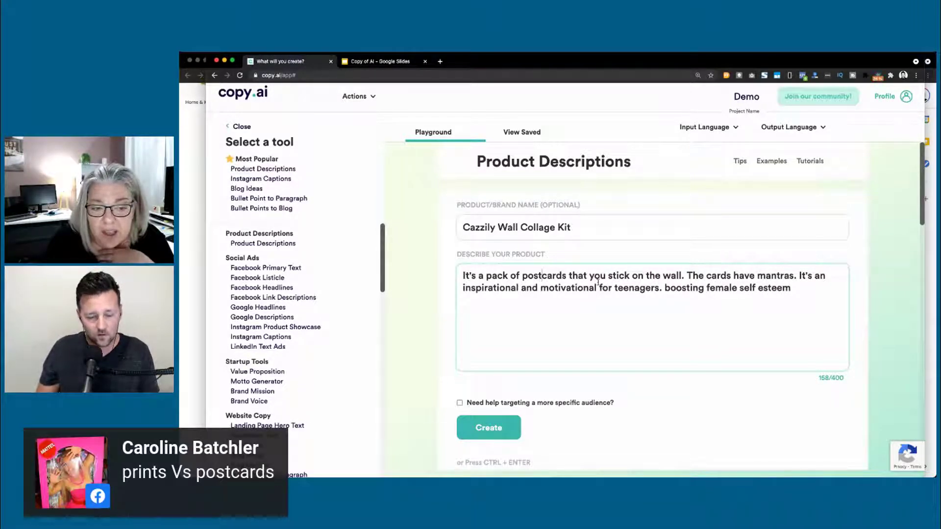
- Change both "postcards" and "cards" to "prints" in the product description
{"action": "double_click", "coordinate": [556, 276]}
{"action": "type", "text": "prints"}
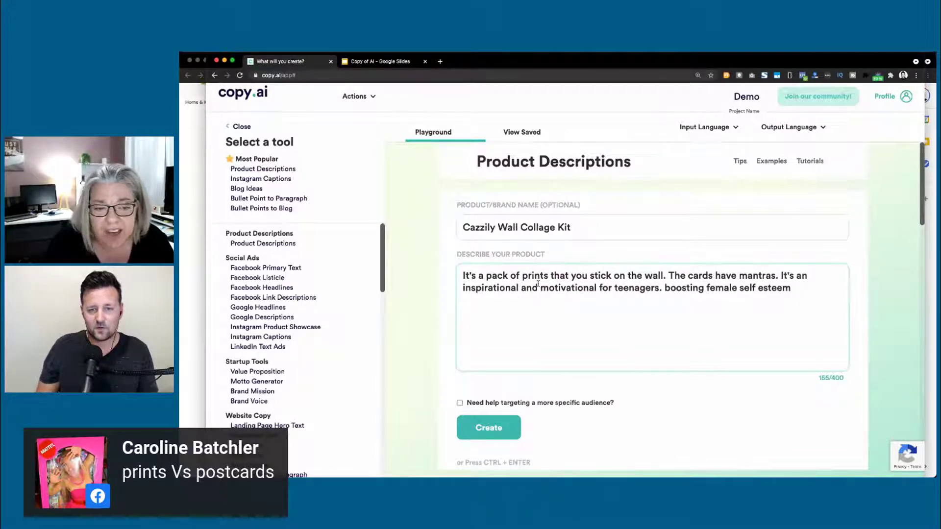
{"action": "double_click", "coordinate": [695, 276]}
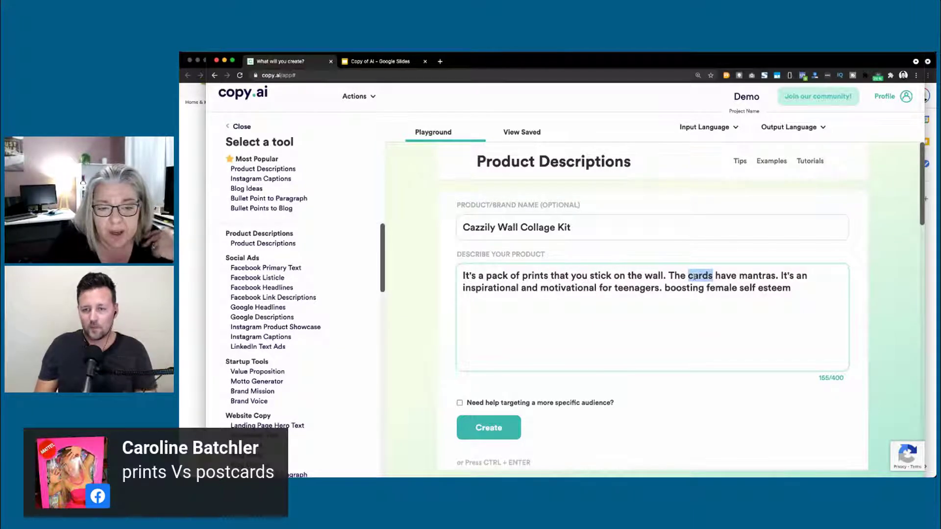
{"action": "type", "text": "prints"}
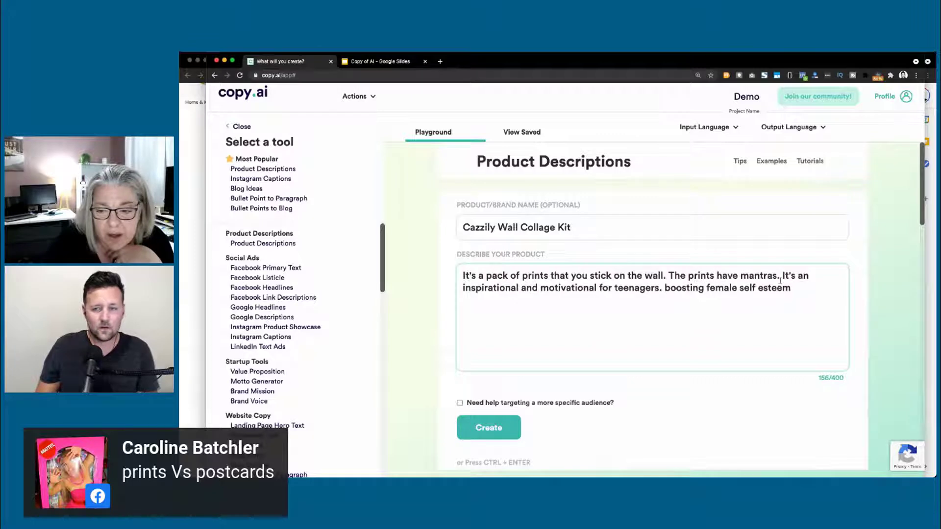
- Remove "an" after "It's", end the description with a period, and generate the product descriptions
{"action": "left_click", "coordinate": [804, 279]}
{"action": "key", "text": "BackSpace"}
{"action": "key", "text": "BackSpace"}
{"action": "key", "text": "BackSpace"}
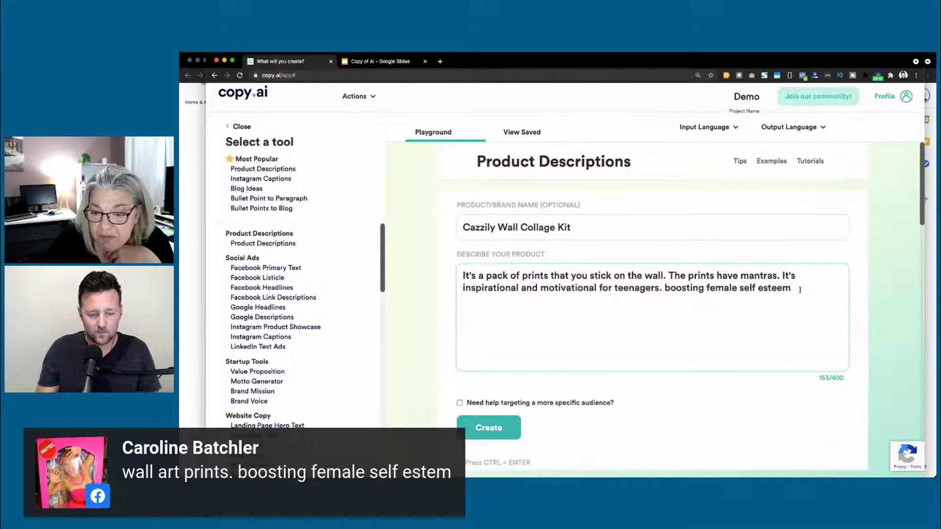
{"action": "type", "text": "."}
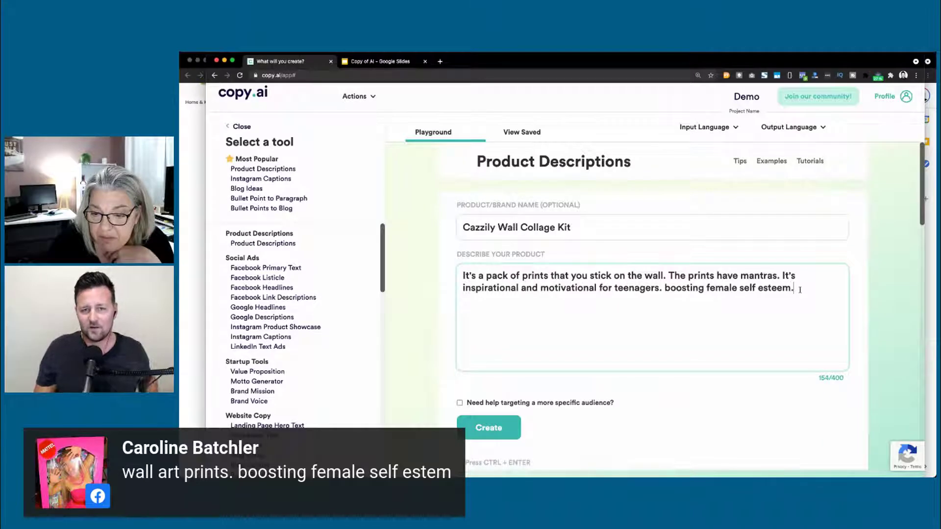
{"action": "left_click", "coordinate": [481, 429]}
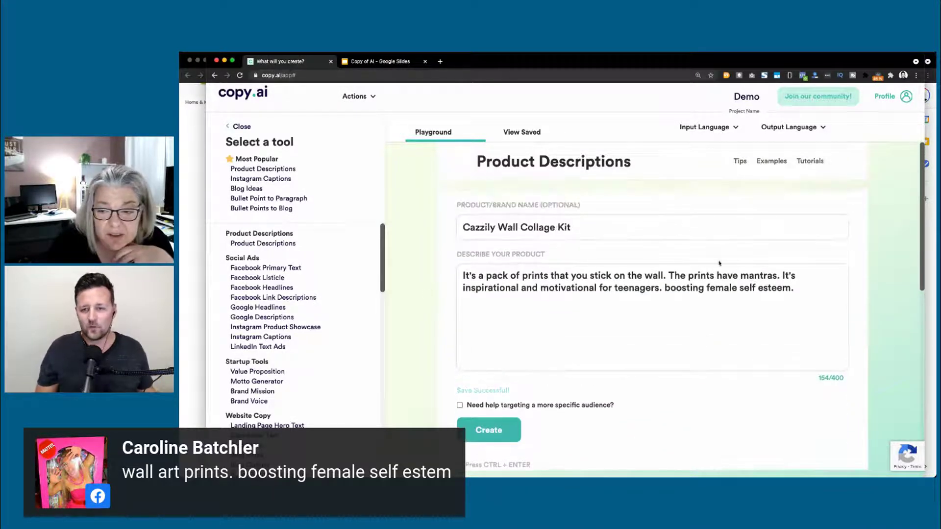
- Highlight "boosting female self esteem" and "teenagers" in the entered description, and clear the highlight
{"action": "left_click_drag", "start_coordinate": [664, 289], "coordinate": [787, 289]}
{"action": "double_click", "coordinate": [631, 288]}
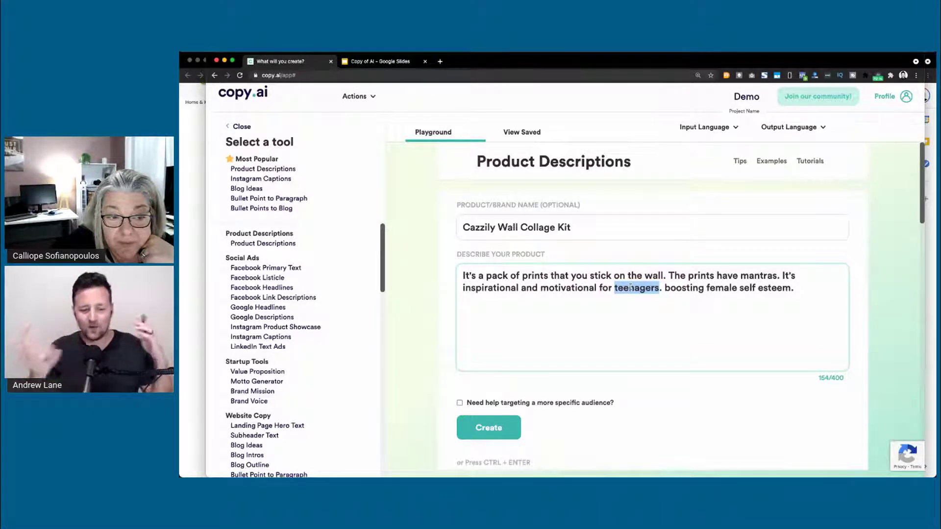
{"action": "left_click", "coordinate": [447, 313]}
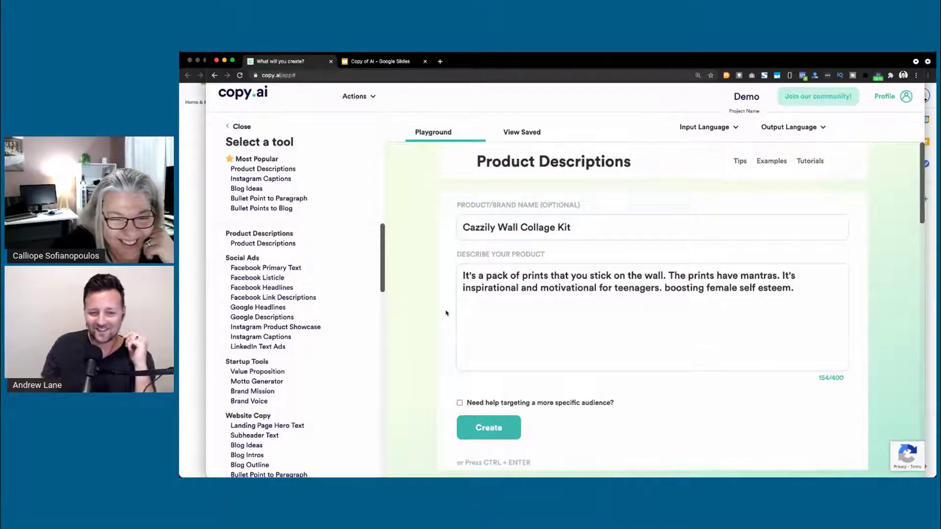
- Read the first wall collage results, highlighting the second one's opening sentence, and continue to the third, which begins "Cazzilly is a new pack"
{"action": "scroll", "coordinate": [446, 313], "scroll_direction": "down", "scroll_amount": 5}
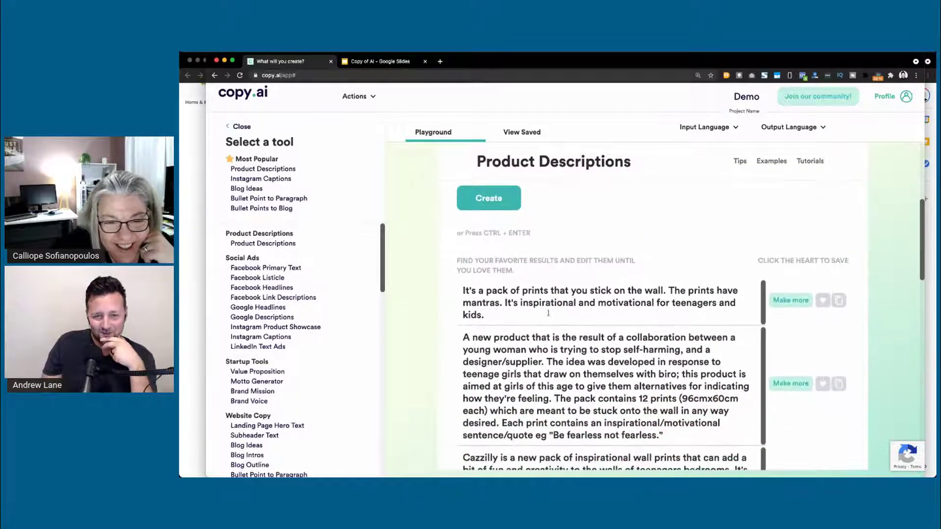
{"action": "scroll", "coordinate": [428, 322], "scroll_direction": "down", "scroll_amount": 2}
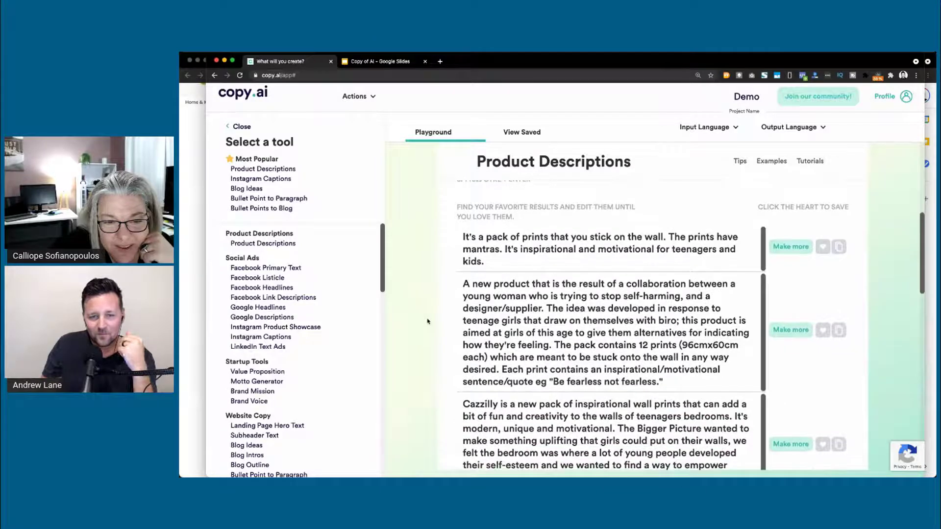
{"action": "scroll", "coordinate": [519, 320], "scroll_direction": "down", "scroll_amount": 2}
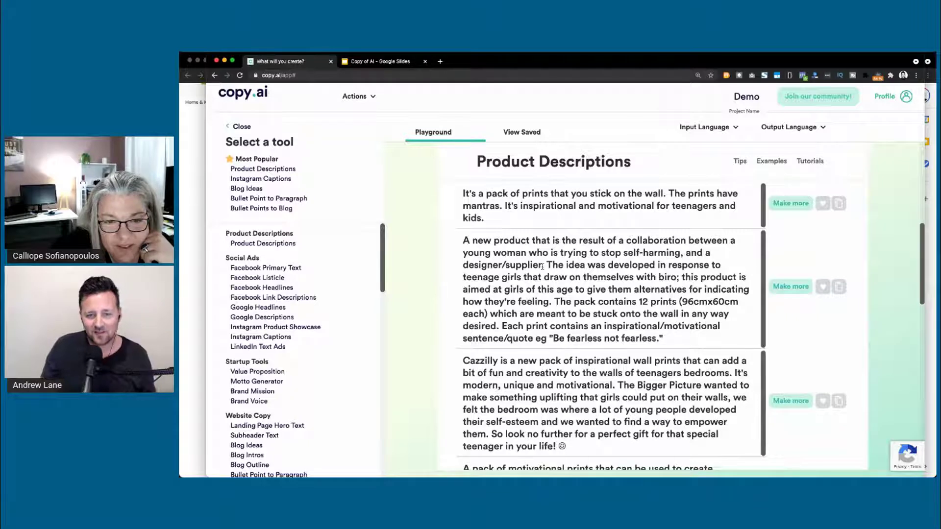
{"action": "left_click_drag", "start_coordinate": [541, 266], "coordinate": [466, 240]}
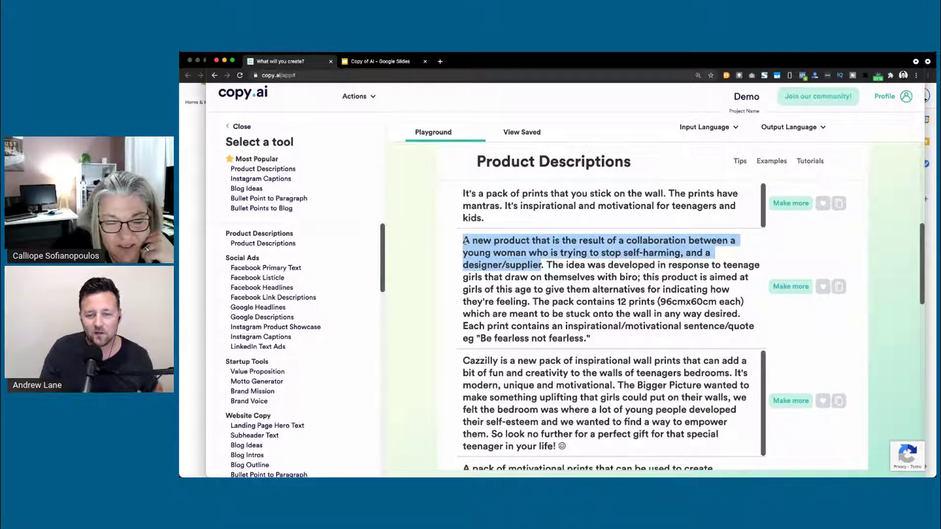
{"action": "left_click", "coordinate": [549, 267]}
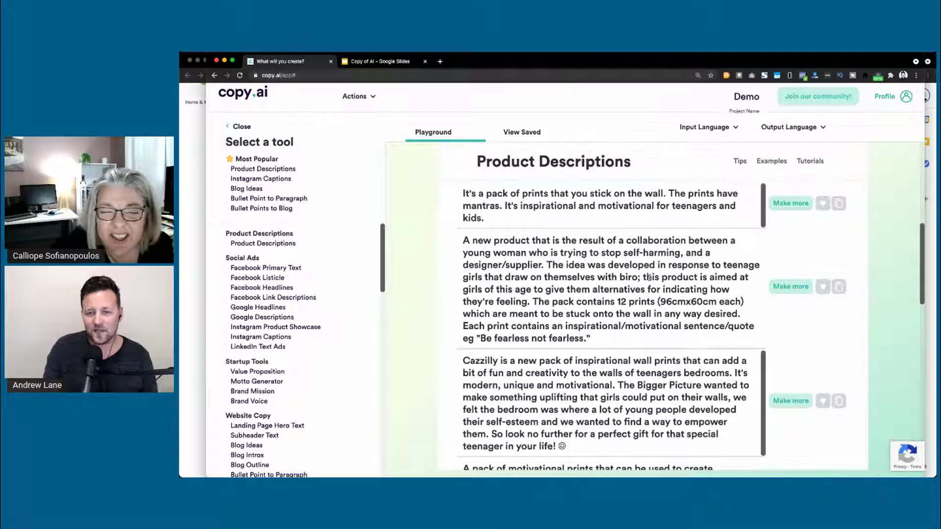
{"action": "scroll", "coordinate": [585, 293], "scroll_direction": "down", "scroll_amount": 1}
{"action": "scroll", "coordinate": [585, 293], "scroll_direction": "down", "scroll_amount": 1}
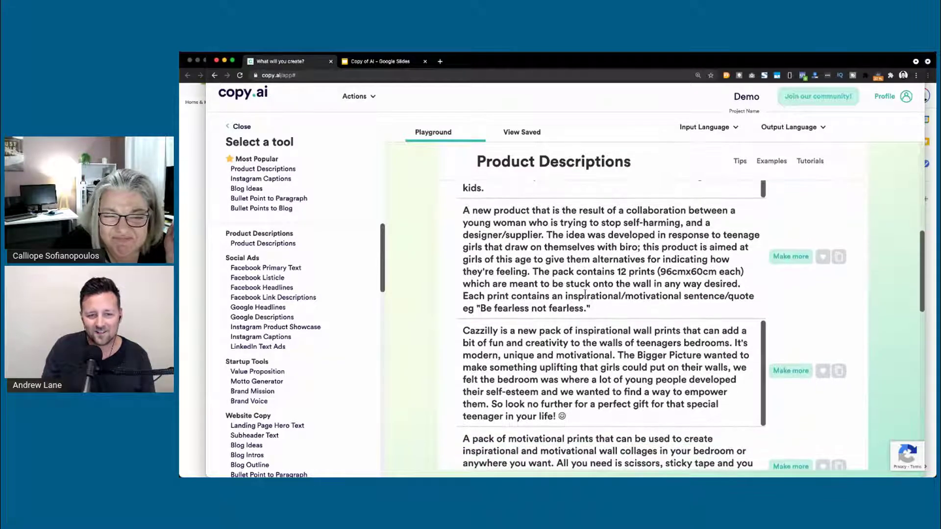
{"action": "left_click", "coordinate": [517, 333]}
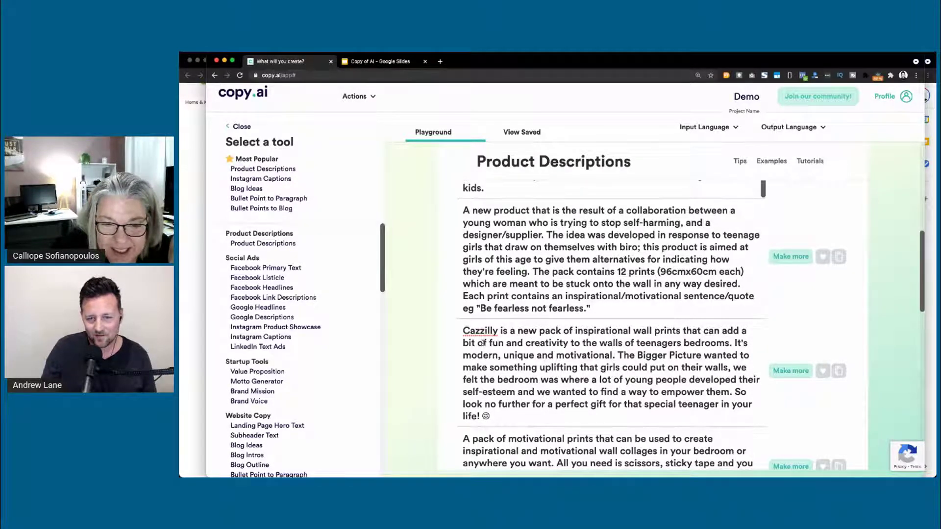
- Highlight "fun and creativity to the walls of teenagers bedrooms" and the start of the "The Bigger Picture" sentence in the third result
{"action": "left_click_drag", "start_coordinate": [482, 343], "coordinate": [729, 344]}
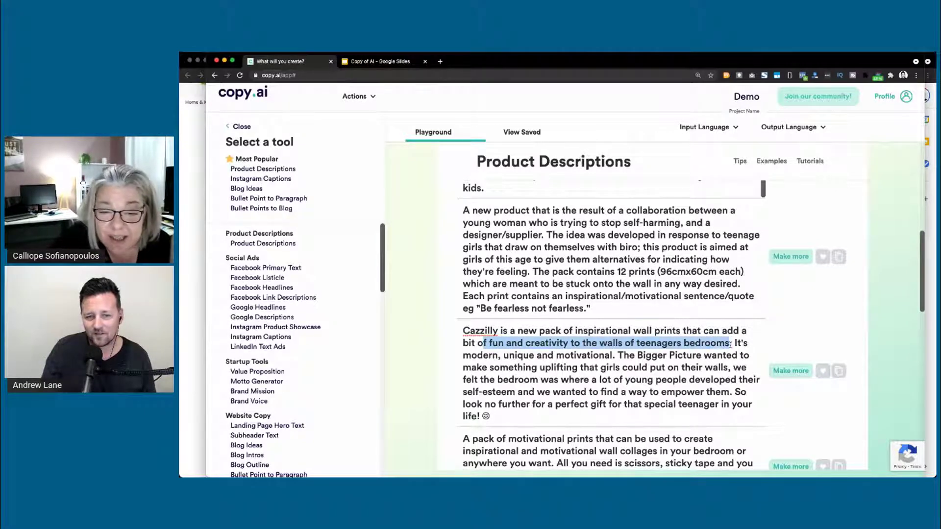
{"action": "left_click", "coordinate": [467, 354]}
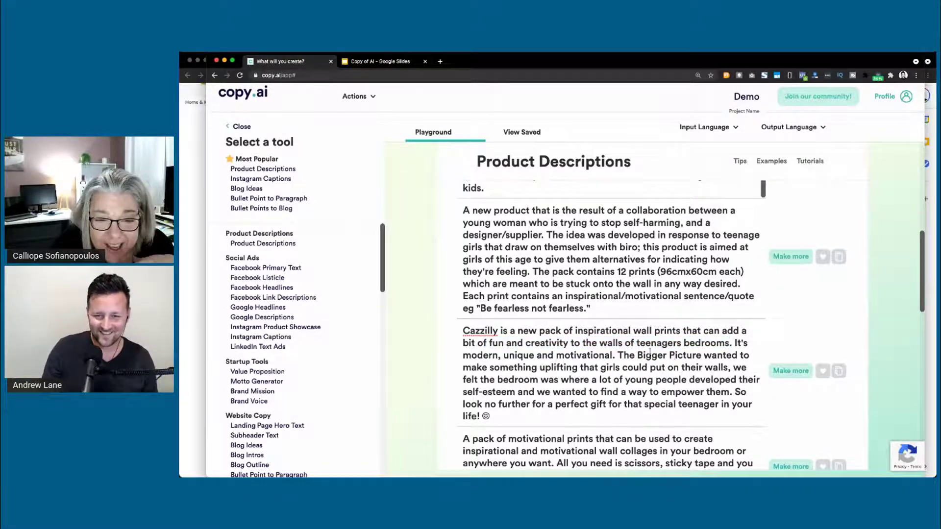
{"action": "mouse_move", "coordinate": [616, 357]}
{"action": "left_mouse_down"}
{"action": "mouse_move", "coordinate": [556, 371]}
{"action": "mouse_move", "coordinate": [620, 373]}
{"action": "mouse_move", "coordinate": [611, 372]}
{"action": "left_mouse_up"}
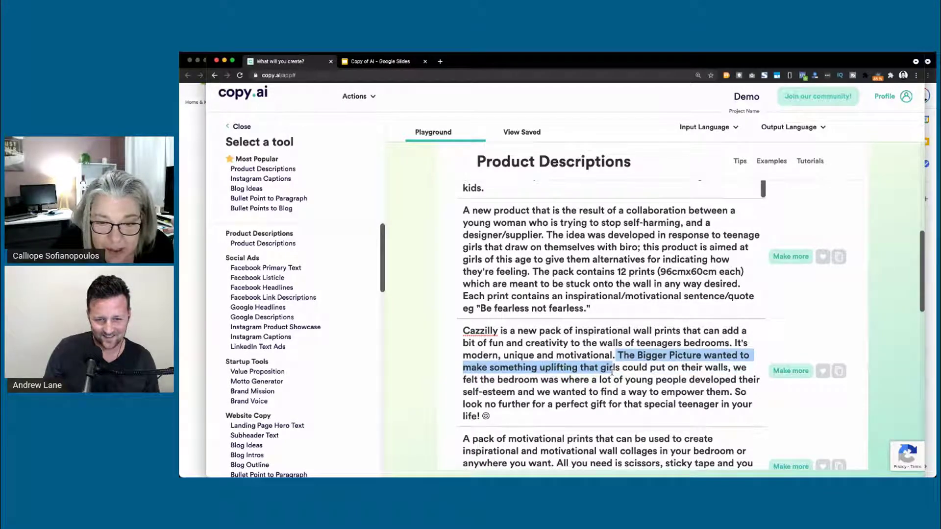
{"action": "scroll", "coordinate": [637, 385], "scroll_direction": "down", "scroll_amount": 1}
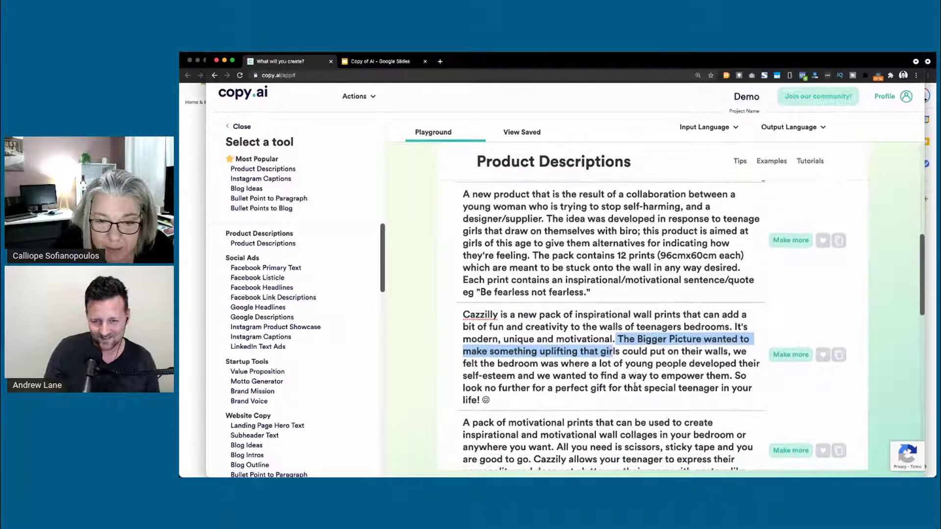
- Replace "The Bigger Picture" with "Cazzily" in the third generated description
{"action": "left_click", "coordinate": [545, 373]}
{"action": "left_click_drag", "start_coordinate": [618, 338], "coordinate": [700, 339]}
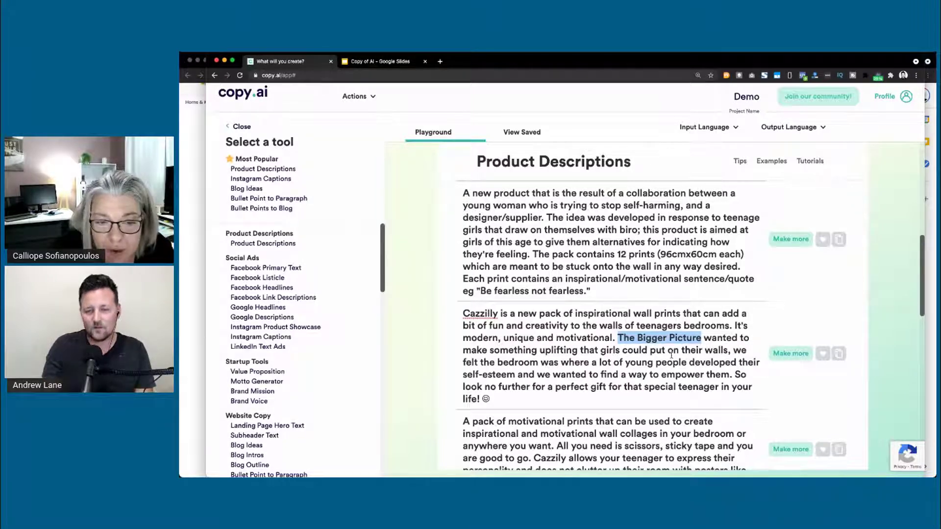
{"action": "type", "text": "Cazzily"}
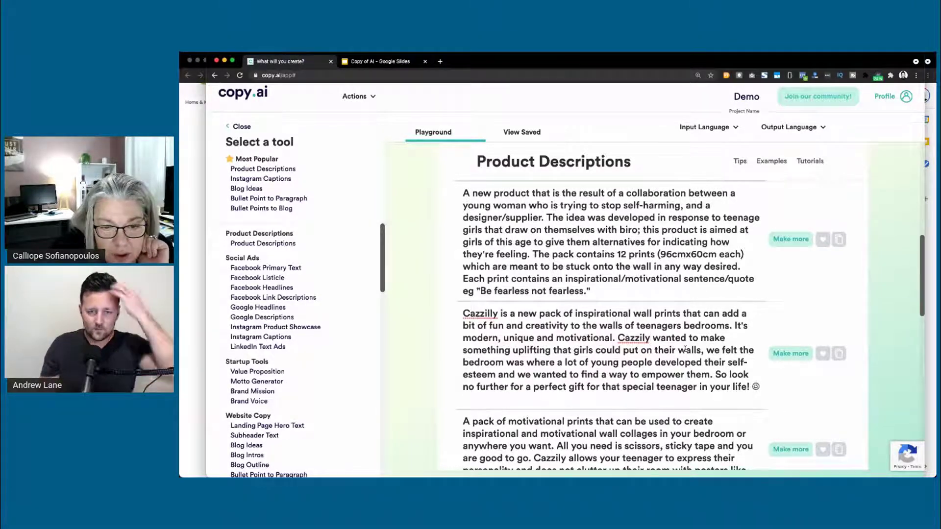
- Read the following wall collage results, from "A pack of motivational prints" to the one beginning "For tweens, teens and young adults"
{"action": "scroll", "coordinate": [685, 349], "scroll_direction": "down", "scroll_amount": 2}
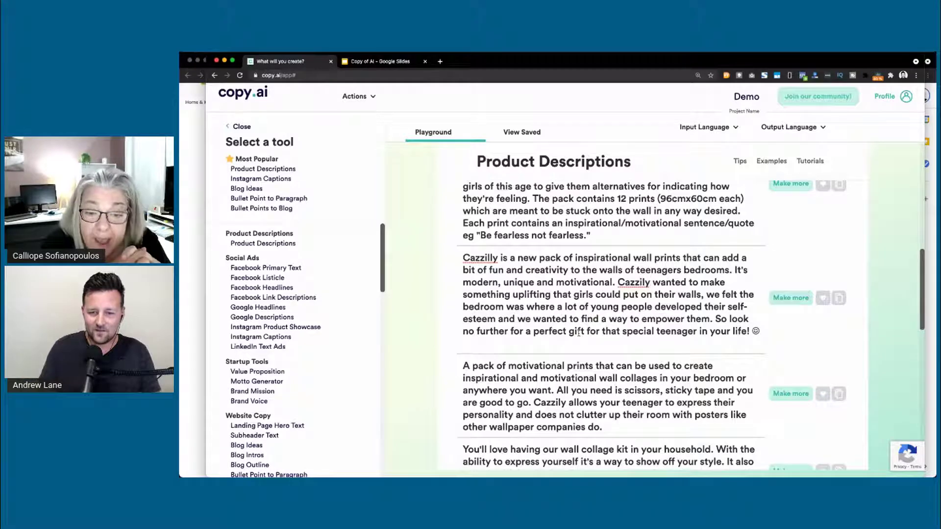
{"action": "scroll", "coordinate": [558, 289], "scroll_direction": "down", "scroll_amount": 2}
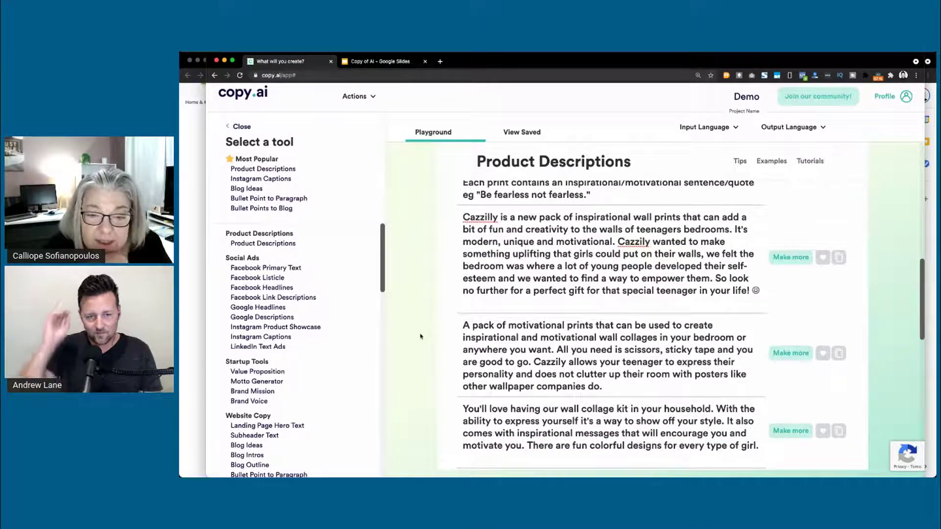
{"action": "scroll", "coordinate": [420, 336], "scroll_direction": "down", "scroll_amount": 4}
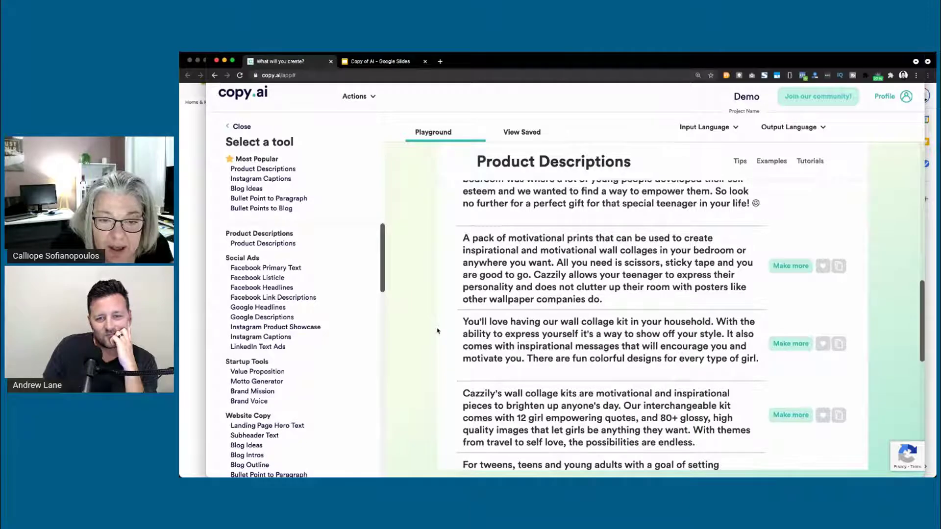
{"action": "scroll", "coordinate": [438, 331], "scroll_direction": "down", "scroll_amount": 1}
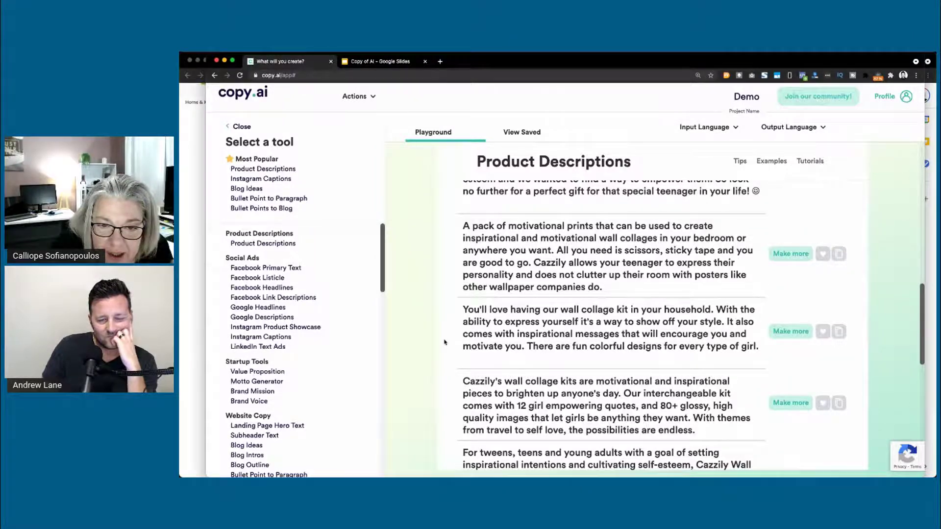
{"action": "scroll", "coordinate": [444, 342], "scroll_direction": "down", "scroll_amount": 2}
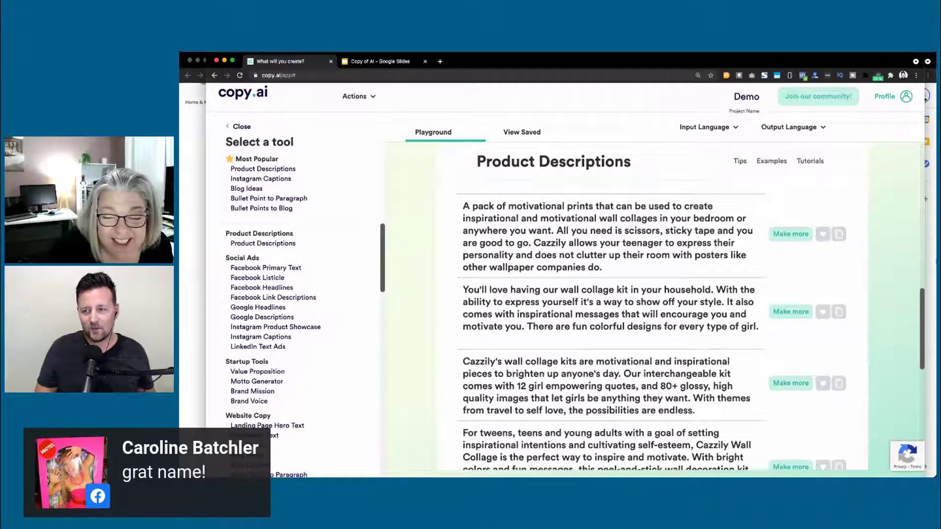
- Switch to the Google Docs document and add "Call to action idea:" with an empty dash bullet below the strainer paragraph
{"action": "left_click", "coordinate": [933, 245]}
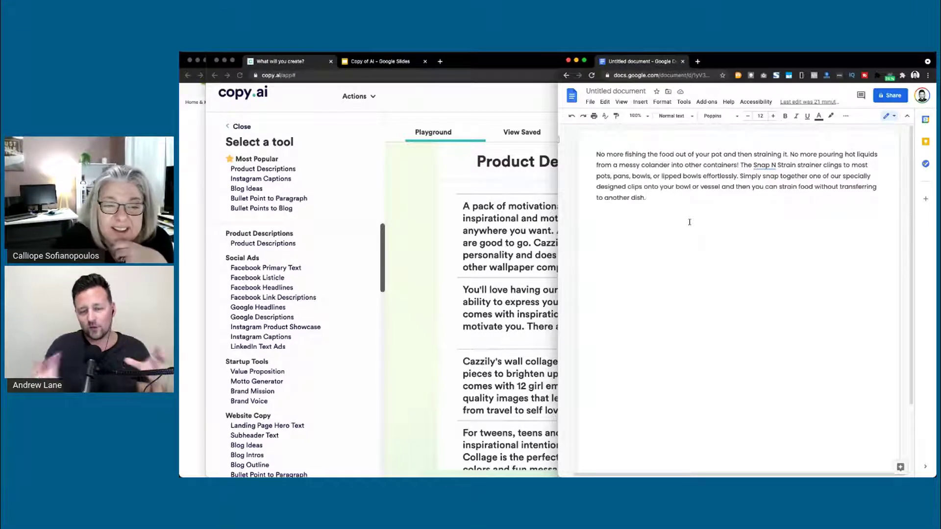
{"action": "key", "text": "Return"}
{"action": "key", "text": "Return"}
{"action": "type", "text": "Call to"}
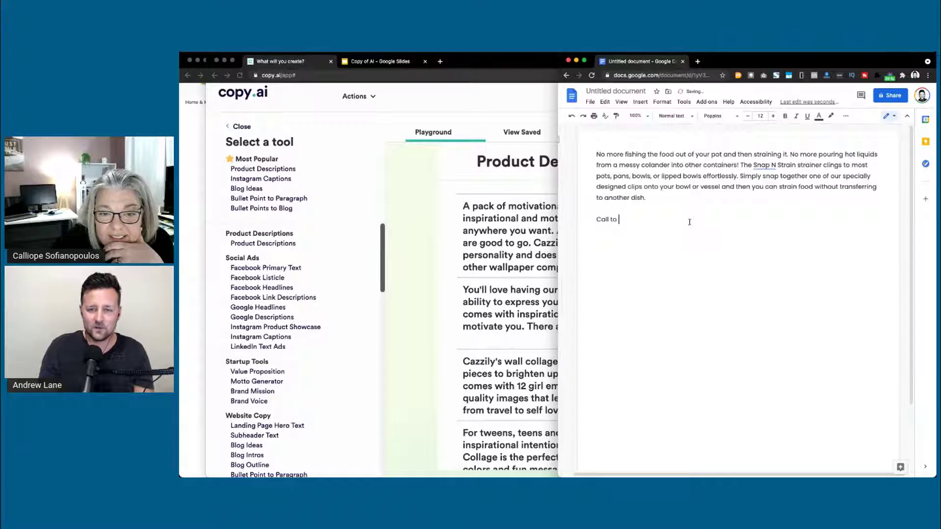
{"action": "type", "text": " action idea:"}
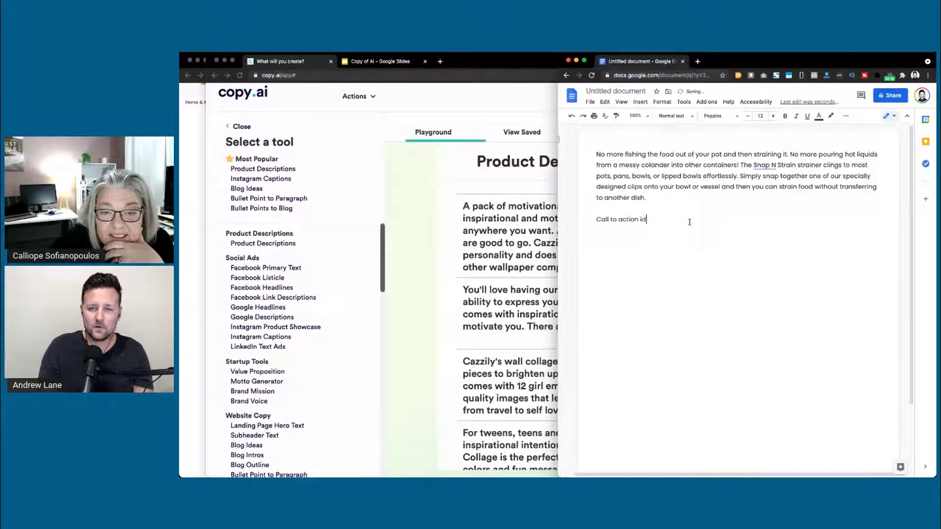
{"action": "key", "text": "Return"}
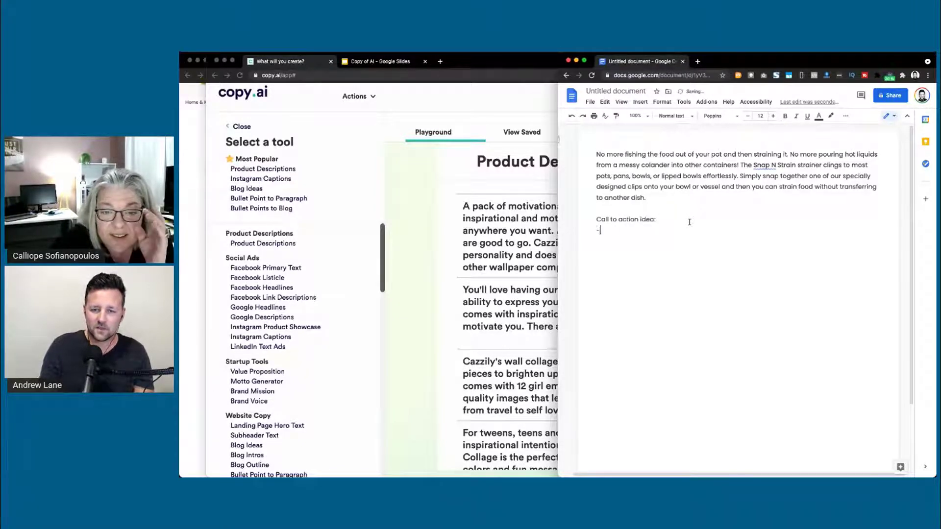
- Copy the sentence starting "Cazzily allows your teenager to express their personality" from the copy.ai results
{"action": "left_click", "coordinate": [429, 348]}
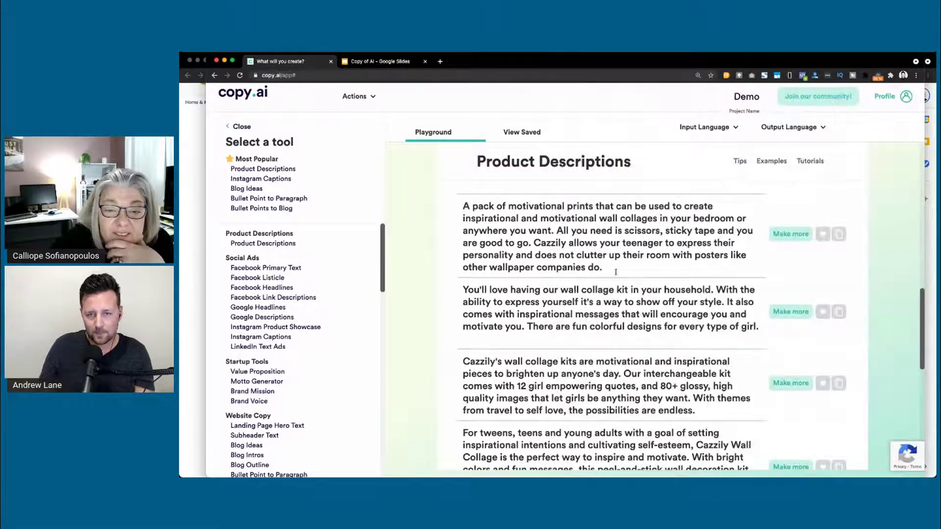
{"action": "left_click_drag", "start_coordinate": [535, 243], "coordinate": [609, 263]}
{"action": "key", "text": "super+c"}
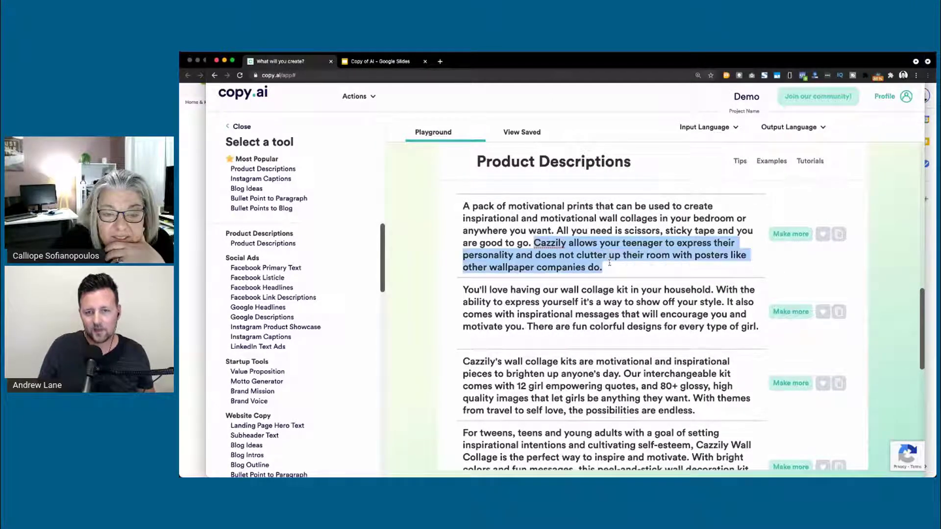
- Add "Problems it solves:" above the call to action section in the Google Docs document, and paste the copied sentence as its dash bullet
{"action": "left_click", "coordinate": [927, 265]}
{"action": "left_click", "coordinate": [653, 198]}
{"action": "key", "text": "Return"}
{"action": "type", "text": "P"}
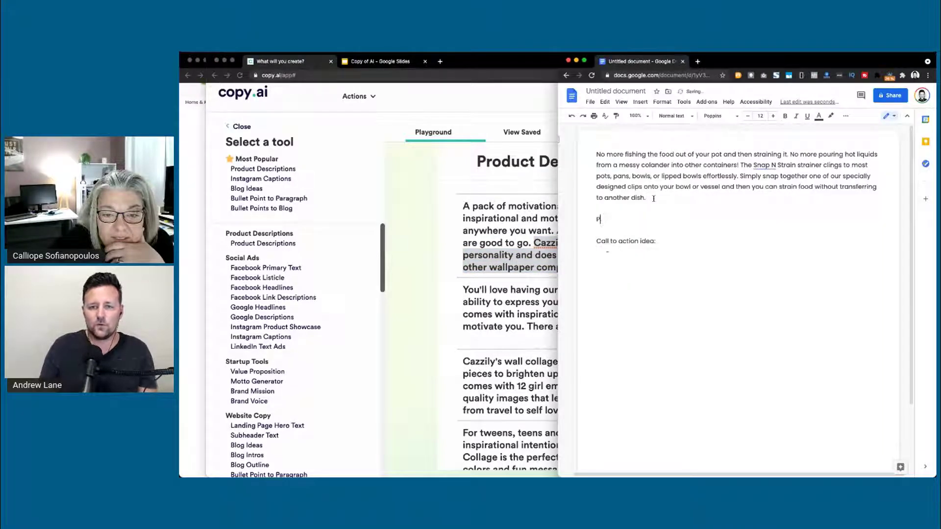
{"action": "type", "text": "roblems it solve"}
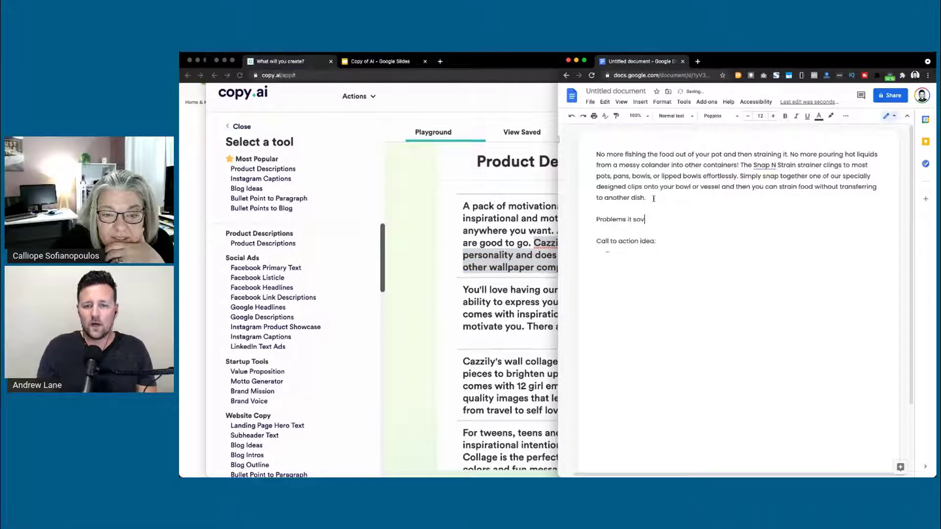
{"action": "type", "text": "s:"}
{"action": "key", "text": "Return"}
{"action": "key", "text": "super+v"}
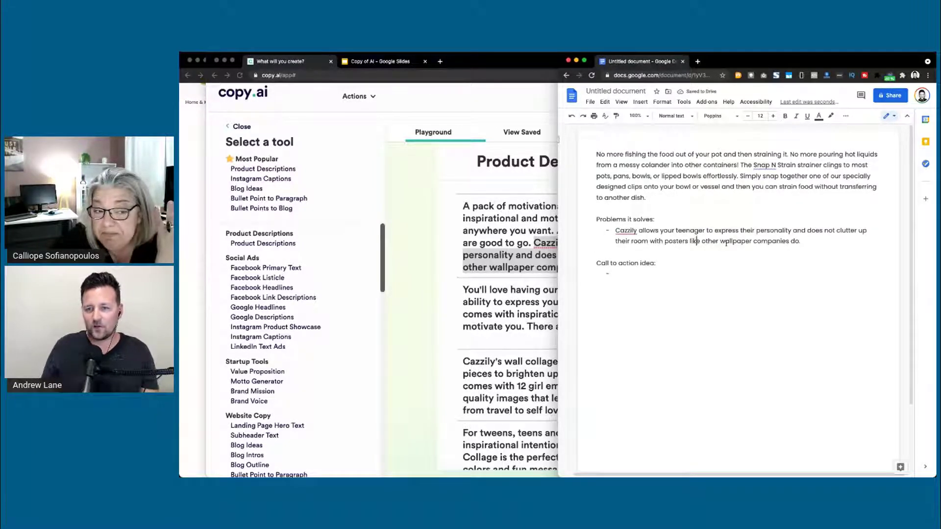
- Try the document zoom at 150% and return it to 100%
{"action": "left_click", "coordinate": [635, 115]}
{"action": "left_click", "coordinate": [639, 213]}
{"action": "scroll", "coordinate": [748, 263], "scroll_direction": "right", "scroll_amount": 3}
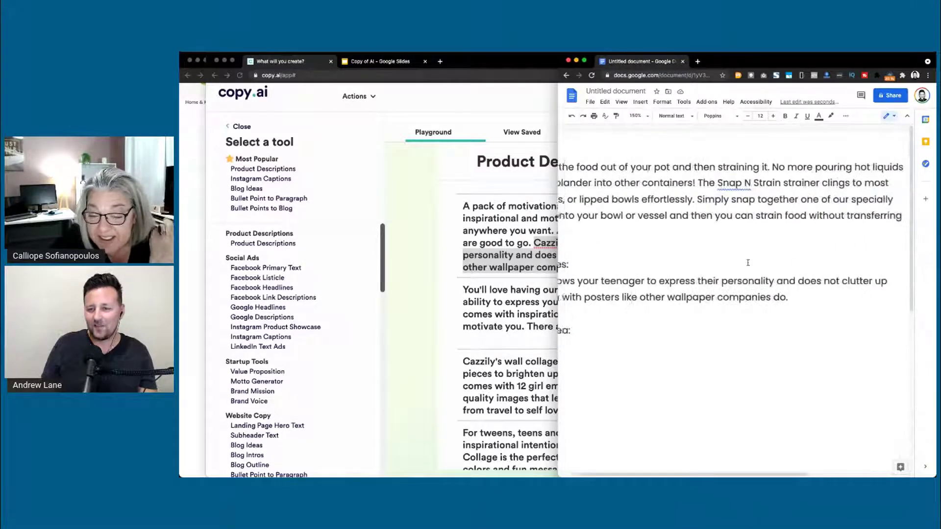
{"action": "scroll", "coordinate": [747, 263], "scroll_direction": "left", "scroll_amount": 4}
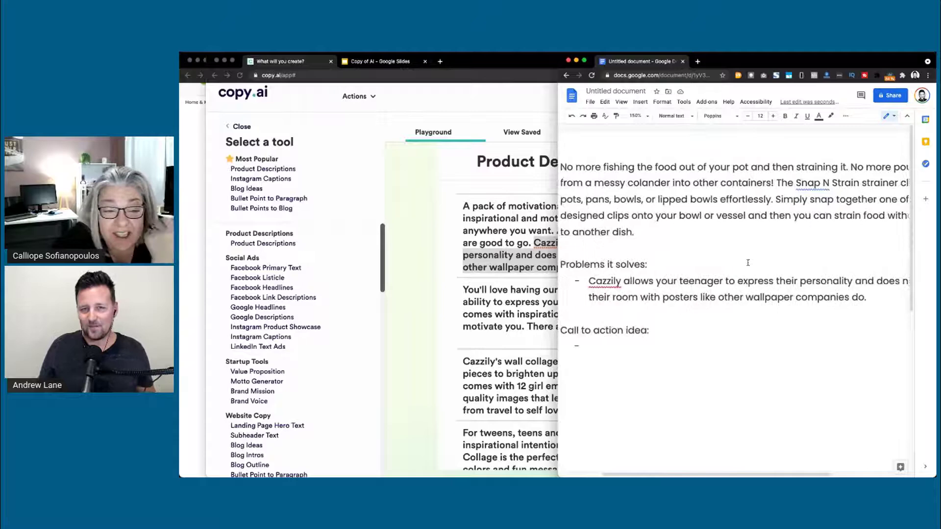
{"action": "left_click", "coordinate": [636, 116]}
{"action": "left_click", "coordinate": [642, 187]}
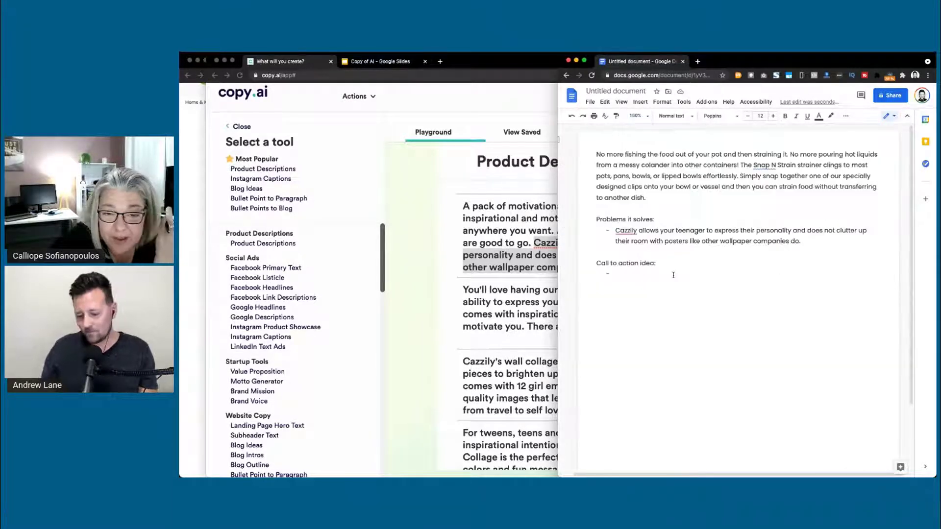
- Enlarge the browser page zoom to 150% and widen the Google Docs window
{"action": "key", "text": "super+equal"}
{"action": "key", "text": "super+equal"}
{"action": "key", "text": "super+equal"}
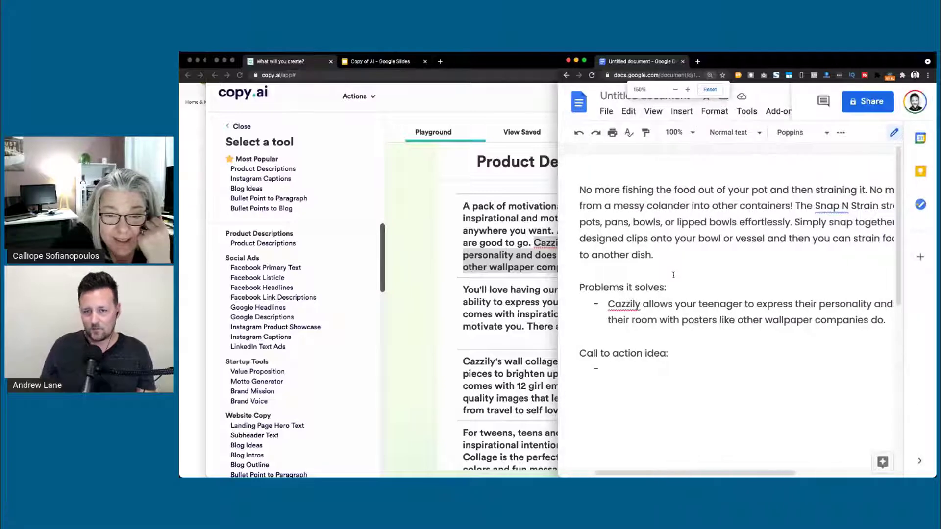
{"action": "scroll", "coordinate": [673, 275], "scroll_direction": "right", "scroll_amount": 2}
{"action": "left_click_drag", "start_coordinate": [558, 265], "coordinate": [476, 259]}
{"action": "scroll", "coordinate": [556, 251], "scroll_direction": "left", "scroll_amount": 1}
- Switch back to copy.ai and select the whole result beginning "Cazzilly is a new pack of inspirational wall prints"
{"action": "left_click", "coordinate": [443, 279]}
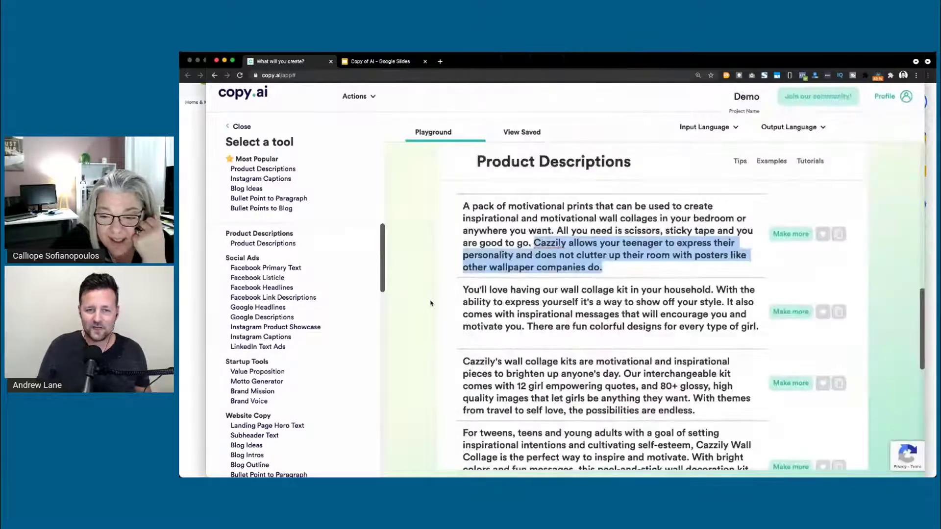
{"action": "scroll", "coordinate": [444, 279], "scroll_direction": "up", "scroll_amount": 3}
{"action": "scroll", "coordinate": [444, 279], "scroll_direction": "up", "scroll_amount": 5}
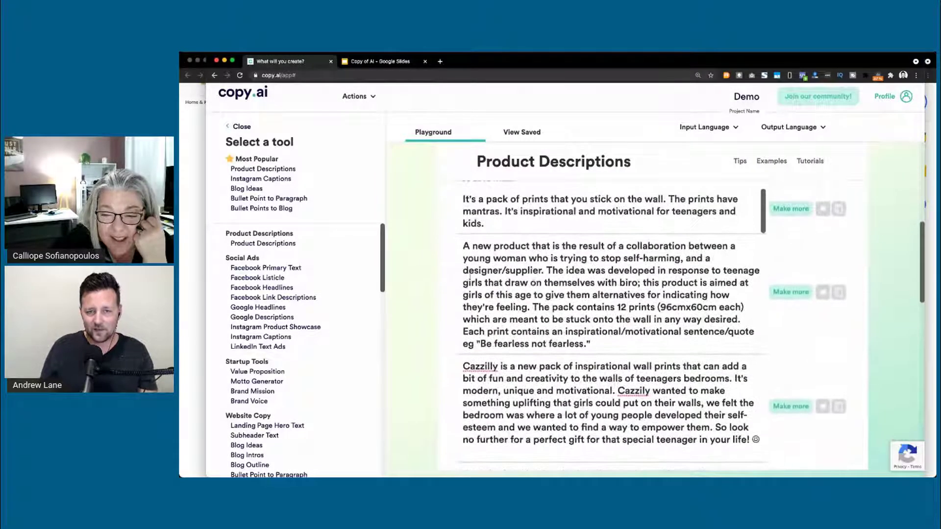
{"action": "scroll", "coordinate": [573, 307], "scroll_direction": "down", "scroll_amount": 3}
{"action": "triple_click", "coordinate": [583, 335]}
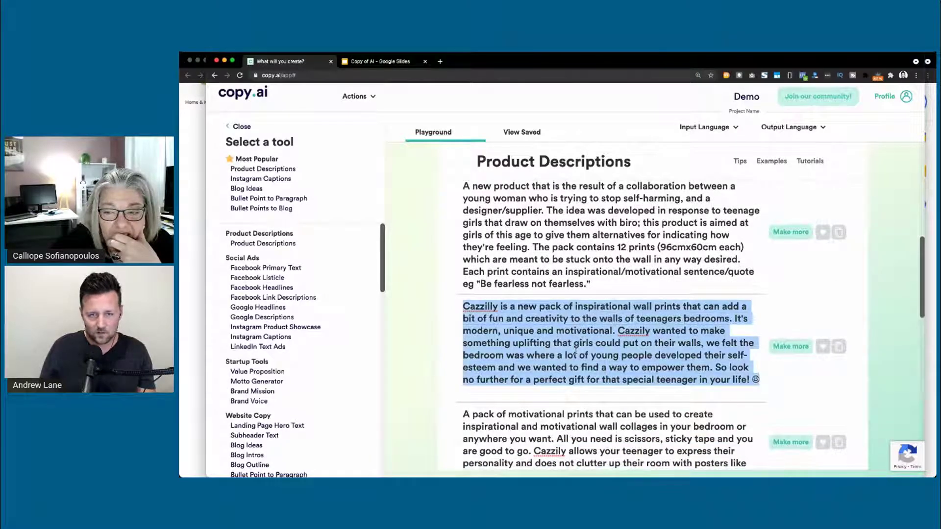
- Browse the tool list down to the Personal Tools, and review the Brainstorming Tools and Writing Tools groups in close-up
{"action": "scroll", "coordinate": [576, 352], "scroll_direction": "up", "scroll_amount": 15}
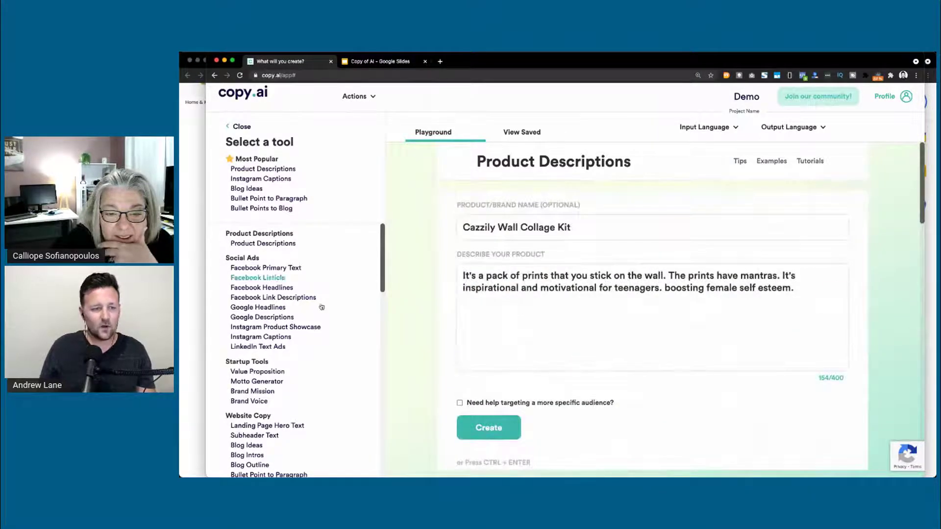
{"action": "scroll", "coordinate": [319, 308], "scroll_direction": "down", "scroll_amount": 9}
{"action": "scroll", "coordinate": [247, 300], "scroll_direction": "down", "scroll_amount": 2}
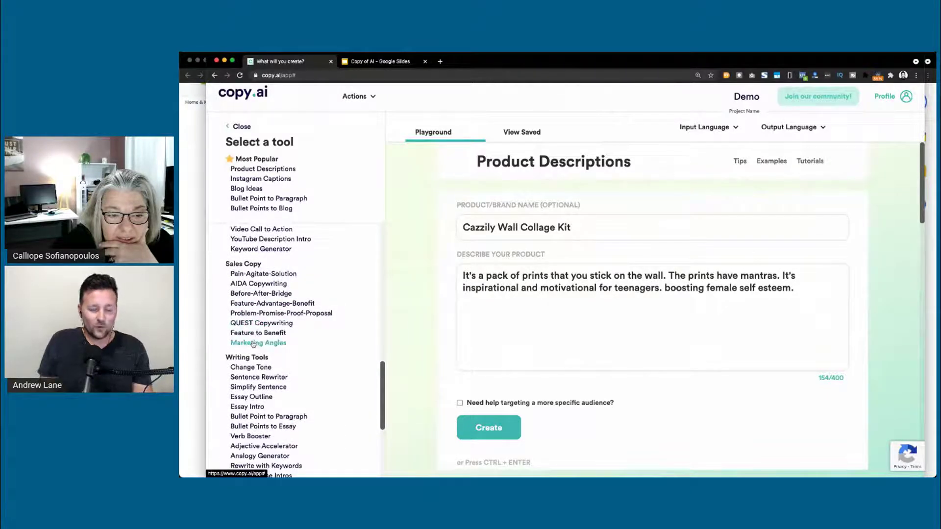
{"action": "scroll", "coordinate": [253, 344], "scroll_direction": "down", "scroll_amount": 7}
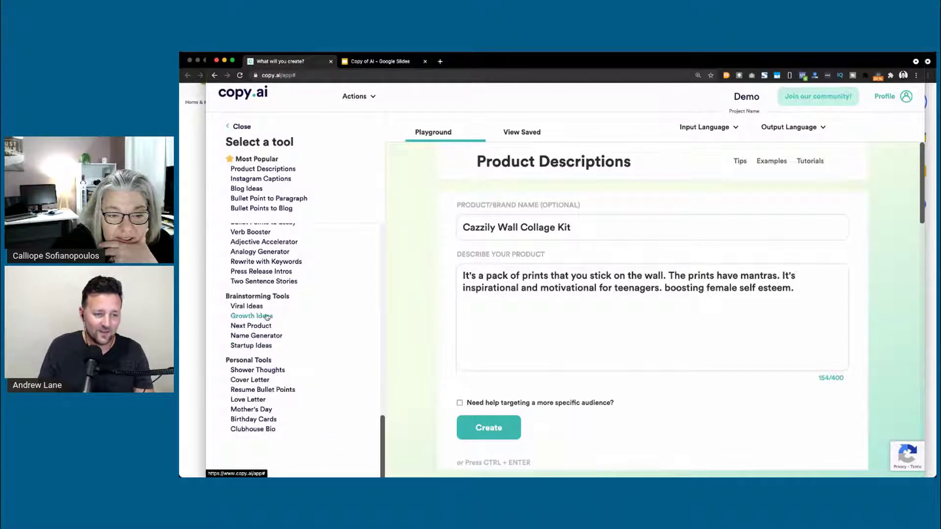
{"action": "scroll", "coordinate": [263, 415], "scroll_direction": "up", "scroll_amount": 5}
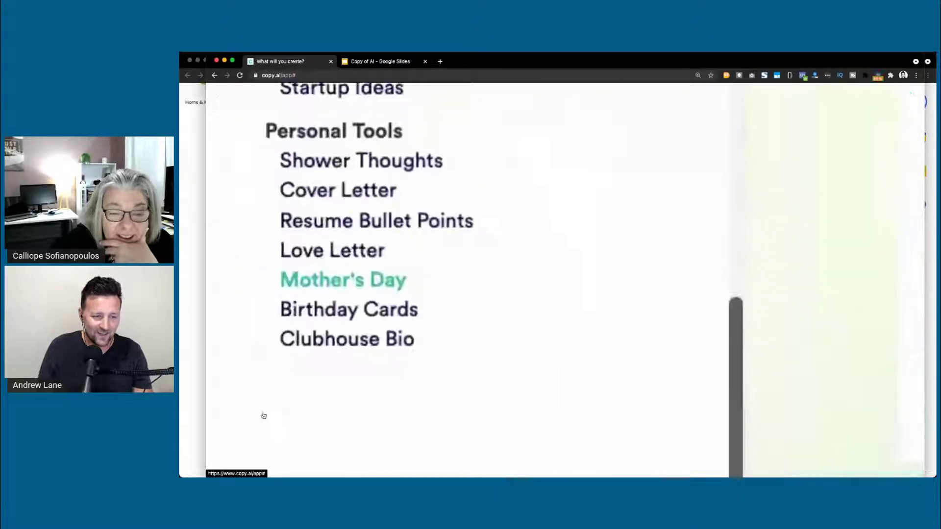
{"action": "scroll", "coordinate": [330, 314], "scroll_direction": "up", "scroll_amount": 1}
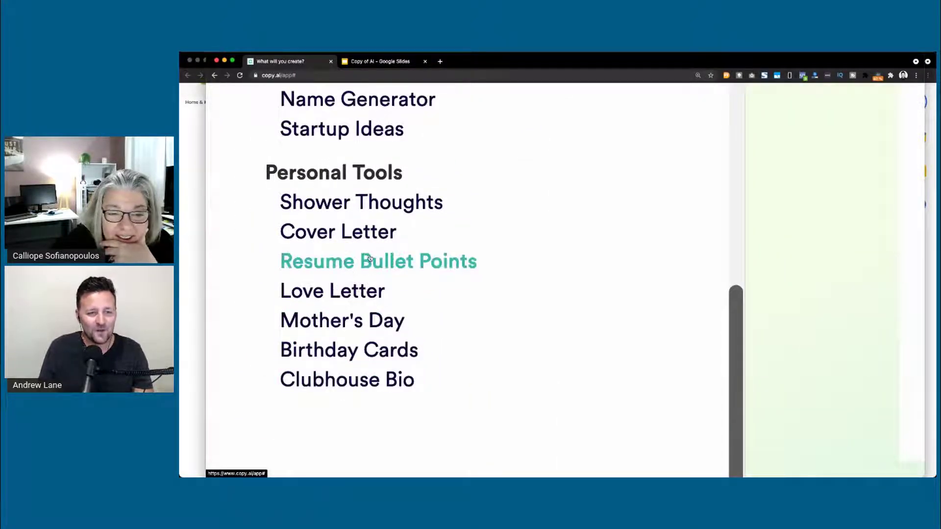
{"action": "scroll", "coordinate": [342, 206], "scroll_direction": "up", "scroll_amount": 5}
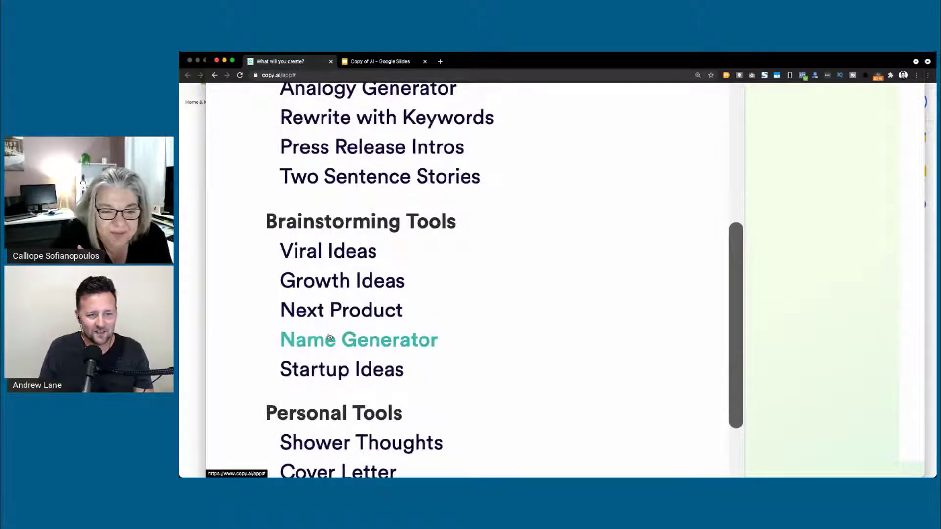
{"action": "scroll", "coordinate": [329, 251], "scroll_direction": "up", "scroll_amount": 4}
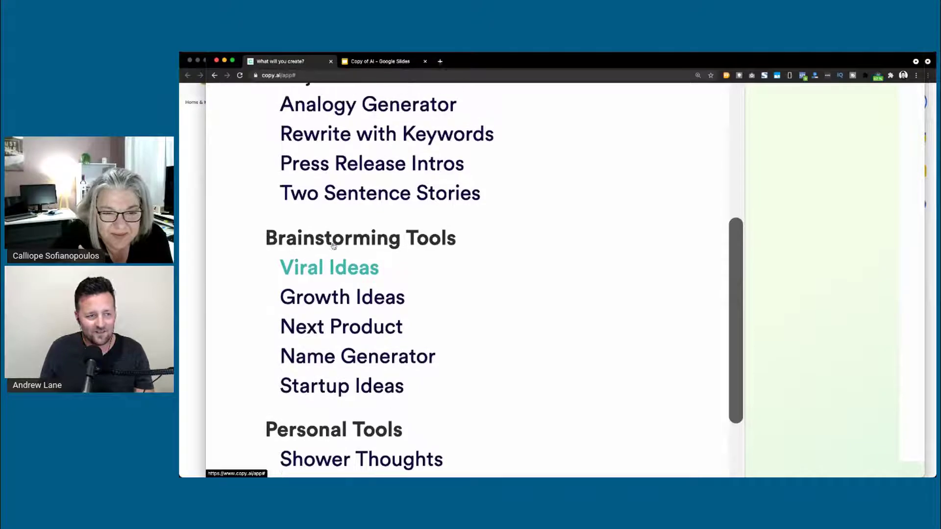
{"action": "scroll", "coordinate": [334, 247], "scroll_direction": "up", "scroll_amount": 3}
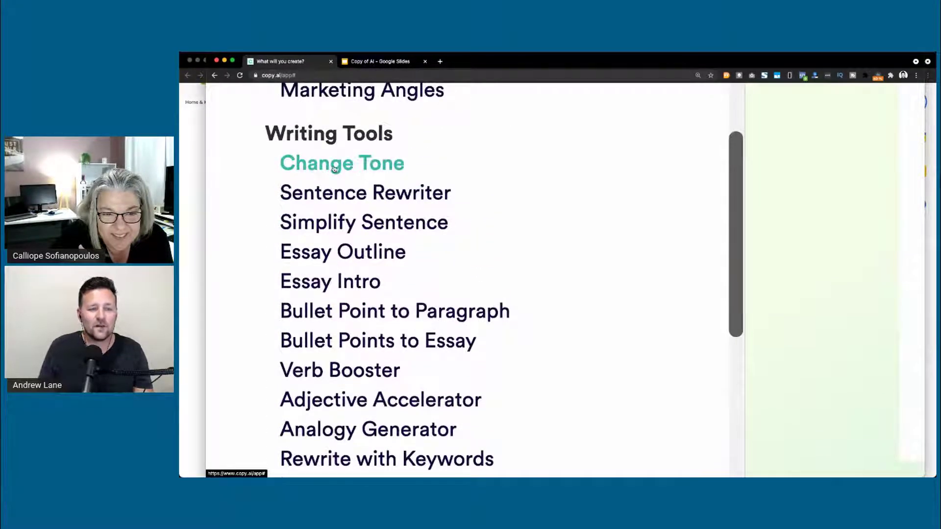
- Open the Change Tone tool and replace the text to rewrite with the copied "Cazzilly is a new pack of inspirational wall prints" description
{"action": "scroll", "coordinate": [334, 169], "scroll_direction": "down", "scroll_amount": 5}
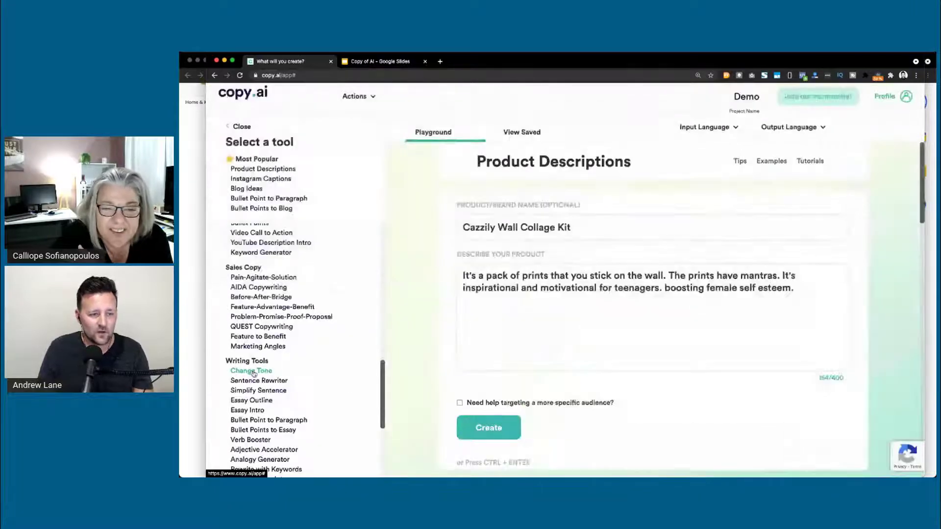
{"action": "left_click", "coordinate": [251, 371]}
{"action": "triple_click", "coordinate": [527, 289]}
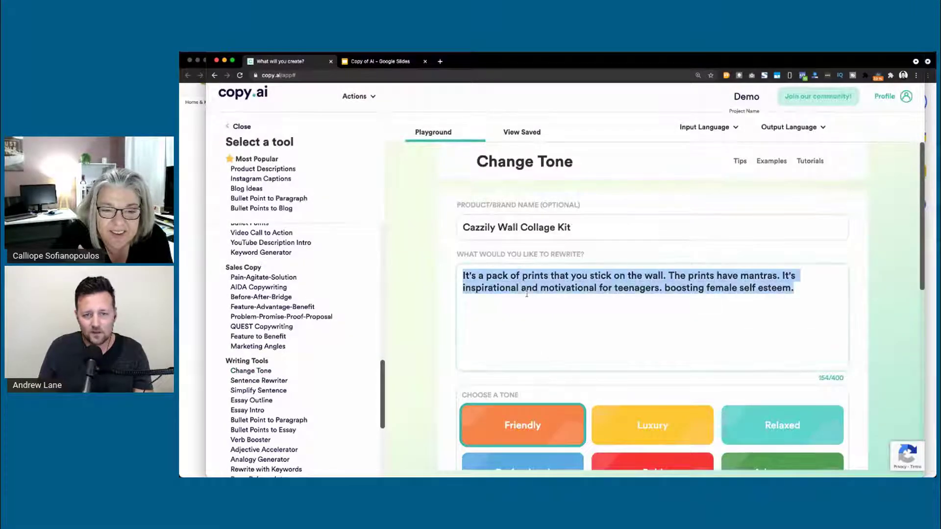
{"action": "type", "text": "Cazzilly is a new pack of inspirational wall prints that can add a bit of fun and creativity to the walls of teenagers bedrooms. It's modern, unique and motivational. Cazzily wanted to make something uplifting that girls could put on their walls, we felt the bedroom was where a lot of young people developed their self-esteem and we wanted to find a way to empower them. So look no further for a perfect gift for that special teenager in your life! ☺"}
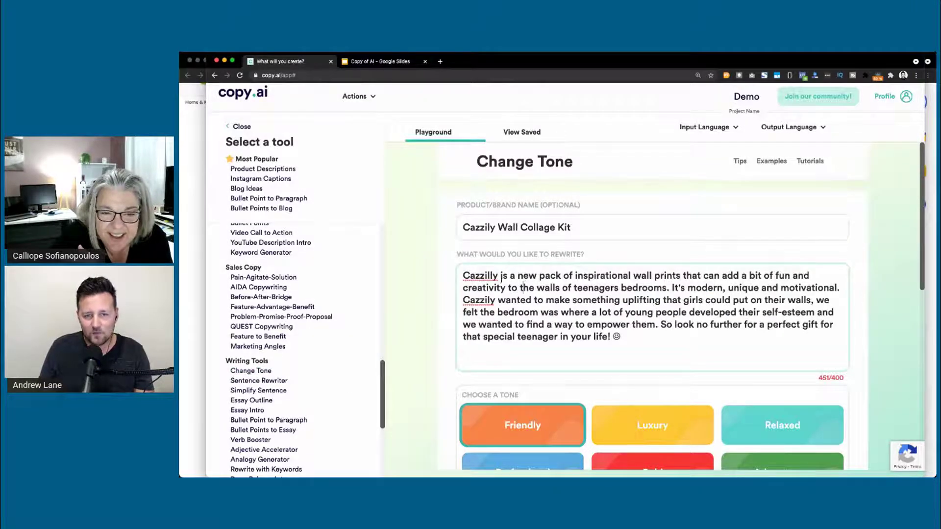
- Choose the Empathetic tone and try to create rewrites of the full description
{"action": "left_click_drag", "start_coordinate": [463, 276], "coordinate": [667, 328]}
{"action": "scroll", "coordinate": [667, 328], "scroll_direction": "down", "scroll_amount": 3}
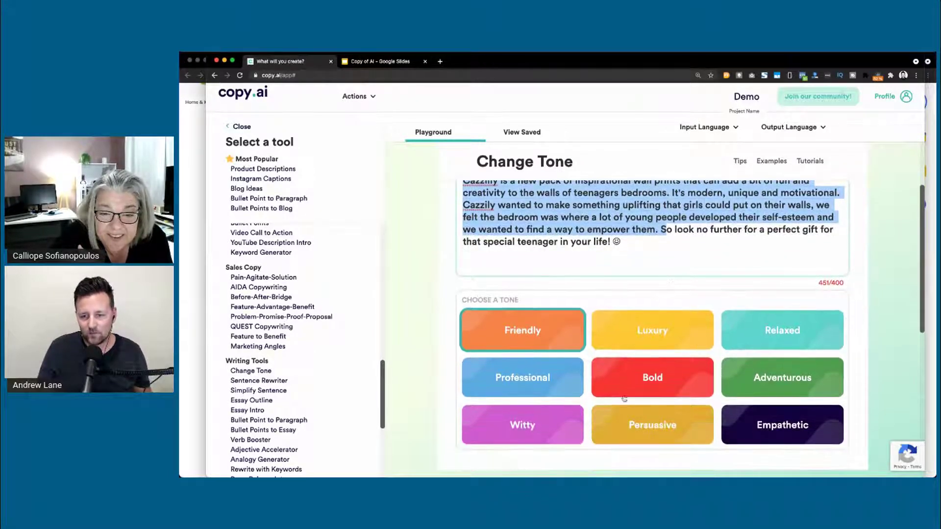
{"action": "left_click", "coordinate": [778, 423]}
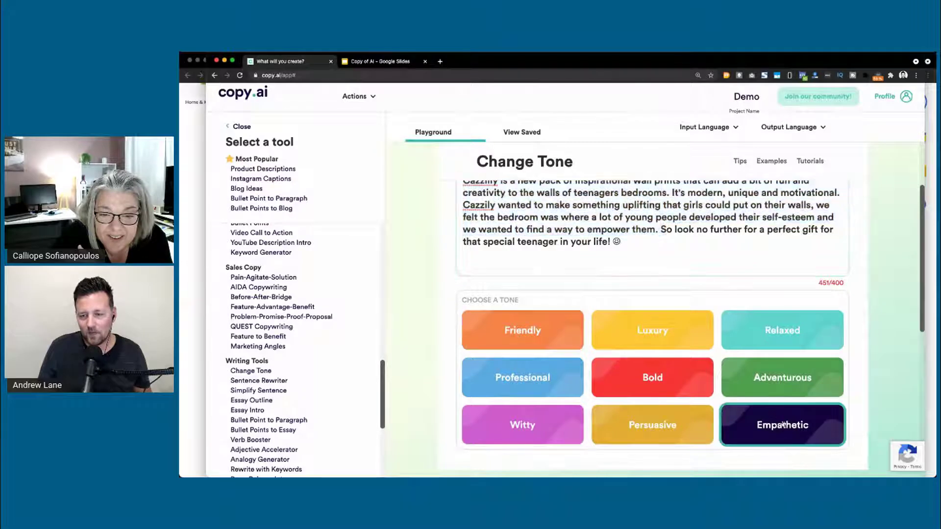
{"action": "scroll", "coordinate": [782, 424], "scroll_direction": "down", "scroll_amount": 2}
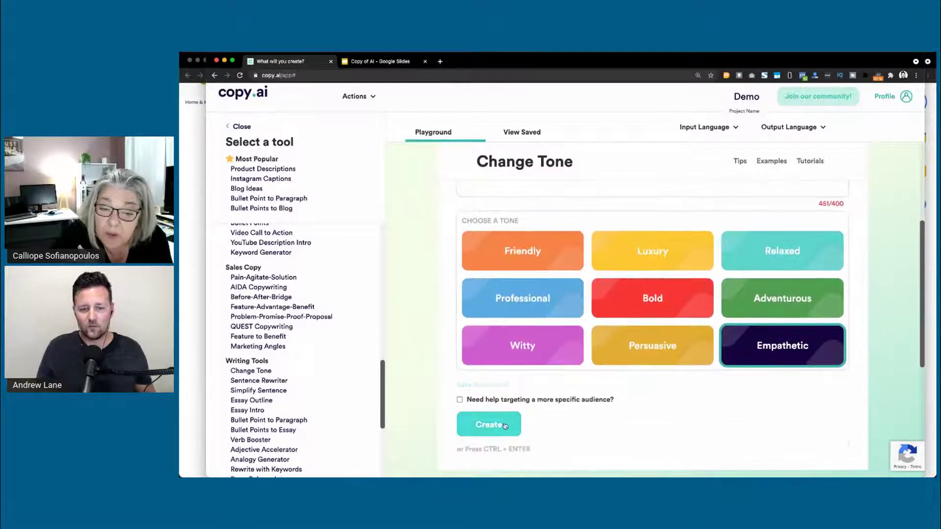
{"action": "left_click", "coordinate": [489, 422]}
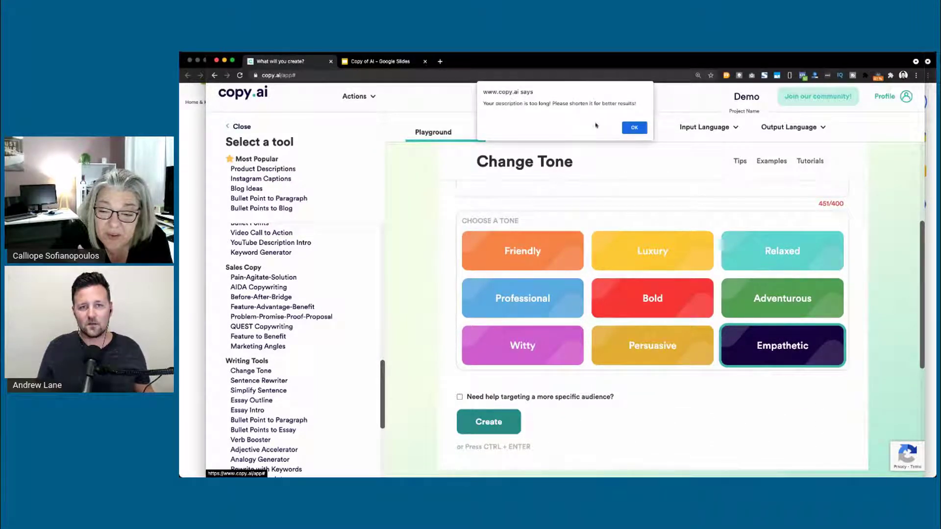
- Delete the closing sentence starting "So look no further for a perfect gift" from the source text and create the Empathetic rewrites
{"action": "left_click", "coordinate": [634, 127]}
{"action": "left_click", "coordinate": [602, 289]}
{"action": "left_click_drag", "start_coordinate": [660, 289], "coordinate": [672, 310]}
{"action": "key", "text": "BackSpace"}
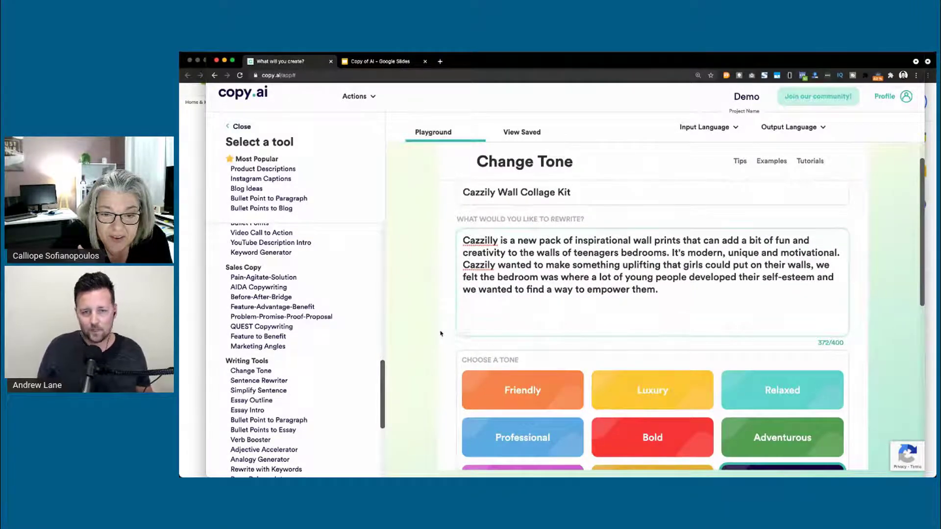
{"action": "scroll", "coordinate": [453, 338], "scroll_direction": "down", "scroll_amount": 1}
{"action": "scroll", "coordinate": [548, 323], "scroll_direction": "down", "scroll_amount": 5}
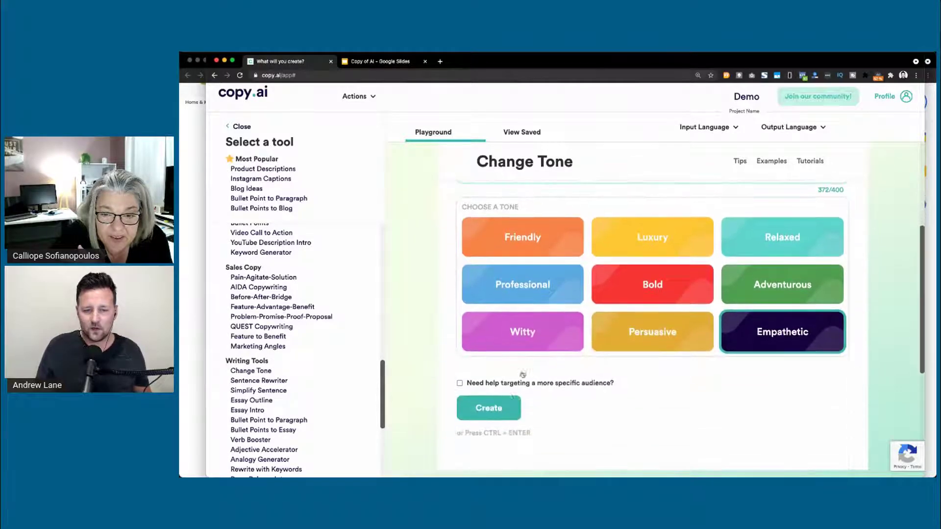
{"action": "left_click", "coordinate": [504, 406]}
- Review the source text and read through the Empathetic rewrites of the Cazzily description
{"action": "scroll", "coordinate": [509, 404], "scroll_direction": "up", "scroll_amount": 2}
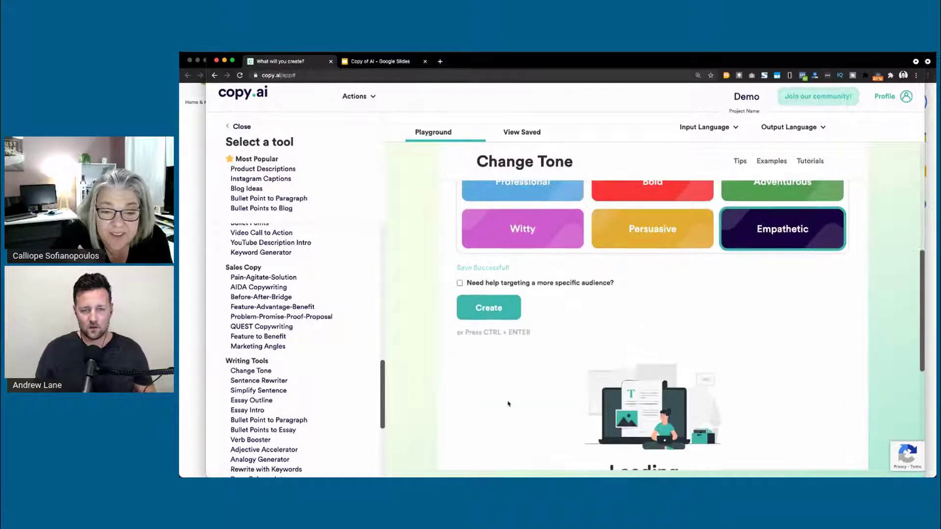
{"action": "scroll", "coordinate": [508, 402], "scroll_direction": "up", "scroll_amount": 2}
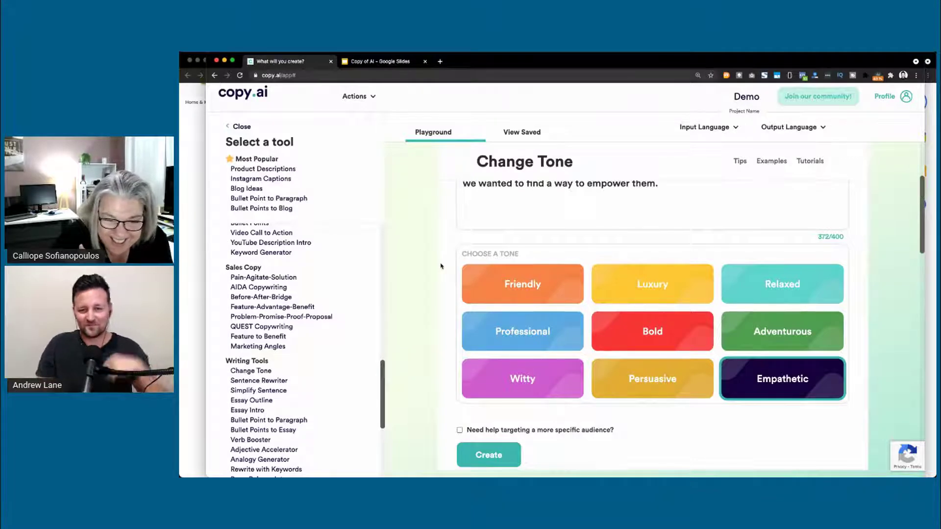
{"action": "scroll", "coordinate": [440, 266], "scroll_direction": "up", "scroll_amount": 1}
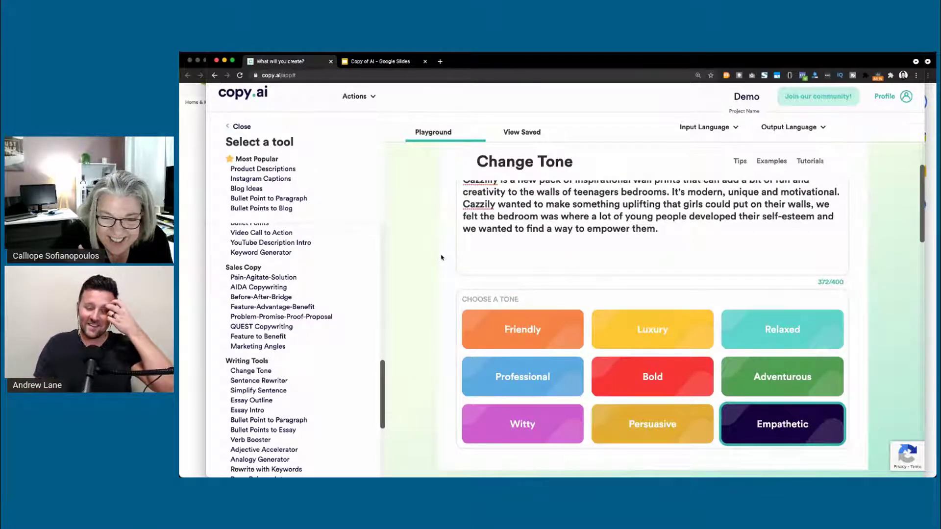
{"action": "scroll", "coordinate": [441, 257], "scroll_direction": "up", "scroll_amount": 1}
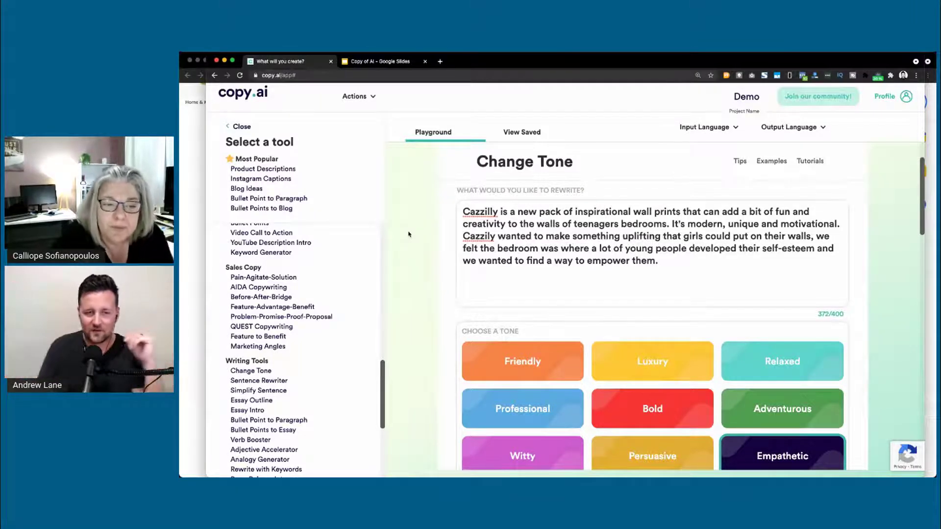
{"action": "scroll", "coordinate": [408, 235], "scroll_direction": "down", "scroll_amount": 2}
{"action": "scroll", "coordinate": [409, 234], "scroll_direction": "down", "scroll_amount": 4}
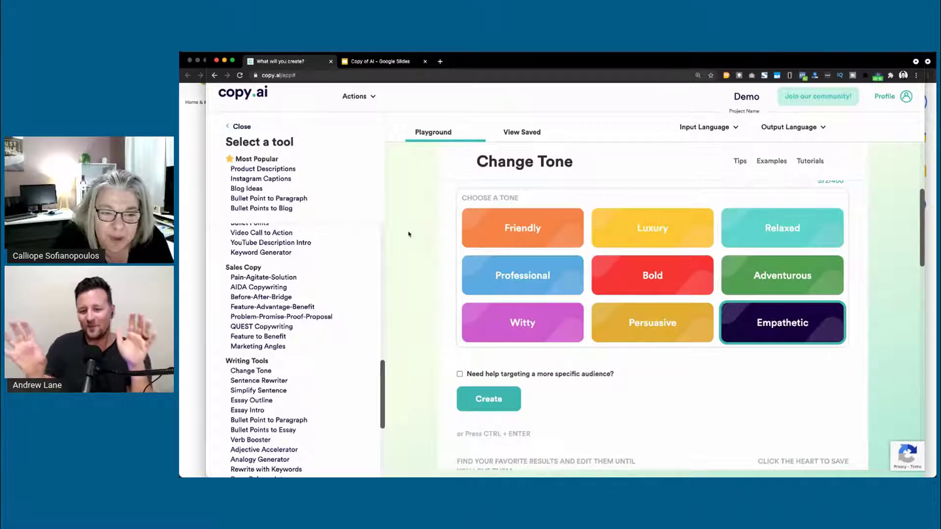
{"action": "scroll", "coordinate": [409, 235], "scroll_direction": "down", "scroll_amount": 5}
{"action": "scroll", "coordinate": [409, 234], "scroll_direction": "down", "scroll_amount": 4}
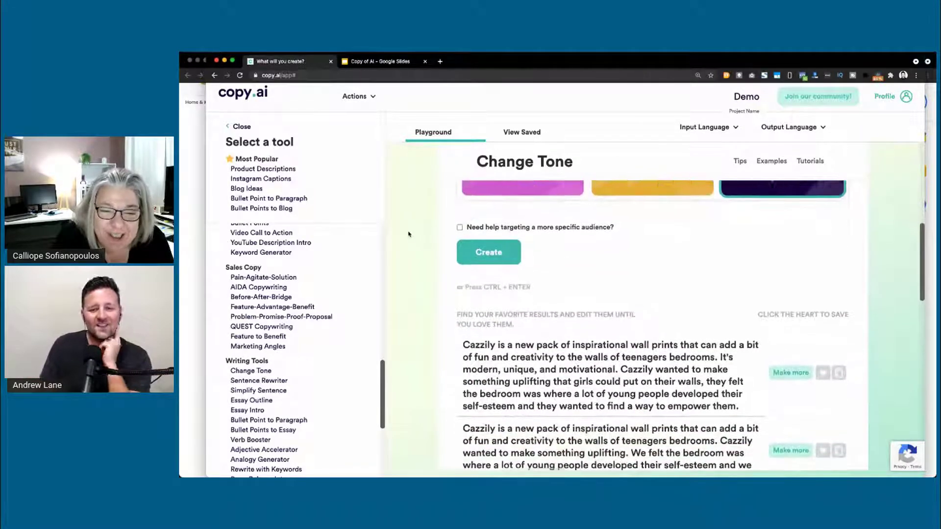
{"action": "scroll", "coordinate": [409, 234], "scroll_direction": "down", "scroll_amount": 3}
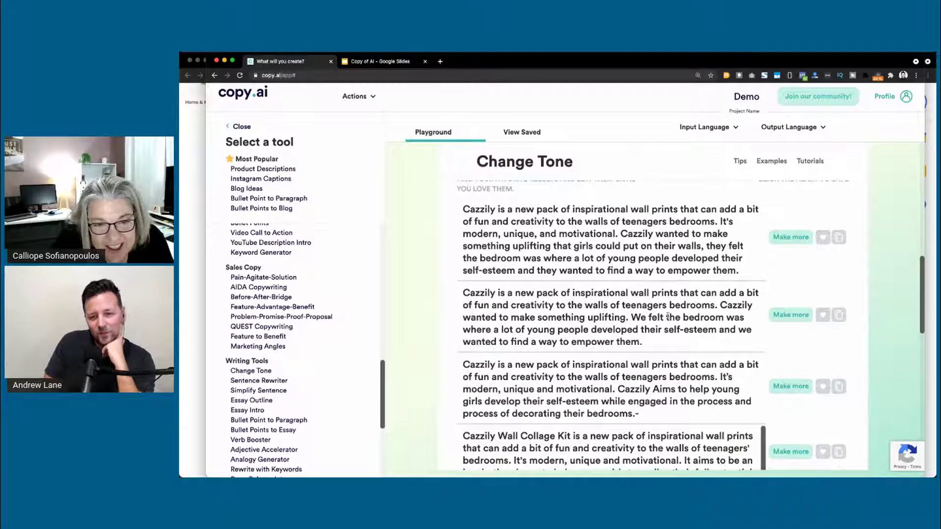
{"action": "scroll", "coordinate": [579, 326], "scroll_direction": "down", "scroll_amount": 3}
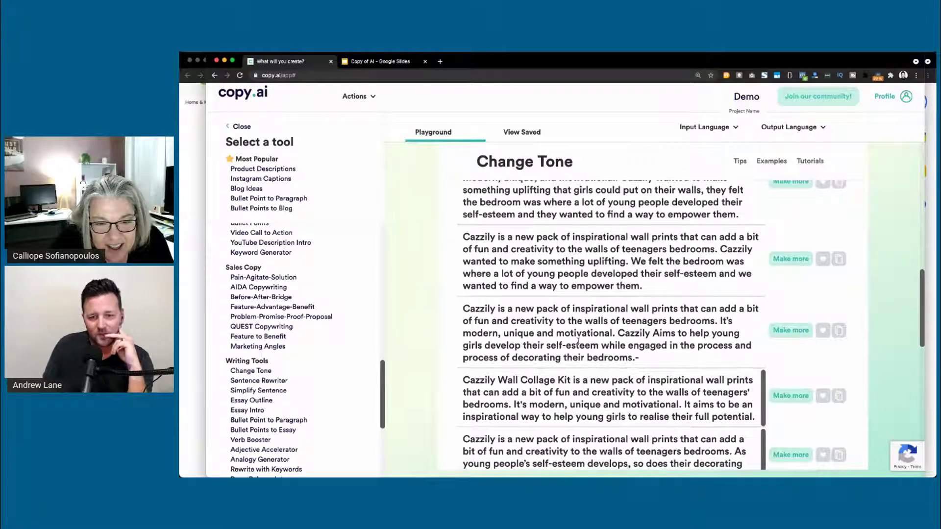
{"action": "scroll", "coordinate": [588, 334], "scroll_direction": "down", "scroll_amount": 2}
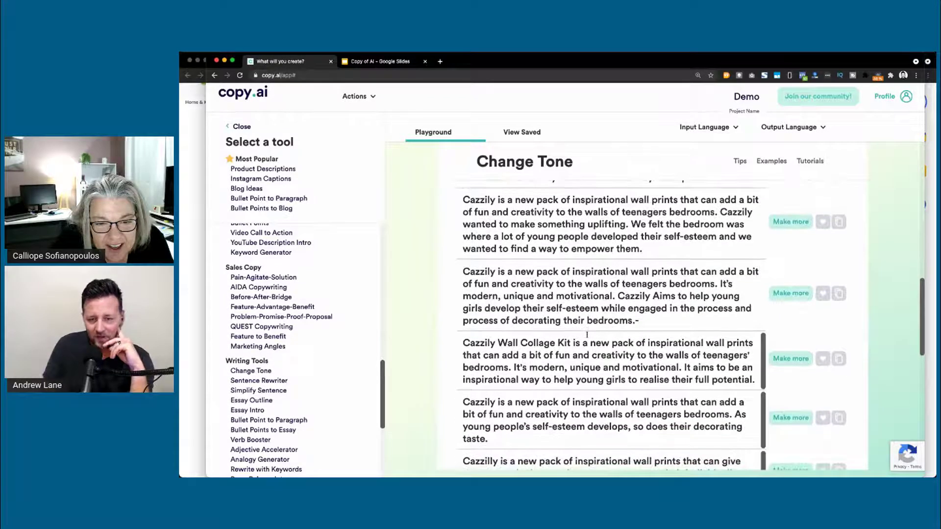
{"action": "scroll", "coordinate": [587, 335], "scroll_direction": "down", "scroll_amount": 2}
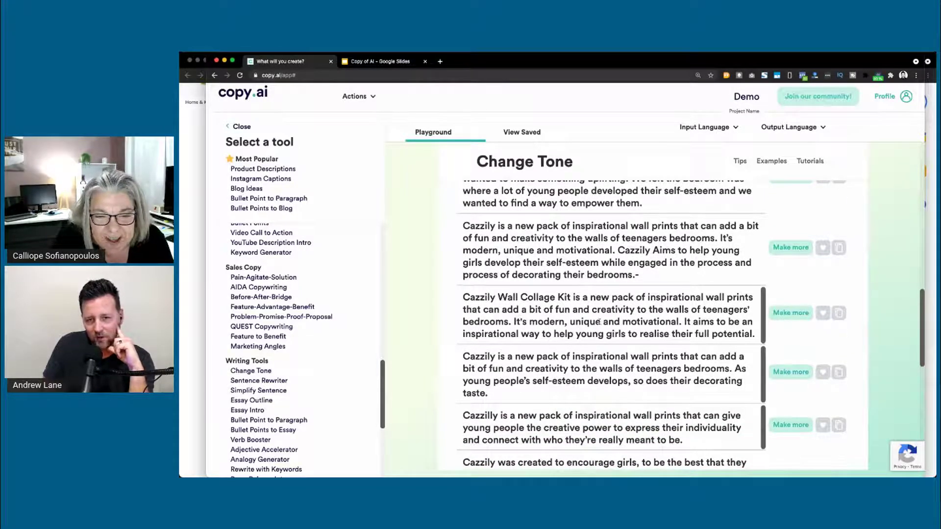
- Highlight "It's modern, unique and motivational" and "girls to realise their full potential." in the Cazzily Wall Collage Kit result, and read the remaining results
{"action": "left_click_drag", "start_coordinate": [515, 321], "coordinate": [678, 321]}
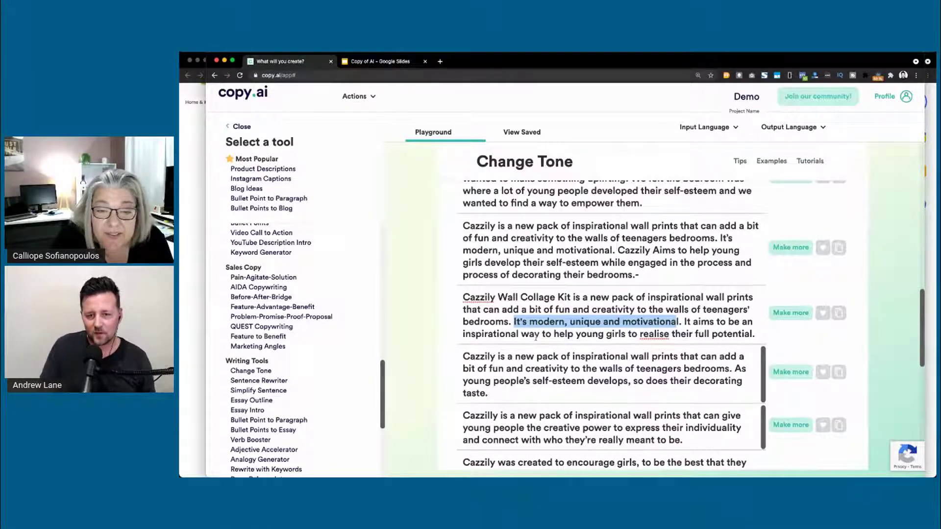
{"action": "left_click_drag", "start_coordinate": [612, 333], "coordinate": [755, 334]}
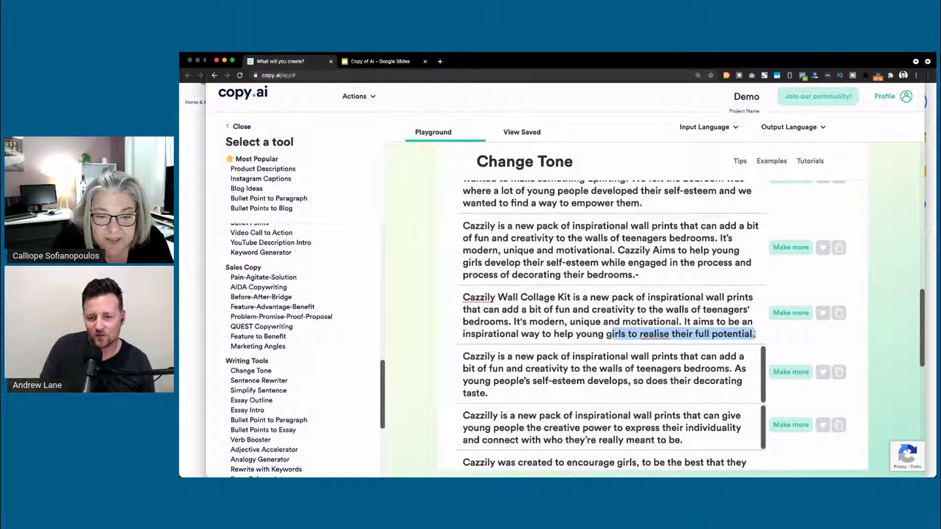
{"action": "scroll", "coordinate": [755, 335], "scroll_direction": "down", "scroll_amount": 1}
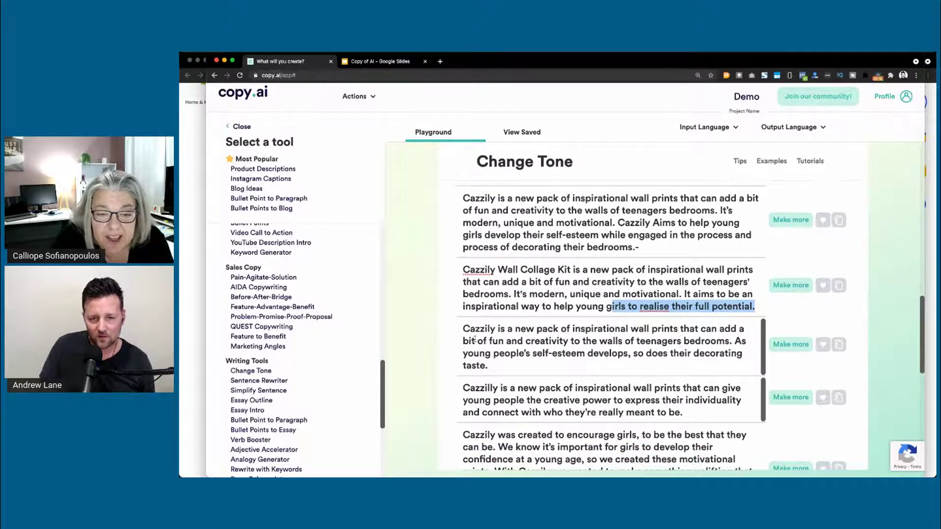
{"action": "scroll", "coordinate": [554, 345], "scroll_direction": "down", "scroll_amount": 2}
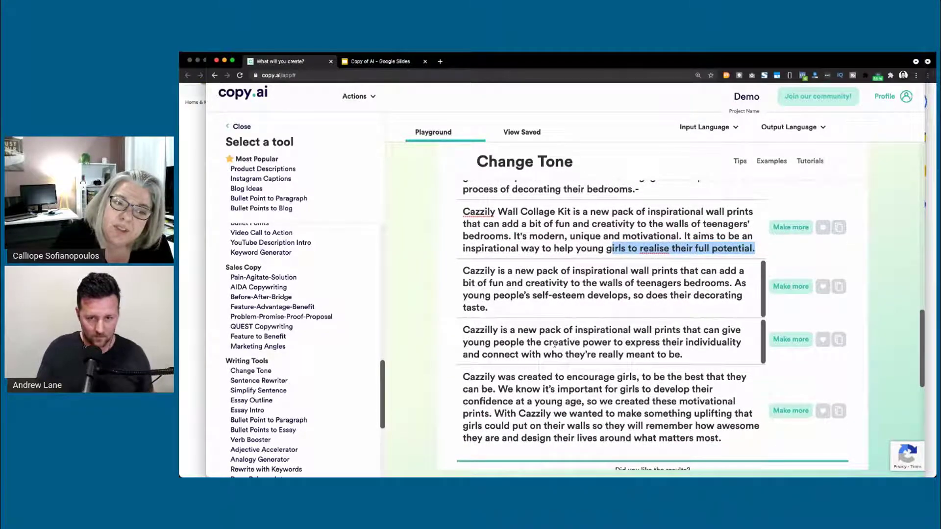
- Copy "creative power to express their individuality and connect with who they're really meant to be." from the results and switch to the Google Docs document
{"action": "left_click_drag", "start_coordinate": [544, 342], "coordinate": [706, 358]}
{"action": "key", "text": "super+c"}
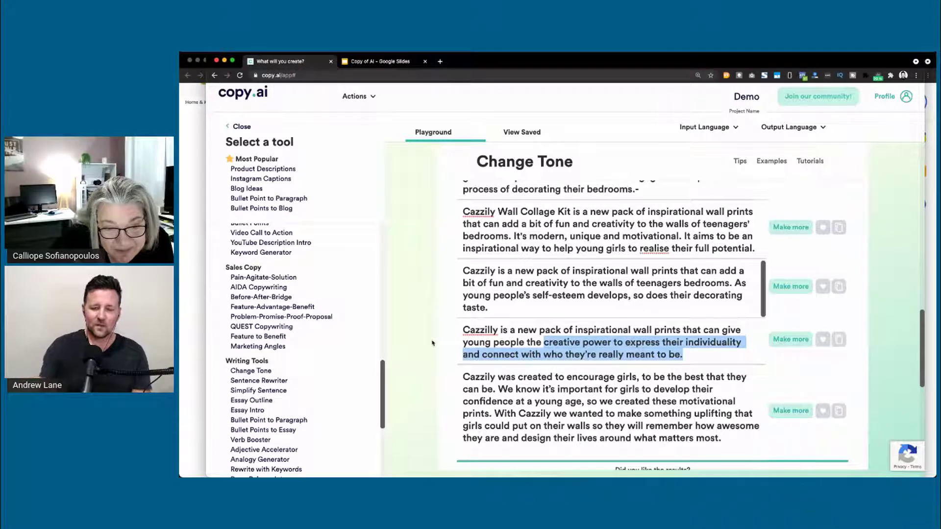
{"action": "key", "text": "super+grave"}
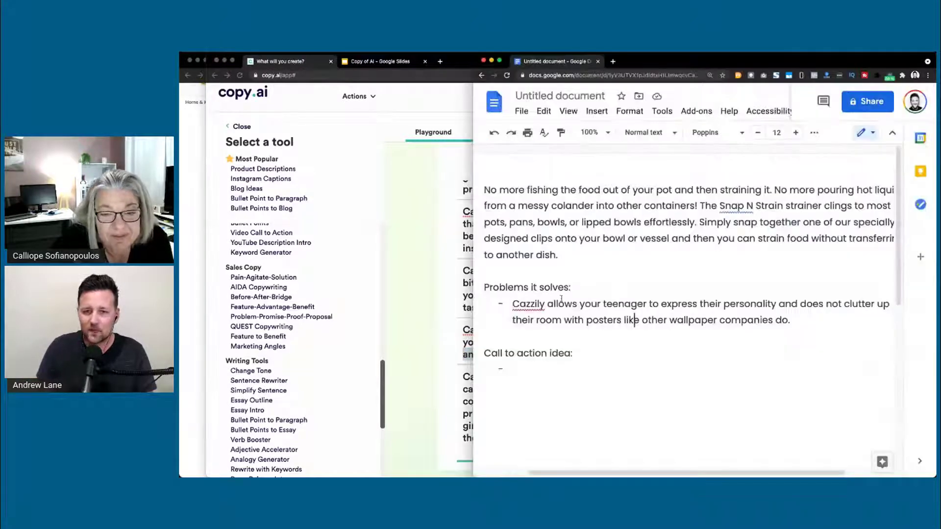
- Add a "Benefits:" heading between the problems and the call to action idea, with the copied phrase as a dash bullet beneath it
{"action": "key", "text": "Return"}
{"action": "key", "text": "Return"}
{"action": "key", "text": "Return"}
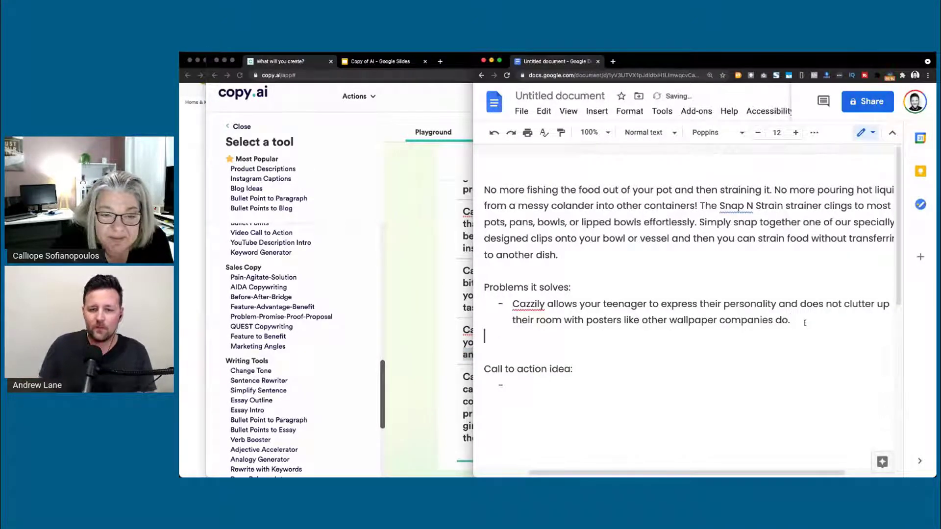
{"action": "type", "text": "Bunefits:"}
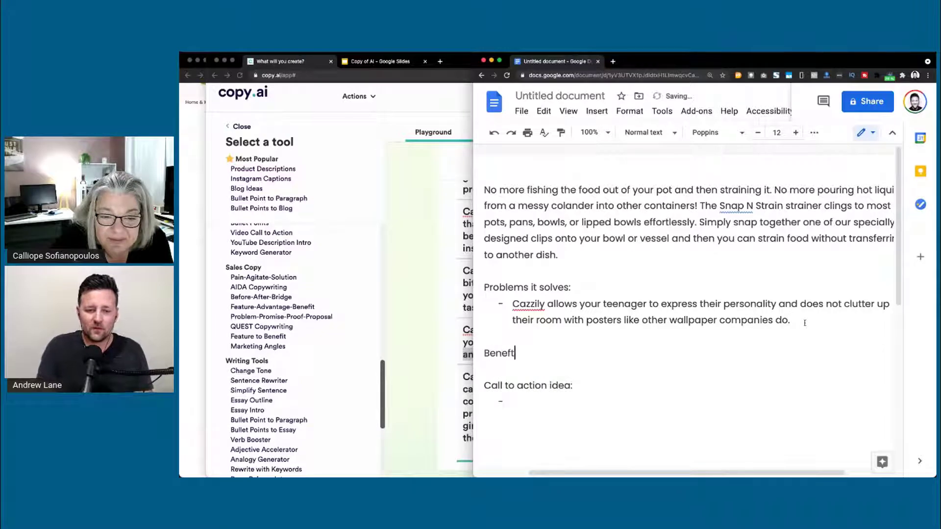
{"action": "key", "text": "Return"}
{"action": "type", "text": "-"}
{"action": "key", "text": "super+v"}
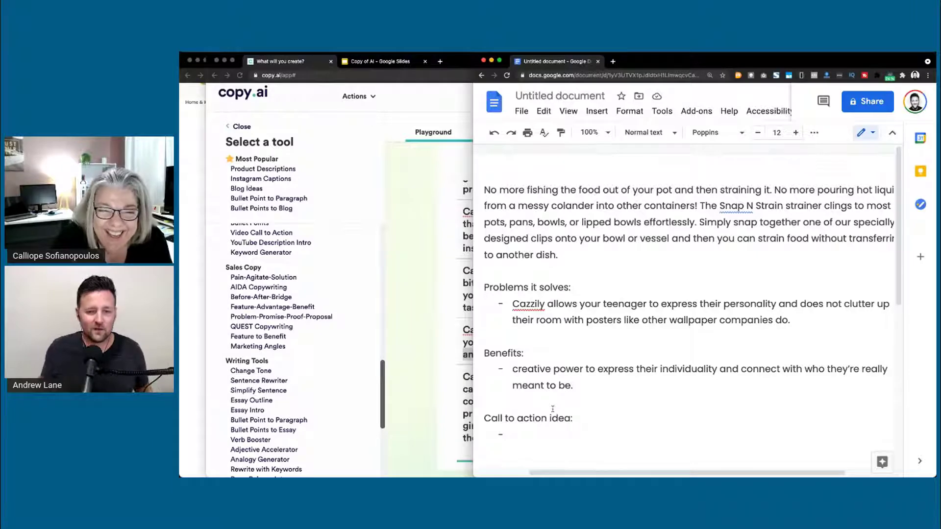
- Back in copy.ai, replace the source text after "put on their walls" with the copied phrase beginning "creative power to express their individuality"
{"action": "left_click", "coordinate": [426, 365]}
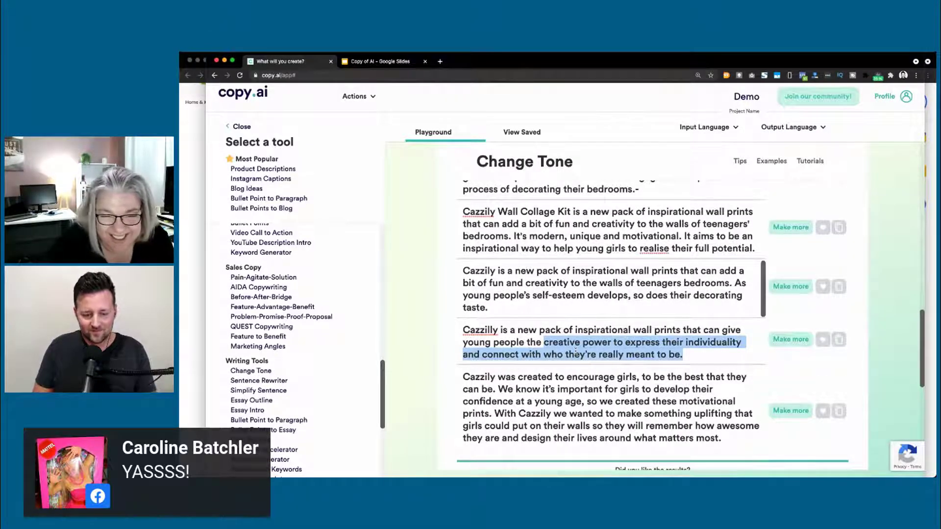
{"action": "scroll", "coordinate": [440, 275], "scroll_direction": "up", "scroll_amount": 5}
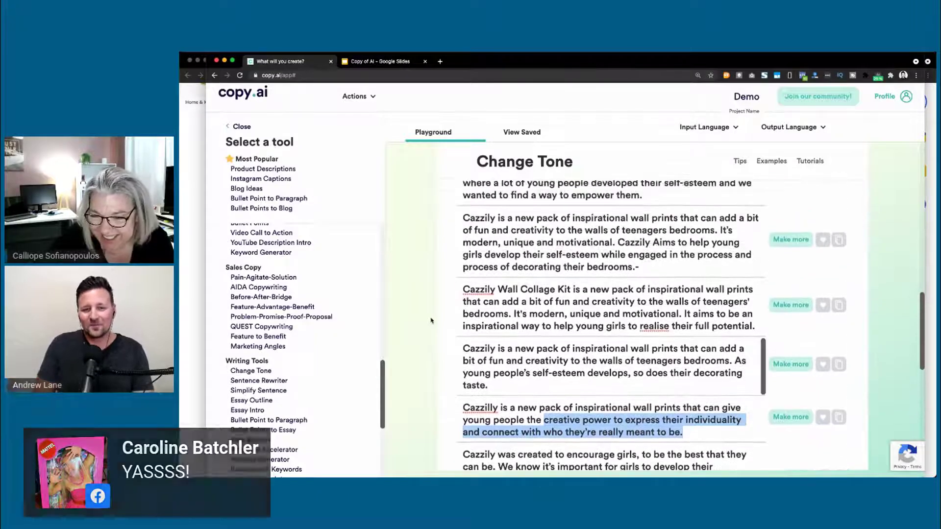
{"action": "scroll", "coordinate": [440, 275], "scroll_direction": "up", "scroll_amount": 10}
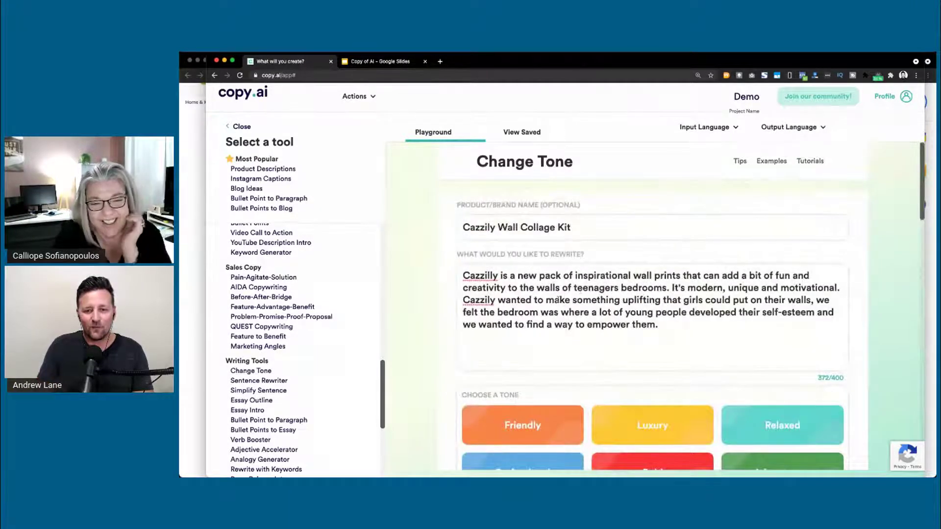
{"action": "left_click", "coordinate": [557, 299]}
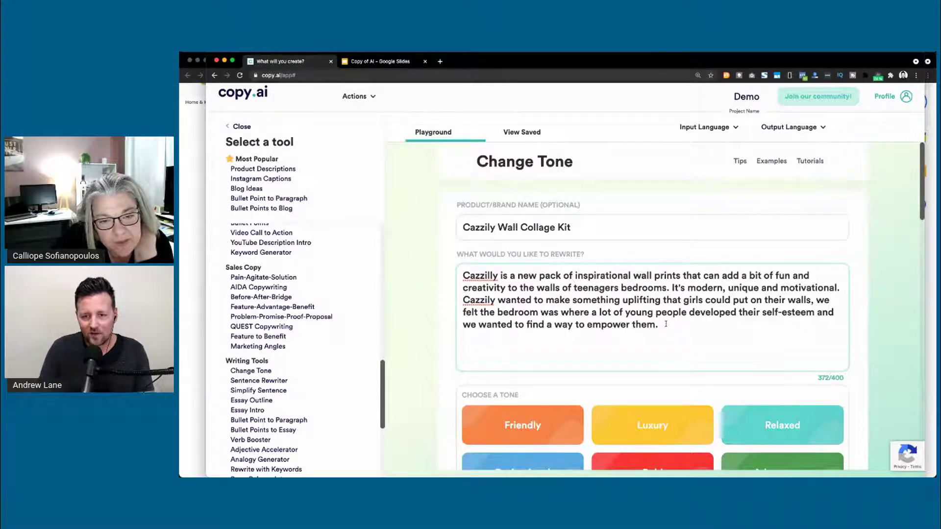
{"action": "type", "text": "creative power to express their individuality and connect with who they’re really meant to be."}
{"action": "key", "text": "super+z"}
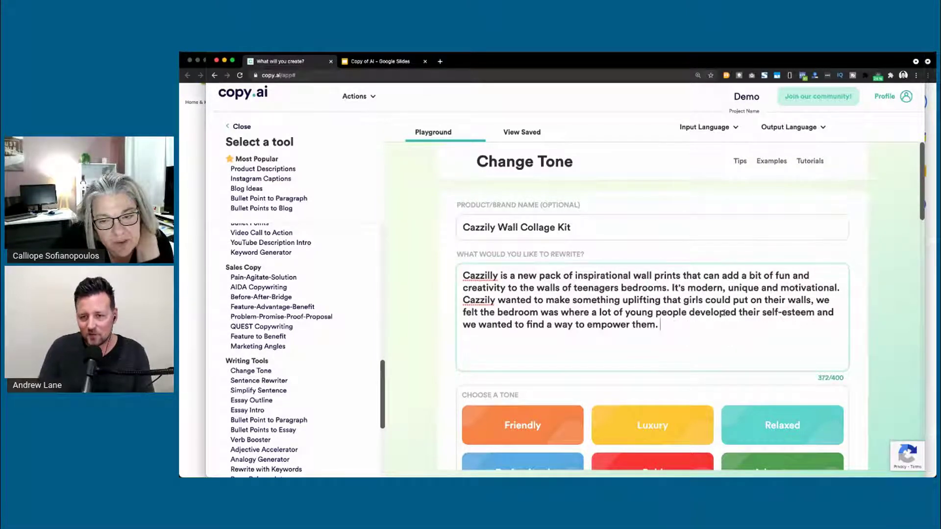
{"action": "left_click", "coordinate": [812, 300], "text": "shift"}
{"action": "key", "text": "BackSpace"}
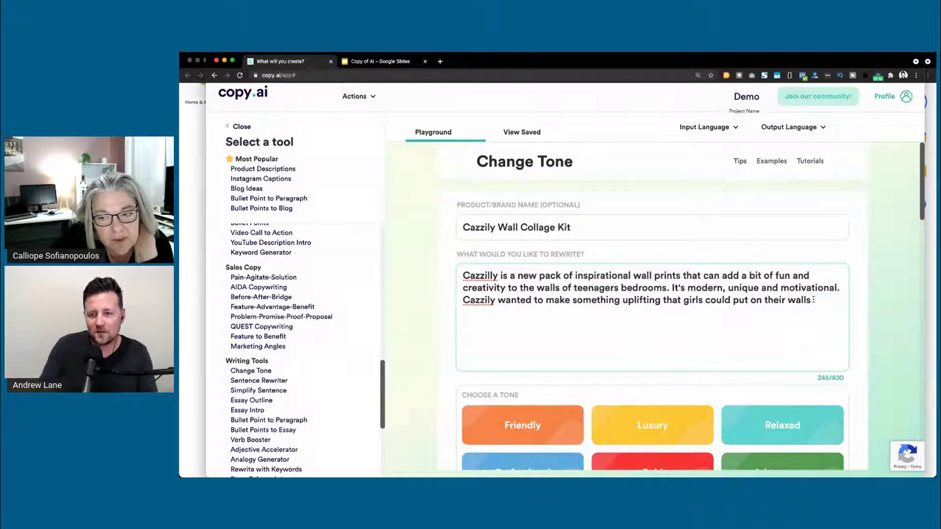
{"action": "type", "text": "creative power to express their individuality and connect with who they're really meant to be."}
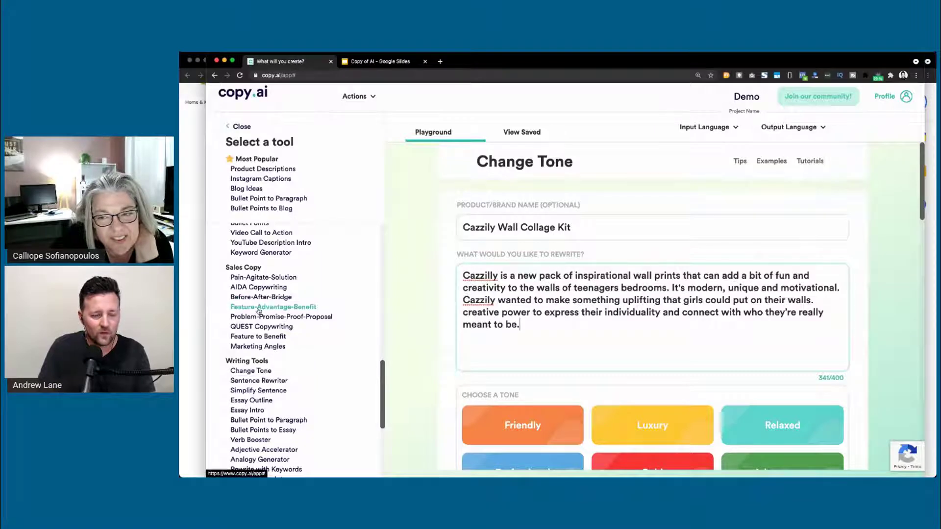
- Open the Feature-Advantage-Benefit tool and generate copy from the existing Cazzily Wall Collage Kit description
{"action": "scroll", "coordinate": [261, 312], "scroll_direction": "up", "scroll_amount": 5}
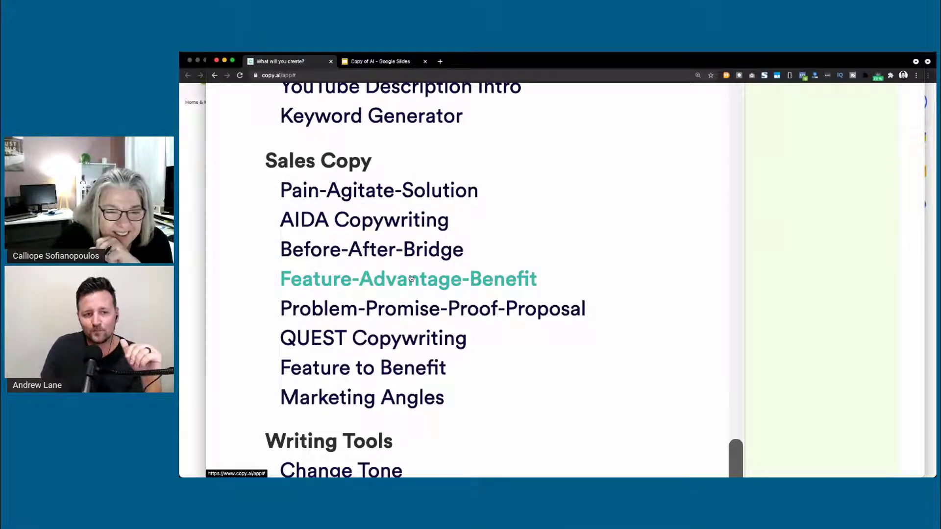
{"action": "key", "text": "super+0"}
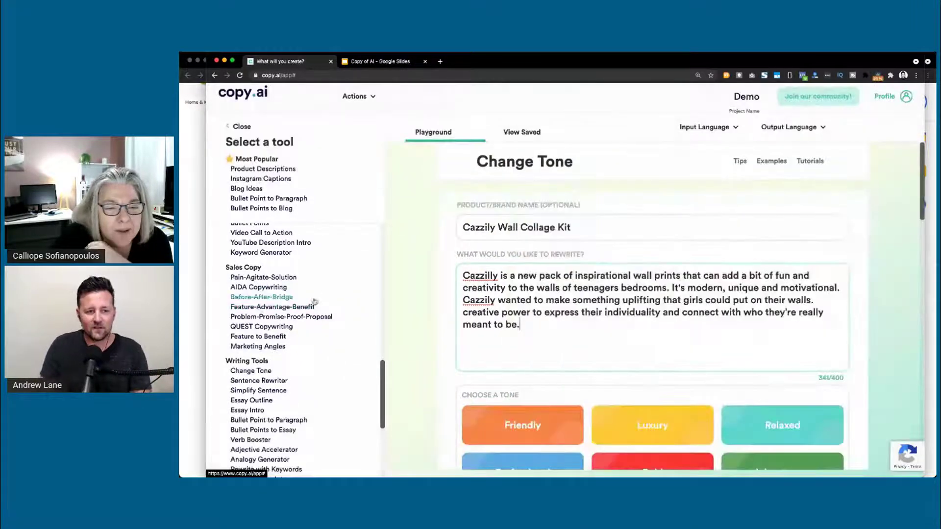
{"action": "left_click", "coordinate": [303, 307]}
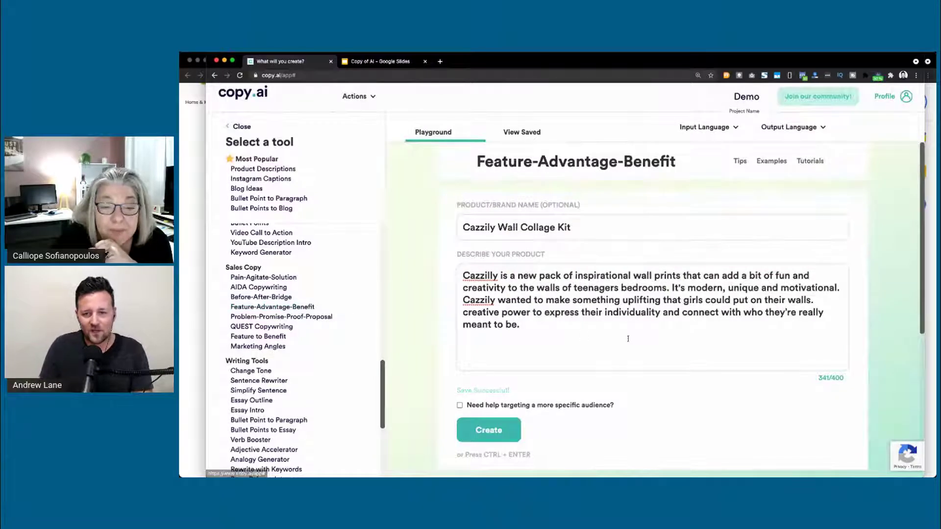
{"action": "left_click", "coordinate": [550, 335]}
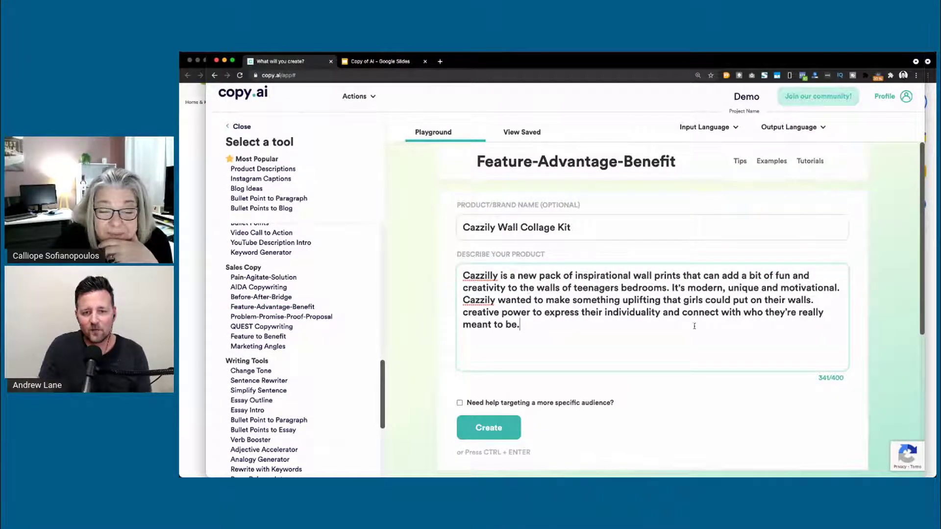
{"action": "left_click_drag", "start_coordinate": [652, 313], "coordinate": [677, 322]}
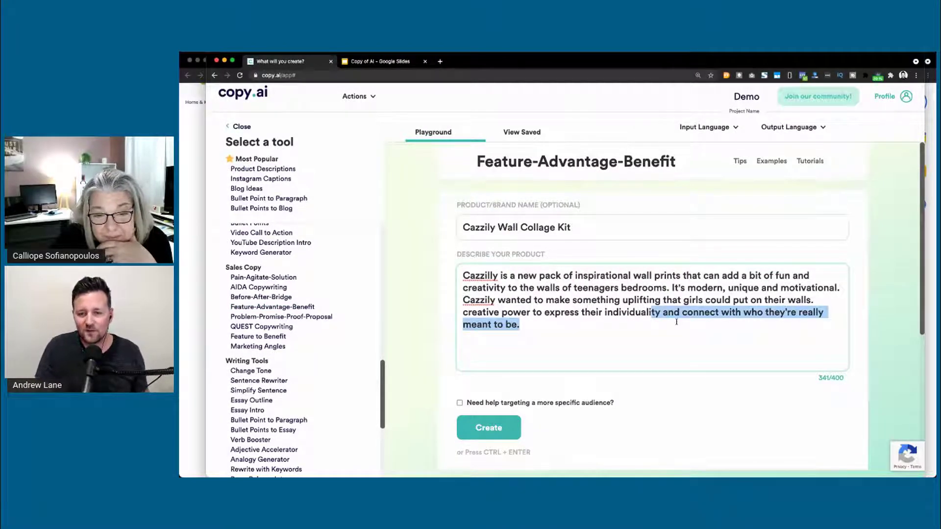
{"action": "scroll", "coordinate": [677, 322], "scroll_direction": "down", "scroll_amount": 2}
{"action": "left_click", "coordinate": [498, 406]}
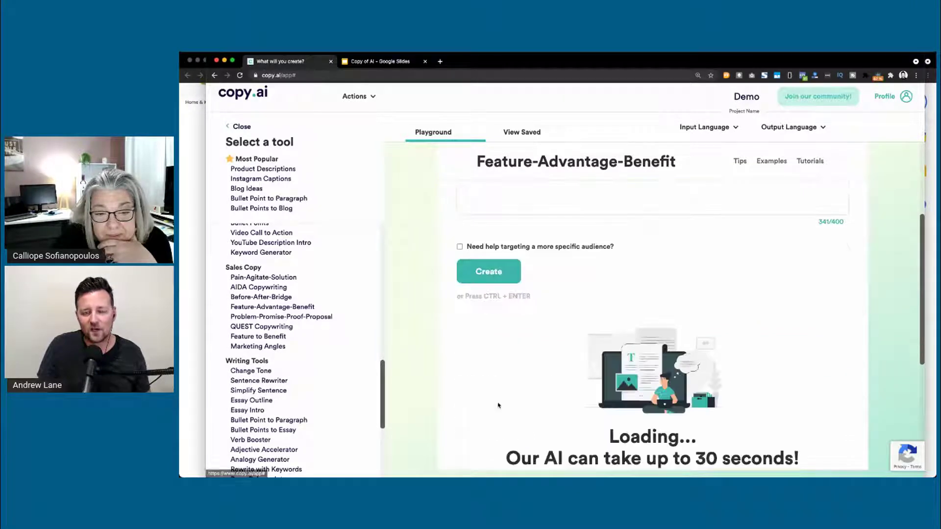
- Read the Feature-Advantage-Benefit results, highlighting the features line "Cazzily is a diverse array of wall prints from designs to quotes, inspirational messages & drawings."
{"action": "scroll", "coordinate": [416, 292], "scroll_direction": "up", "scroll_amount": 3}
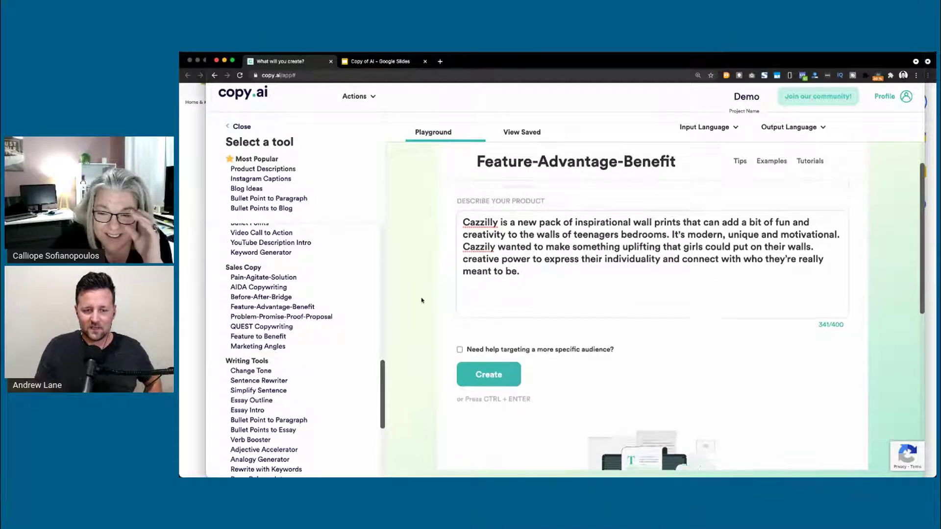
{"action": "scroll", "coordinate": [440, 297], "scroll_direction": "down", "scroll_amount": 3}
{"action": "scroll", "coordinate": [421, 301], "scroll_direction": "down", "scroll_amount": 4}
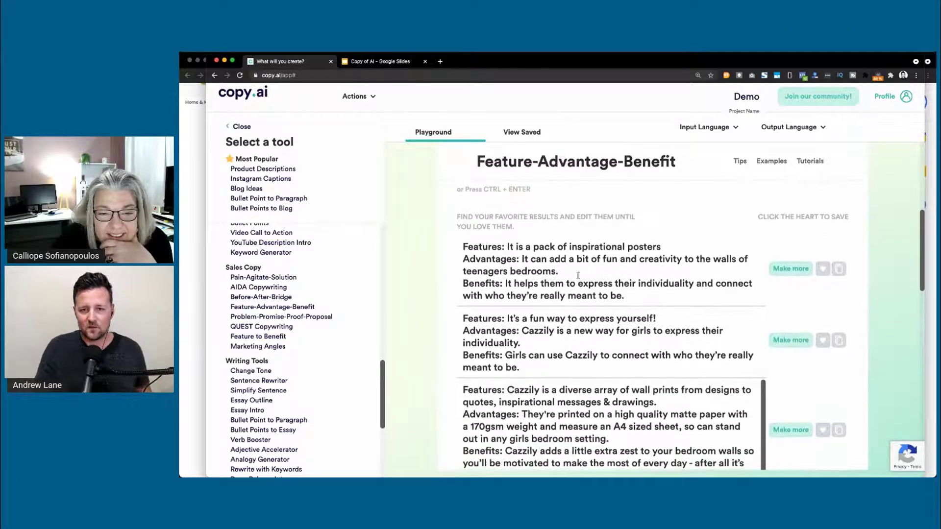
{"action": "scroll", "coordinate": [431, 278], "scroll_direction": "down", "scroll_amount": 4}
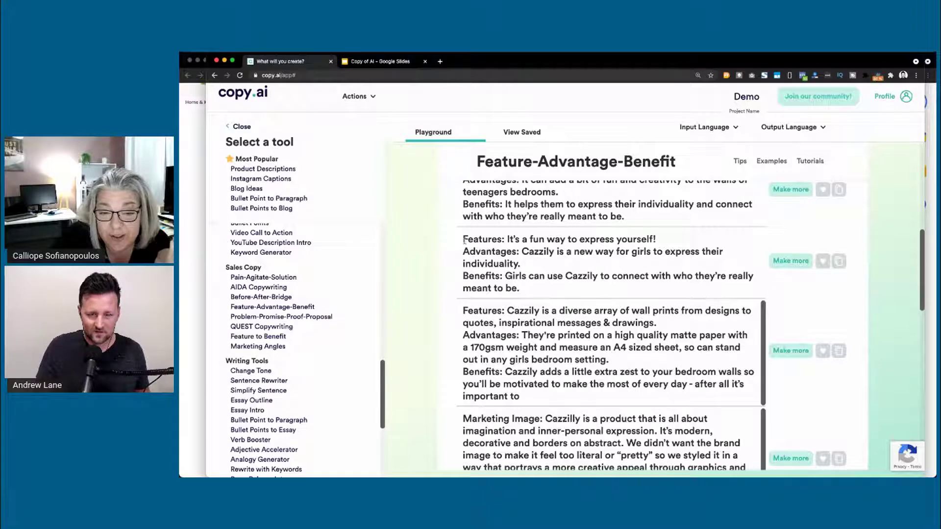
{"action": "scroll", "coordinate": [454, 309], "scroll_direction": "down", "scroll_amount": 1}
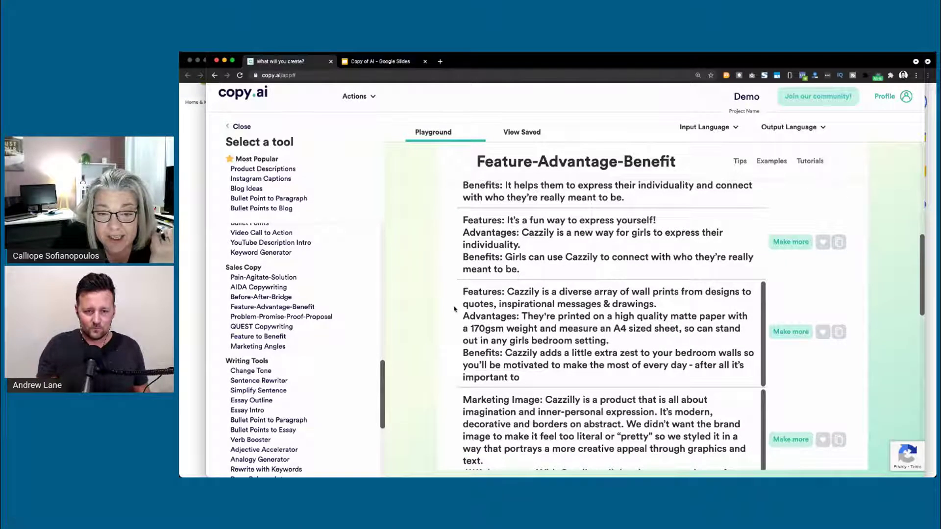
{"action": "scroll", "coordinate": [451, 318], "scroll_direction": "down", "scroll_amount": 2}
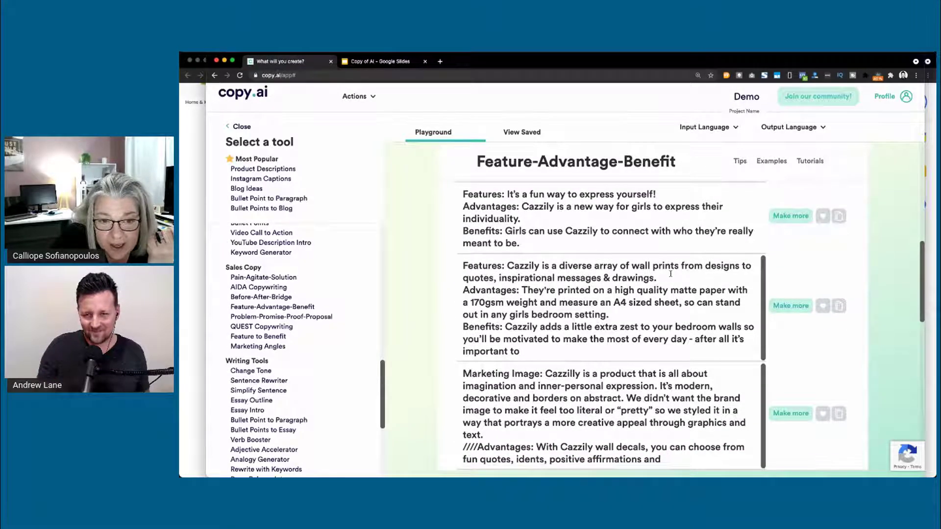
{"action": "left_click_drag", "start_coordinate": [671, 275], "coordinate": [507, 267]}
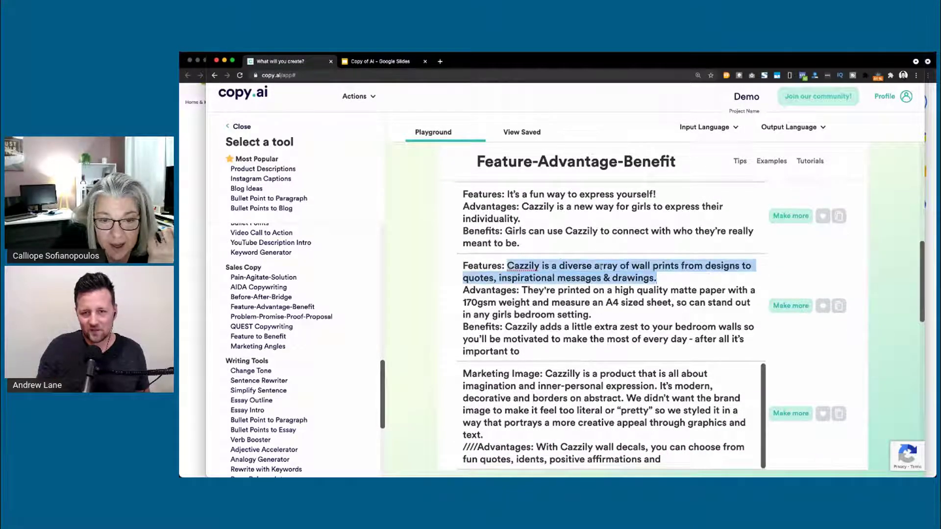
{"action": "scroll", "coordinate": [667, 271], "scroll_direction": "up", "scroll_amount": 1}
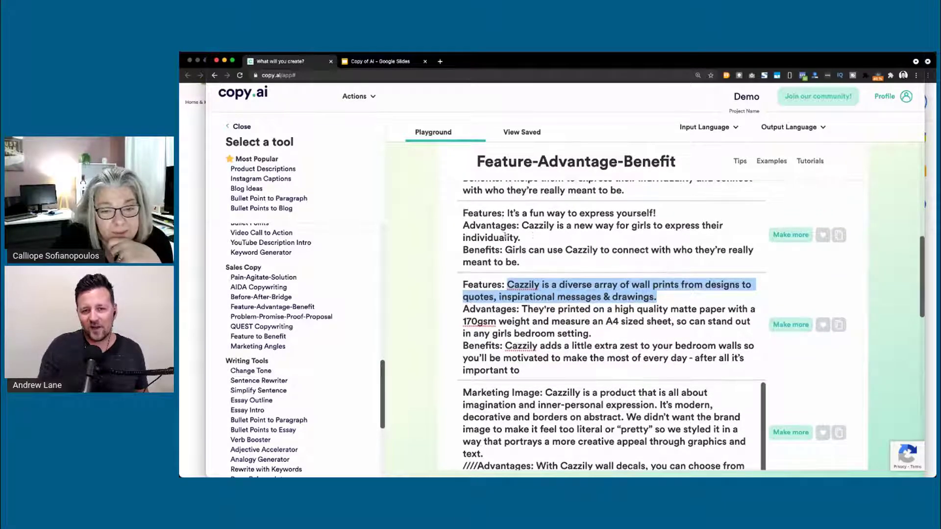
{"action": "scroll", "coordinate": [434, 376], "scroll_direction": "down", "scroll_amount": 1}
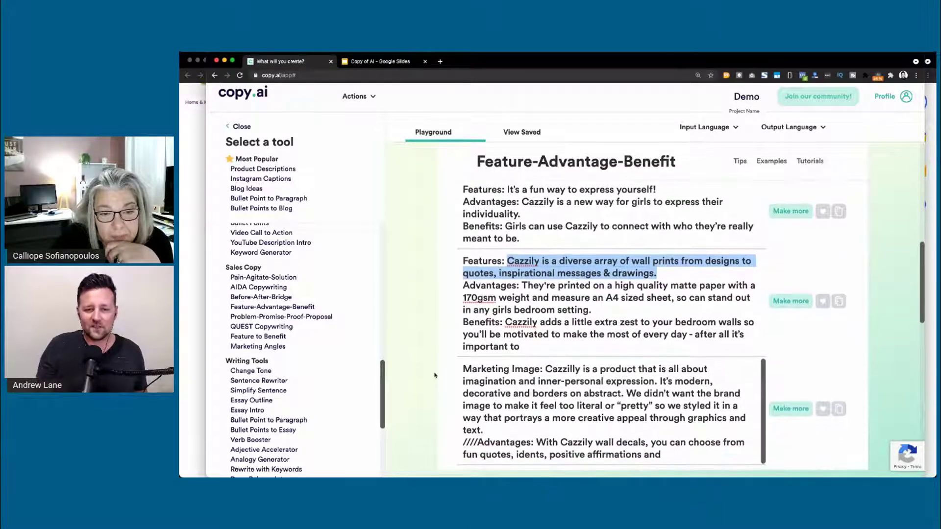
{"action": "left_click", "coordinate": [435, 375]}
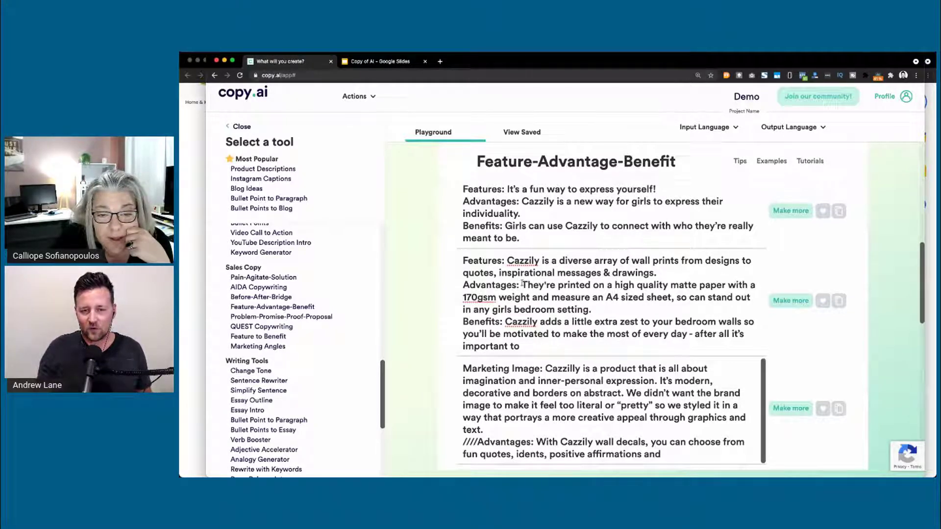
- Select the advantages sentence about high quality 170gsm matte paper and A4 sheets in the third result, and switch to the Google Docs document
{"action": "left_click_drag", "start_coordinate": [522, 284], "coordinate": [715, 309]}
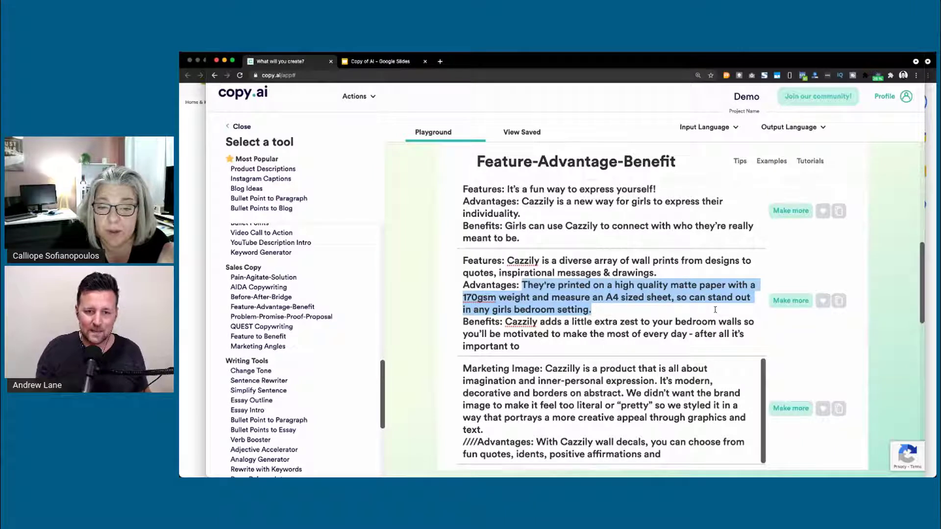
{"action": "left_click", "coordinate": [715, 310]}
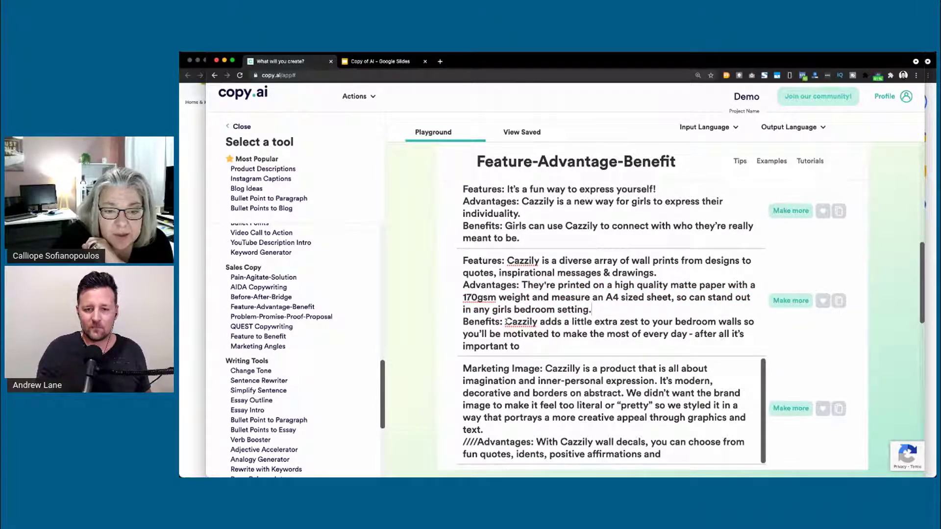
{"action": "left_click_drag", "start_coordinate": [519, 284], "coordinate": [593, 308]}
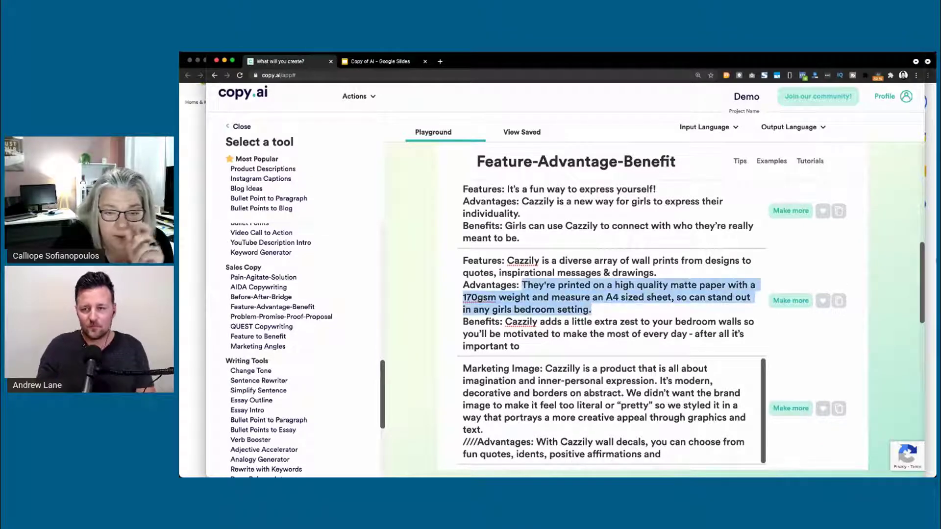
{"action": "left_click", "coordinate": [930, 262]}
{"action": "left_click", "coordinate": [661, 310]}
- Start a new heading with "What" between the Benefits bullet and the call to action idea
{"action": "left_click", "coordinate": [598, 381]}
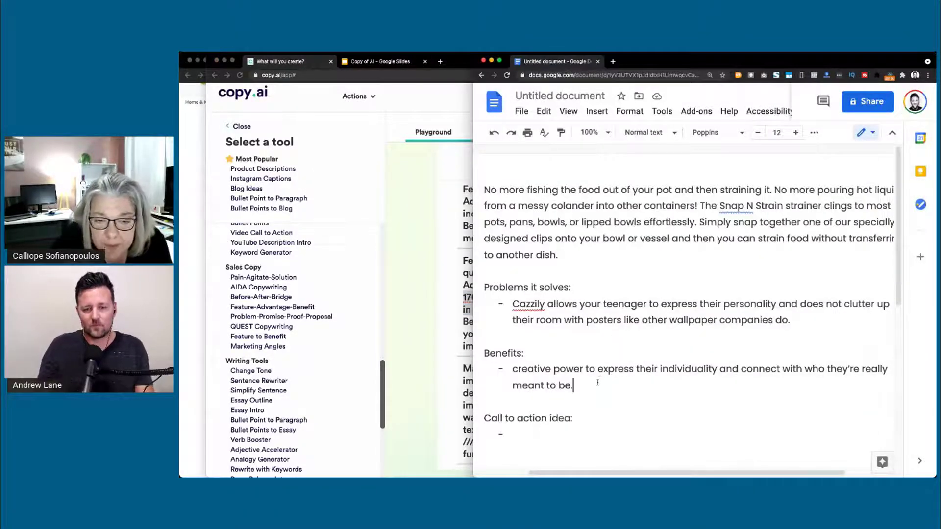
{"action": "key", "text": "Return"}
{"action": "key", "text": "Return"}
{"action": "key", "text": "Return"}
{"action": "type", "text": "W"}
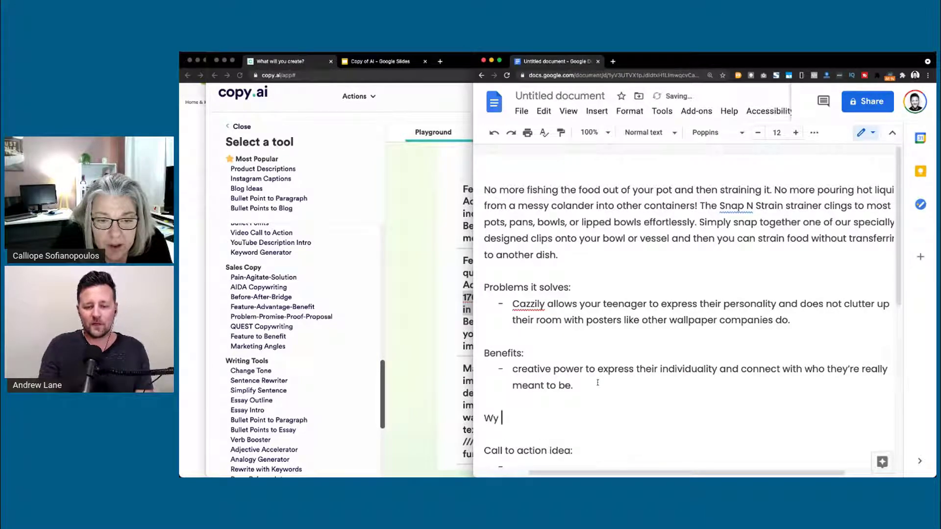
{"action": "type", "text": "hat"}
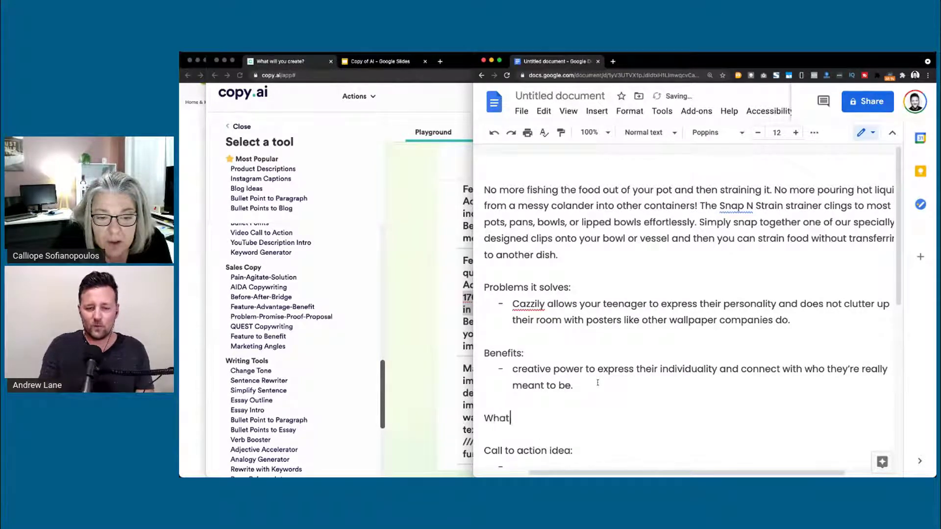
- Complete the heading "What makes us unique:" and add a bullet with the sentence about prints on high quality matte 170gsm A4 paper
{"action": "type", "text": " makes us unique:"}
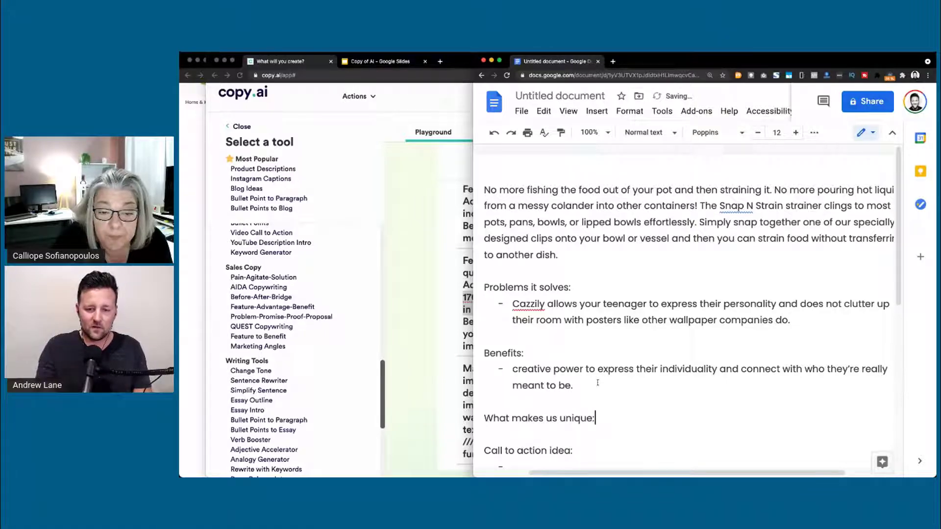
{"action": "key", "text": "Return"}
{"action": "type", "text": "They're printed on a high quality matte paper with a 170gsm weight and measures an A4 sized sheet, so can stand out in any girls bedroom setting."}
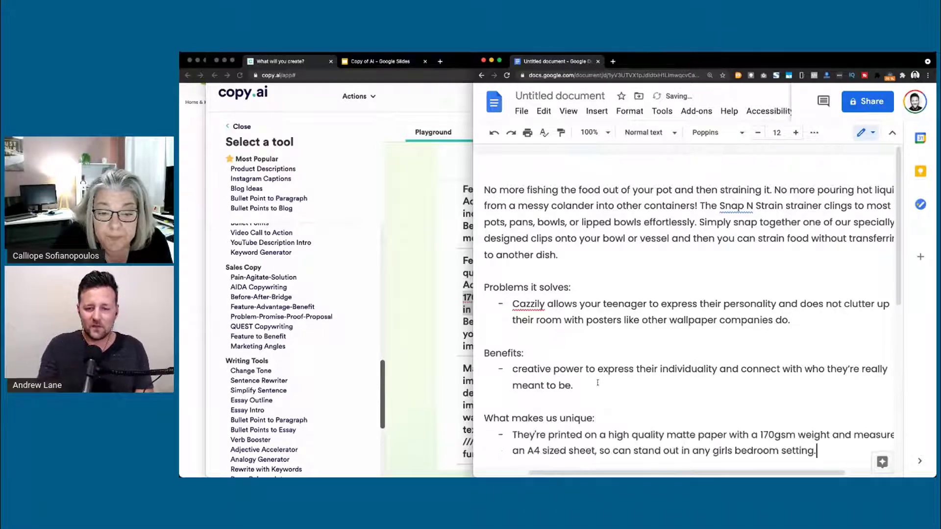
{"action": "scroll", "coordinate": [657, 377], "scroll_direction": "down", "scroll_amount": 3}
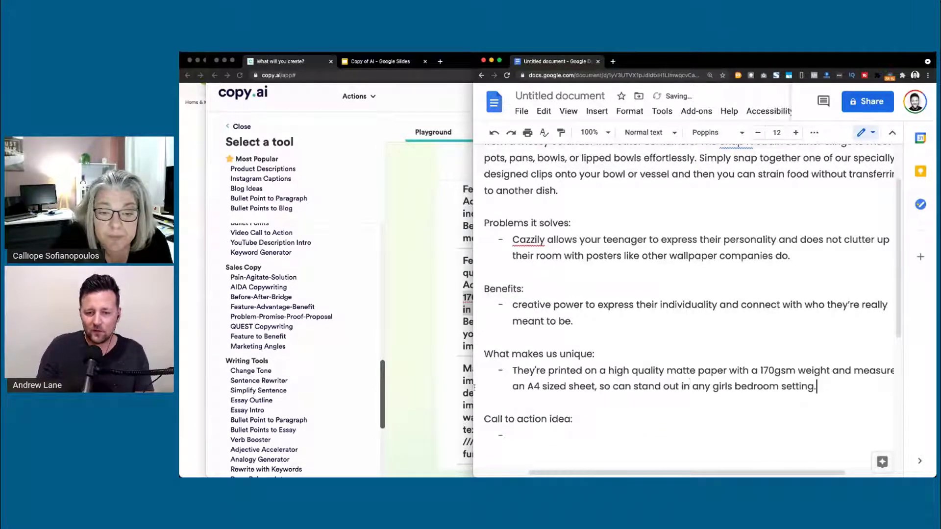
- Switch to copy.ai and copy the benefit from "Cazzily adds a little extra zest" through "make the most of every day"
{"action": "left_click", "coordinate": [441, 382]}
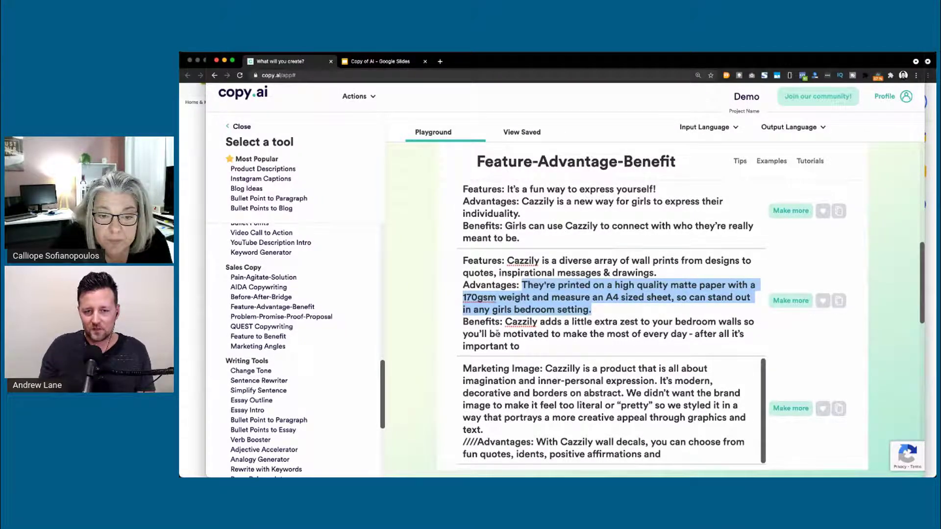
{"action": "left_click", "coordinate": [617, 337]}
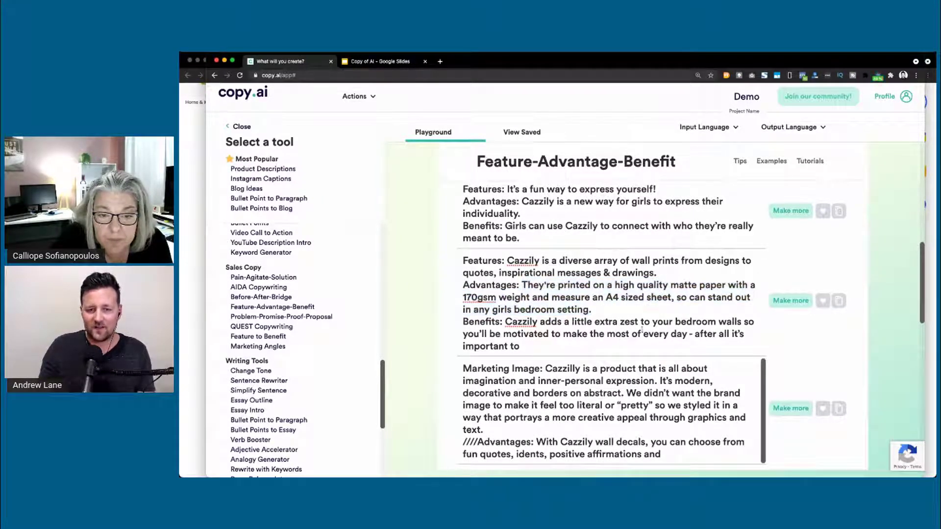
{"action": "left_click_drag", "start_coordinate": [686, 335], "coordinate": [507, 322]}
{"action": "key", "text": "ctrl+c"}
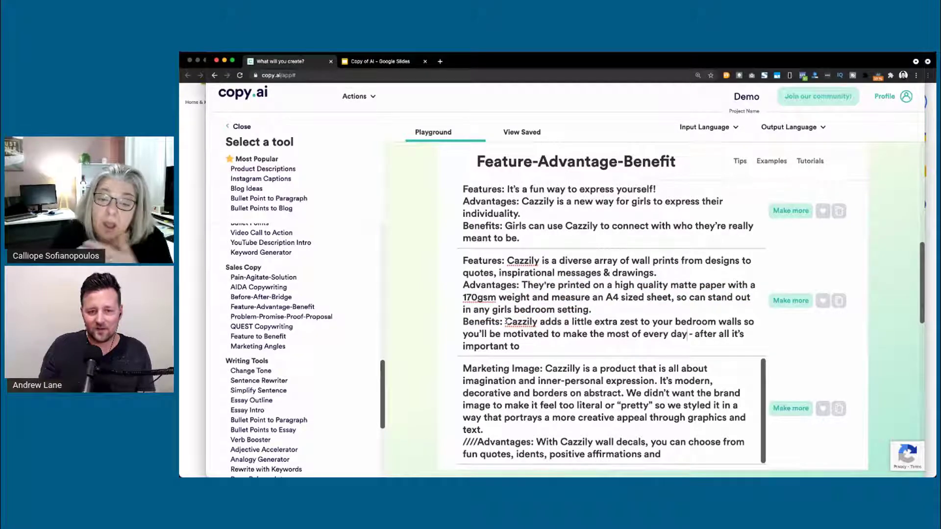
{"action": "scroll", "coordinate": [506, 322], "scroll_direction": "down", "scroll_amount": 1}
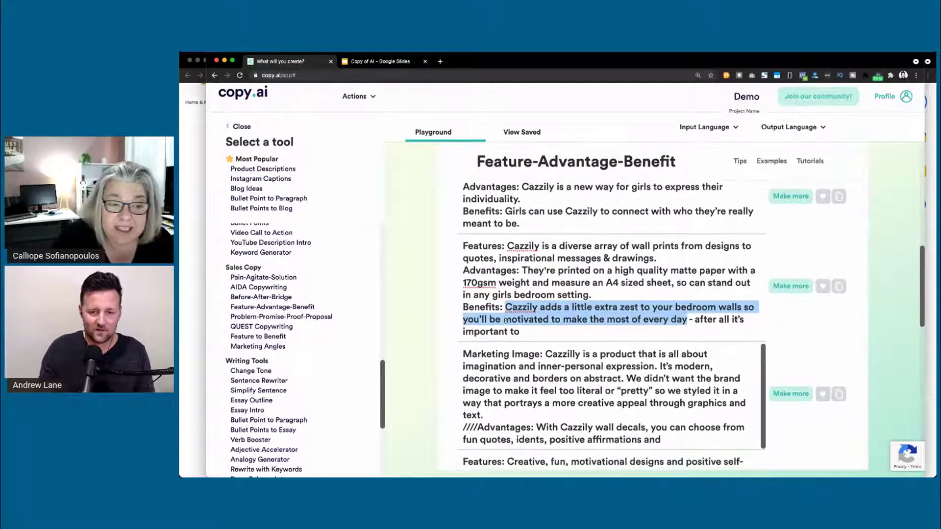
{"action": "scroll", "coordinate": [505, 320], "scroll_direction": "down", "scroll_amount": 2}
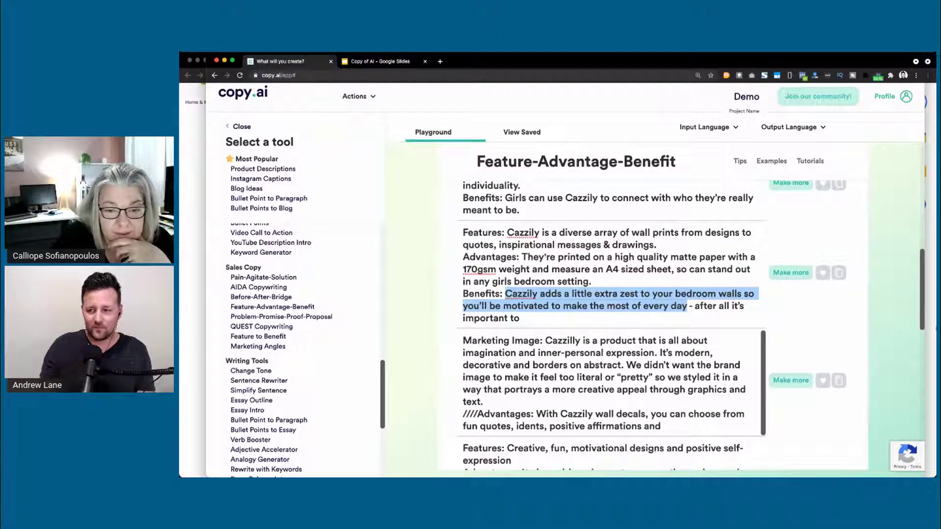
- Switch to the Google Docs document and paste the copied benefit as a second bullet under Benefits
{"action": "left_click", "coordinate": [933, 330]}
{"action": "left_click", "coordinate": [580, 320]}
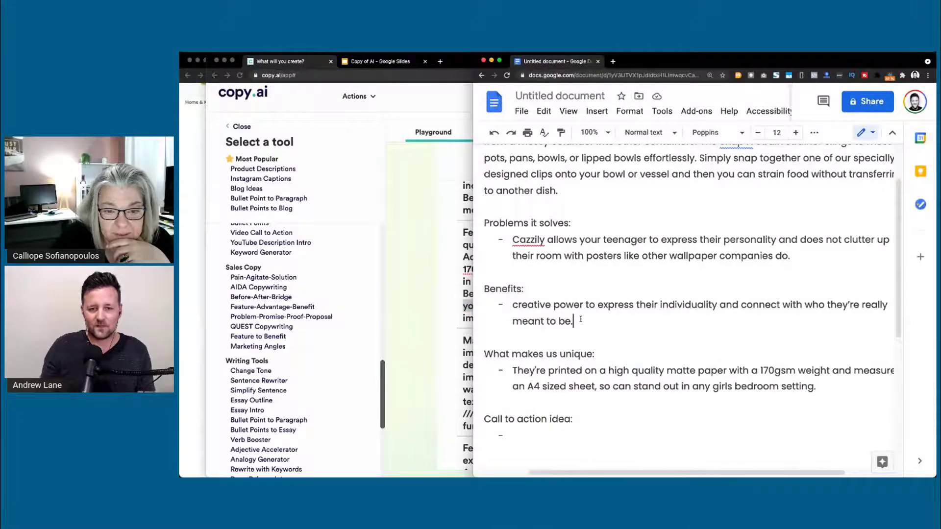
{"action": "key", "text": "Return"}
{"action": "key", "text": "ctrl+v"}
- Review the remaining Feature-Advantage-Benefit results in copy.ai, and check the notes collected in the Google Docs document
{"action": "left_click", "coordinate": [448, 303]}
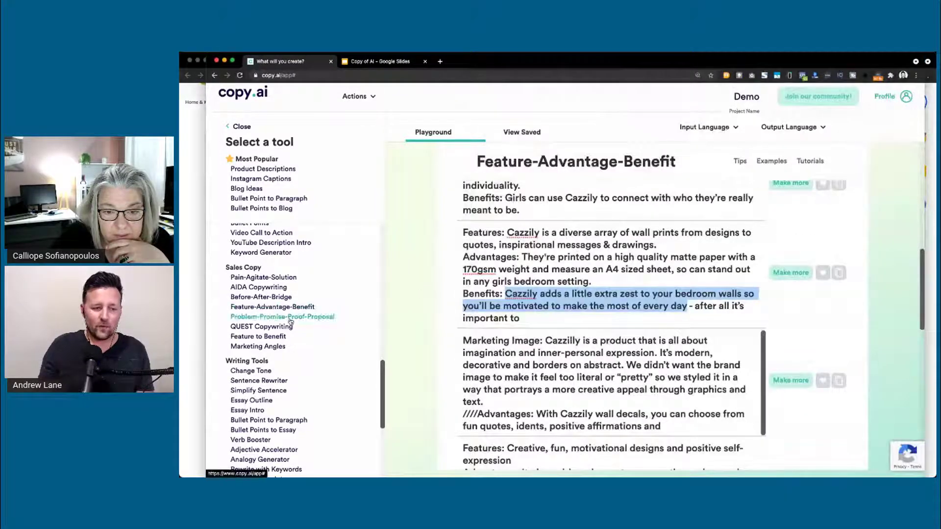
{"action": "scroll", "coordinate": [291, 322], "scroll_direction": "up", "scroll_amount": 1}
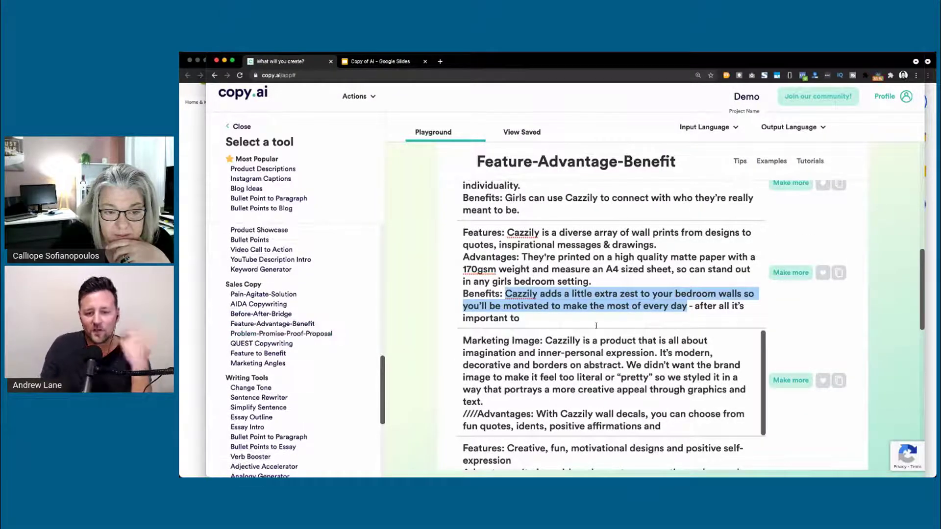
{"action": "scroll", "coordinate": [596, 326], "scroll_direction": "down", "scroll_amount": 3}
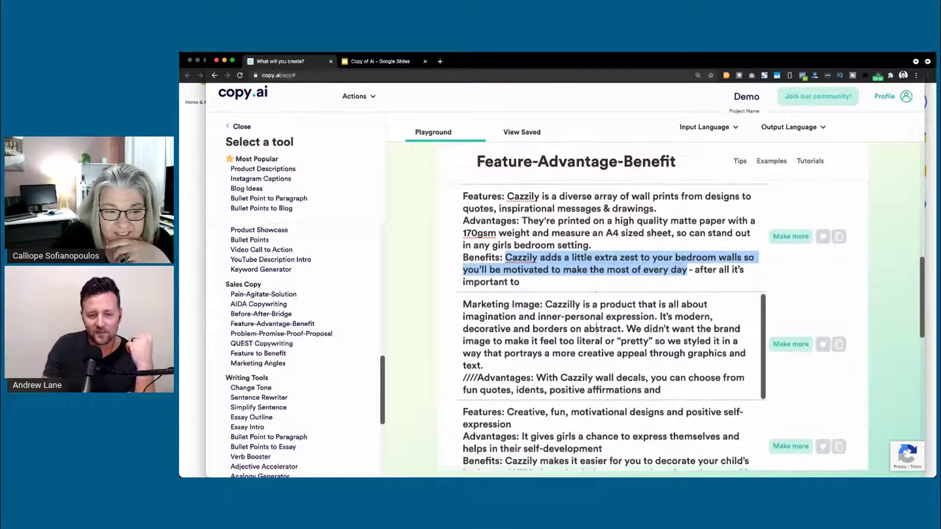
{"action": "scroll", "coordinate": [596, 326], "scroll_direction": "down", "scroll_amount": 1}
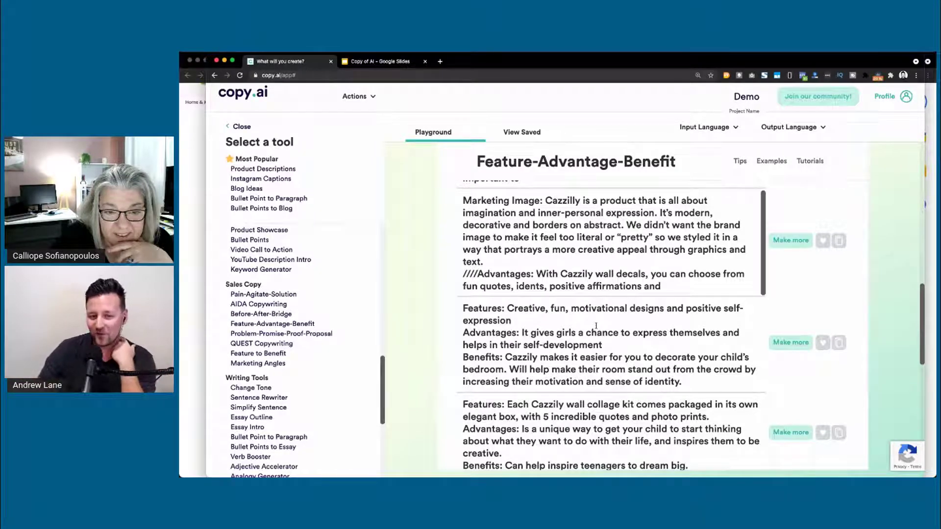
{"action": "key", "text": "super+Tab"}
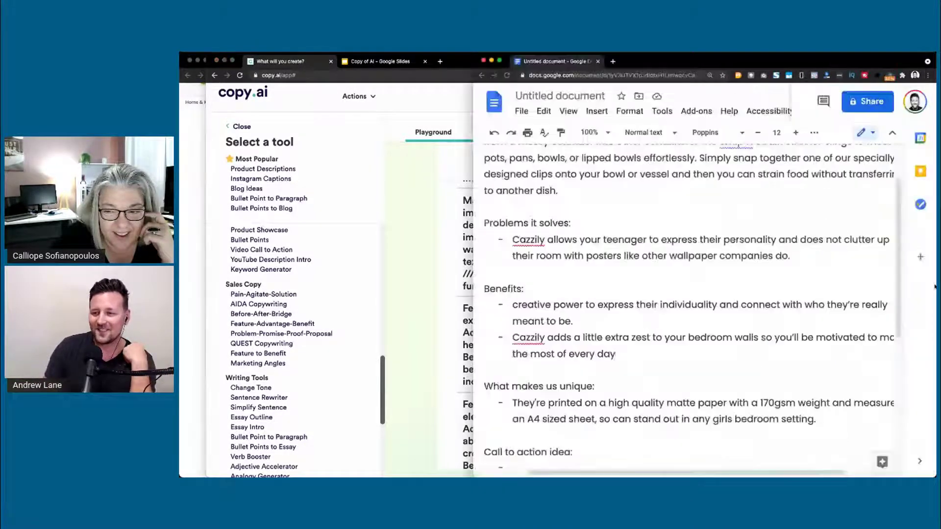
{"action": "scroll", "coordinate": [631, 253], "scroll_direction": "up", "scroll_amount": 2}
{"action": "scroll", "coordinate": [631, 253], "scroll_direction": "down", "scroll_amount": 4}
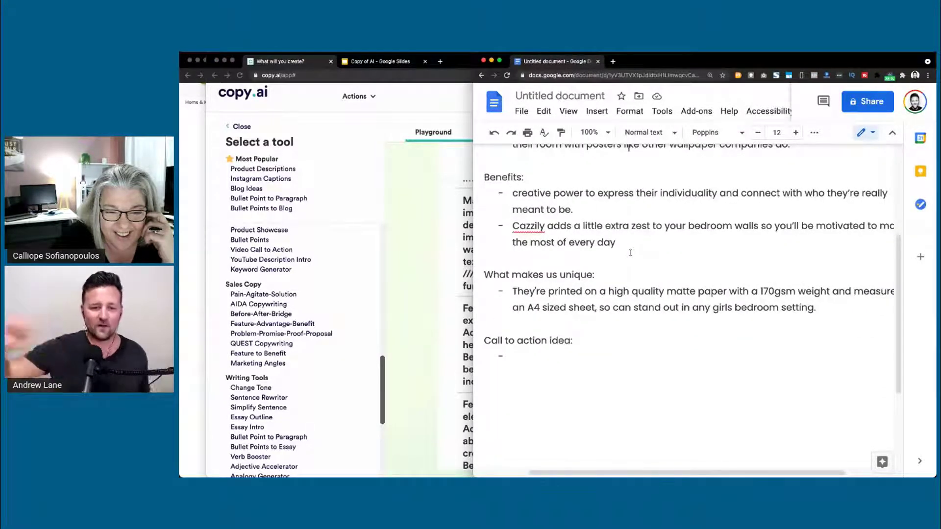
- Return to copy.ai and generate Value Proposition copy for Cazzily Wall Collage Kit using the existing business description
{"action": "left_click", "coordinate": [443, 252]}
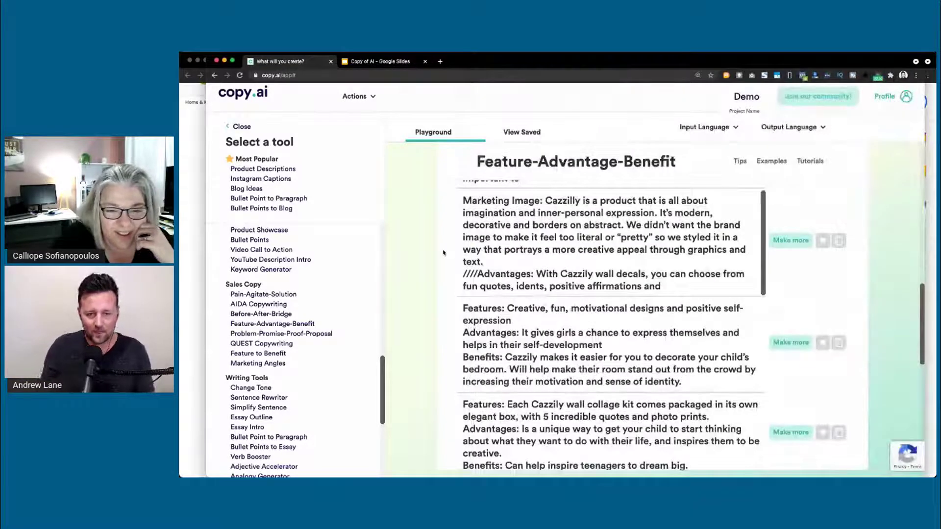
{"action": "scroll", "coordinate": [267, 294], "scroll_direction": "up", "scroll_amount": 10}
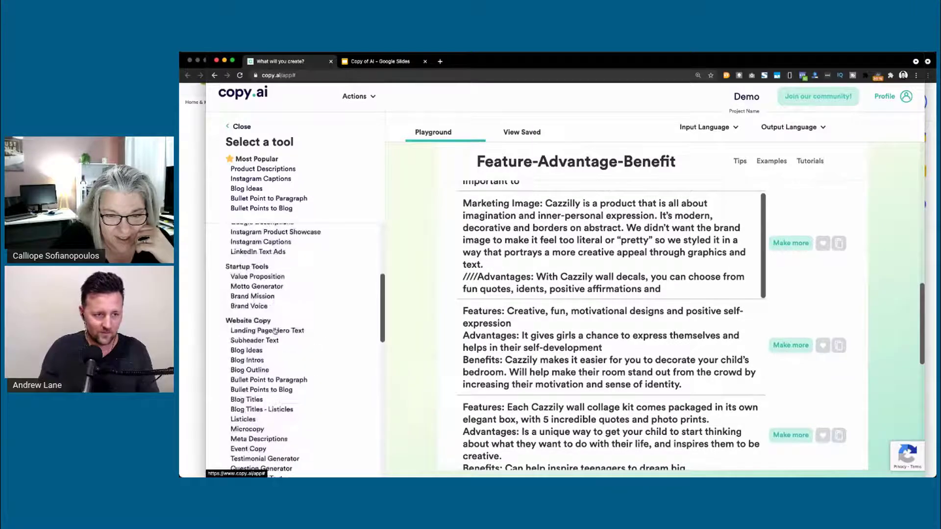
{"action": "left_click", "coordinate": [267, 286]}
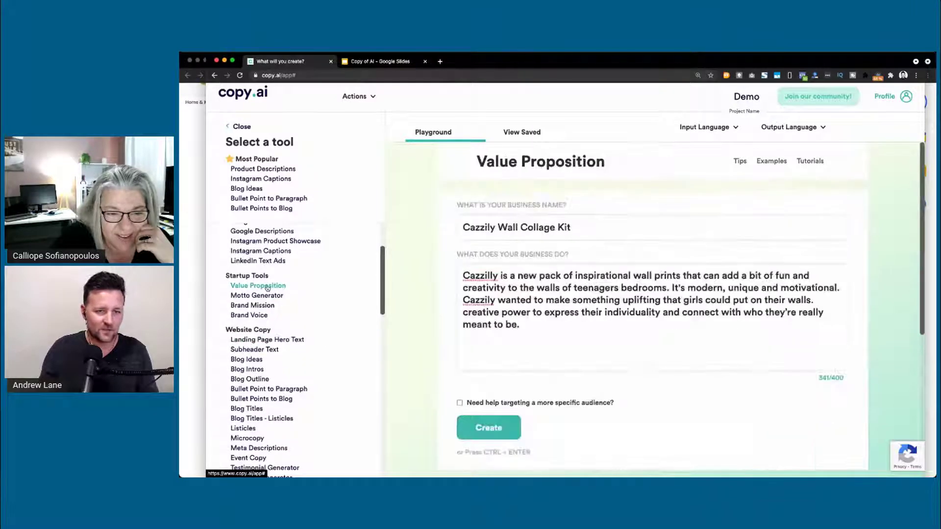
{"action": "left_click", "coordinate": [481, 430]}
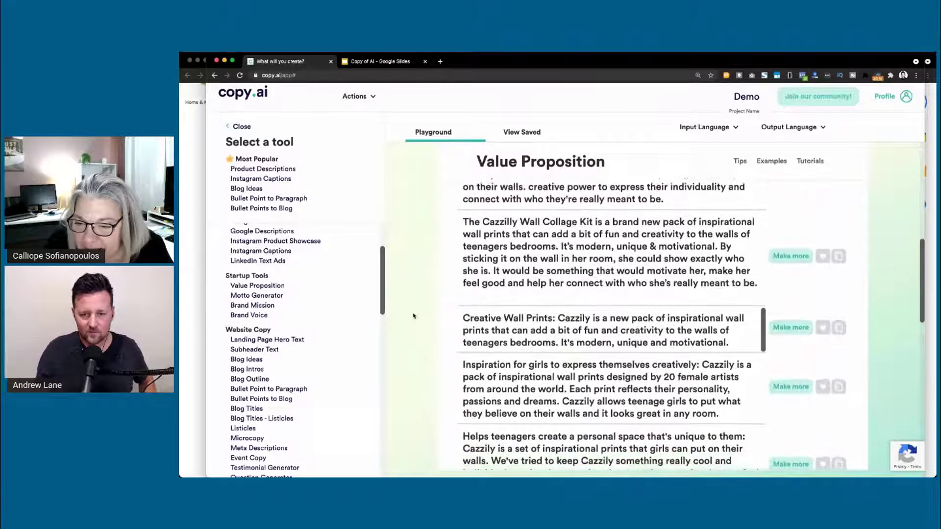
- Read through the generated value propositions, highlighting "Helps teenagers create a personal space that's unique to them" and the "inner self" line
{"action": "scroll", "coordinate": [413, 316], "scroll_direction": "down", "scroll_amount": 1}
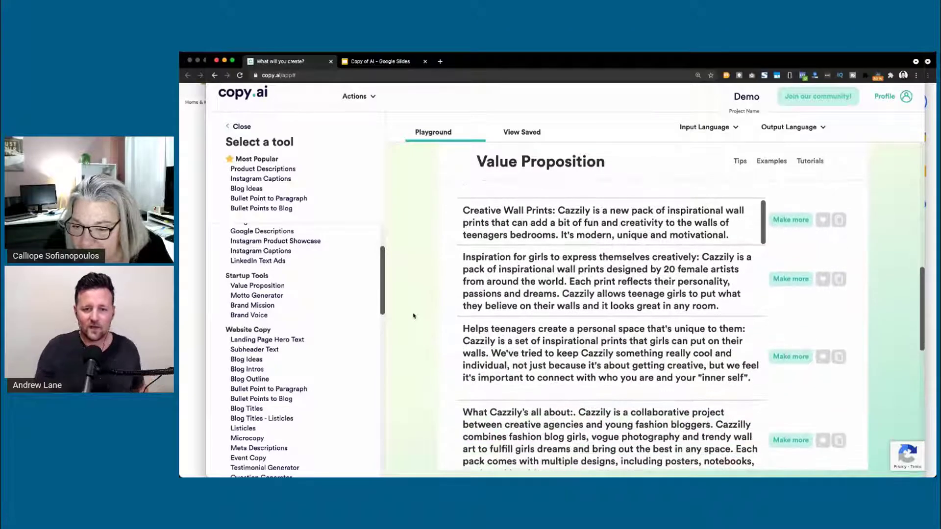
{"action": "left_click_drag", "start_coordinate": [469, 314], "coordinate": [742, 314]}
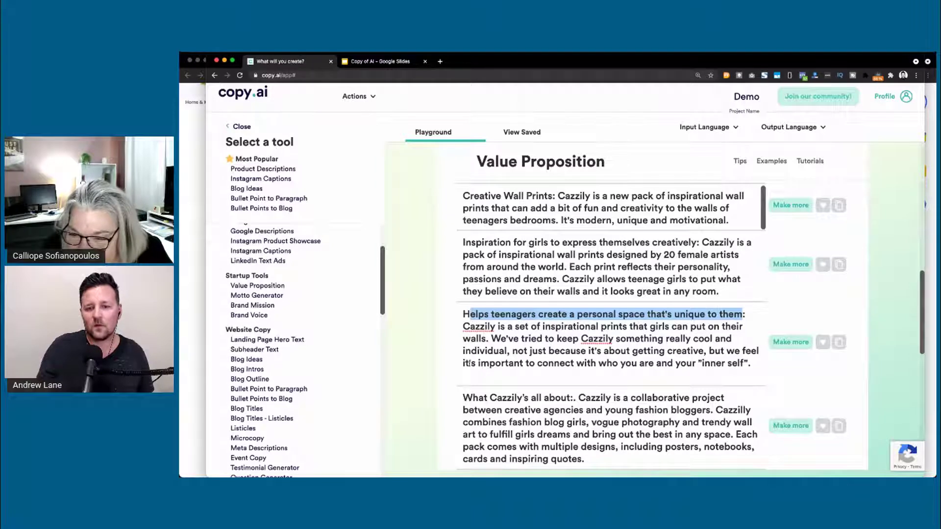
{"action": "left_click_drag", "start_coordinate": [469, 363], "coordinate": [724, 364]}
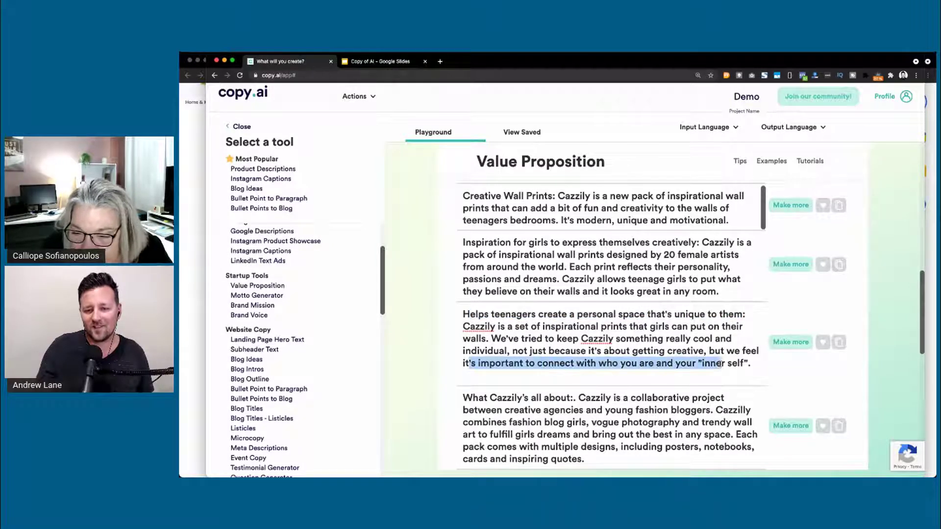
{"action": "left_click", "coordinate": [434, 365]}
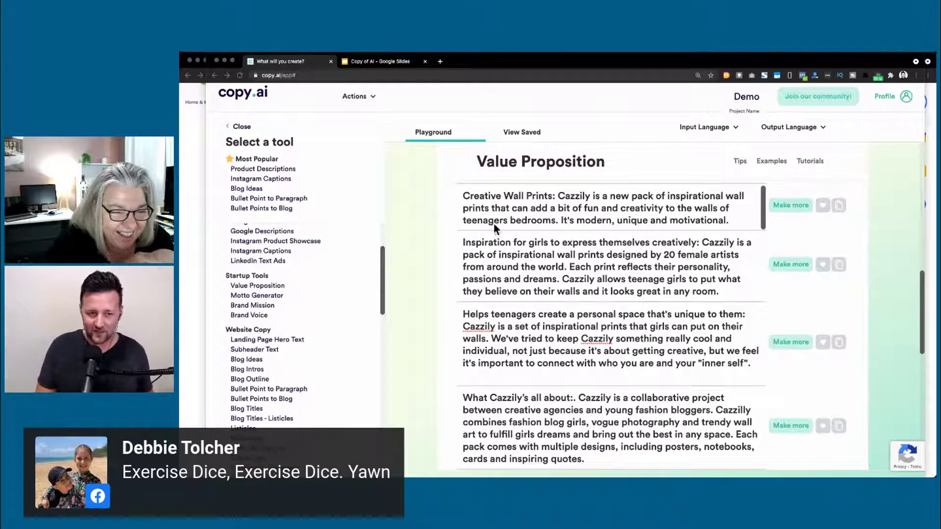
- Enable targeting a more specific audience and look over the target audience, occasion and promotion fields
{"action": "scroll", "coordinate": [424, 313], "scroll_direction": "up", "scroll_amount": 10}
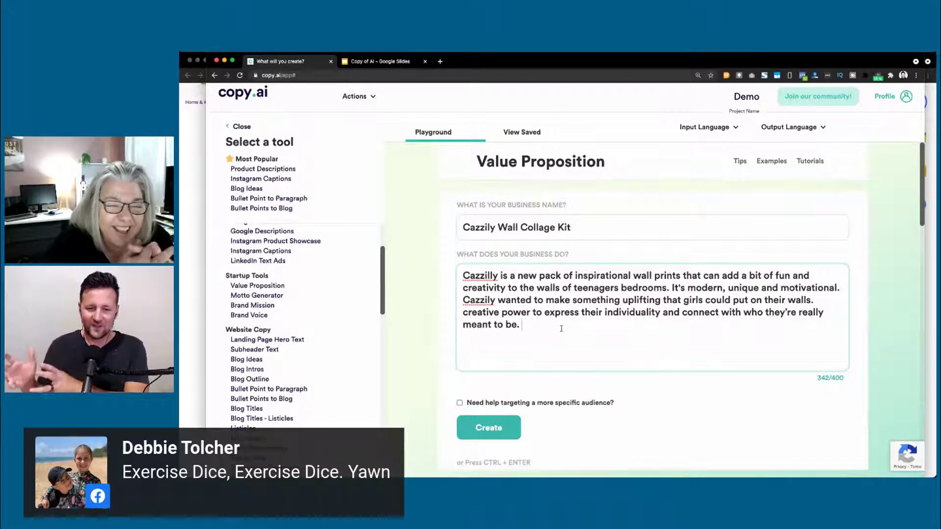
{"action": "scroll", "coordinate": [561, 329], "scroll_direction": "down", "scroll_amount": 2}
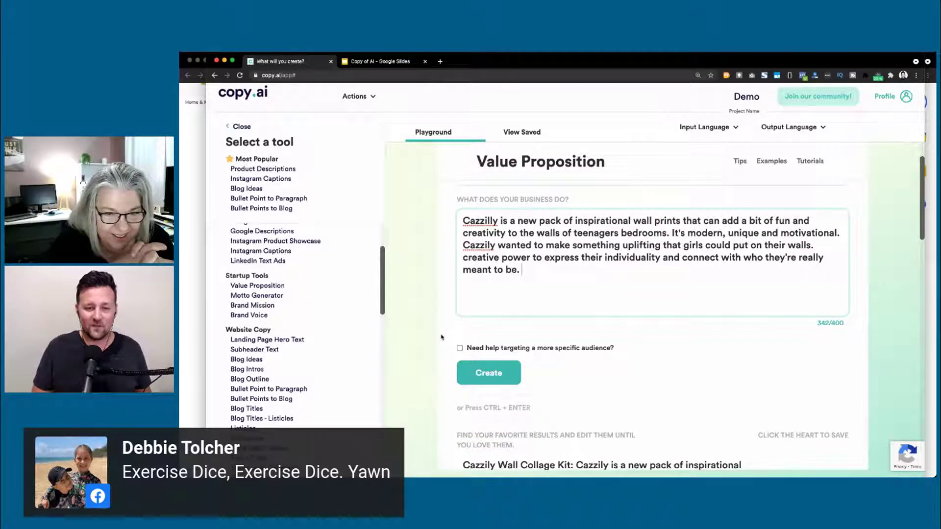
{"action": "scroll", "coordinate": [518, 276], "scroll_direction": "up", "scroll_amount": 2}
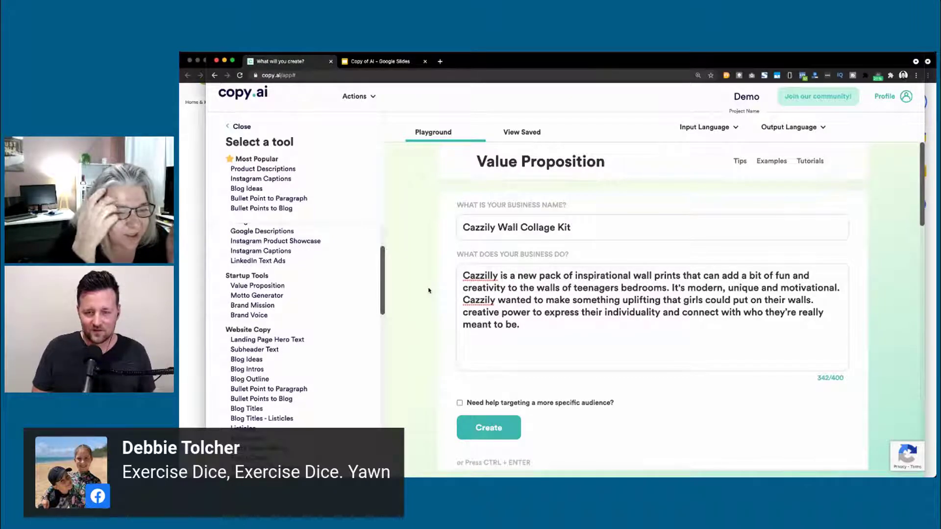
{"action": "scroll", "coordinate": [443, 347], "scroll_direction": "down", "scroll_amount": 1}
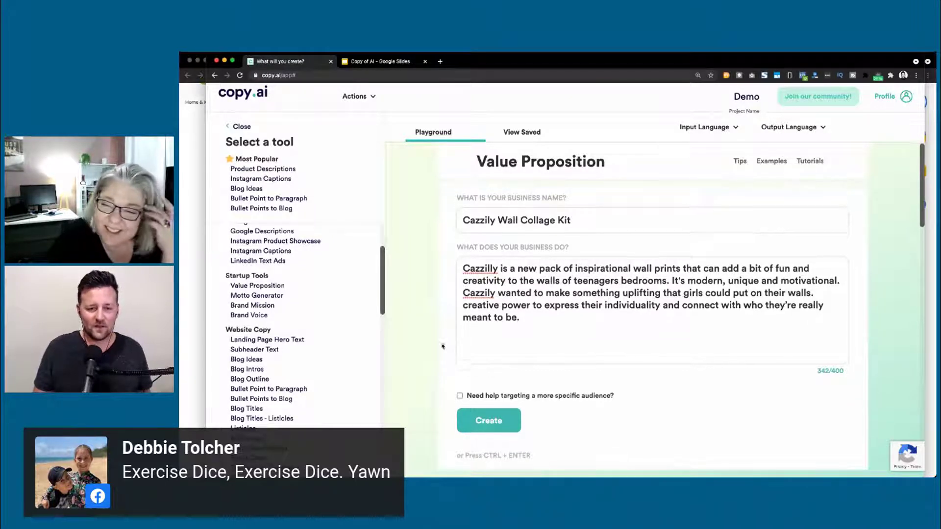
{"action": "left_click", "coordinate": [460, 392]}
{"action": "scroll", "coordinate": [464, 343], "scroll_direction": "down", "scroll_amount": 5}
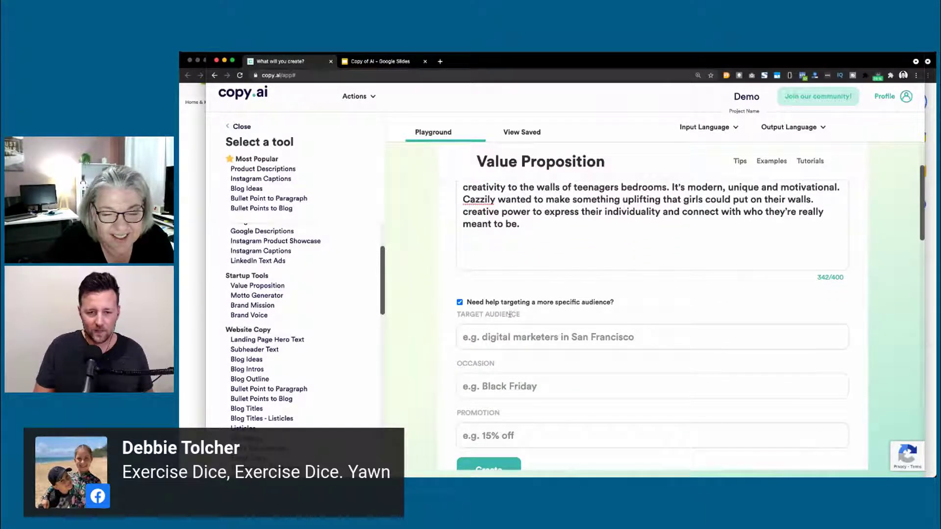
{"action": "left_click", "coordinate": [529, 337]}
{"action": "key", "text": "Escape"}
{"action": "left_click", "coordinate": [411, 352]}
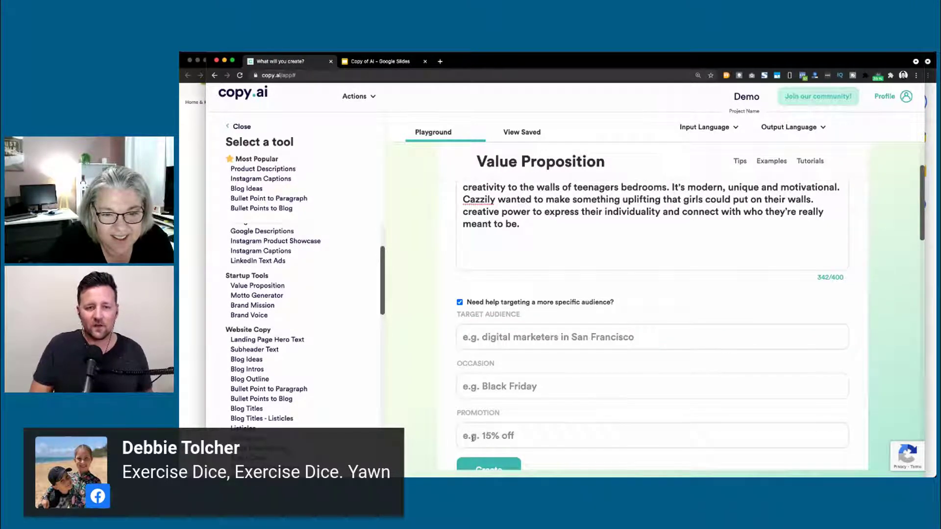
{"action": "scroll", "coordinate": [455, 350], "scroll_direction": "down", "scroll_amount": 1}
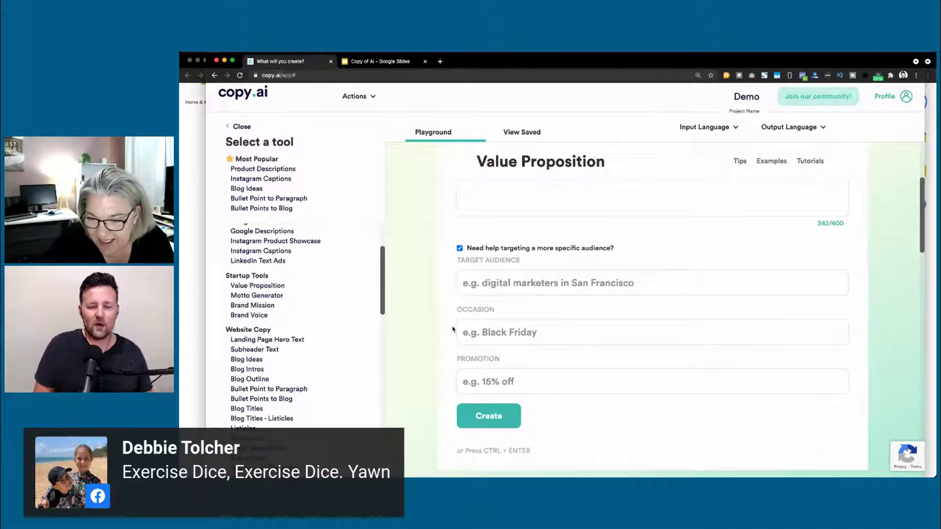
{"action": "scroll", "coordinate": [446, 330], "scroll_direction": "up", "scroll_amount": 3}
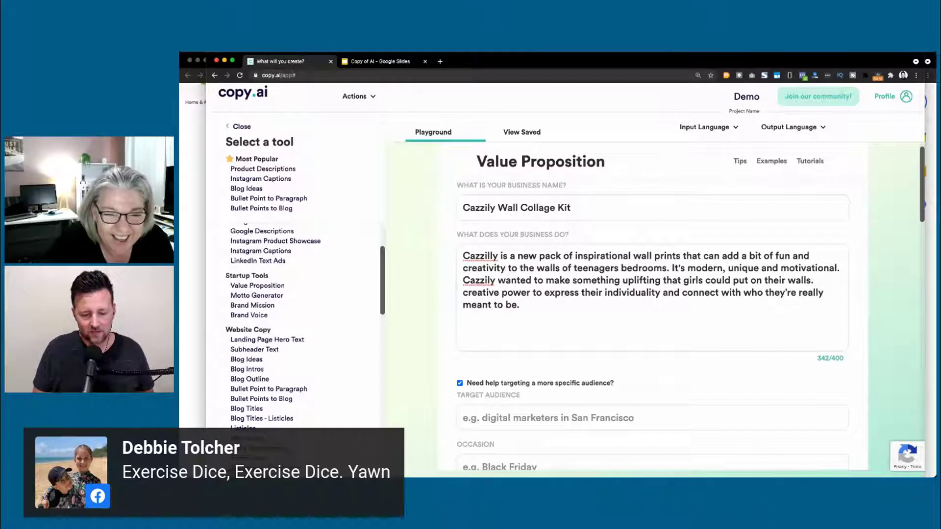
- Replace the business name in the Value Proposition form with "exercise dice"
{"action": "triple_click", "coordinate": [501, 208]}
{"action": "type", "text": "exerci"}
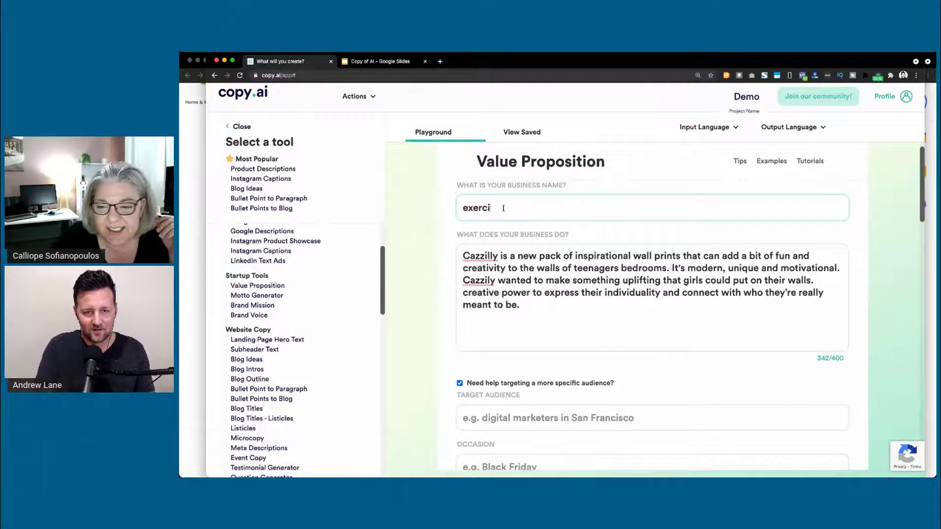
{"action": "type", "text": "se dice"}
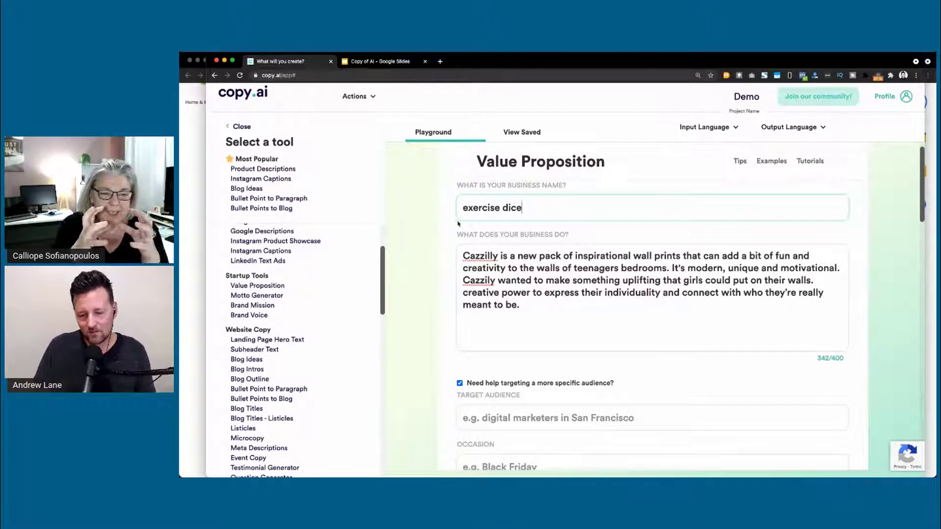
- Replace the business description with "exercise dice. made of foam. throw it on the floor and it tells you what exercise to do"
{"action": "triple_click", "coordinate": [478, 209]}
{"action": "key", "text": "ctrl+c"}
{"action": "double_click", "coordinate": [512, 303]}
{"action": "key", "text": "ctrl+a"}
{"action": "key", "text": "ctrl+v"}
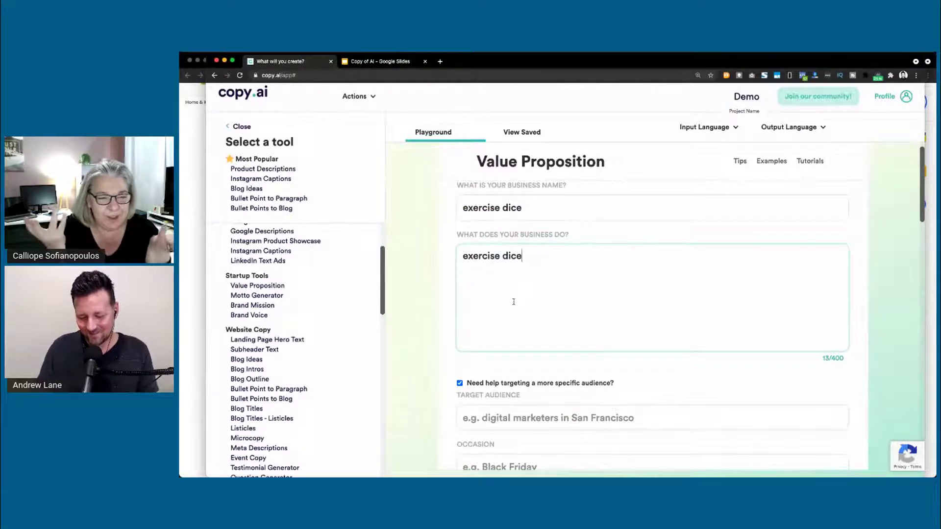
{"action": "type", "text": ". made of foam. throw it on the floor and it tells you what exercise to do"}
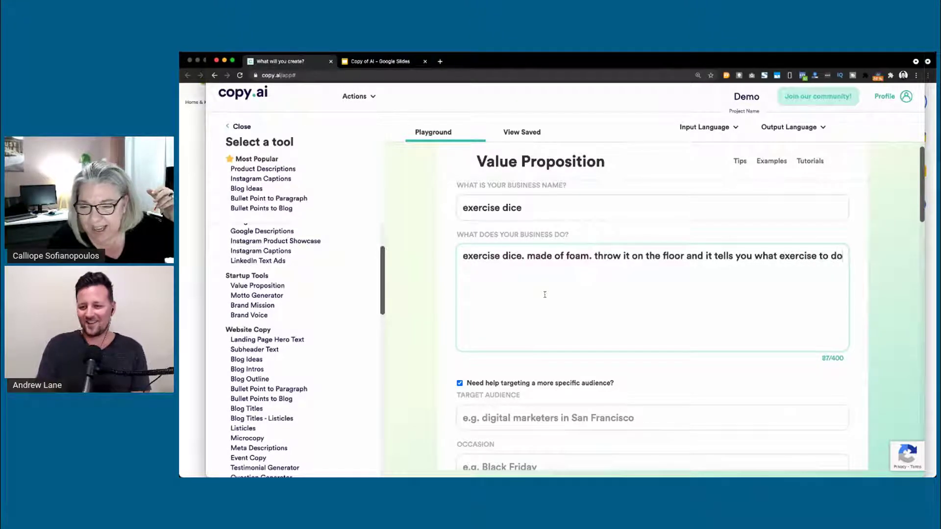
- Specify the material as "FU foam" in the business description and end the text with a period
{"action": "type", "text": "."}
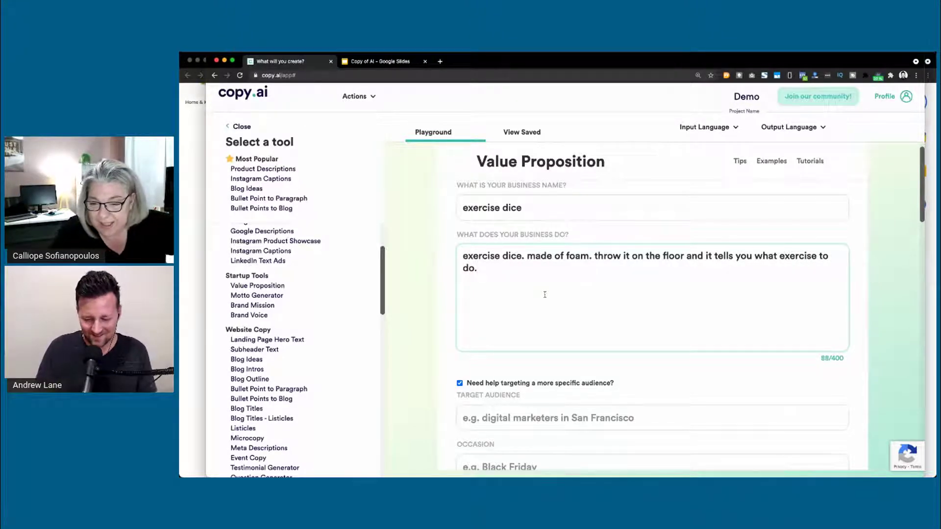
{"action": "left_click", "coordinate": [566, 255]}
{"action": "type", "text": "FU"}
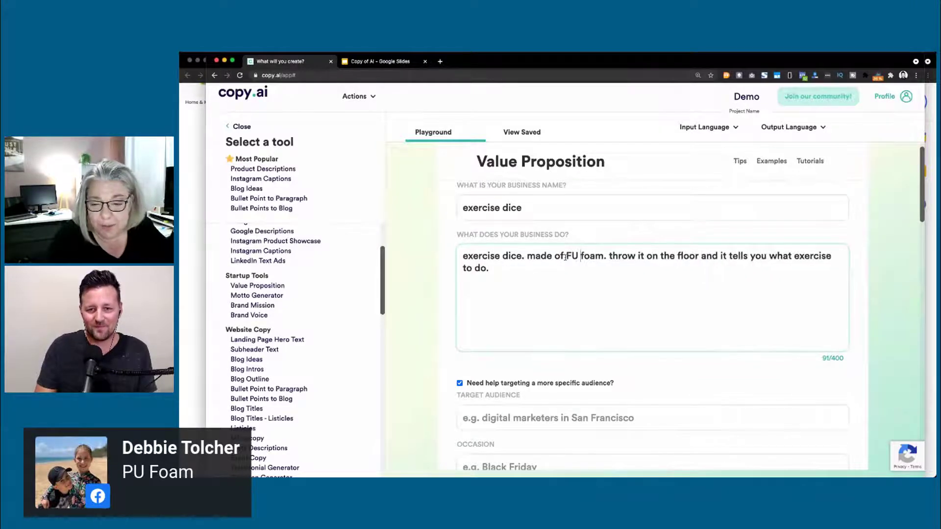
{"action": "key", "text": "Down"}
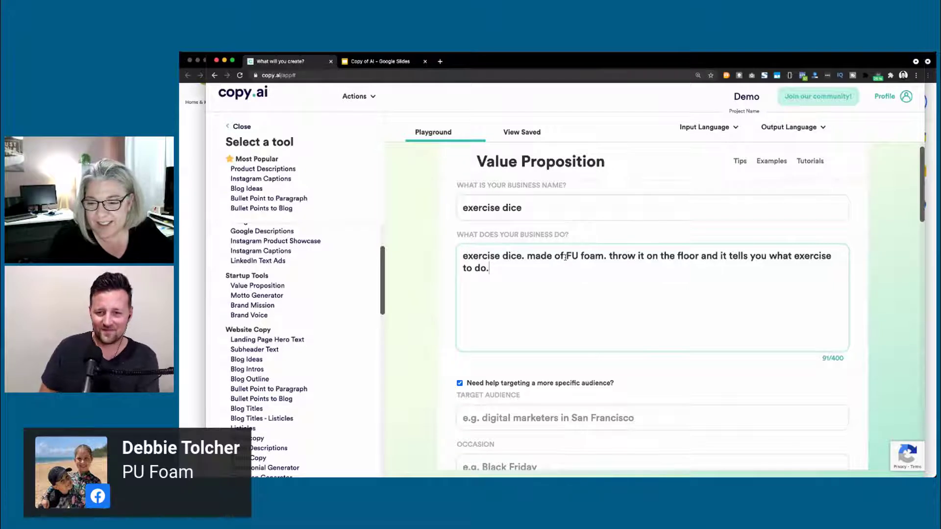
{"action": "left_click", "coordinate": [445, 308]}
- Extend the business description with "12 sides. perfect for home exercise."
{"action": "scroll", "coordinate": [446, 308], "scroll_direction": "down", "scroll_amount": 1}
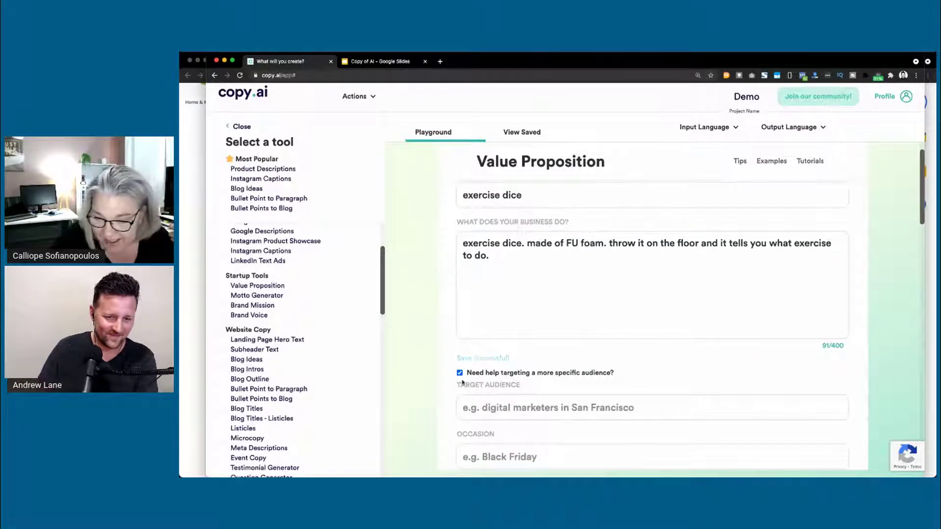
{"action": "scroll", "coordinate": [441, 352], "scroll_direction": "down", "scroll_amount": 3}
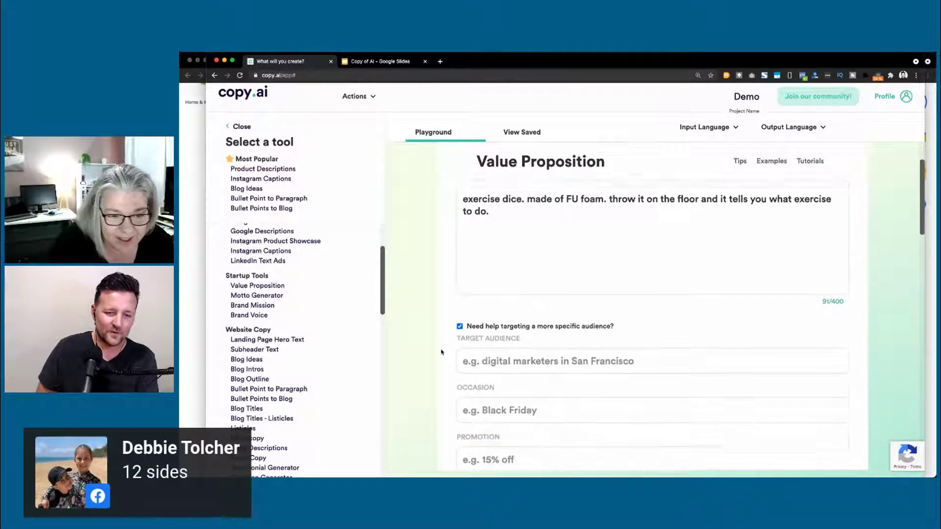
{"action": "scroll", "coordinate": [442, 352], "scroll_direction": "down", "scroll_amount": 2}
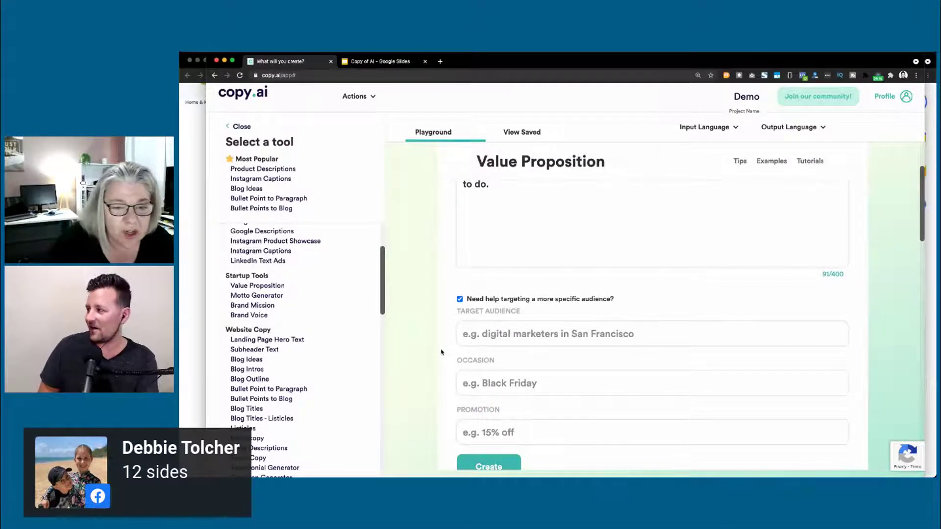
{"action": "scroll", "coordinate": [441, 352], "scroll_direction": "down", "scroll_amount": 1}
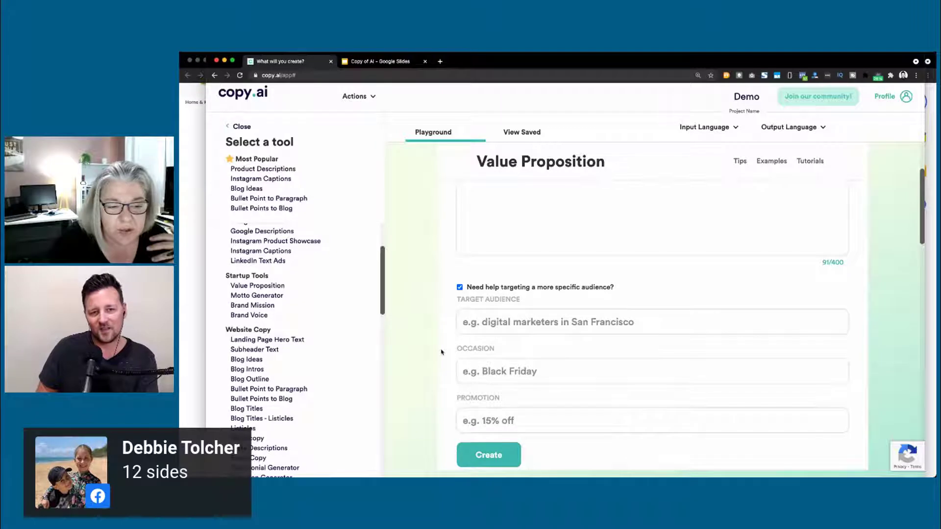
{"action": "scroll", "coordinate": [441, 352], "scroll_direction": "up", "scroll_amount": 5}
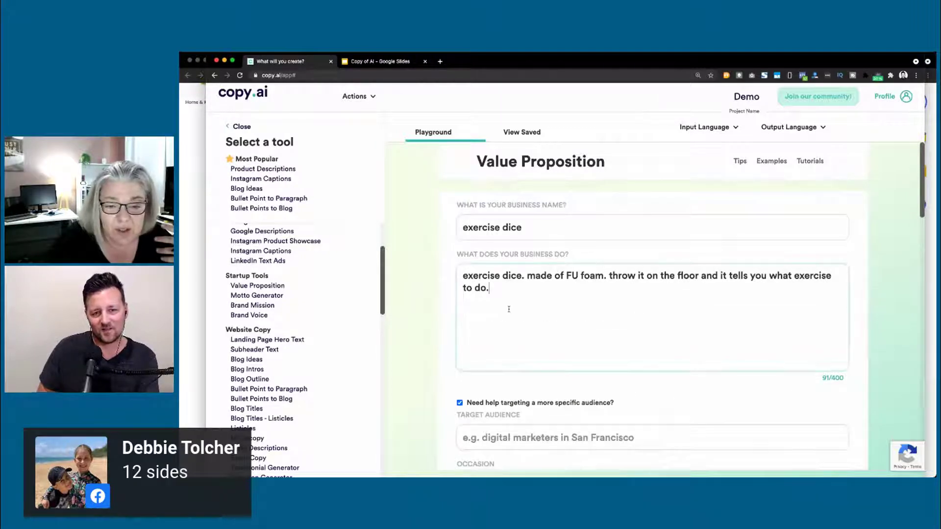
{"action": "left_click", "coordinate": [509, 310]}
{"action": "type", "text": "12 sides. "}
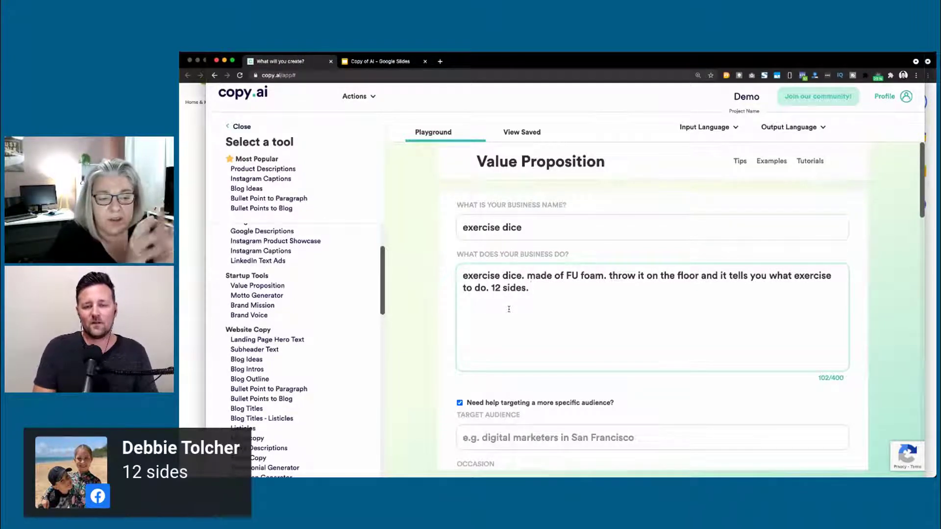
{"action": "type", "text": "perfect for home exercis"}
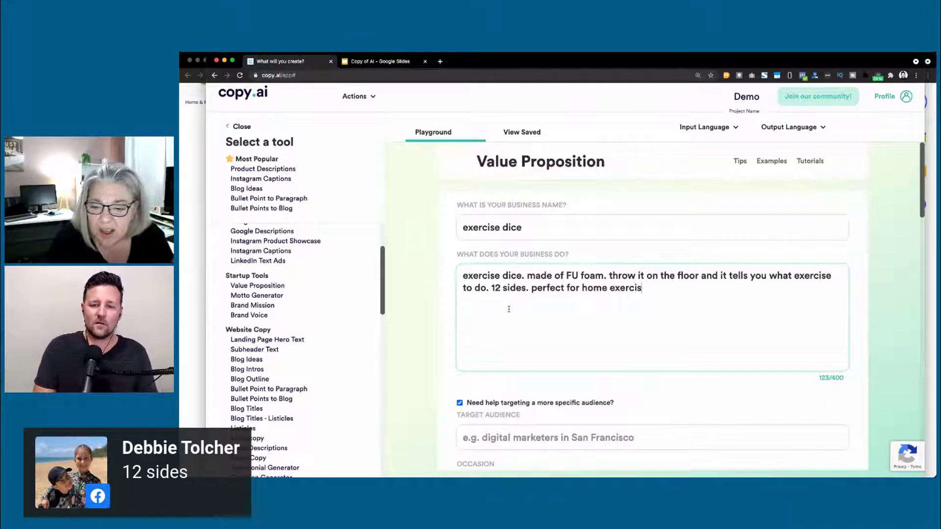
{"action": "type", "text": "e."}
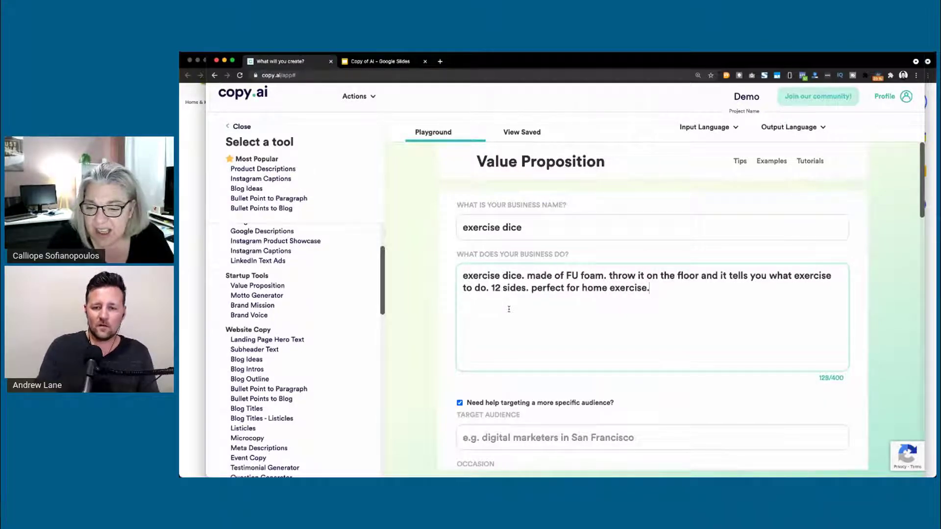
- Generate Pain-Agitate-Solution sales copy for the exercise dice with specific audience targeting turned off
{"action": "scroll", "coordinate": [266, 281], "scroll_direction": "up", "scroll_amount": 2}
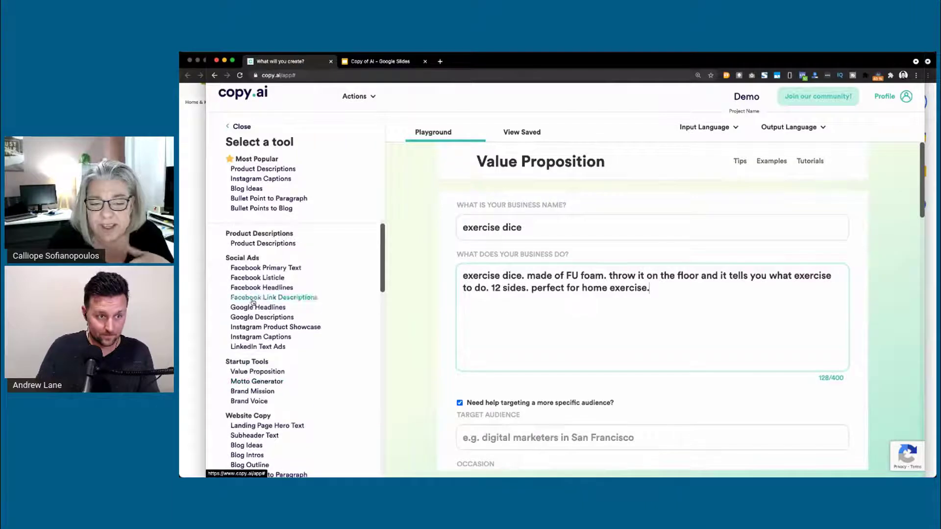
{"action": "scroll", "coordinate": [256, 250], "scroll_direction": "down", "scroll_amount": 8}
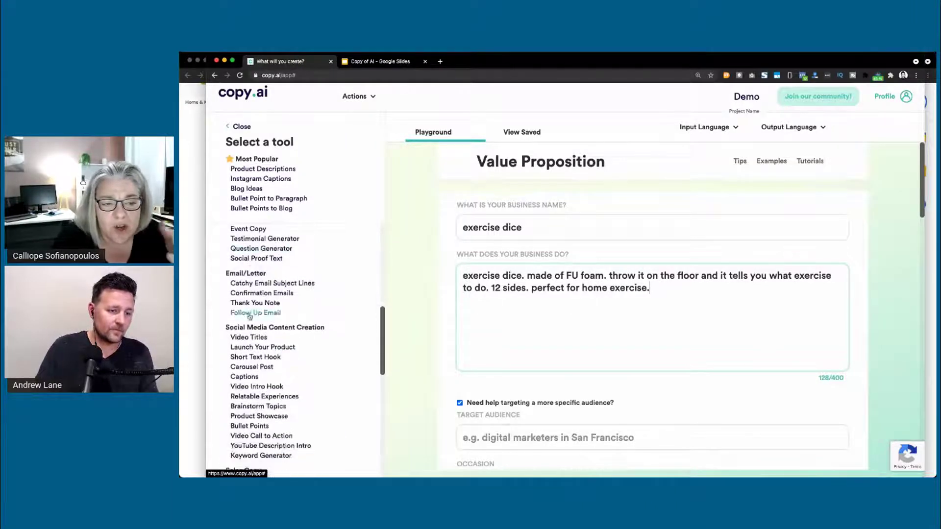
{"action": "scroll", "coordinate": [248, 342], "scroll_direction": "down", "scroll_amount": 3}
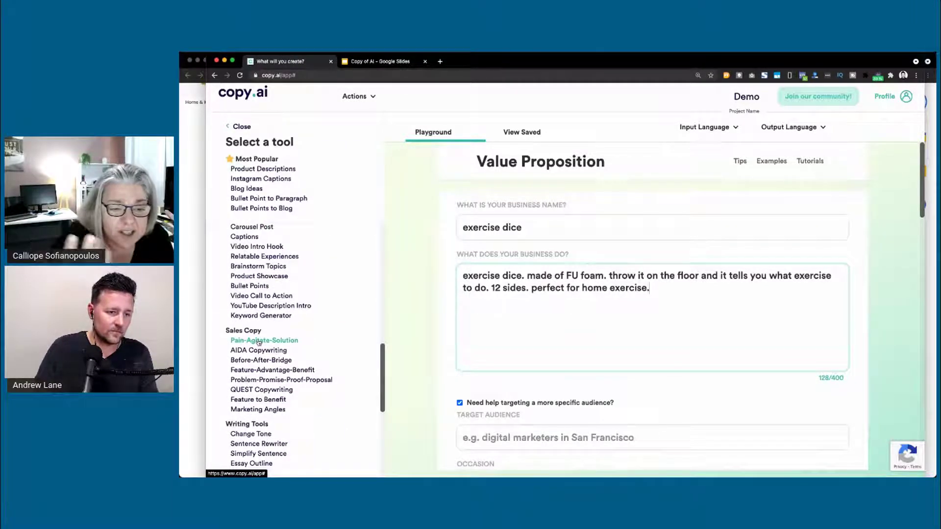
{"action": "left_click", "coordinate": [248, 342]}
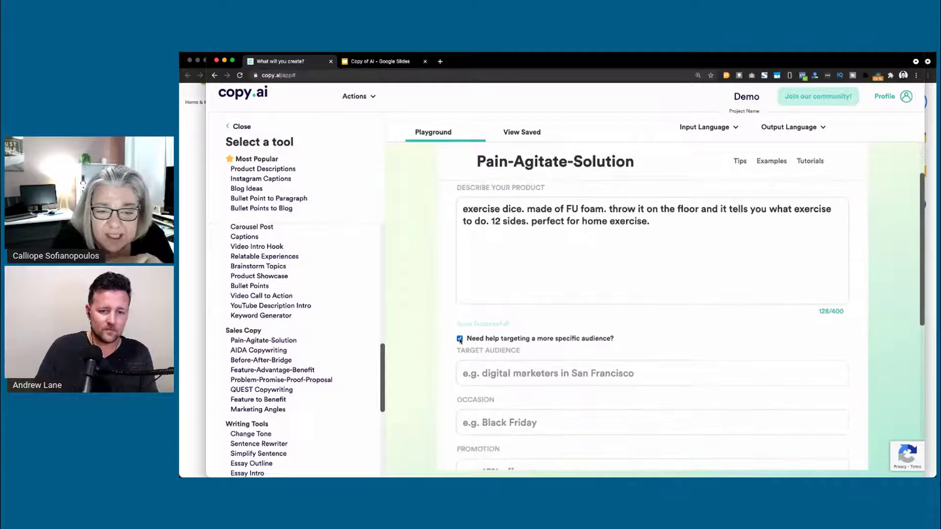
{"action": "left_click", "coordinate": [459, 336]}
{"action": "left_click", "coordinate": [478, 357]}
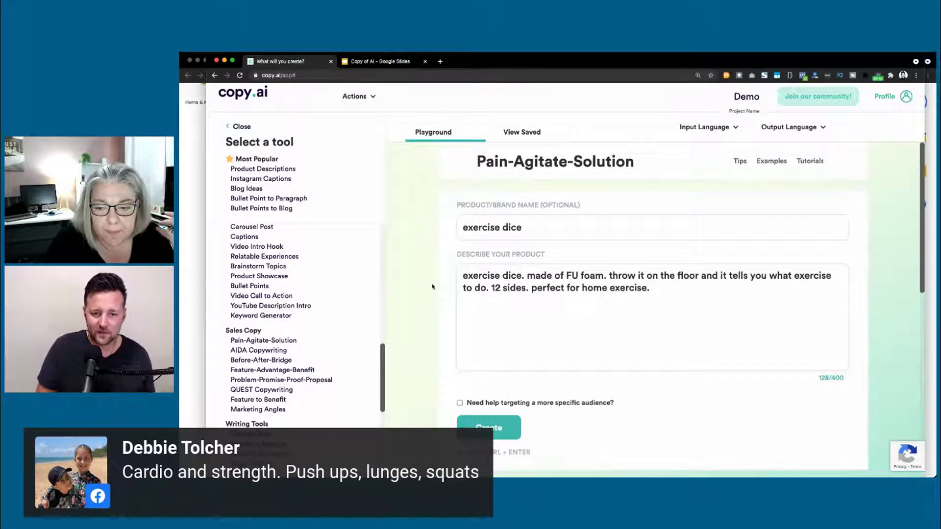
- Read the first three Pain-Agitate-Solution results, highlighting the opening "You CAN do this" text and "Exercise is for suckers"
{"action": "scroll", "coordinate": [433, 286], "scroll_direction": "down", "scroll_amount": 4}
{"action": "scroll", "coordinate": [432, 287], "scroll_direction": "up", "scroll_amount": 4}
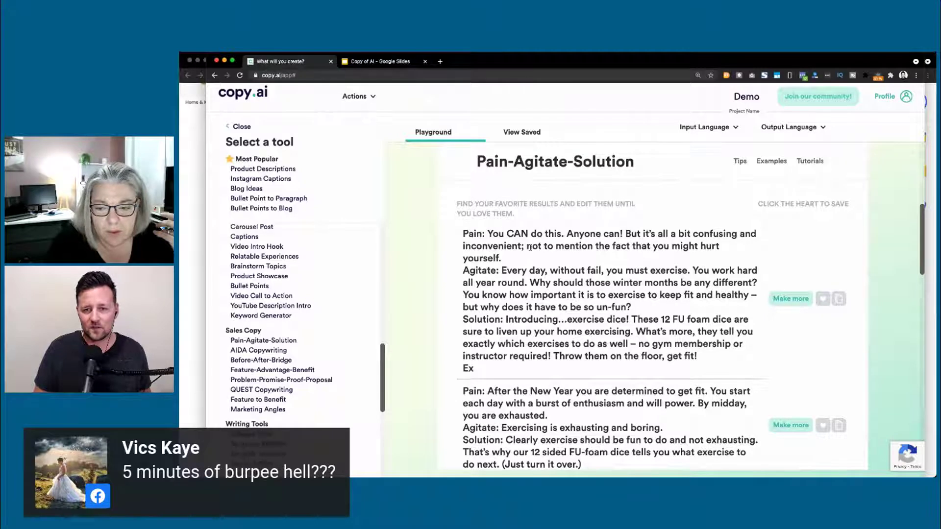
{"action": "left_click_drag", "start_coordinate": [492, 231], "coordinate": [507, 249]}
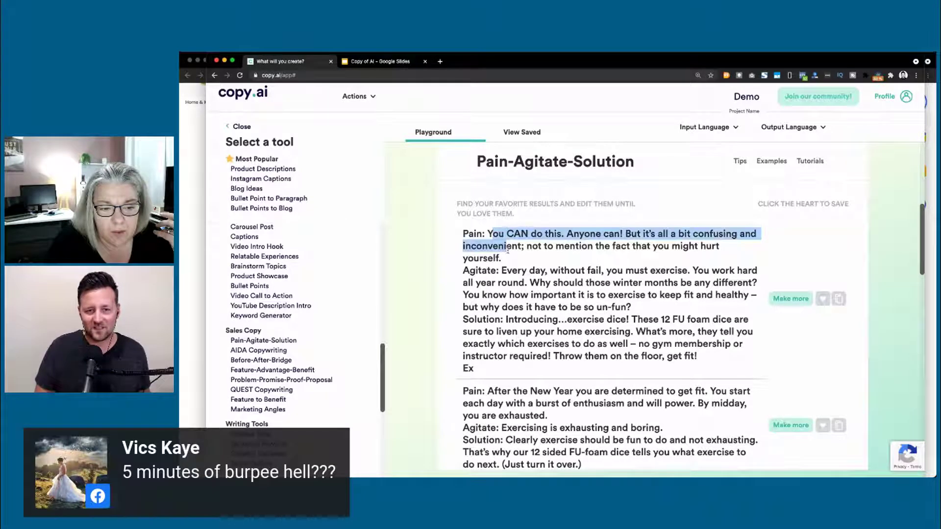
{"action": "scroll", "coordinate": [508, 250], "scroll_direction": "down", "scroll_amount": 1}
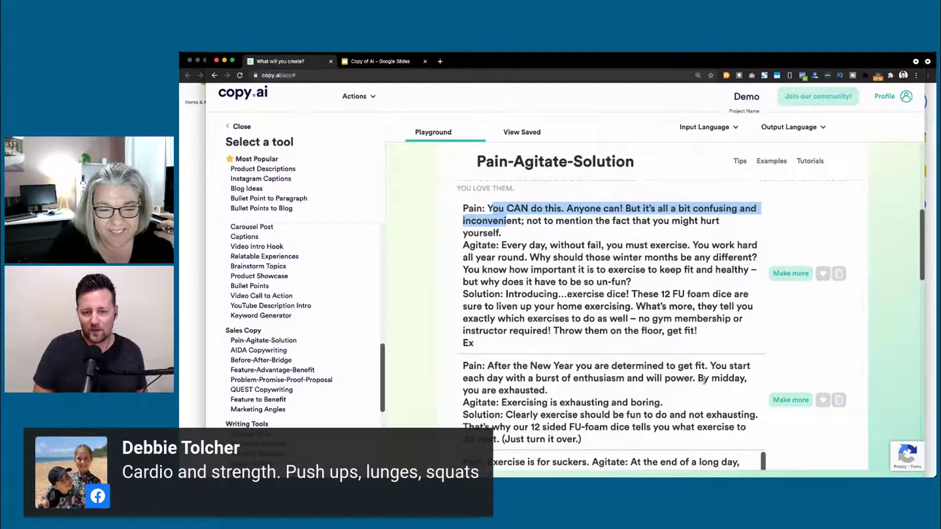
{"action": "scroll", "coordinate": [492, 391], "scroll_direction": "down", "scroll_amount": 3}
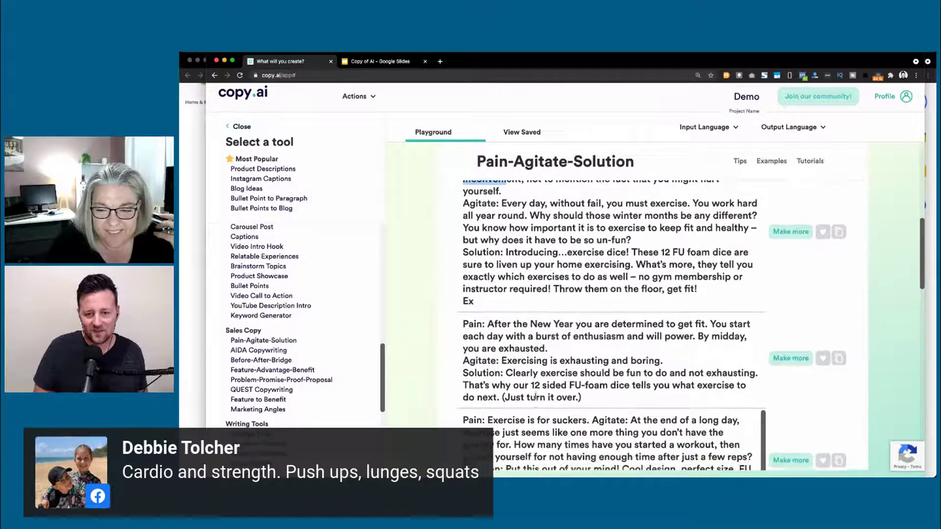
{"action": "scroll", "coordinate": [535, 396], "scroll_direction": "down", "scroll_amount": 3}
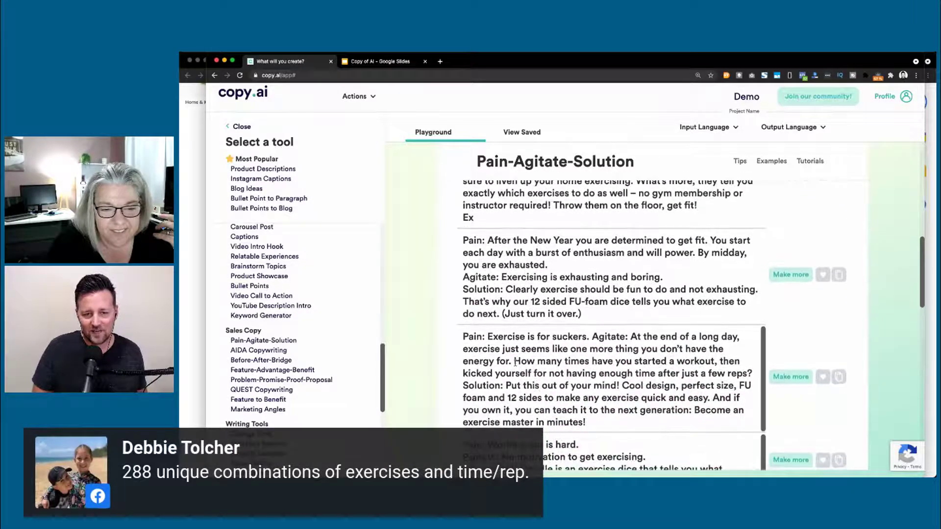
{"action": "left_click_drag", "start_coordinate": [488, 336], "coordinate": [587, 334]}
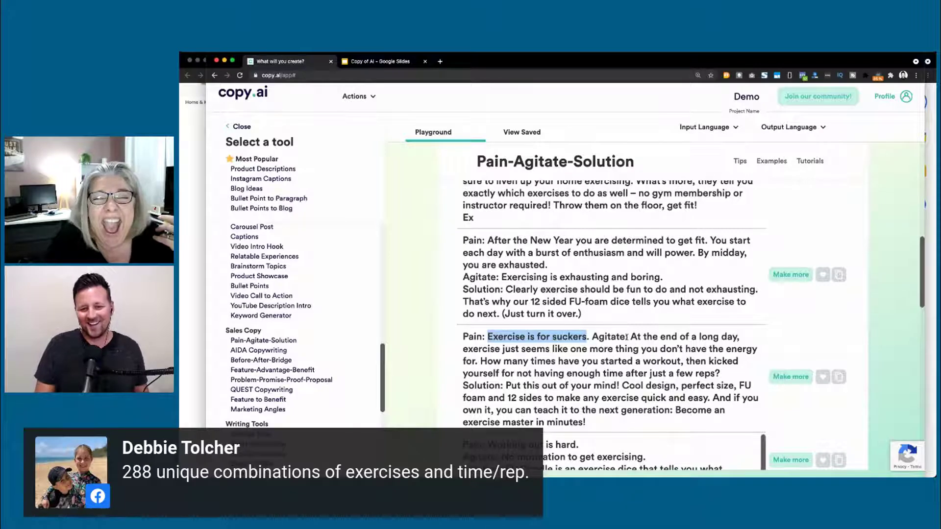
{"action": "scroll", "coordinate": [620, 337], "scroll_direction": "down", "scroll_amount": 1}
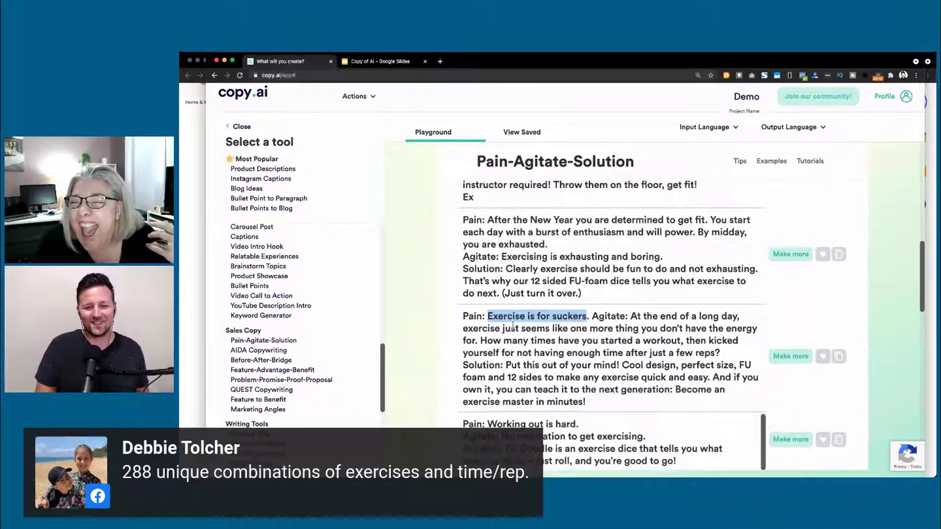
{"action": "left_click", "coordinate": [510, 365]}
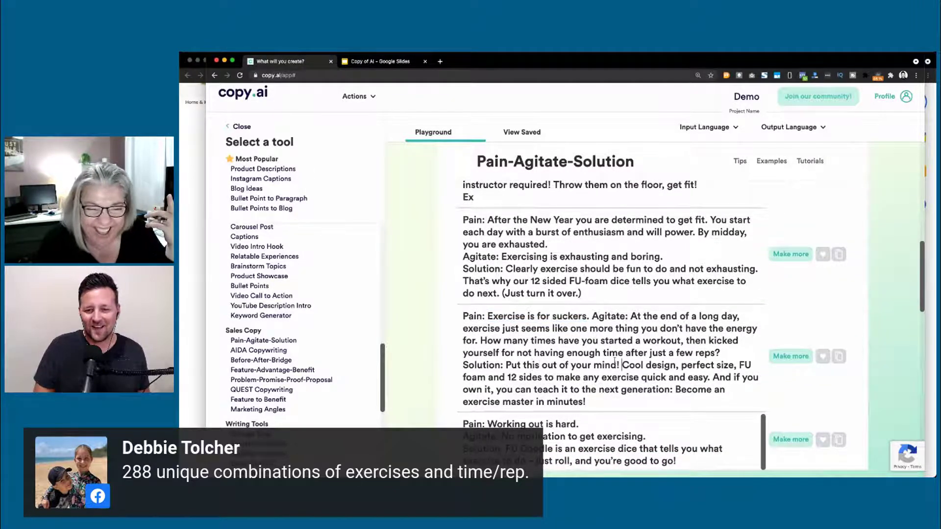
{"action": "left_click", "coordinate": [463, 365]}
- Read the "Working out is hard" result and highlight the product name "FU Doodle" in its solution
{"action": "scroll", "coordinate": [439, 338], "scroll_direction": "down", "scroll_amount": 1}
{"action": "scroll", "coordinate": [438, 338], "scroll_direction": "down", "scroll_amount": 2}
{"action": "scroll", "coordinate": [439, 339], "scroll_direction": "down", "scroll_amount": 1}
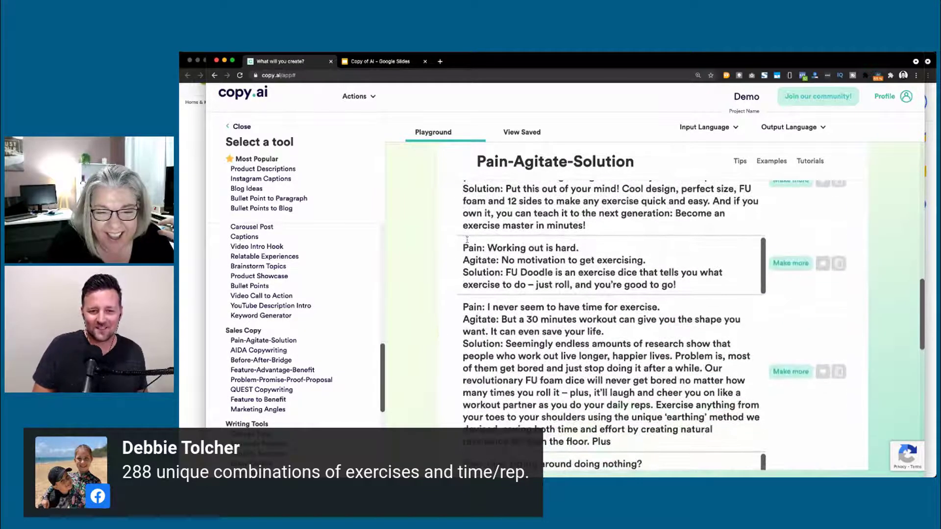
{"action": "left_click_drag", "start_coordinate": [507, 272], "coordinate": [554, 277]}
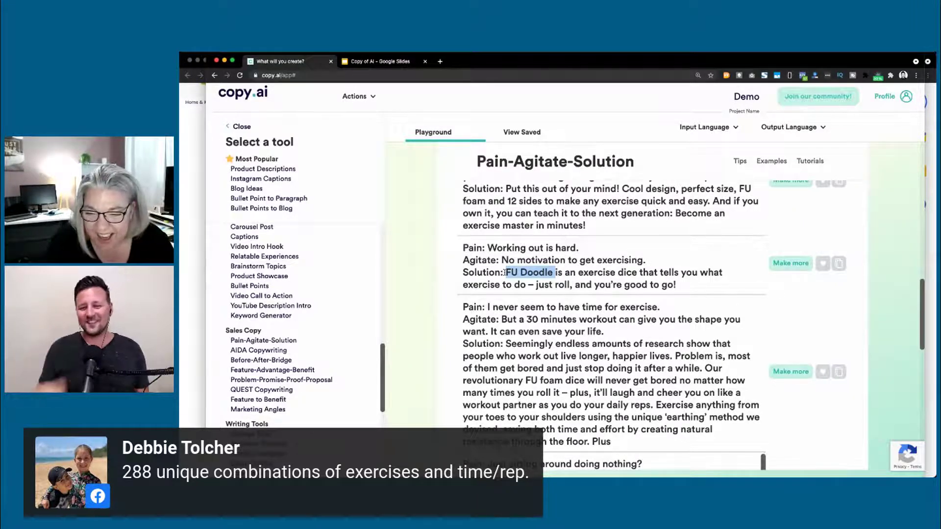
{"action": "left_click", "coordinate": [416, 279]}
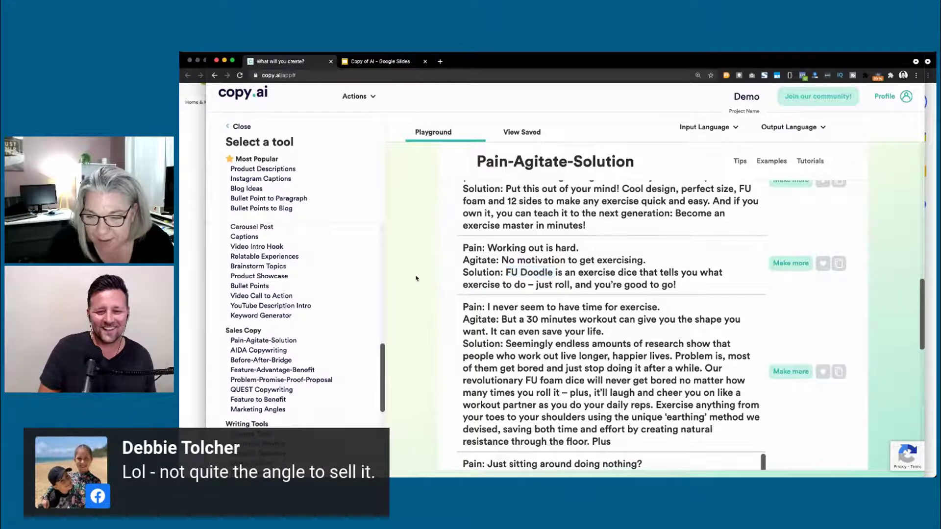
- Read the remaining results through the last one, highlighting "Exercising is more fun when it's with exercise dice."
{"action": "scroll", "coordinate": [416, 279], "scroll_direction": "down", "scroll_amount": 2}
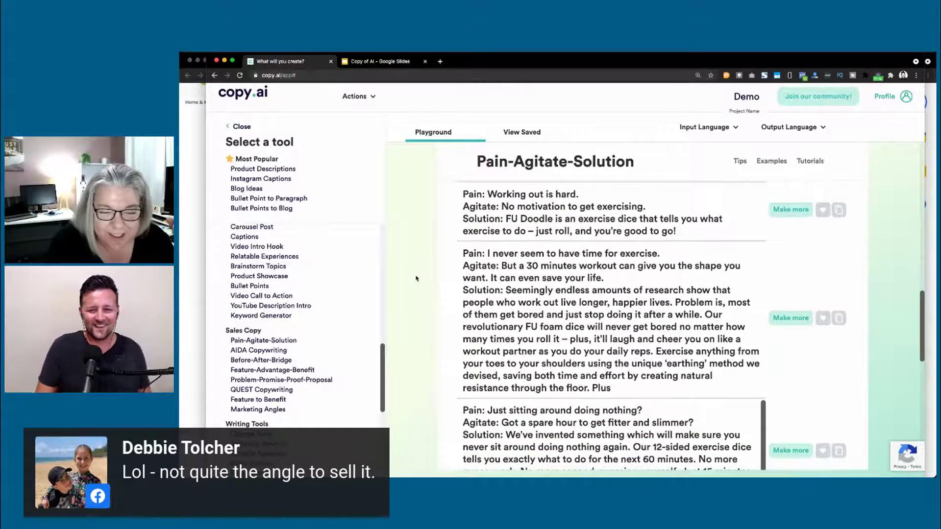
{"action": "scroll", "coordinate": [416, 278], "scroll_direction": "down", "scroll_amount": 1}
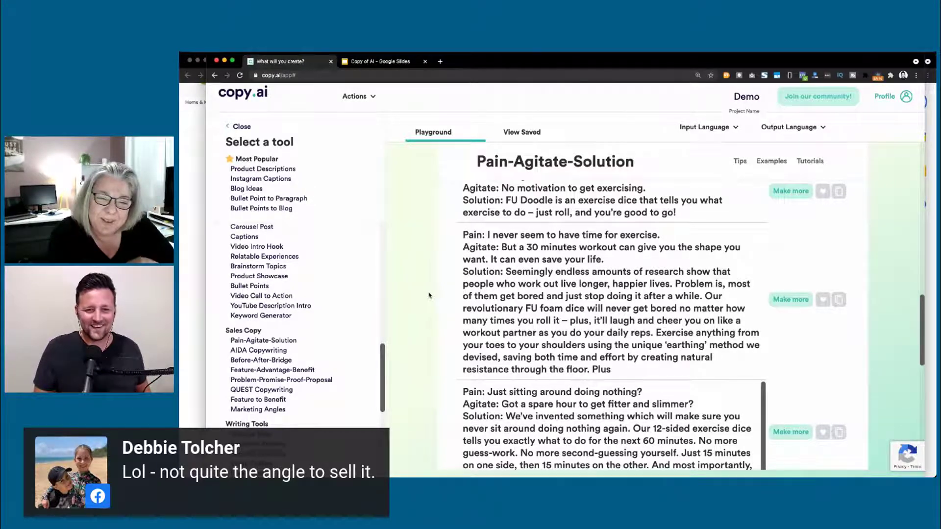
{"action": "scroll", "coordinate": [429, 296], "scroll_direction": "down", "scroll_amount": 1}
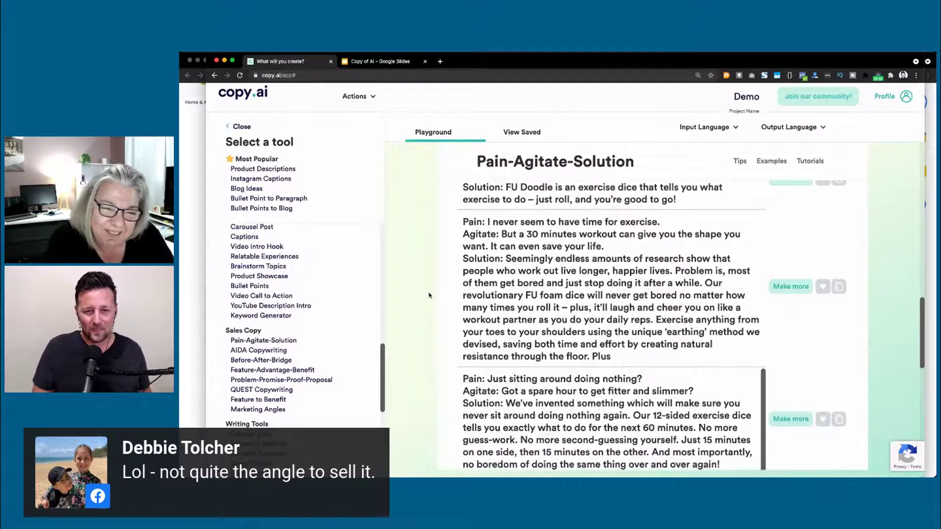
{"action": "scroll", "coordinate": [416, 318], "scroll_direction": "down", "scroll_amount": 3}
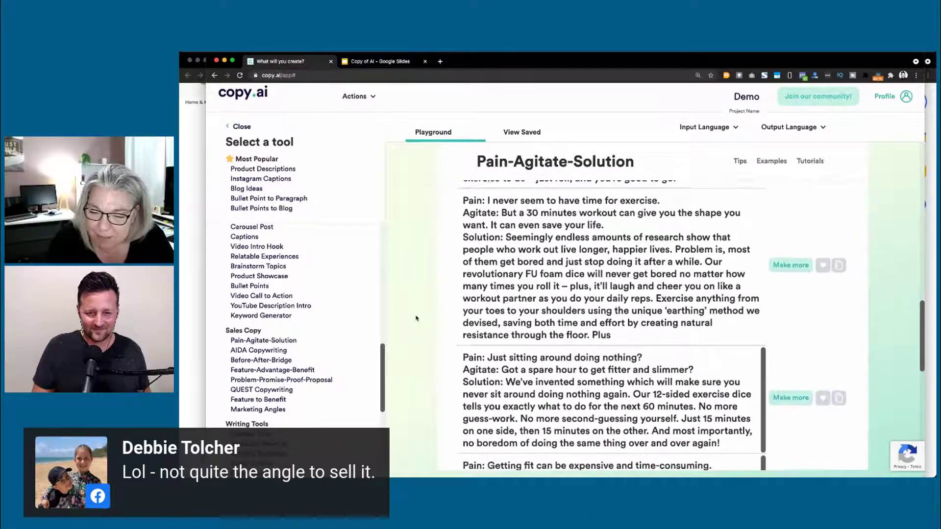
{"action": "scroll", "coordinate": [417, 318], "scroll_direction": "down", "scroll_amount": 2}
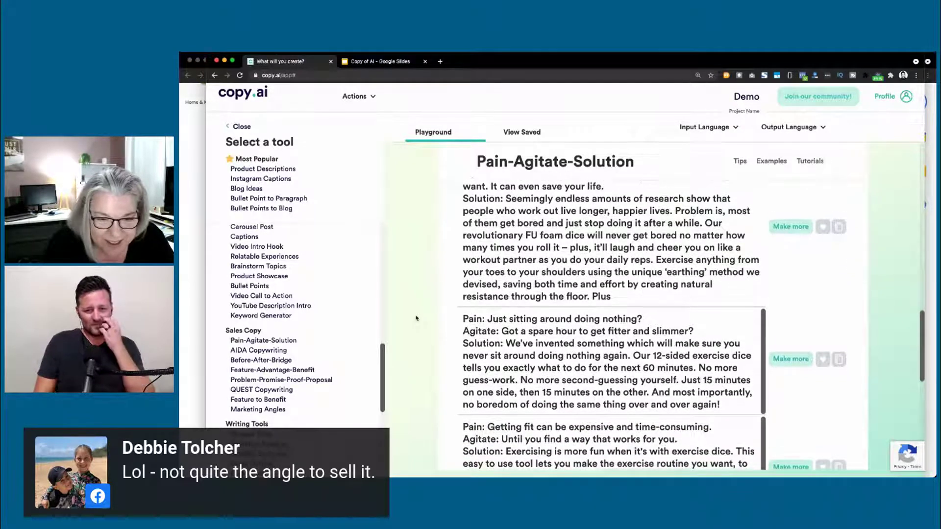
{"action": "scroll", "coordinate": [416, 319], "scroll_direction": "down", "scroll_amount": 1}
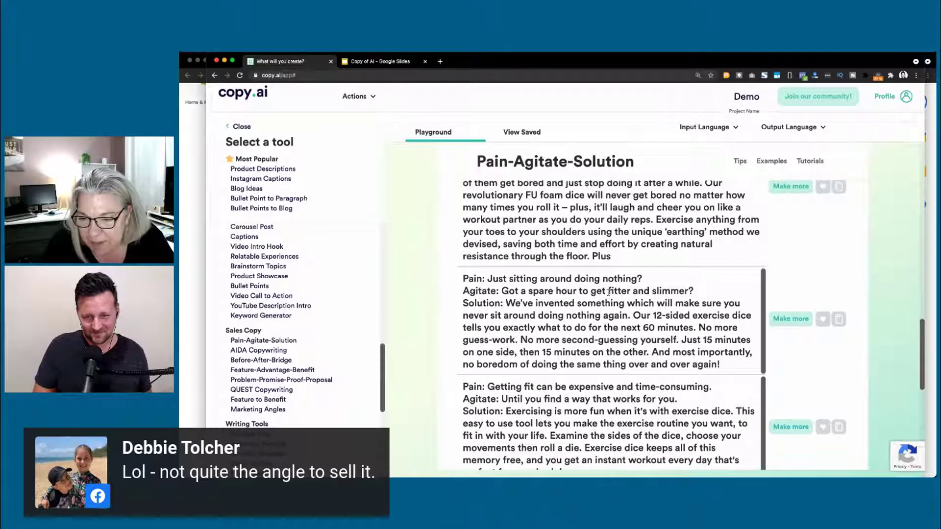
{"action": "scroll", "coordinate": [435, 308], "scroll_direction": "down", "scroll_amount": 2}
{"action": "scroll", "coordinate": [435, 309], "scroll_direction": "down", "scroll_amount": 1}
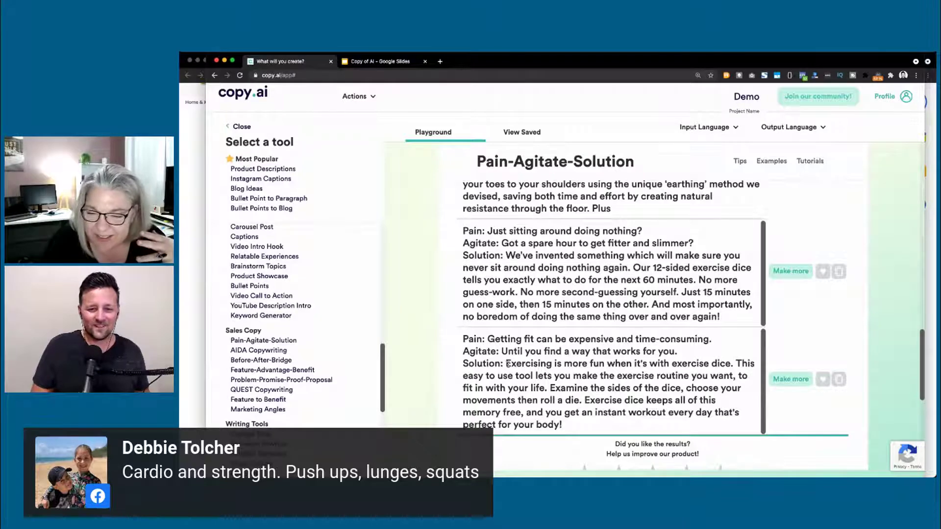
{"action": "left_click_drag", "start_coordinate": [506, 363], "coordinate": [733, 363]}
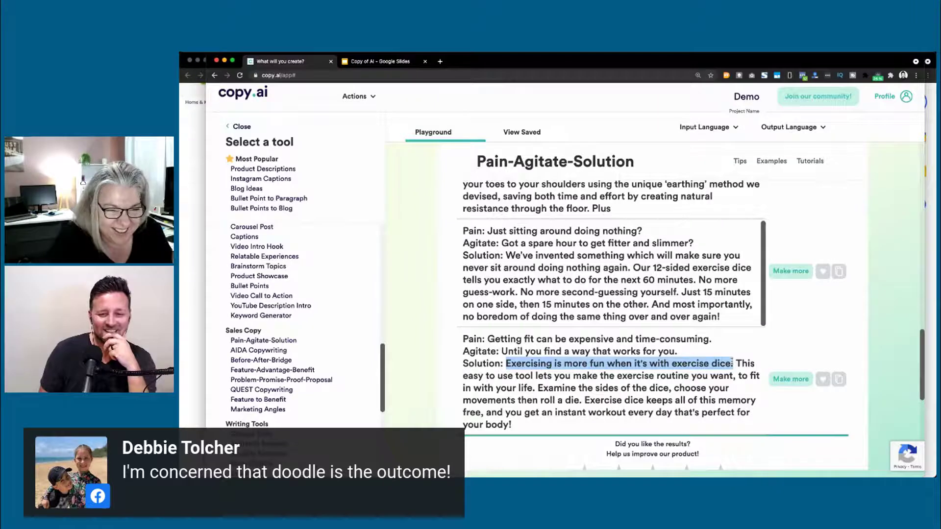
- Highlight "Exercising is more fun when it's with exercise dice." in the last result, plus the full product description in the form
{"action": "left_click", "coordinate": [430, 363]}
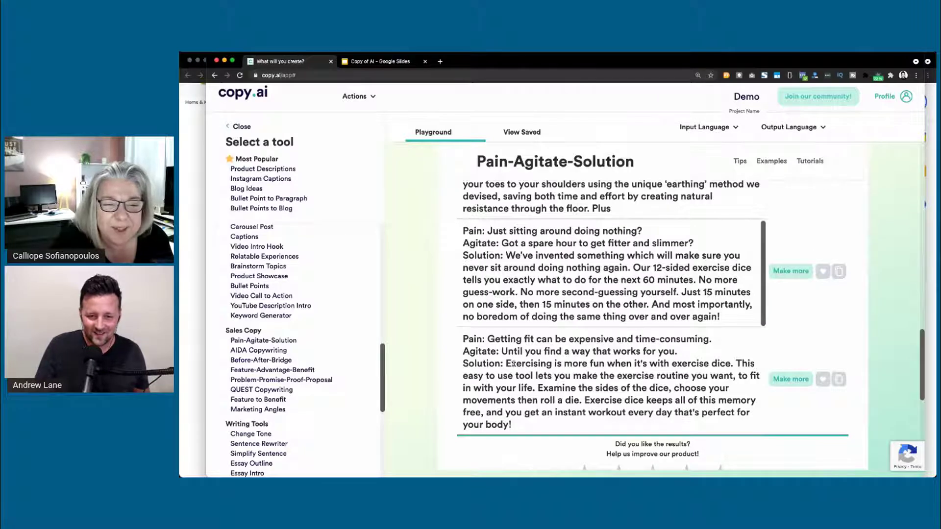
{"action": "left_click_drag", "start_coordinate": [507, 363], "coordinate": [736, 363]}
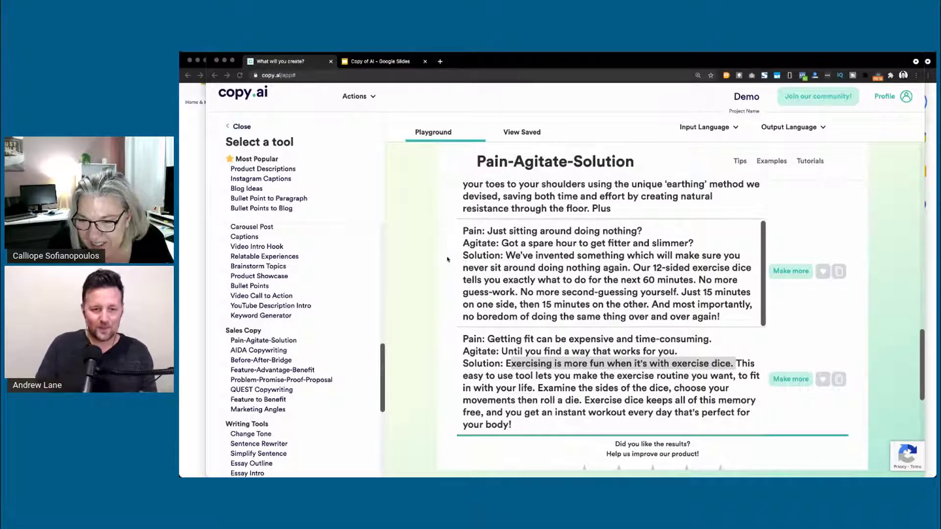
{"action": "scroll", "coordinate": [447, 259], "scroll_direction": "up", "scroll_amount": 15}
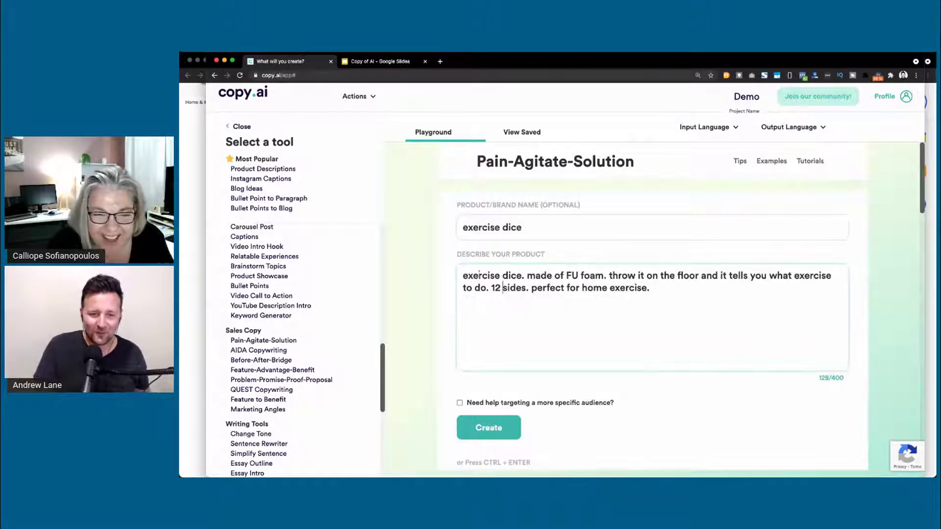
{"action": "left_click_drag", "start_coordinate": [462, 275], "coordinate": [728, 288]}
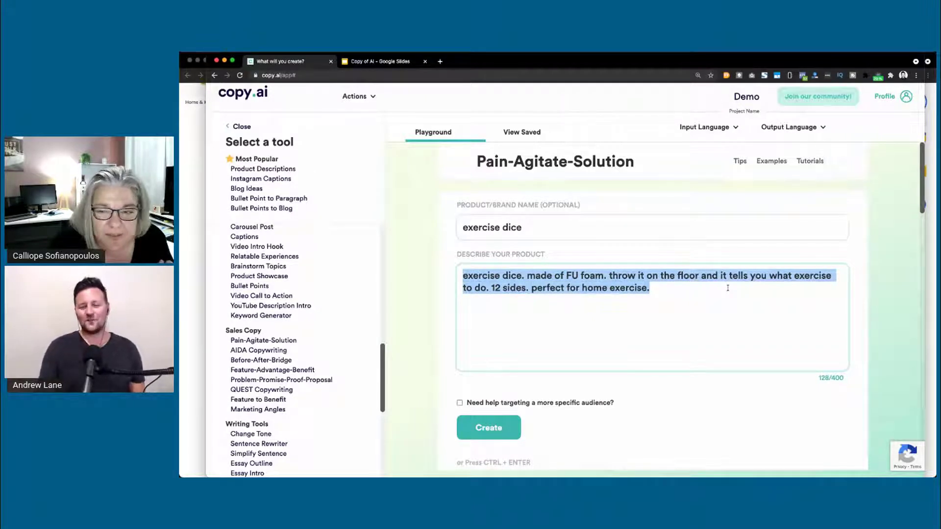
{"action": "left_click", "coordinate": [438, 300]}
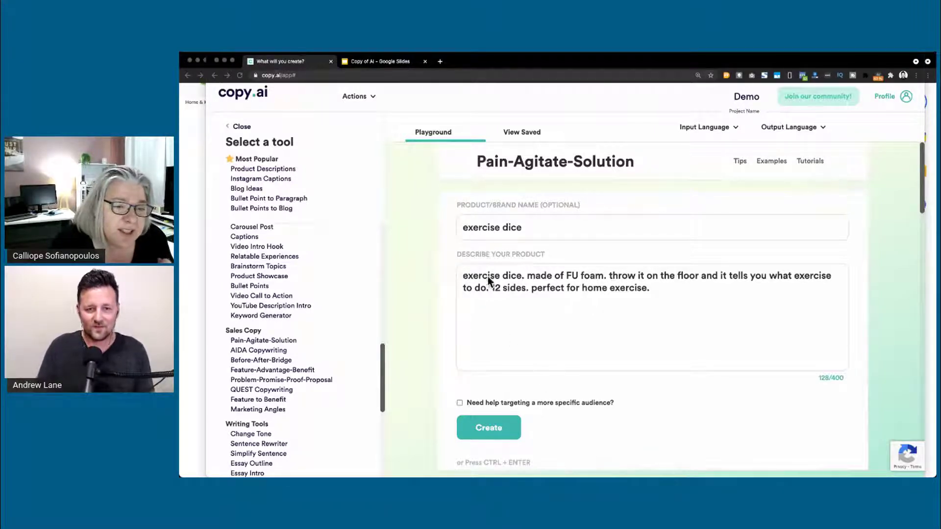
- Rewrite the product description as "exercise dice that you roll to choose your next workout at home."
{"action": "left_click", "coordinate": [522, 279]}
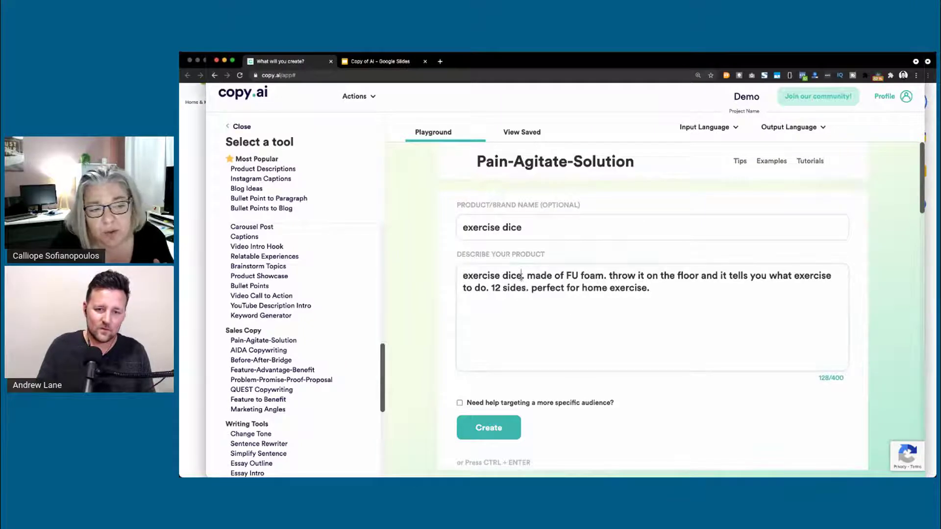
{"action": "left_click", "coordinate": [663, 288], "text": "shift"}
{"action": "key", "text": "BackSpace"}
{"action": "type", "text": "that you roll t"}
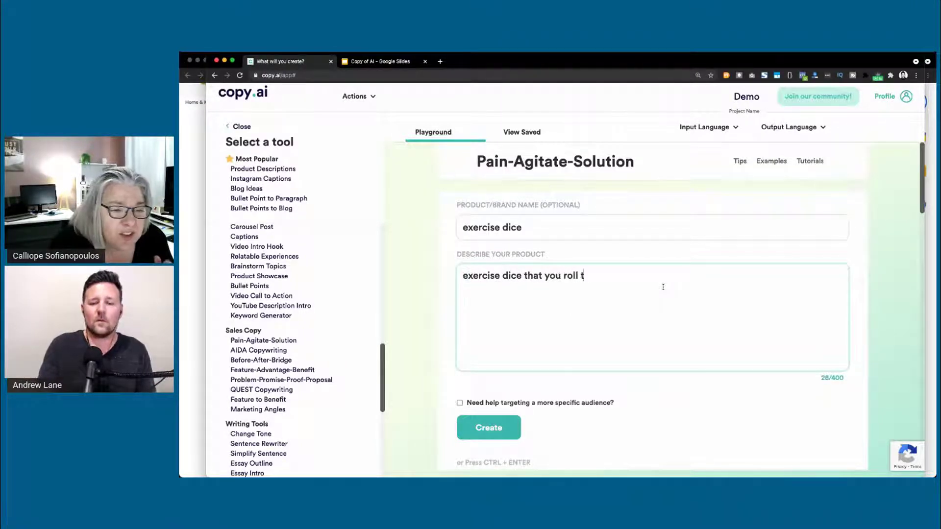
{"action": "type", "text": "o choose you"}
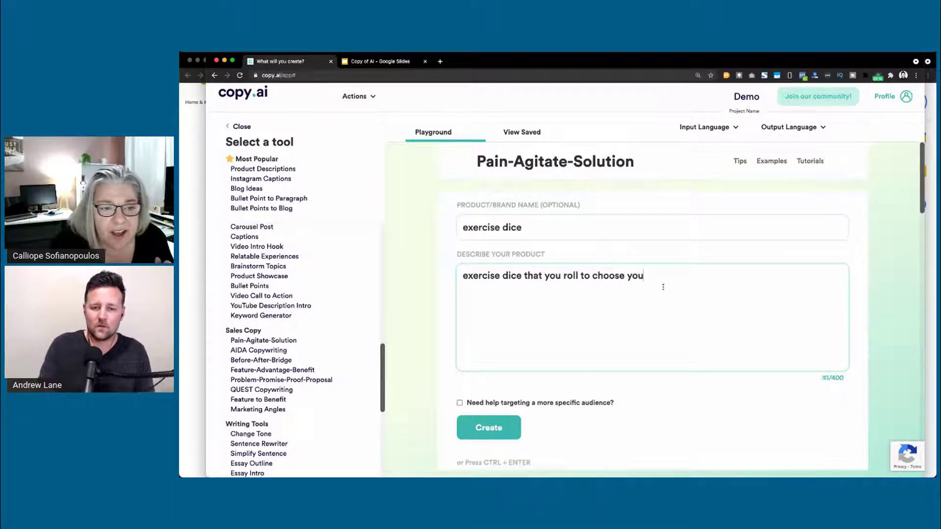
{"action": "type", "text": "r next work"}
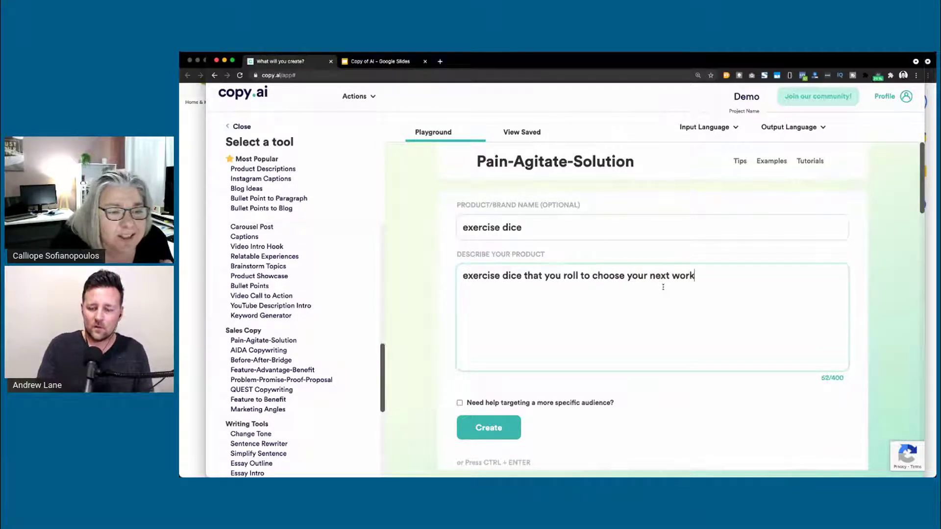
{"action": "type", "text": "out at home."}
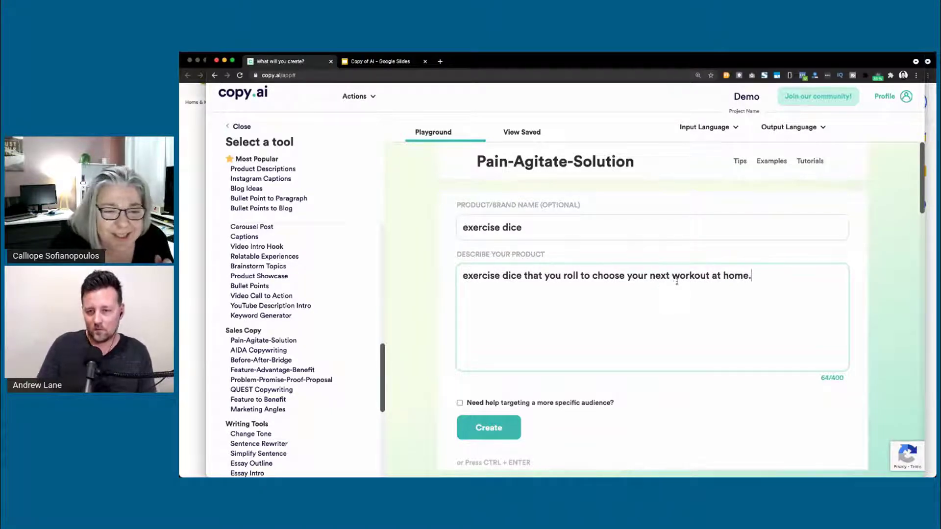
- Generate new Pain-Agitate-Solution copy from the rewritten exercise dice description
{"action": "left_click", "coordinate": [673, 279]}
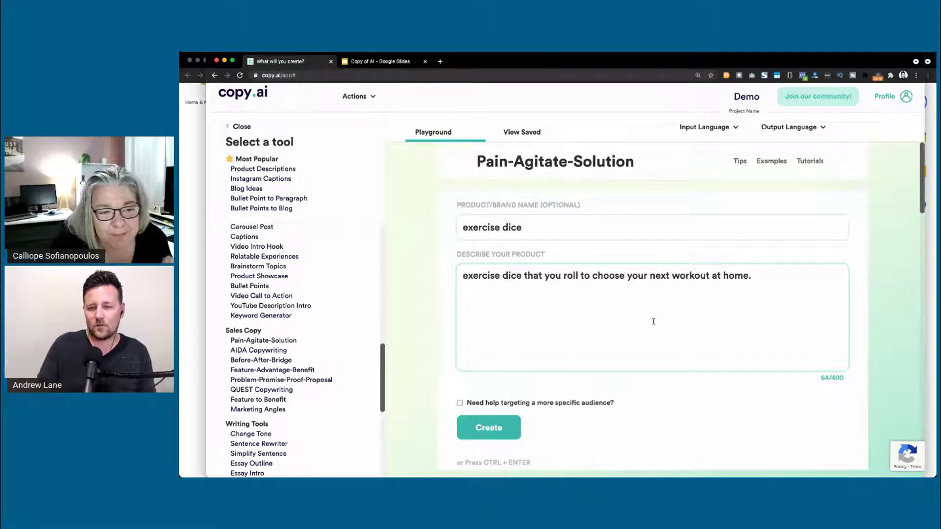
{"action": "left_click", "coordinate": [680, 290]}
{"action": "left_click", "coordinate": [505, 427]}
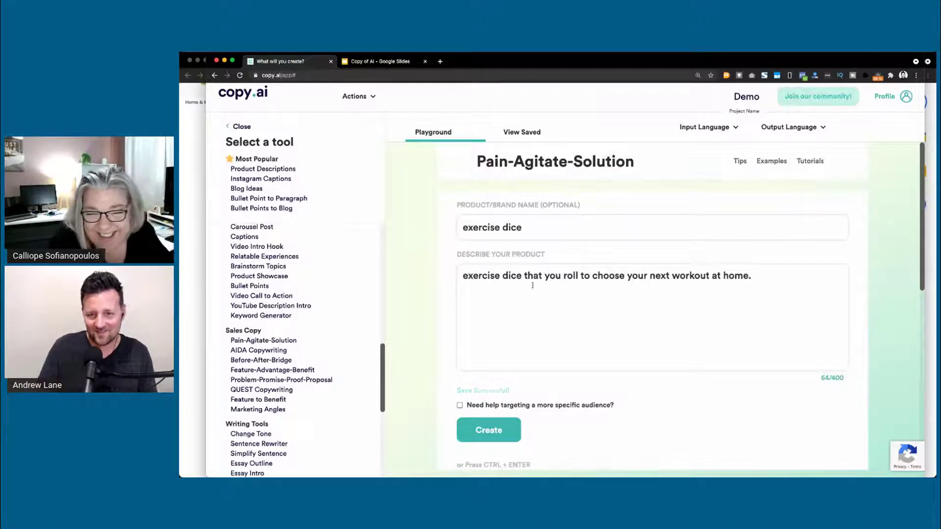
{"action": "triple_click", "coordinate": [464, 272]}
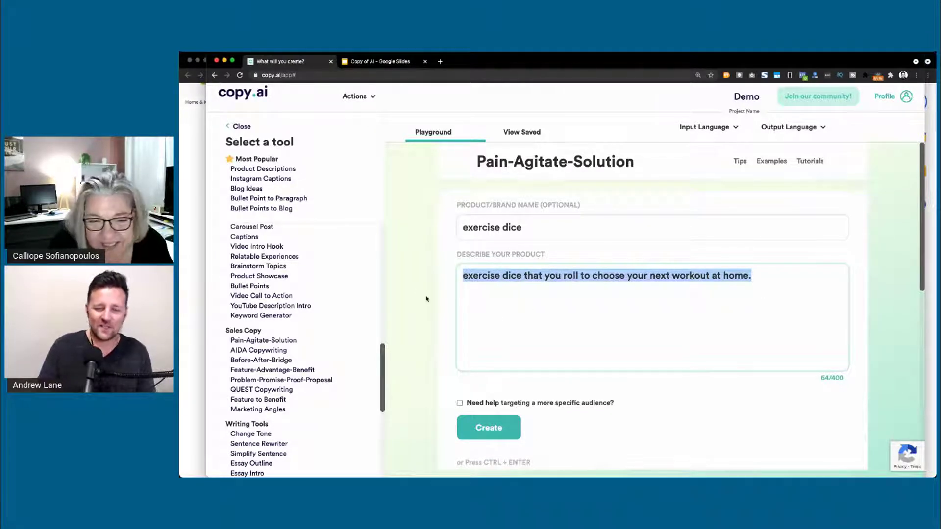
{"action": "key", "text": "ctrl+Return"}
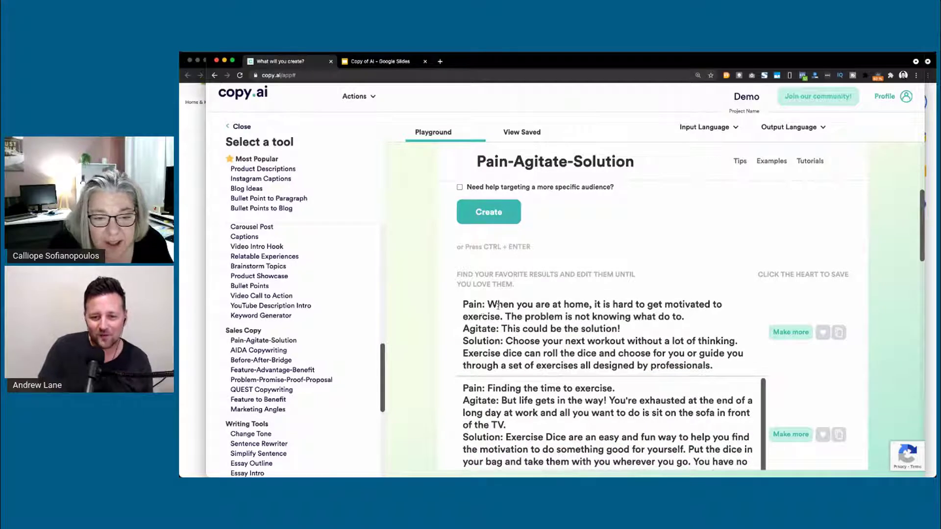
- Read the first new result, highlighting its pain and agitate lines and the opening sentence of its solution
{"action": "left_click_drag", "start_coordinate": [488, 305], "coordinate": [696, 320]}
{"action": "left_click_drag", "start_coordinate": [502, 328], "coordinate": [621, 329]}
{"action": "left_click_drag", "start_coordinate": [505, 341], "coordinate": [710, 341]}
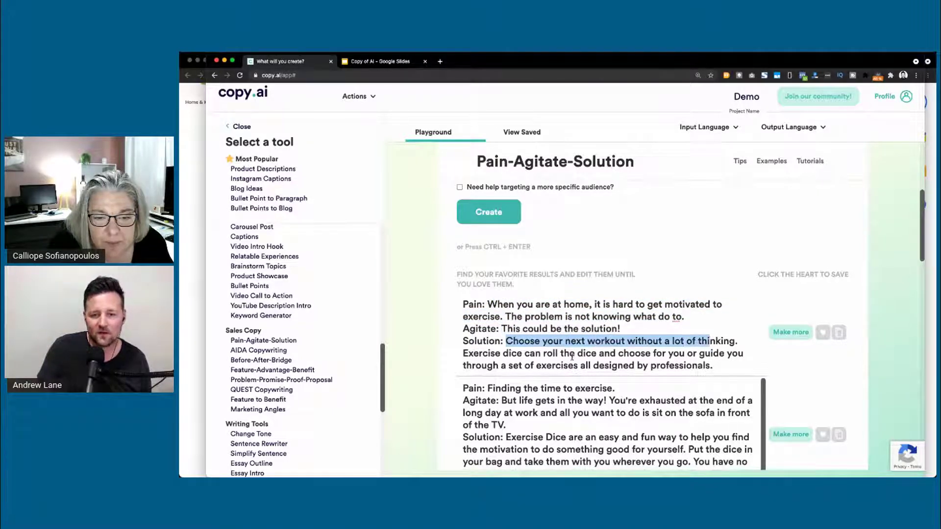
{"action": "scroll", "coordinate": [611, 352], "scroll_direction": "down", "scroll_amount": 3}
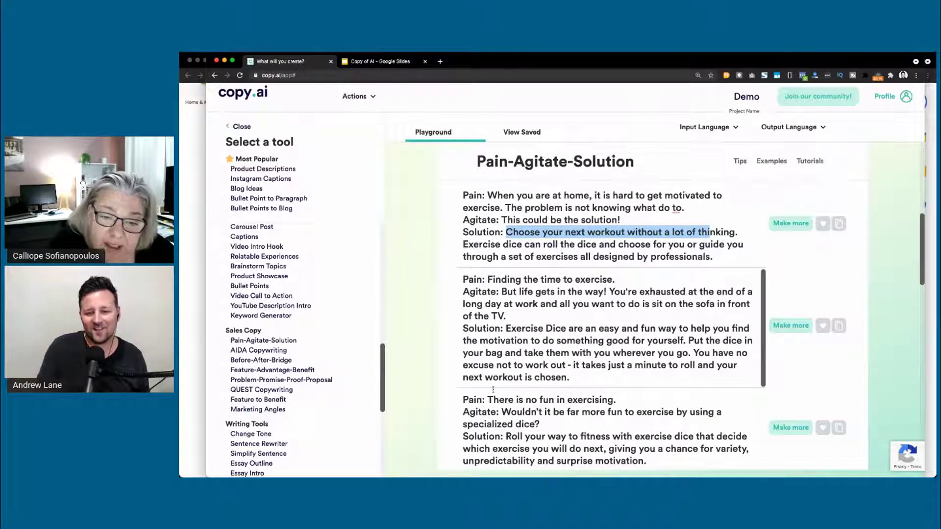
{"action": "scroll", "coordinate": [499, 398], "scroll_direction": "down", "scroll_amount": 1}
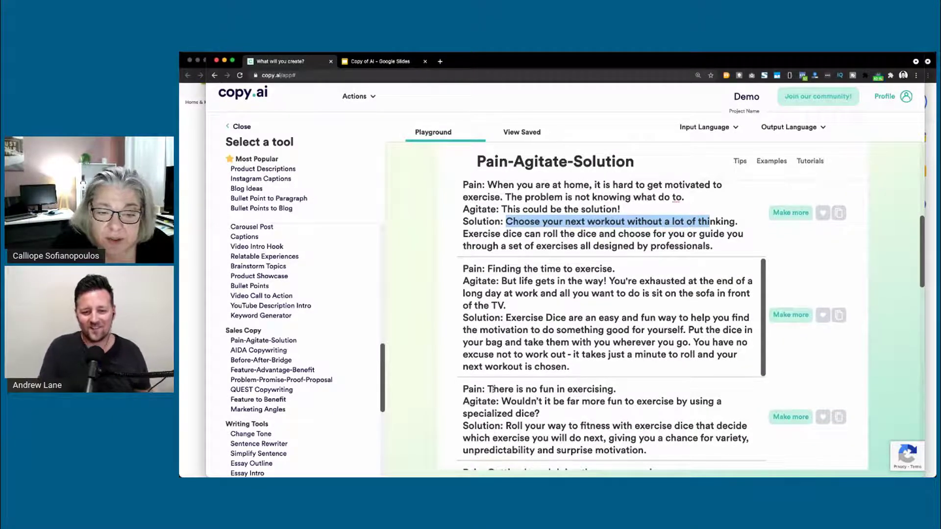
- Read the "Finding the time to exercise" result, highlighting its solution from "Exercise Dice are an easy and fun way" to "You have no excuse not to work out"
{"action": "left_click", "coordinate": [505, 426]}
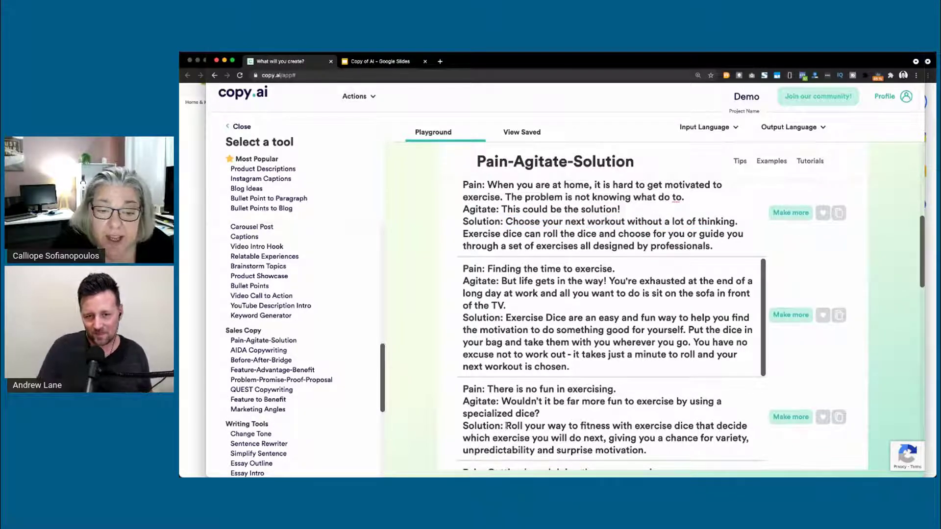
{"action": "left_click_drag", "start_coordinate": [505, 317], "coordinate": [685, 330]}
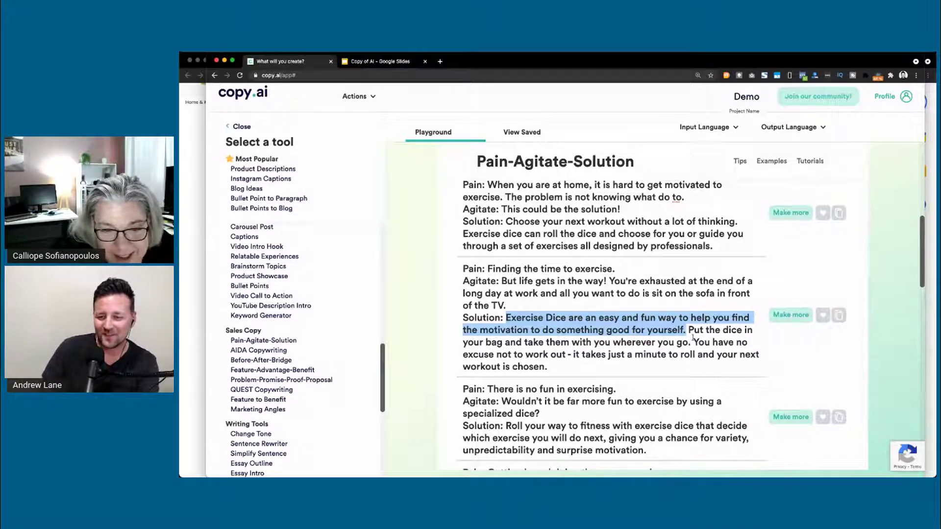
{"action": "left_click_drag", "start_coordinate": [689, 330], "coordinate": [690, 342]}
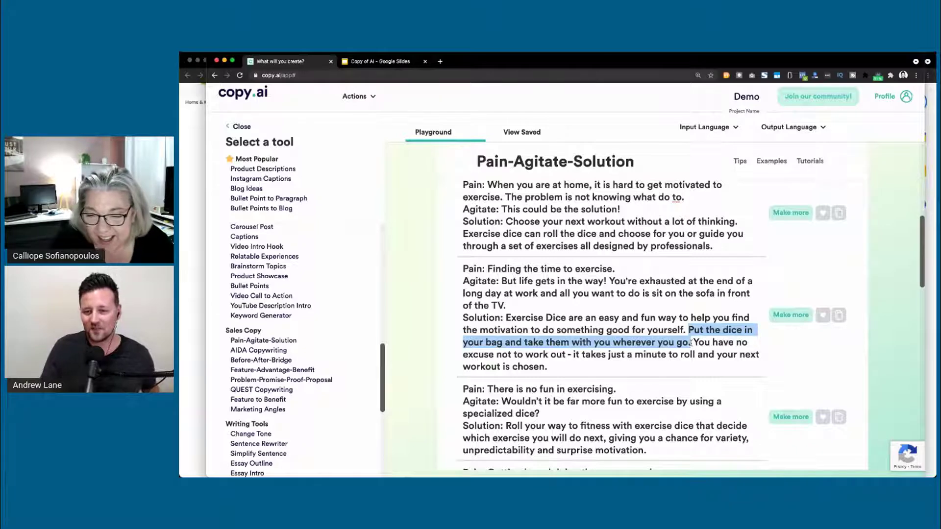
{"action": "left_click", "coordinate": [692, 342]}
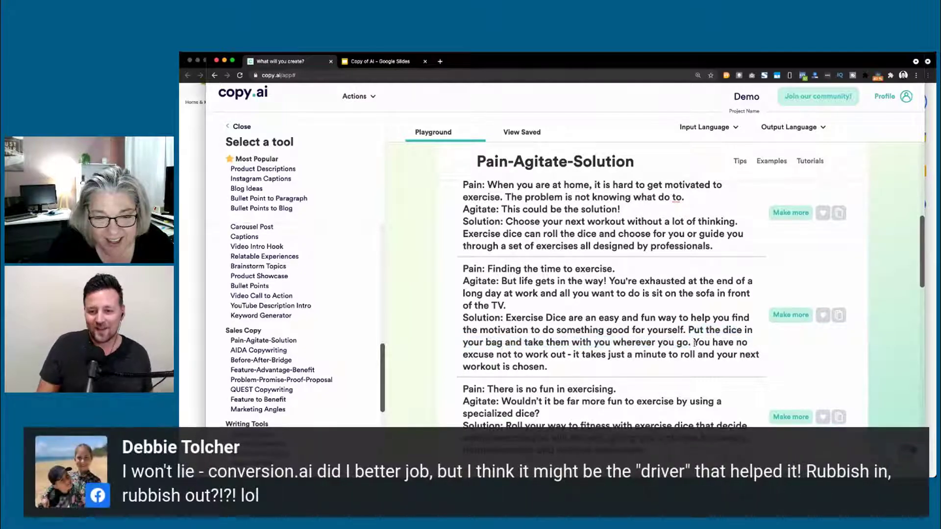
{"action": "left_click_drag", "start_coordinate": [694, 342], "coordinate": [564, 354]}
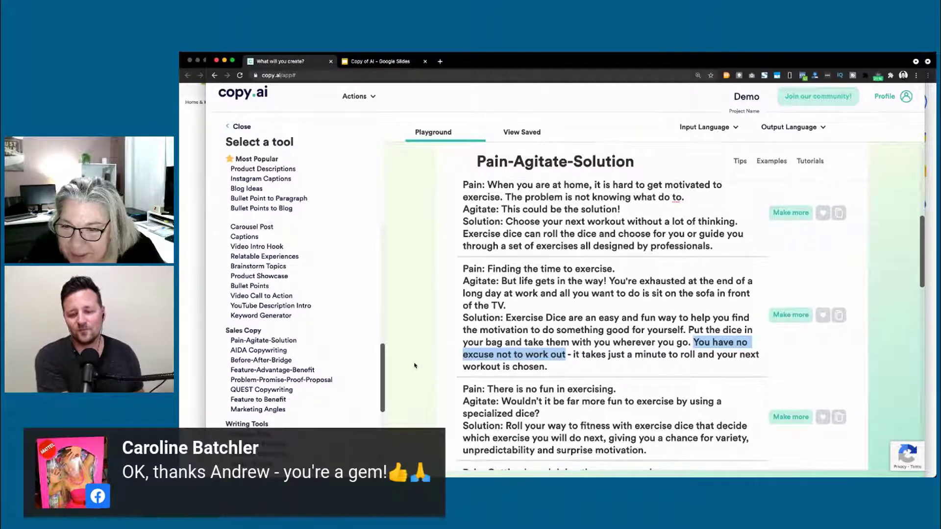
{"action": "left_click", "coordinate": [416, 255]}
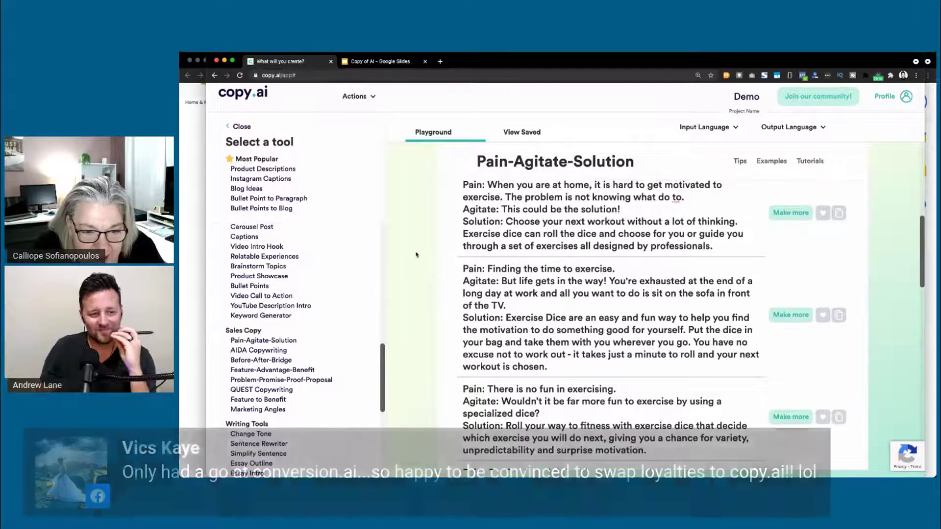
- Generate QUEST Copywriting text from the same exercise dice description and read the first results
{"action": "left_click", "coordinate": [262, 390]}
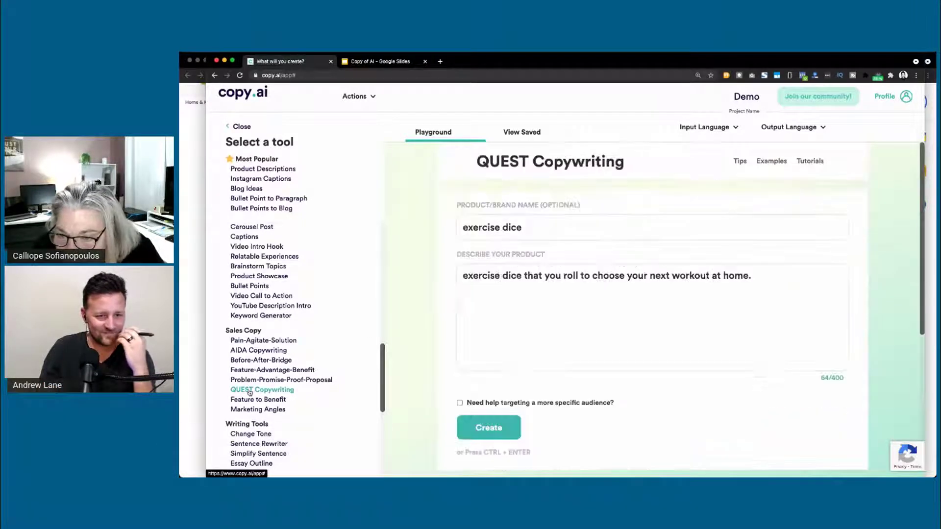
{"action": "left_click", "coordinate": [492, 429]}
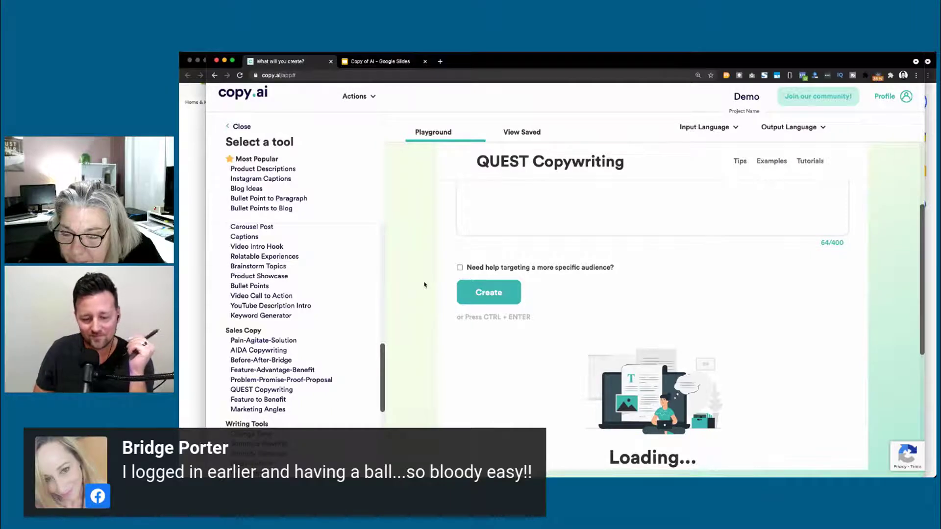
{"action": "scroll", "coordinate": [425, 284], "scroll_direction": "up", "scroll_amount": 3}
{"action": "scroll", "coordinate": [425, 284], "scroll_direction": "up", "scroll_amount": 2}
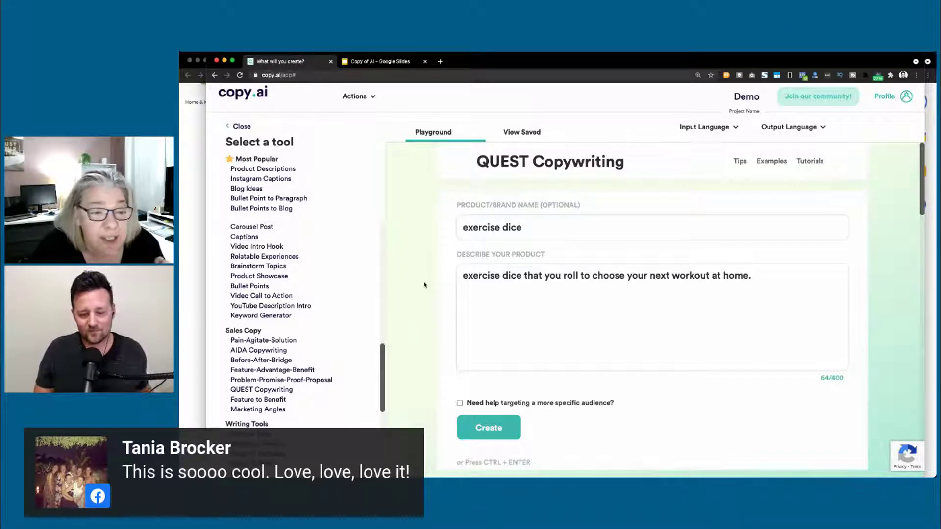
{"action": "scroll", "coordinate": [425, 285], "scroll_direction": "down", "scroll_amount": 6}
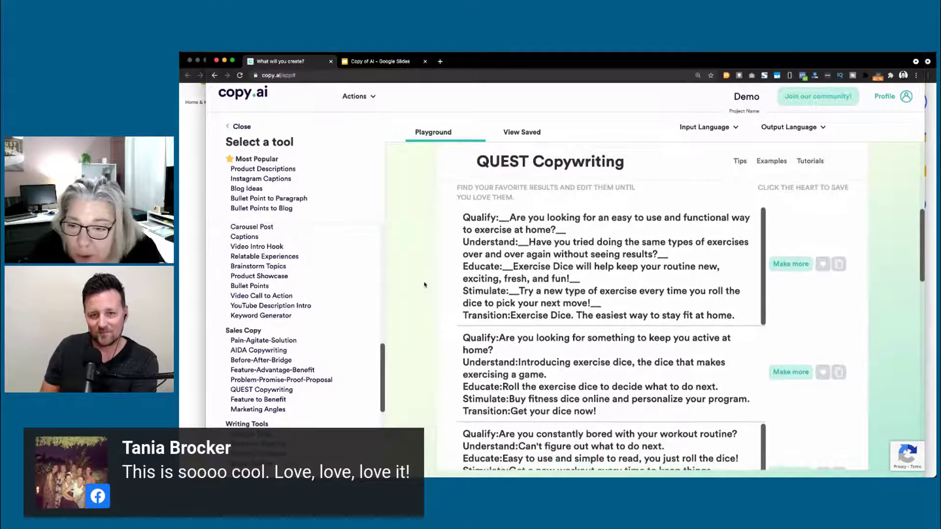
{"action": "scroll", "coordinate": [424, 285], "scroll_direction": "down", "scroll_amount": 1}
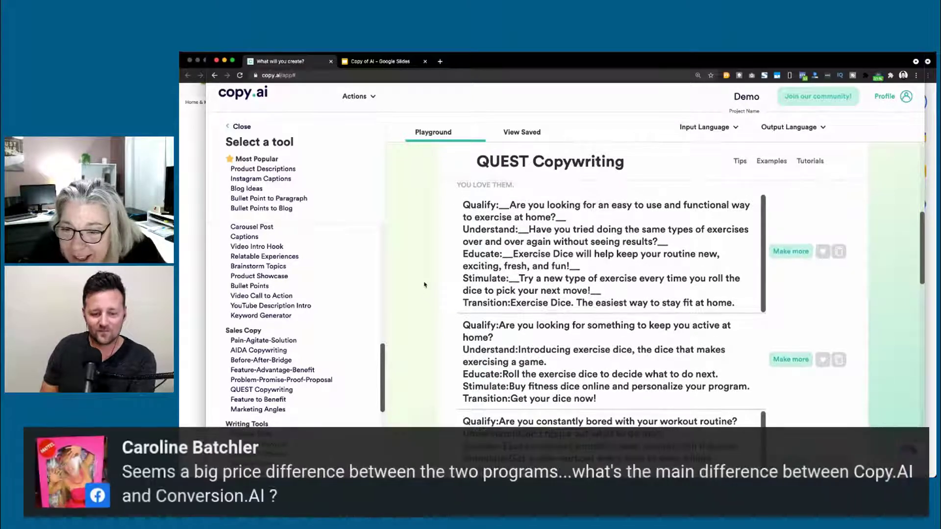
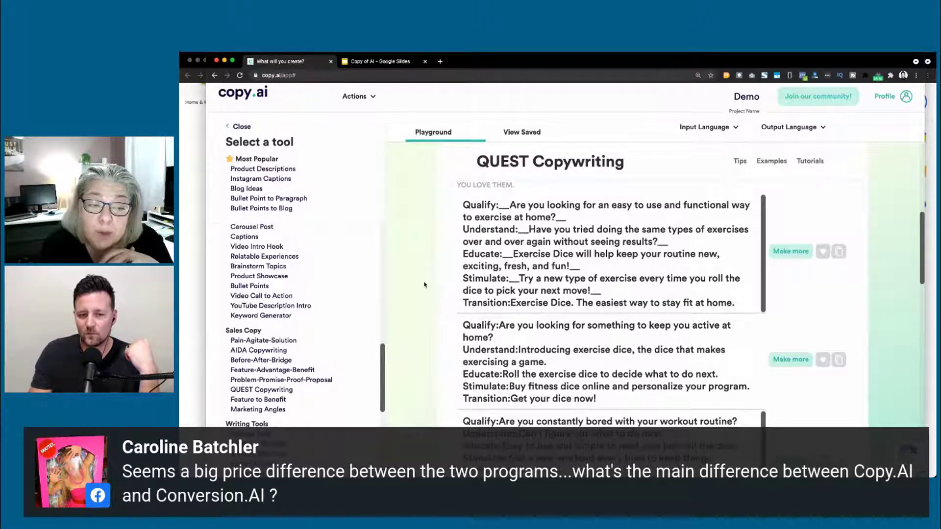
- Look through the available copywriting tools, covering the Email/Letter, Website Copy, Startup Tools and Social Ads groups
{"action": "scroll", "coordinate": [290, 333], "scroll_direction": "down", "scroll_amount": 2}
{"action": "scroll", "coordinate": [290, 333], "scroll_direction": "up", "scroll_amount": 10}
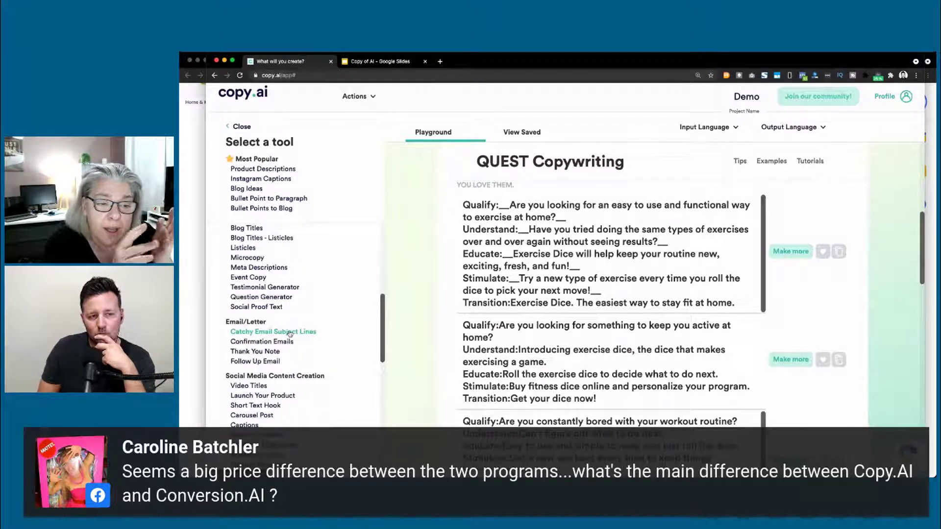
{"action": "scroll", "coordinate": [264, 300], "scroll_direction": "up", "scroll_amount": 2}
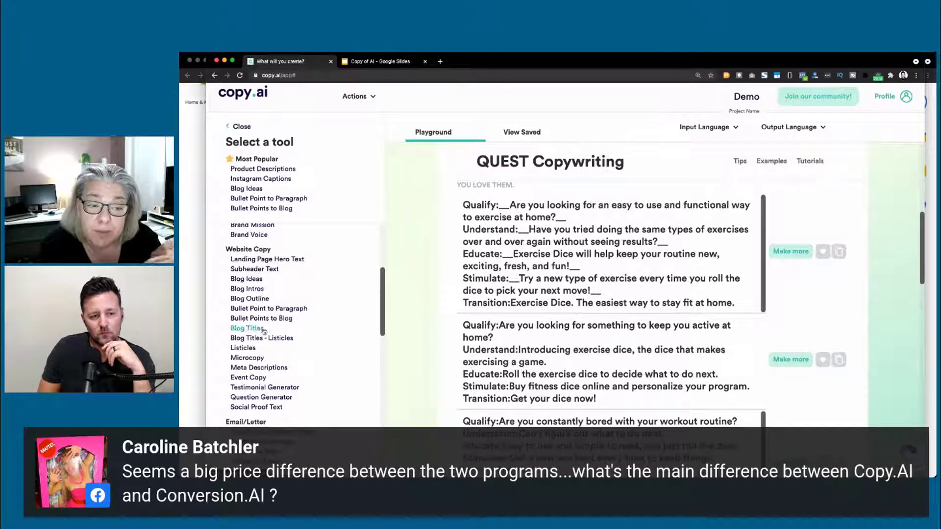
{"action": "scroll", "coordinate": [263, 339], "scroll_direction": "up", "scroll_amount": 7}
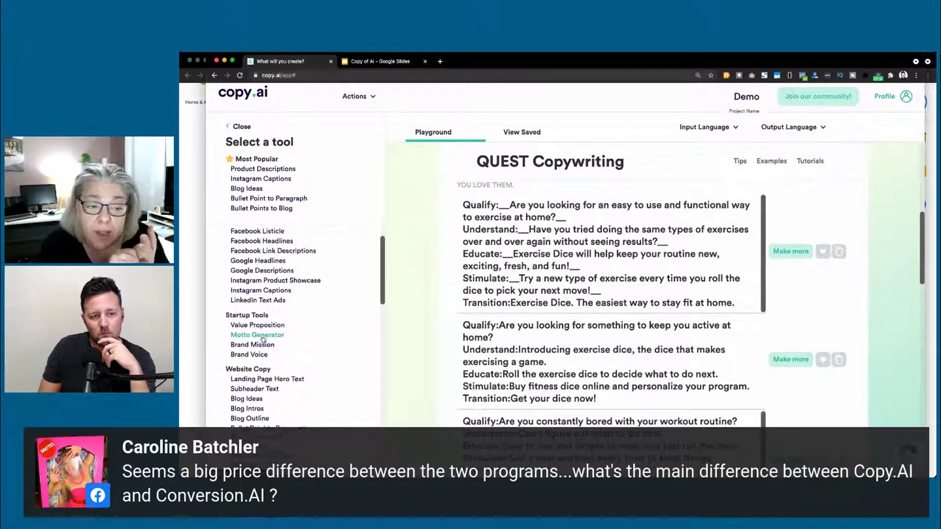
{"action": "scroll", "coordinate": [262, 341], "scroll_direction": "down", "scroll_amount": 3}
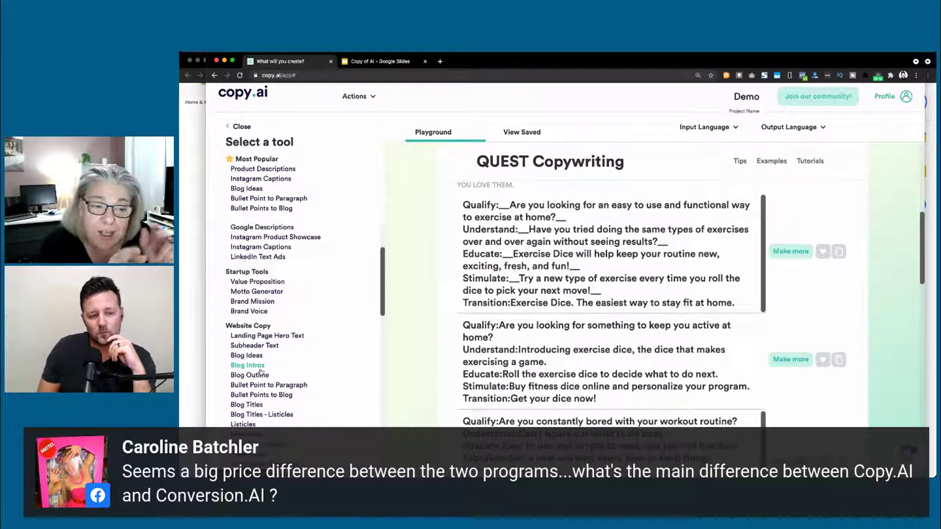
{"action": "scroll", "coordinate": [261, 372], "scroll_direction": "up", "scroll_amount": 2}
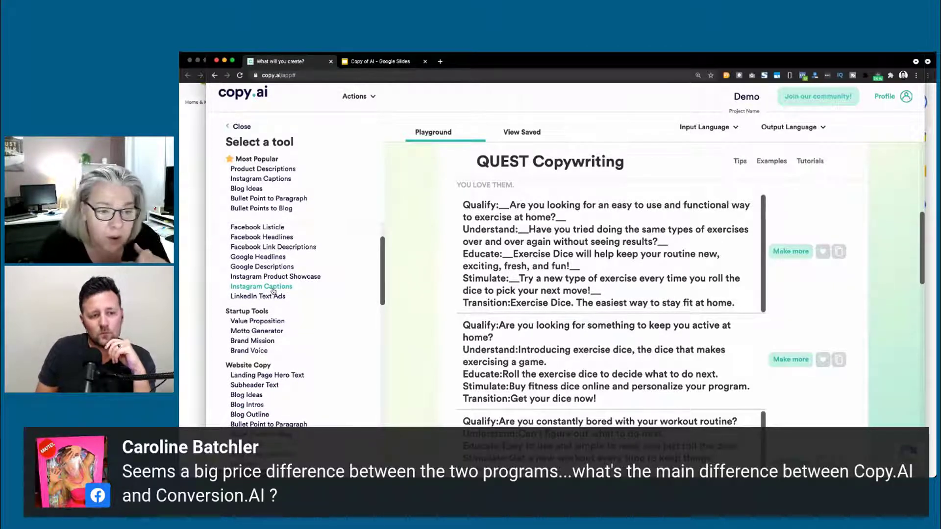
{"action": "scroll", "coordinate": [273, 291], "scroll_direction": "up", "scroll_amount": 1}
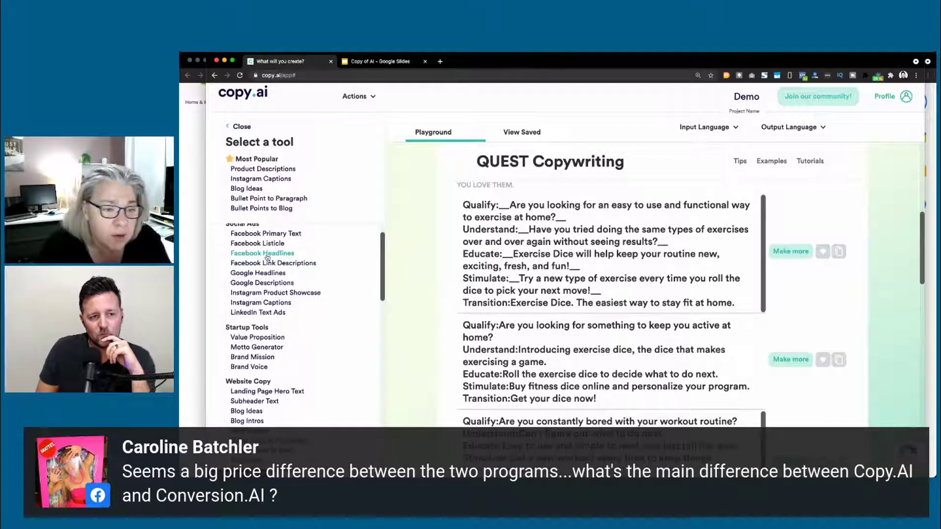
- Open the Bullet Points to Blog tool from the Website Copy group and look over its title and bullet point fields
{"action": "scroll", "coordinate": [267, 258], "scroll_direction": "up", "scroll_amount": 2}
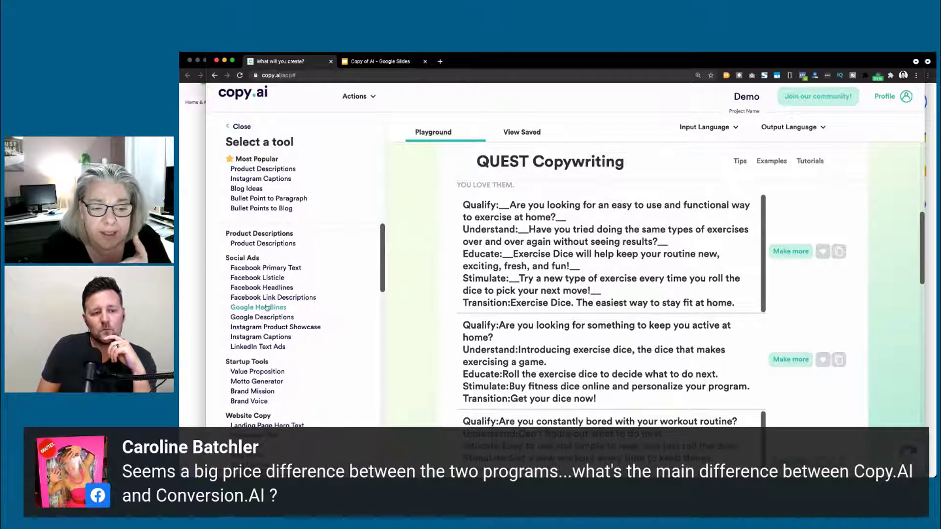
{"action": "scroll", "coordinate": [266, 316], "scroll_direction": "down", "scroll_amount": 5}
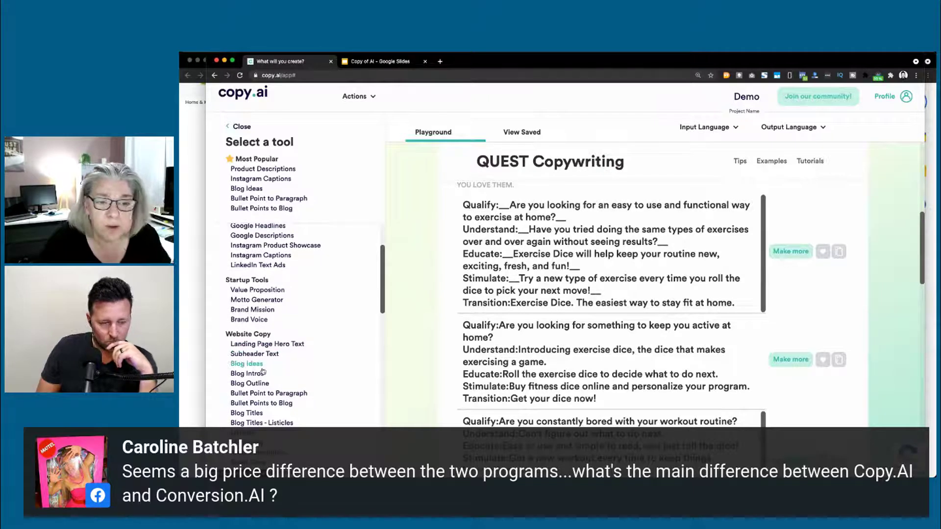
{"action": "left_click", "coordinate": [260, 405]}
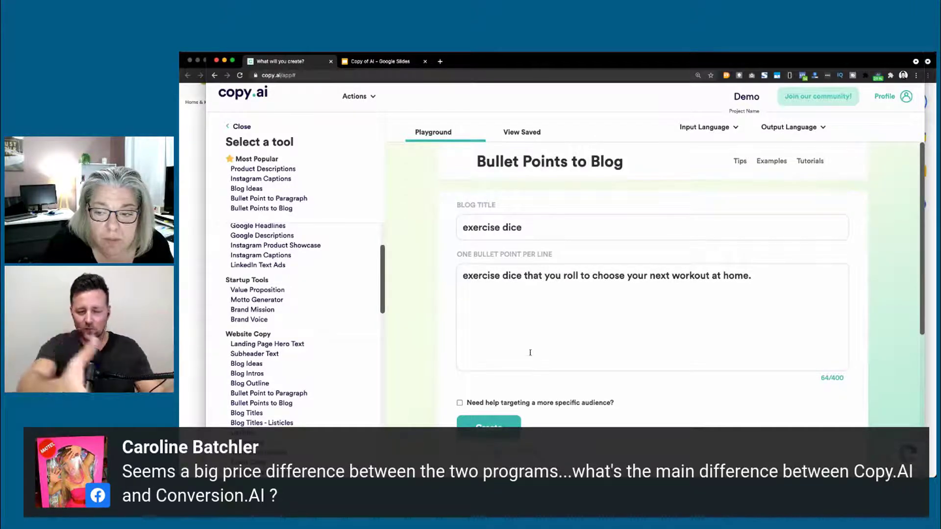
{"action": "key", "text": "super+grave"}
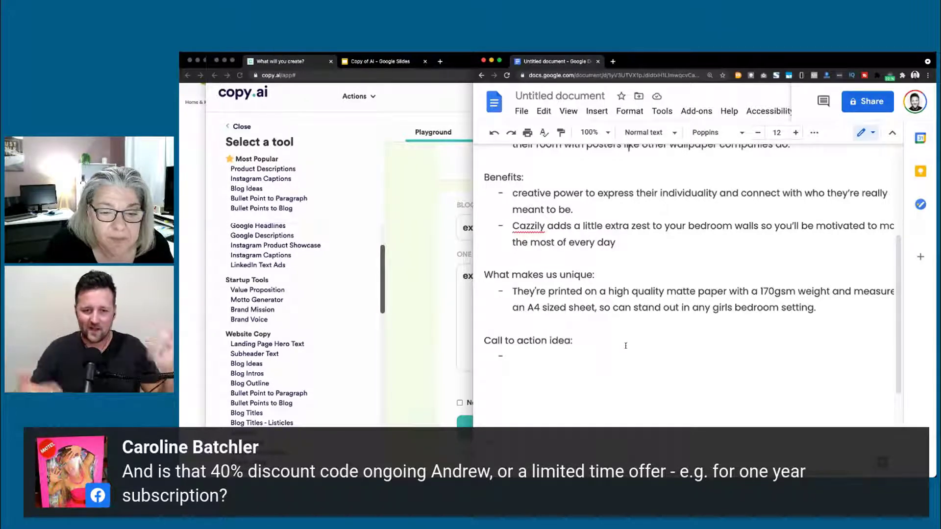
{"action": "left_click", "coordinate": [296, 296]}
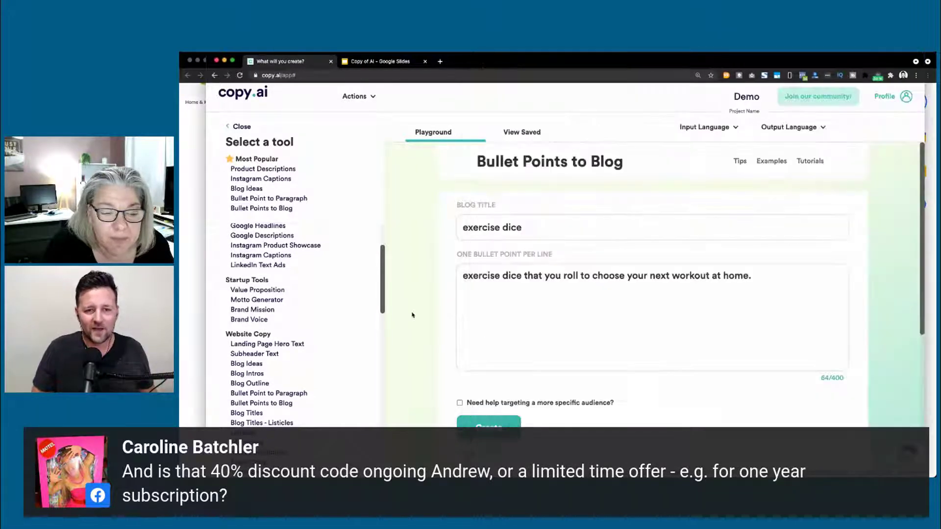
{"action": "left_click_drag", "start_coordinate": [476, 162], "coordinate": [662, 166]}
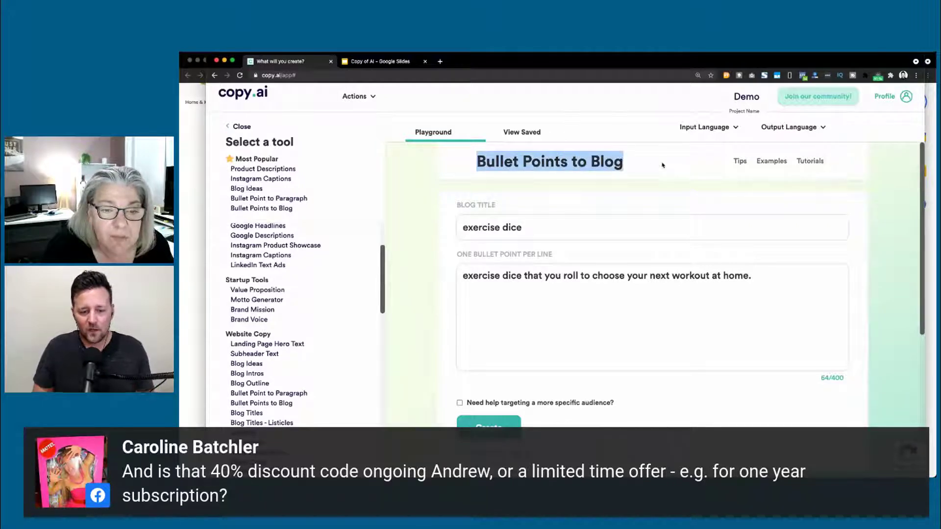
{"action": "left_click", "coordinate": [444, 269]}
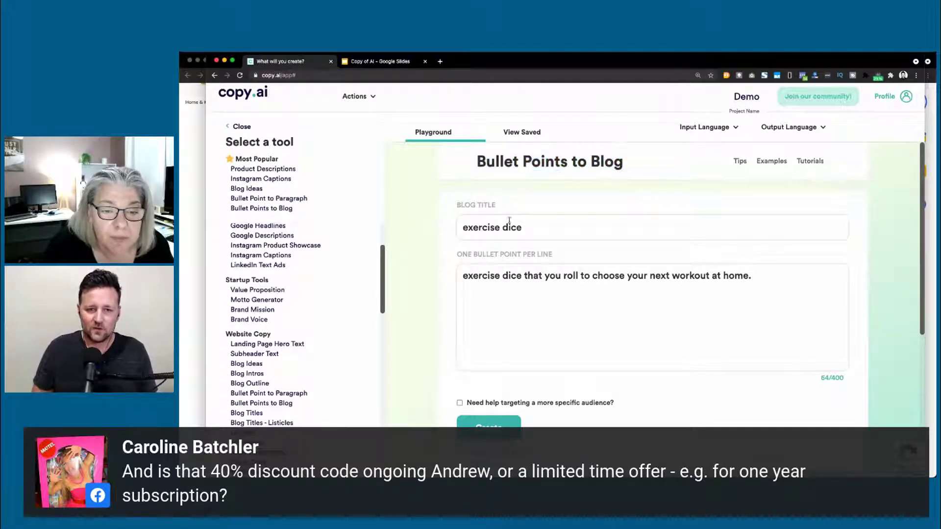
{"action": "triple_click", "coordinate": [513, 275]}
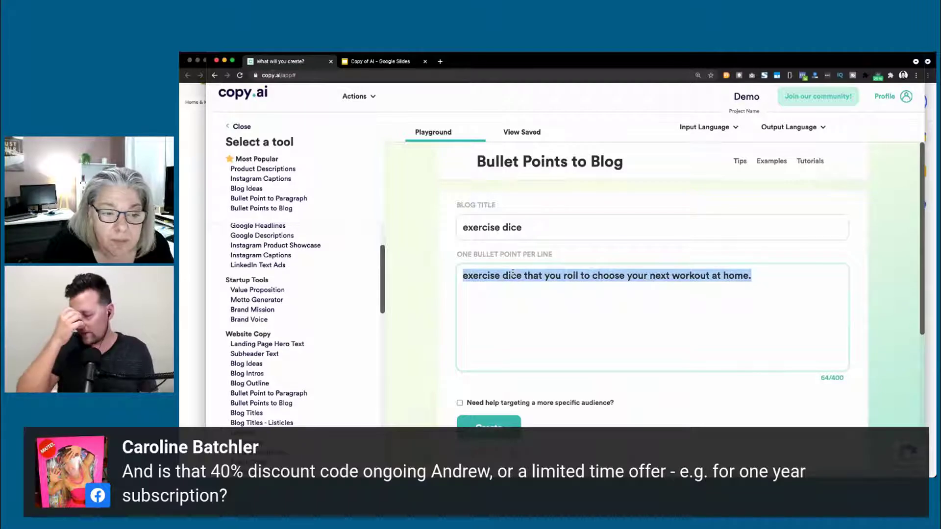
{"action": "triple_click", "coordinate": [504, 228]}
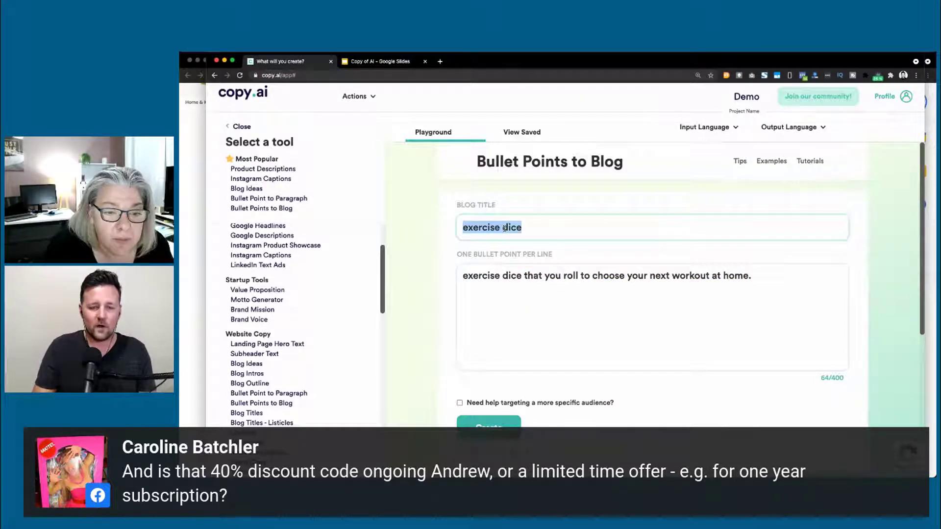
{"action": "type", "text": "how to"}
{"action": "key", "text": "super+z"}
- Switch to the Blog Titles - Listicles tool and replace the product description with the product name "exercise dice"
{"action": "scroll", "coordinate": [281, 355], "scroll_direction": "up", "scroll_amount": 3}
{"action": "scroll", "coordinate": [280, 355], "scroll_direction": "down", "scroll_amount": 5}
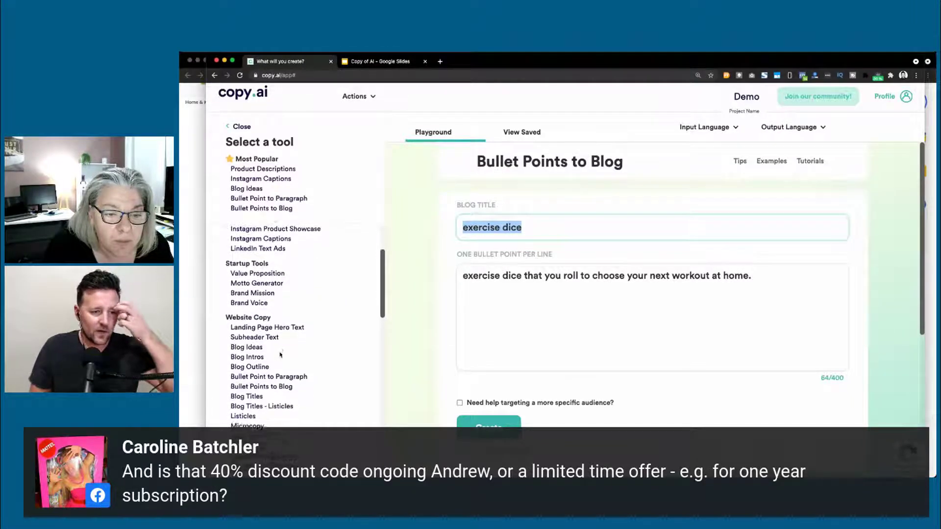
{"action": "scroll", "coordinate": [280, 354], "scroll_direction": "down", "scroll_amount": 1}
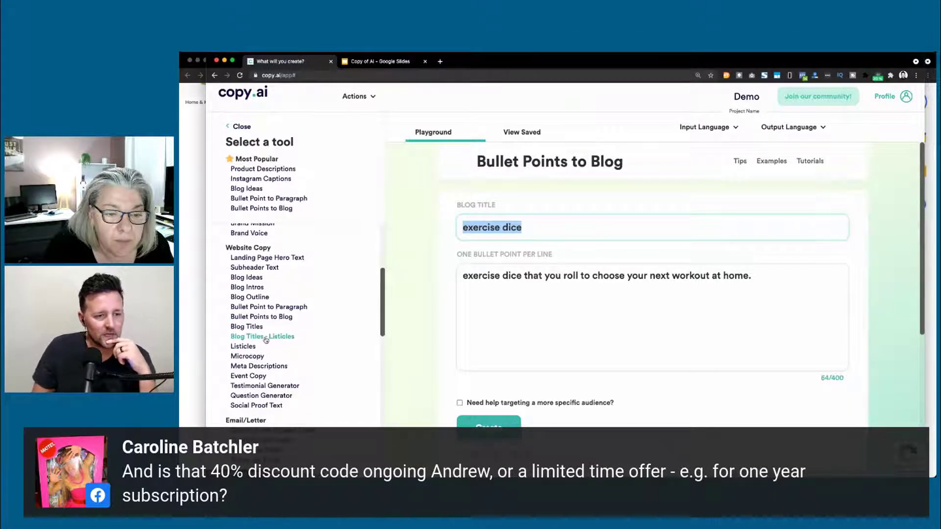
{"action": "left_click", "coordinate": [265, 337]}
{"action": "triple_click", "coordinate": [491, 231]}
{"action": "triple_click", "coordinate": [517, 276]}
{"action": "key", "text": "BackSpace"}
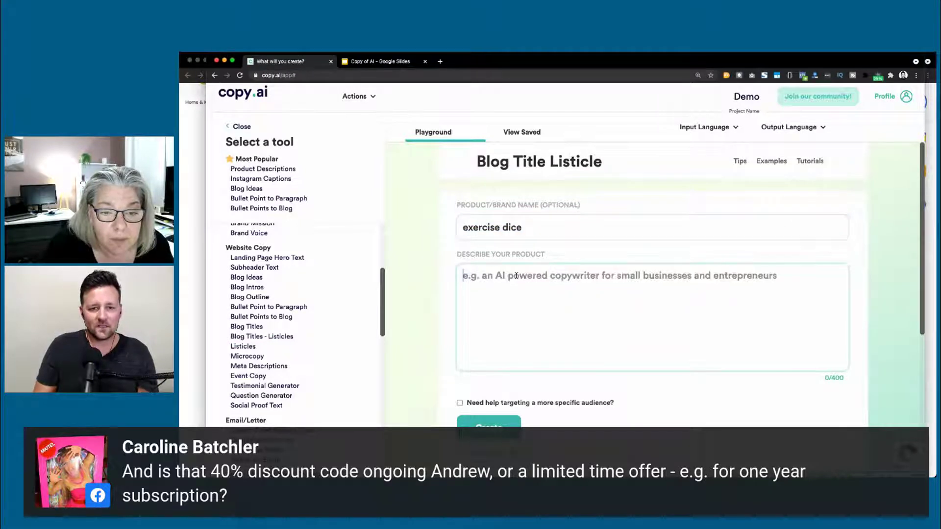
{"action": "triple_click", "coordinate": [514, 238]}
{"action": "key", "text": "ctrl+c"}
{"action": "left_click", "coordinate": [524, 276]}
{"action": "key", "text": "ctrl+v"}
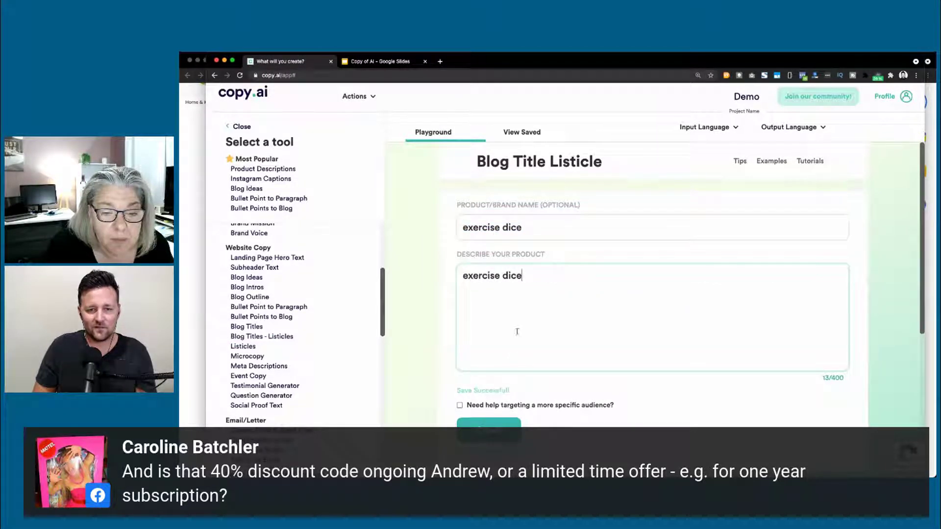
- Generate listicle blog titles and copy the result "12 Ways to Lose Belly Fat with Exercise Dice"
{"action": "left_click", "coordinate": [493, 427]}
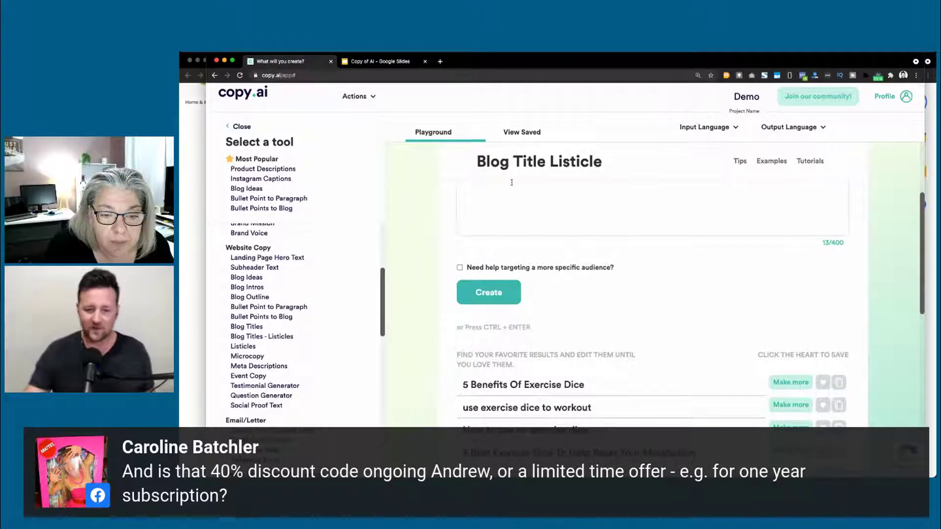
{"action": "scroll", "coordinate": [541, 261], "scroll_direction": "down", "scroll_amount": 2}
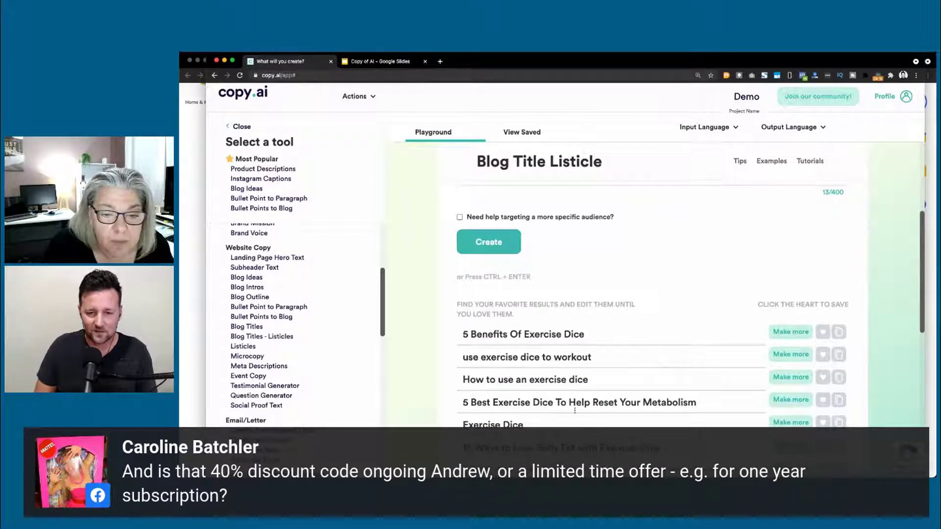
{"action": "scroll", "coordinate": [563, 408], "scroll_direction": "down", "scroll_amount": 2}
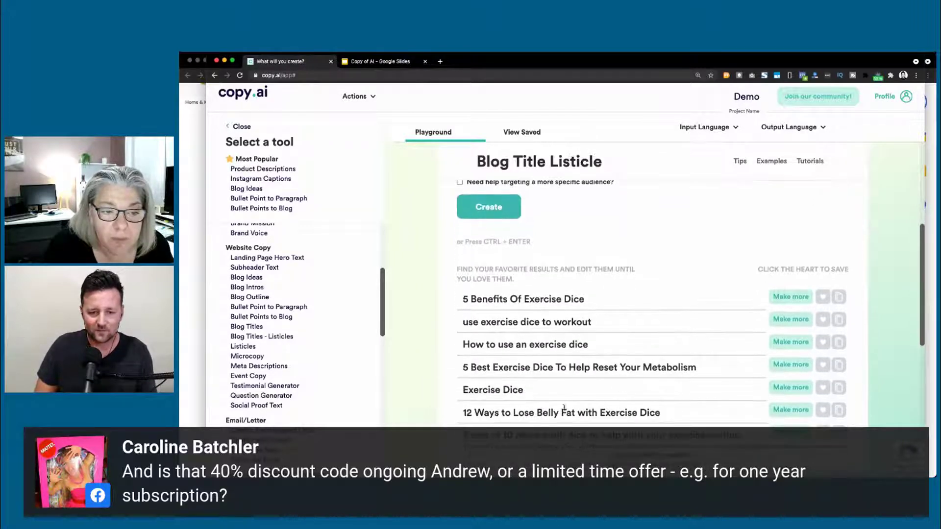
{"action": "triple_click", "coordinate": [567, 413]}
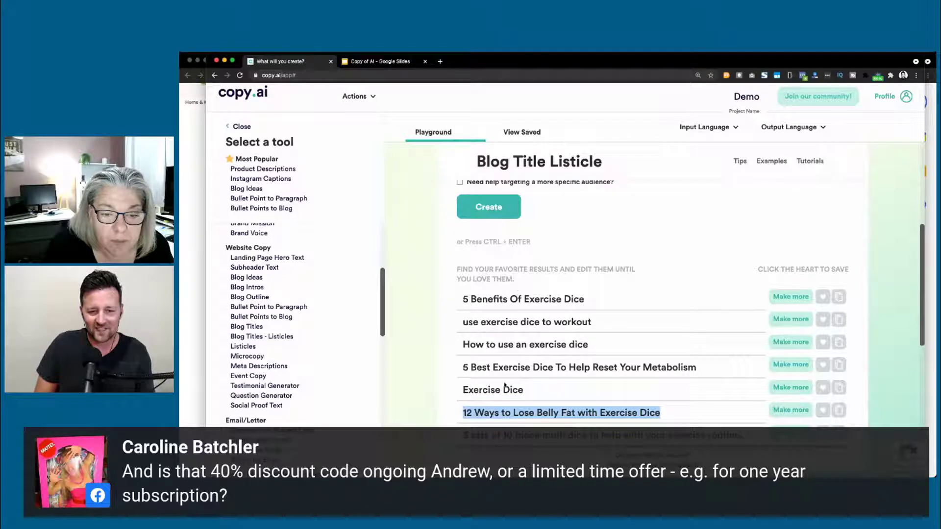
{"action": "scroll", "coordinate": [505, 386], "scroll_direction": "up", "scroll_amount": 4}
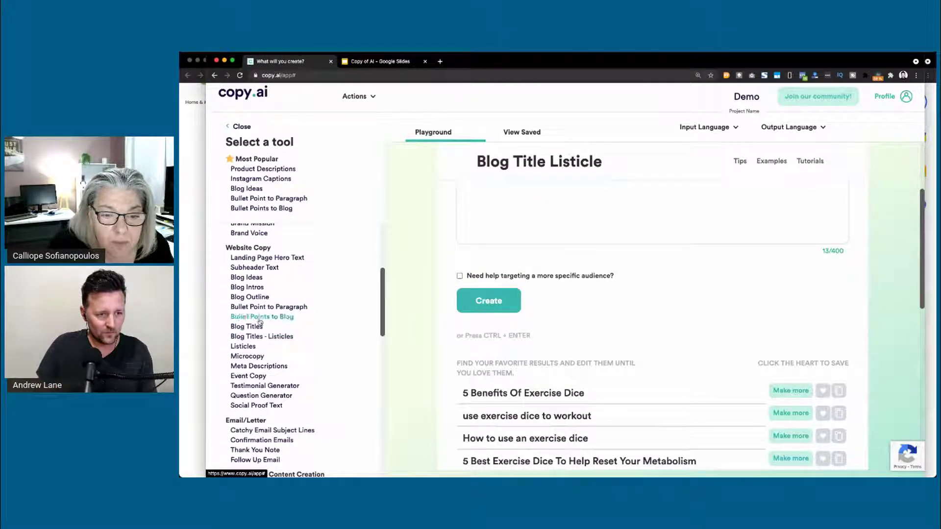
- Generate lists in the Listicles tool with the topic set to "12 Ways to Lose Belly Fat with Exercise Dice"
{"action": "left_click", "coordinate": [245, 346]}
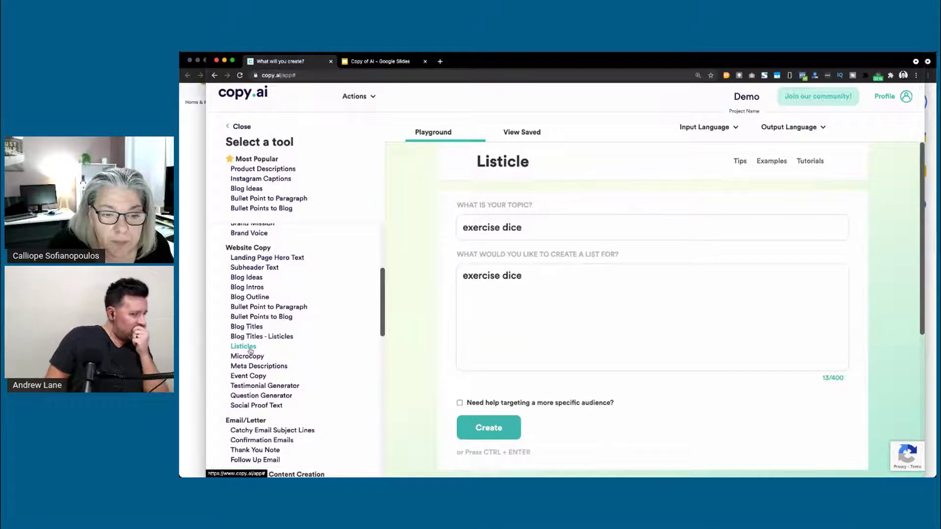
{"action": "triple_click", "coordinate": [504, 231]}
{"action": "type", "text": "10 Ways to Lose Belly Fat with Exercise Dice"}
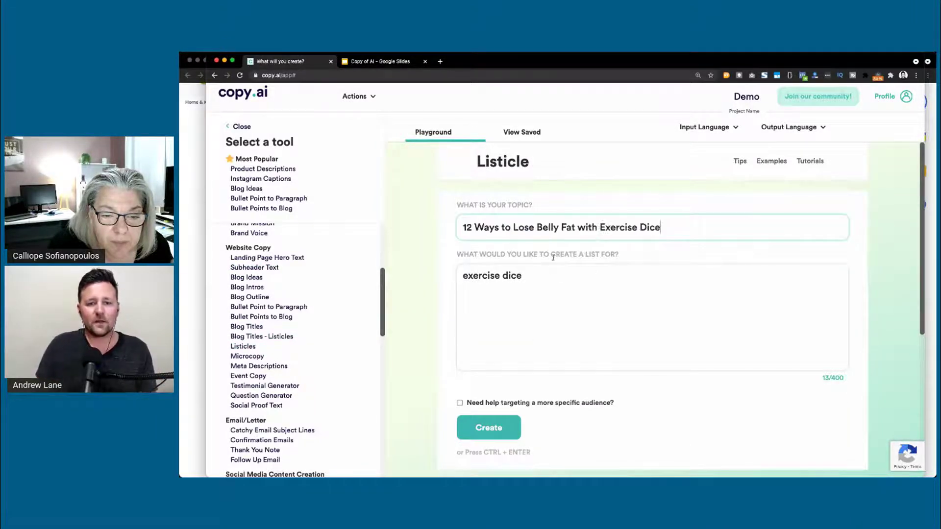
{"action": "left_click", "coordinate": [473, 435]}
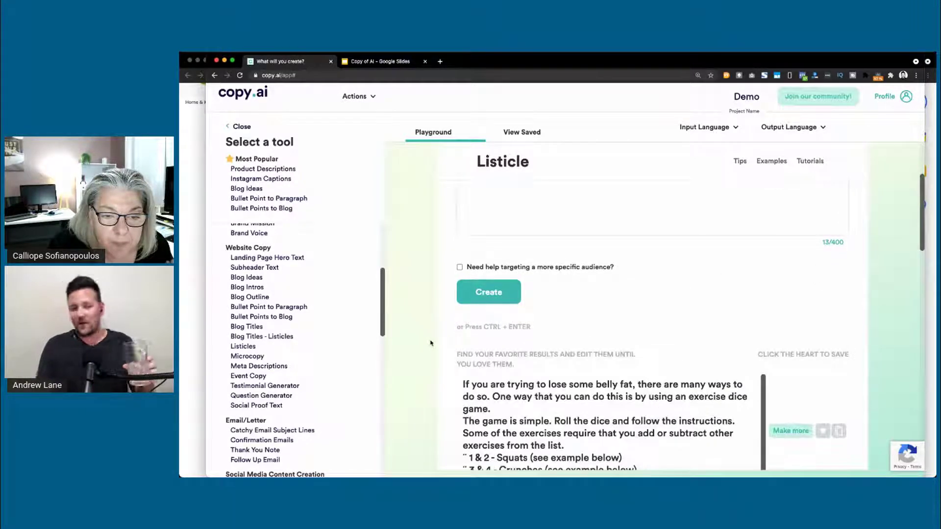
- Copy the generated list running from "Lateral walk" to "Crunches with a twist" and paste it over the "exercise dice" list description
{"action": "scroll", "coordinate": [431, 342], "scroll_direction": "down", "scroll_amount": 5}
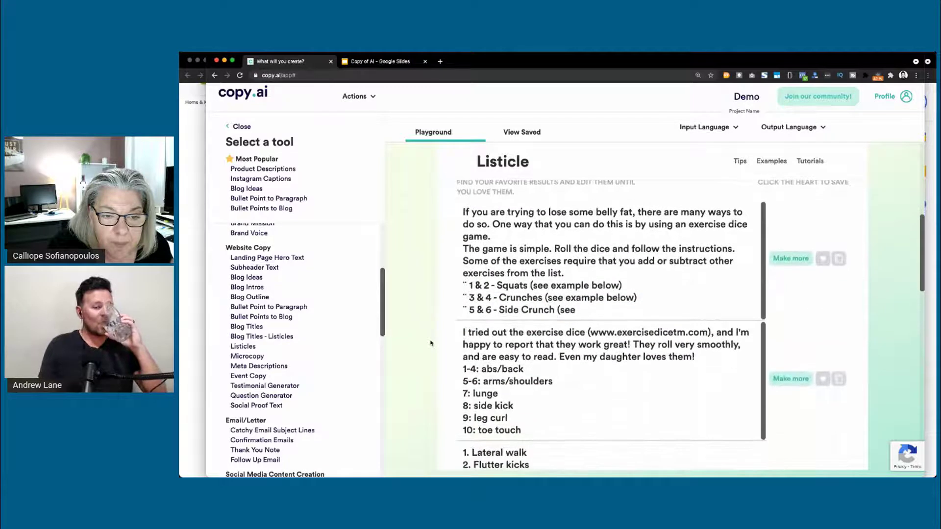
{"action": "scroll", "coordinate": [430, 342], "scroll_direction": "down", "scroll_amount": 3}
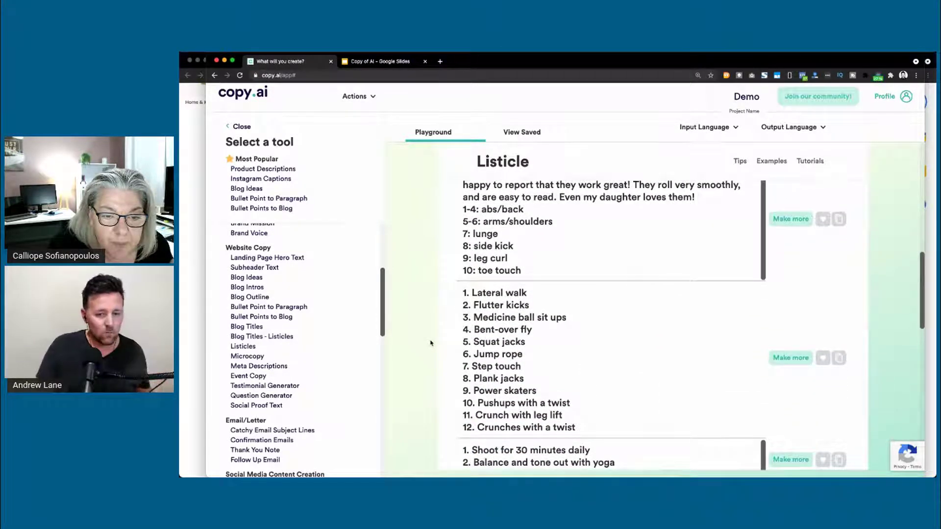
{"action": "left_click_drag", "start_coordinate": [464, 293], "coordinate": [623, 432]}
{"action": "key", "text": "super+c"}
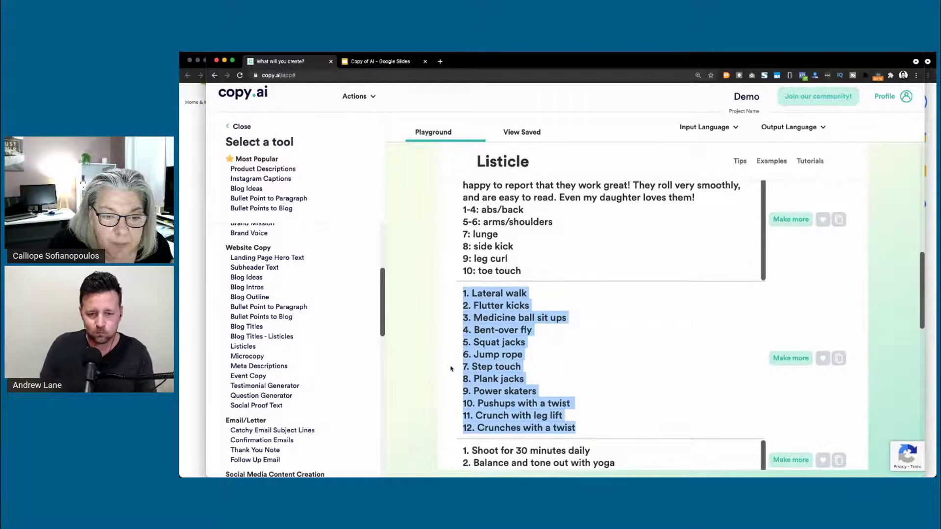
{"action": "scroll", "coordinate": [451, 368], "scroll_direction": "up", "scroll_amount": 8}
{"action": "triple_click", "coordinate": [510, 332]}
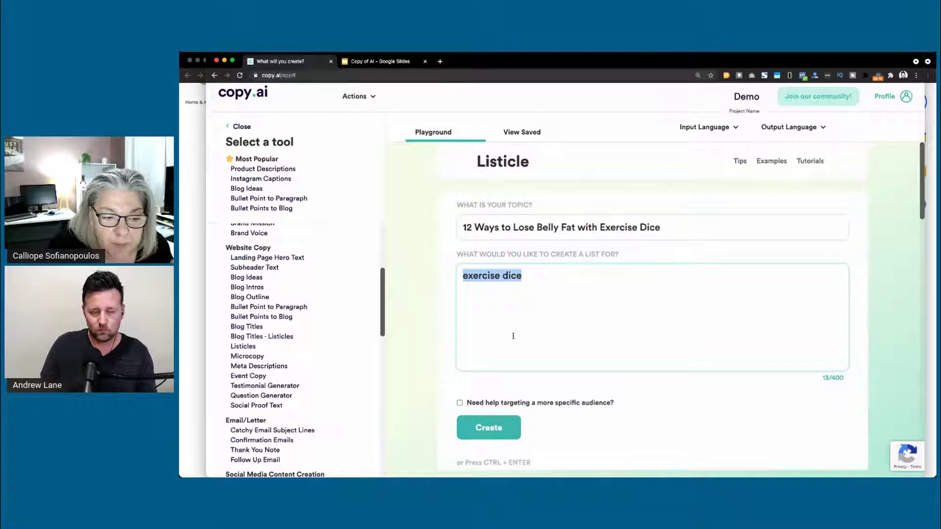
{"action": "key", "text": "super+v"}
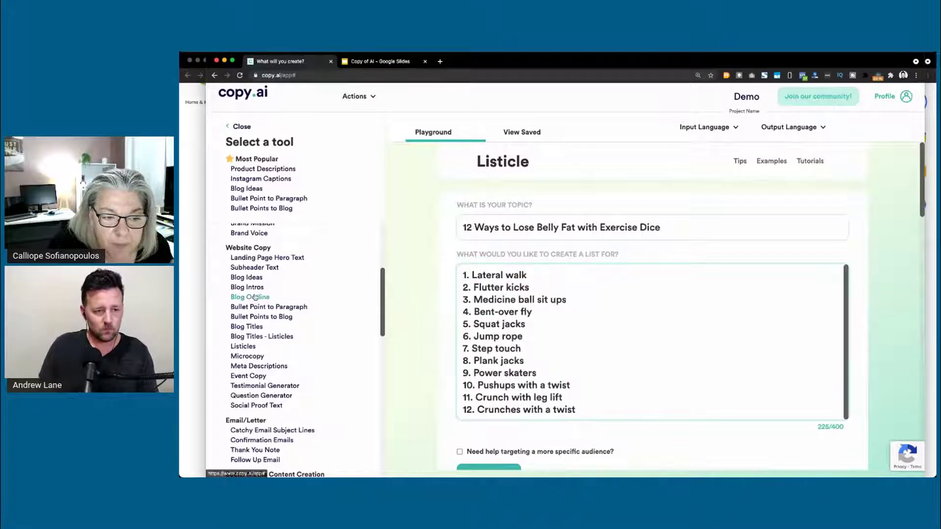
- Generate blog paragraphs from the belly fat title and the twelve exercises with the Bullet Points to Blog tool
{"action": "left_click", "coordinate": [261, 316]}
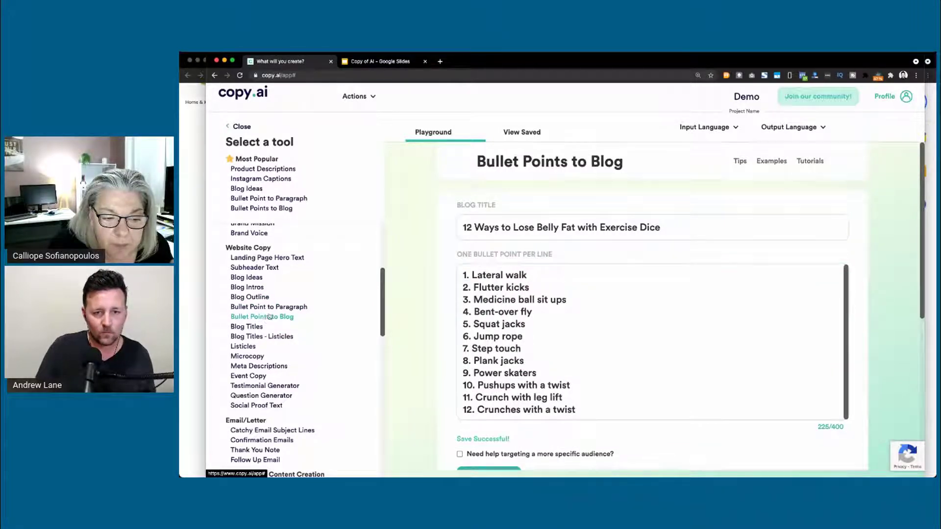
{"action": "scroll", "coordinate": [410, 281], "scroll_direction": "down", "scroll_amount": 1}
{"action": "scroll", "coordinate": [408, 286], "scroll_direction": "down", "scroll_amount": 1}
{"action": "left_click", "coordinate": [489, 421]}
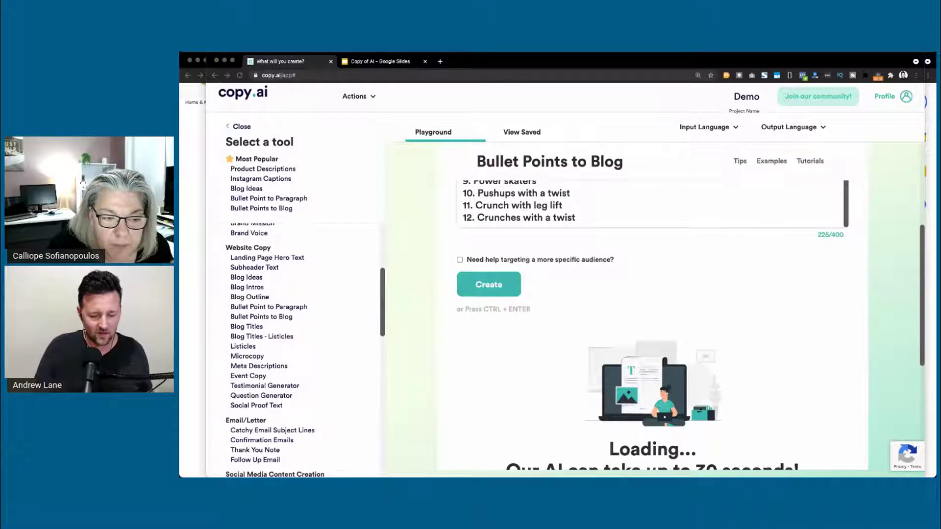
- Review the Bullet Points to Blog title and exercise list against the paragraphs generated for each exercise
{"action": "scroll", "coordinate": [445, 264], "scroll_direction": "up", "scroll_amount": 4}
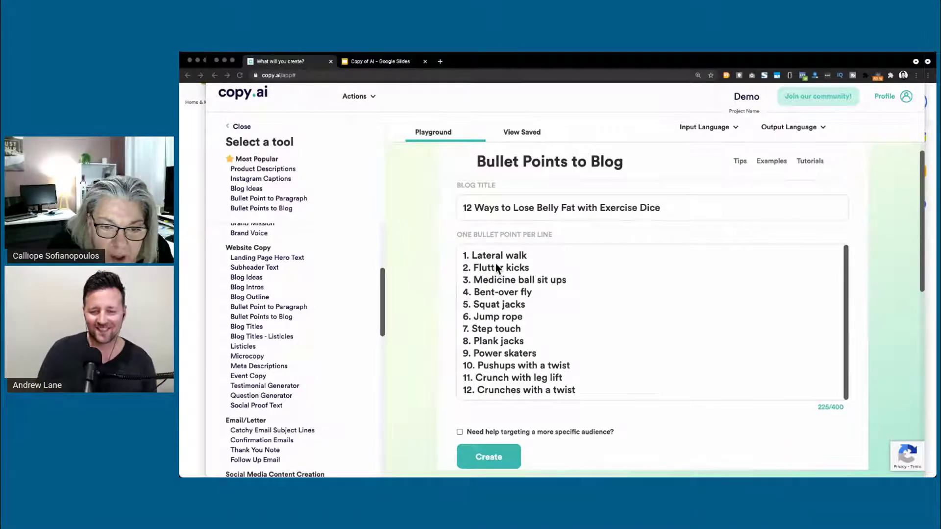
{"action": "left_click", "coordinate": [437, 252]}
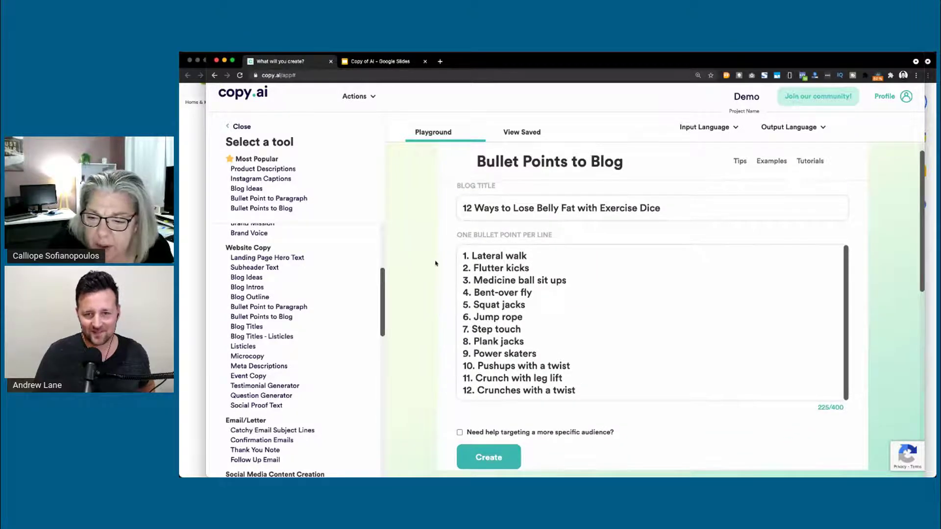
{"action": "scroll", "coordinate": [430, 277], "scroll_direction": "down", "scroll_amount": 5}
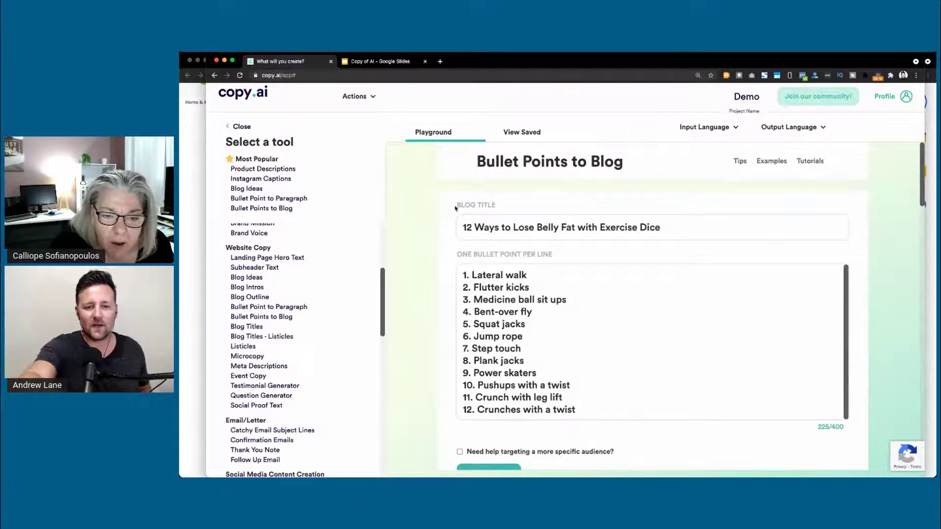
{"action": "left_click_drag", "start_coordinate": [474, 228], "coordinate": [556, 239]}
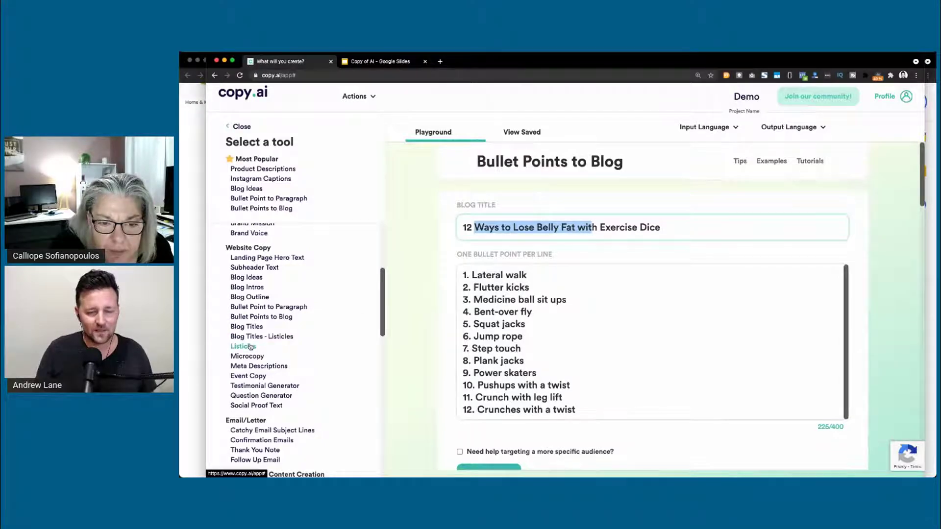
{"action": "left_click_drag", "start_coordinate": [467, 168], "coordinate": [635, 169]}
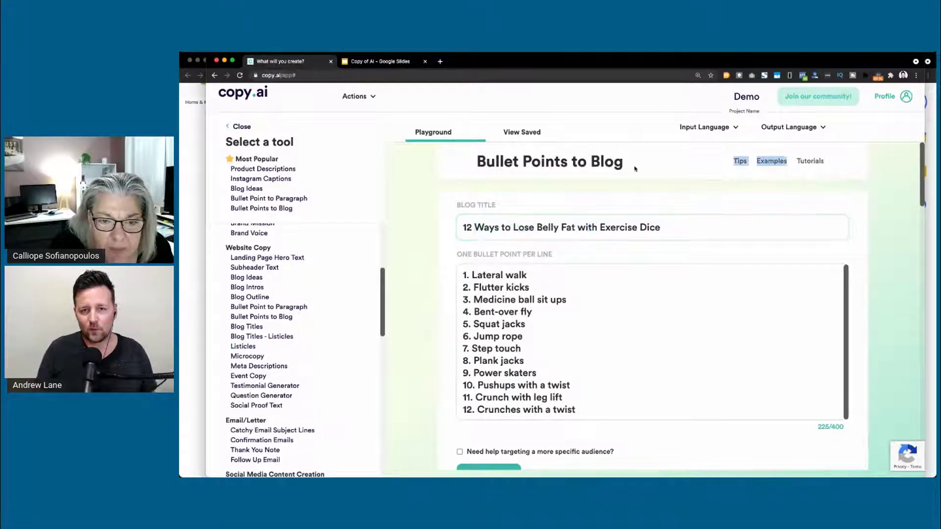
{"action": "left_click", "coordinate": [434, 251]}
{"action": "scroll", "coordinate": [433, 251], "scroll_direction": "down", "scroll_amount": 8}
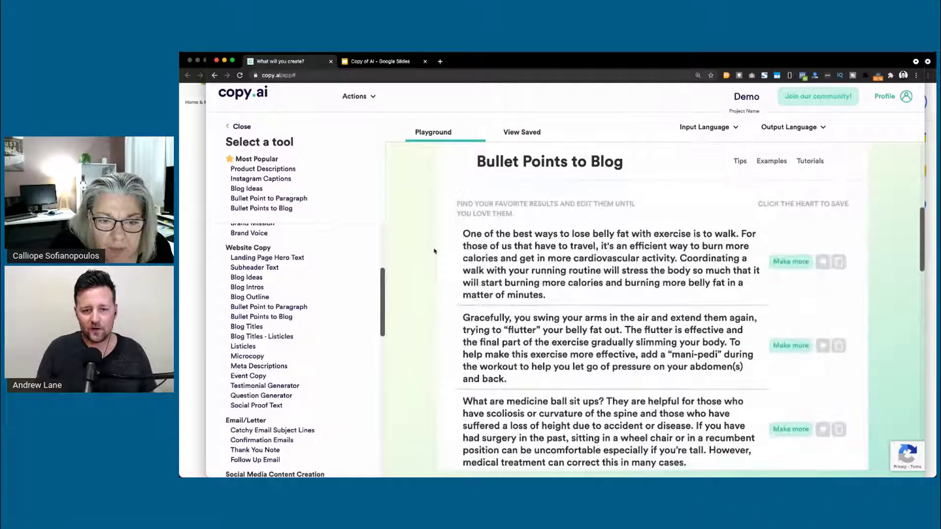
{"action": "scroll", "coordinate": [434, 251], "scroll_direction": "up", "scroll_amount": 4}
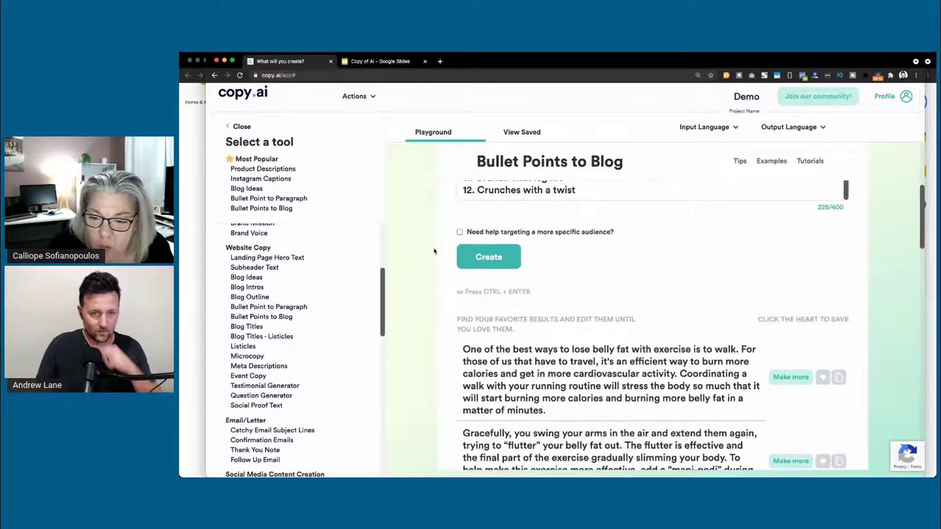
- Copy the full list of twelve exercises from Bullet Points to Blog and paste it under "Call to action idea:" in the Google Docs document
{"action": "scroll", "coordinate": [434, 251], "scroll_direction": "up", "scroll_amount": 4}
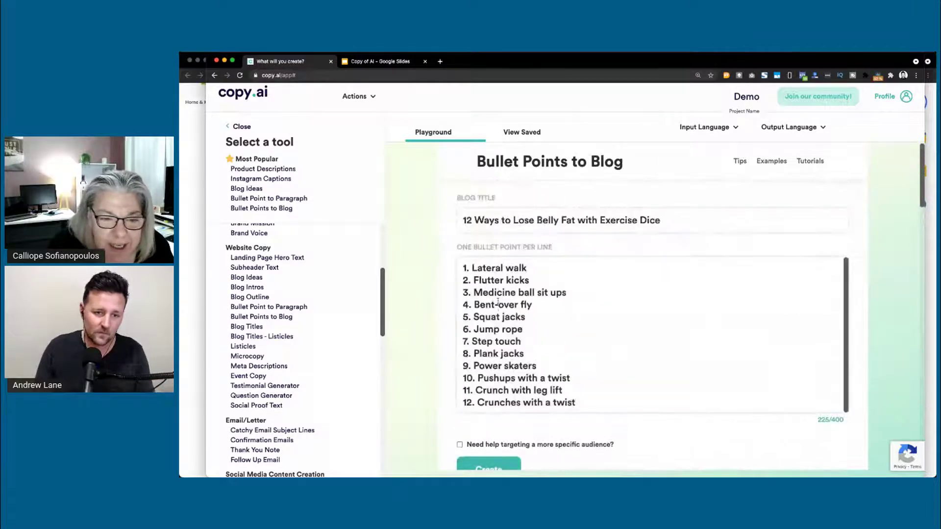
{"action": "left_click", "coordinate": [498, 300]}
{"action": "key", "text": "ctrl+a"}
{"action": "key", "text": "ctrl+c"}
{"action": "left_click", "coordinate": [933, 273]}
{"action": "left_click", "coordinate": [705, 364]}
{"action": "key", "text": "Return"}
{"action": "key", "text": "Return"}
{"action": "key", "text": "ctrl+v"}
{"action": "scroll", "coordinate": [704, 364], "scroll_direction": "up", "scroll_amount": 3}
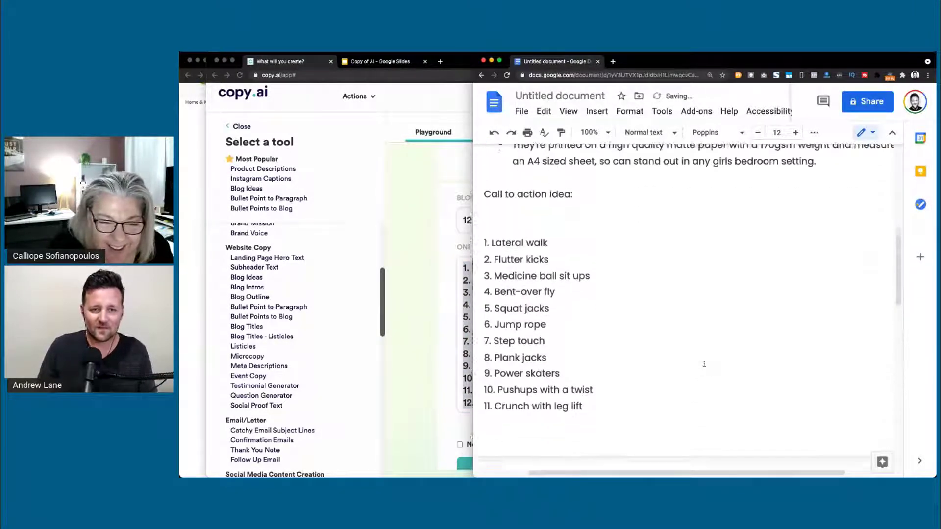
- Copy the generated paragraph about walking from copy.ai and paste it under "1. Lateral walk" in the Google Docs document
{"action": "left_click", "coordinate": [411, 336]}
{"action": "scroll", "coordinate": [411, 335], "scroll_direction": "down", "scroll_amount": 5}
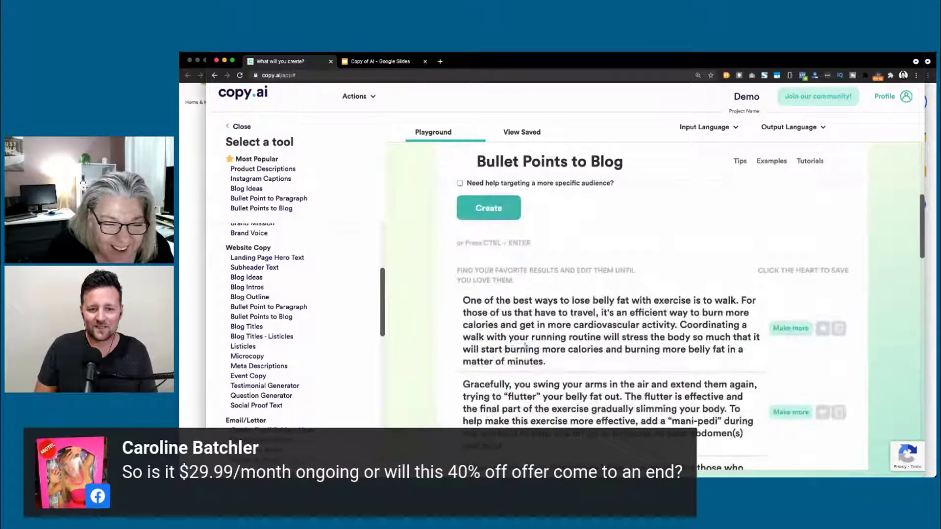
{"action": "triple_click", "coordinate": [525, 346]}
{"action": "left_click", "coordinate": [931, 300]}
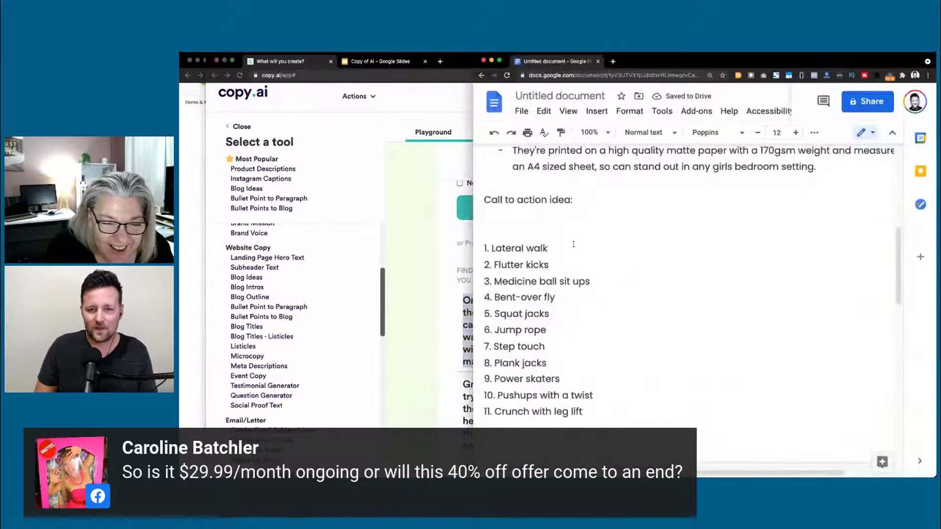
{"action": "key", "text": "Return"}
{"action": "key", "text": "Return"}
{"action": "key", "text": "Up"}
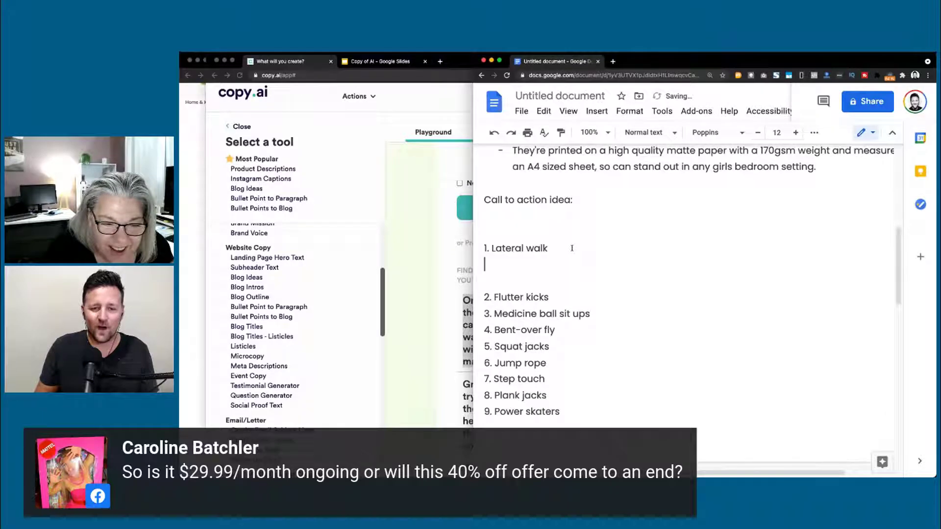
{"action": "key", "text": "ctrl+v"}
- Copy the generated paragraph beginning "Gracefully, you swing your arms" from copy.ai into Google Docs under "2. Flutter kicks"
{"action": "left_click", "coordinate": [427, 321]}
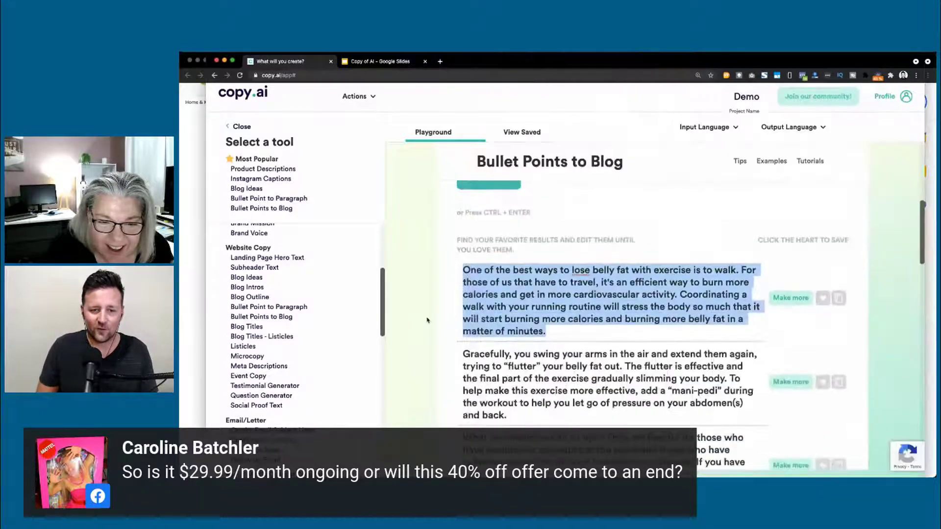
{"action": "triple_click", "coordinate": [527, 339]}
{"action": "left_click", "coordinate": [931, 282]}
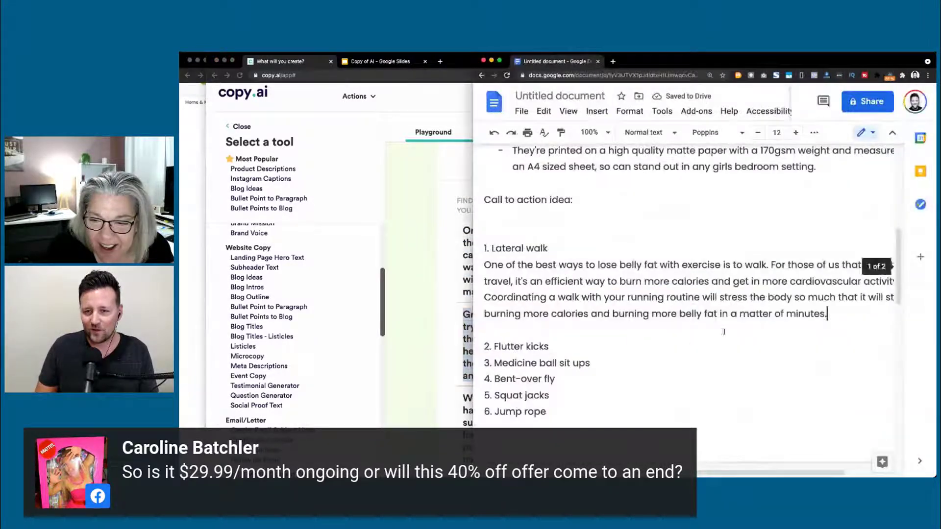
{"action": "key", "text": "Return"}
{"action": "key", "text": "Return"}
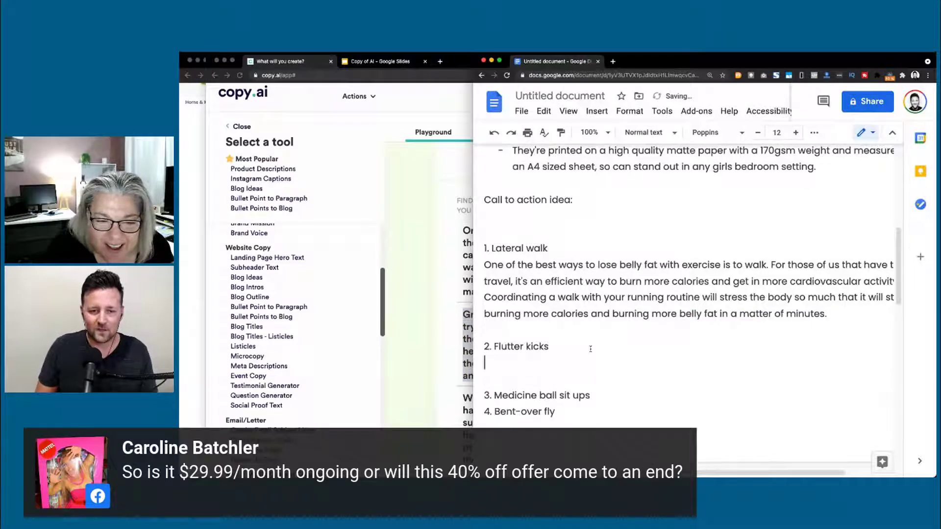
{"action": "key", "text": "ctrl+v"}
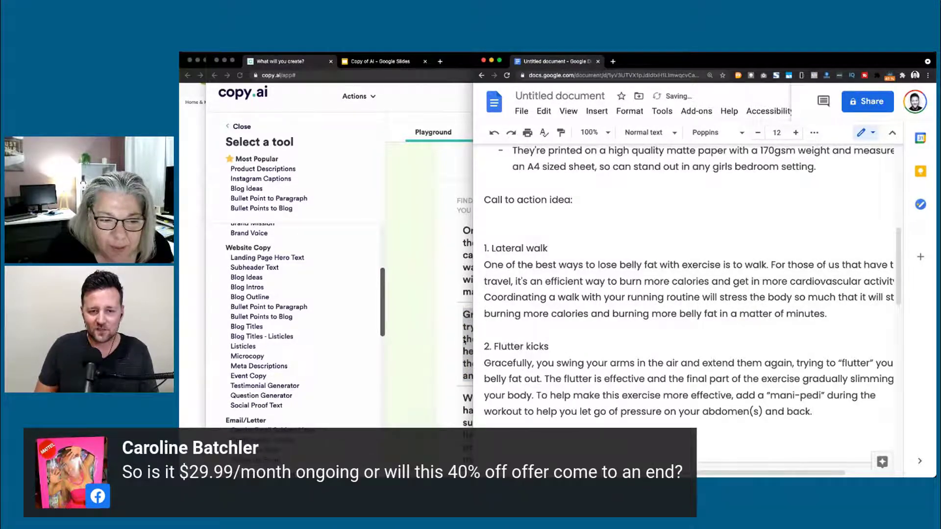
- Copy the generated paragraph beginning "What are medicine ball sit ups?" from copy.ai into Google Docs under "3. Medicine ball sit ups"
{"action": "left_click", "coordinate": [466, 338]}
{"action": "scroll", "coordinate": [514, 294], "scroll_direction": "down", "scroll_amount": 3}
{"action": "triple_click", "coordinate": [514, 353]}
{"action": "key", "text": "super+c"}
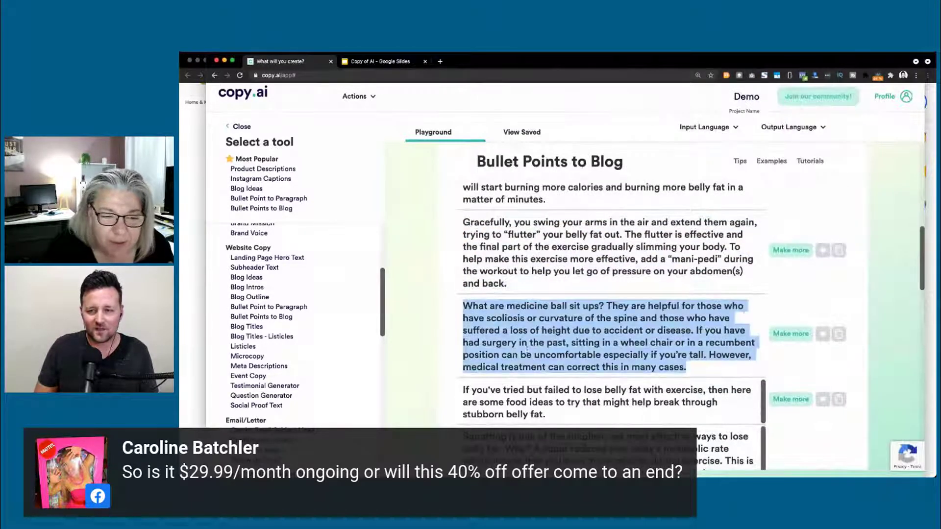
{"action": "key", "text": "super+Tab"}
{"action": "scroll", "coordinate": [632, 373], "scroll_direction": "down", "scroll_amount": 3}
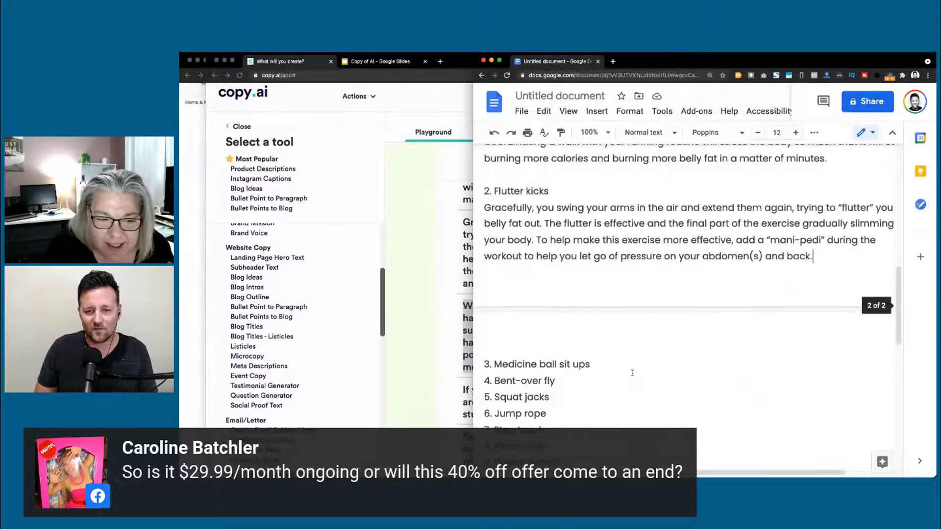
{"action": "left_click", "coordinate": [614, 367]}
{"action": "key", "text": "Return"}
{"action": "key", "text": "Return"}
{"action": "key", "text": "super+v"}
{"action": "scroll", "coordinate": [613, 367], "scroll_direction": "down", "scroll_amount": 3}
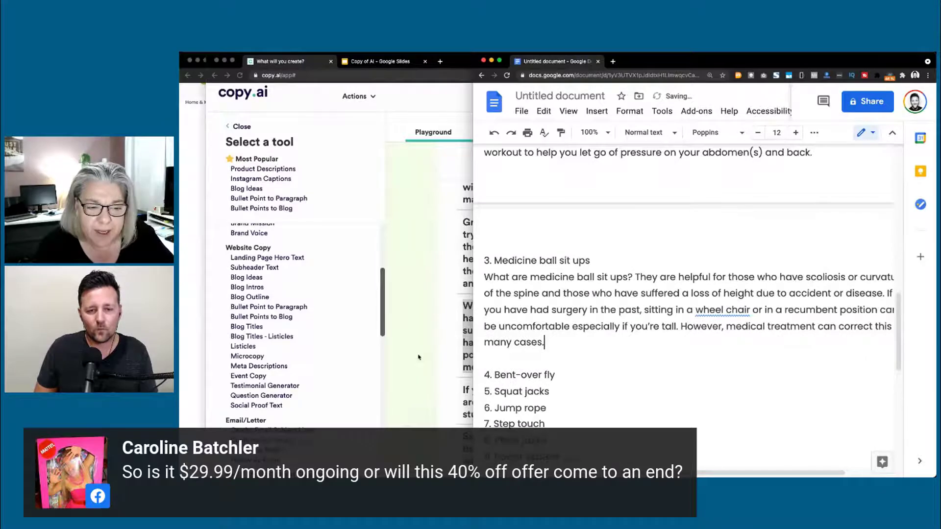
- Copy the generated paragraph beginning "If you've tried but failed" from copy.ai into Google Docs under "4. Bent-over fly"
{"action": "key", "text": "super+Tab"}
{"action": "triple_click", "coordinate": [500, 377]}
{"action": "key", "text": "super+c"}
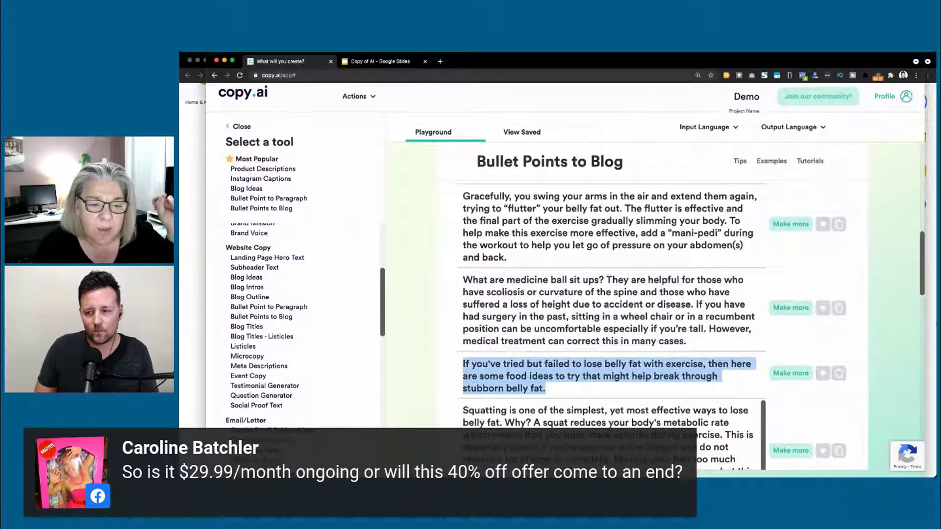
{"action": "key", "text": "super+Tab"}
{"action": "left_click", "coordinate": [585, 375]}
{"action": "key", "text": "Return"}
{"action": "key", "text": "Return"}
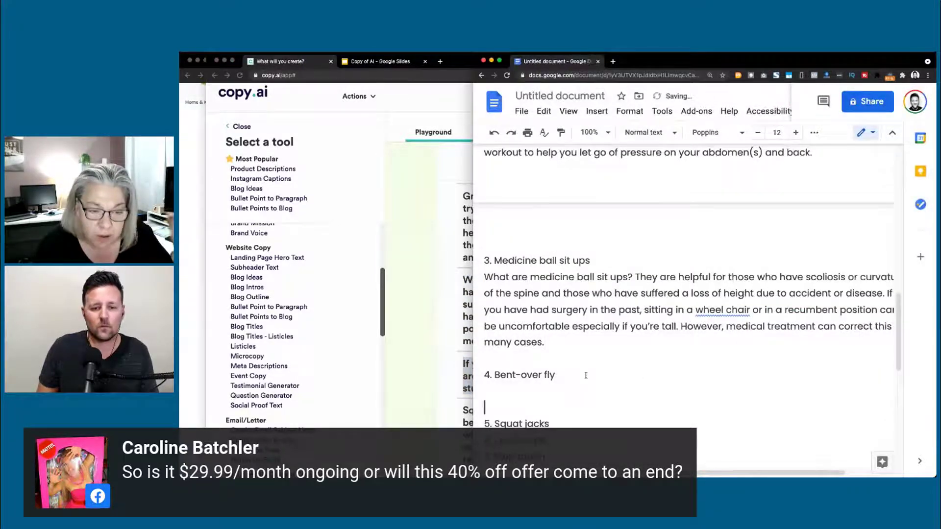
{"action": "key", "text": "super+v"}
- Copy the generated paragraph beginning "Squatting is one of the simplest" from copy.ai into Google Docs under "5. Squat jacks"
{"action": "left_click", "coordinate": [444, 377]}
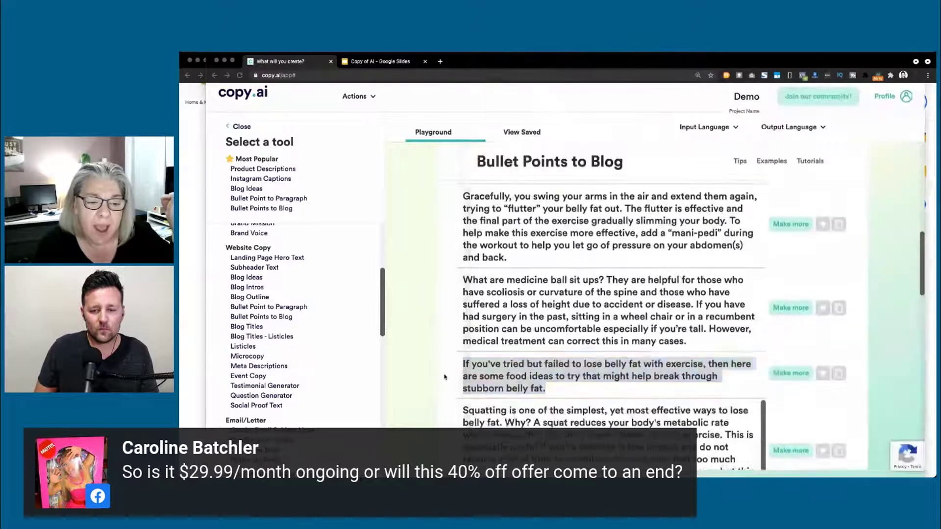
{"action": "scroll", "coordinate": [444, 377], "scroll_direction": "down", "scroll_amount": 3}
{"action": "triple_click", "coordinate": [533, 360]}
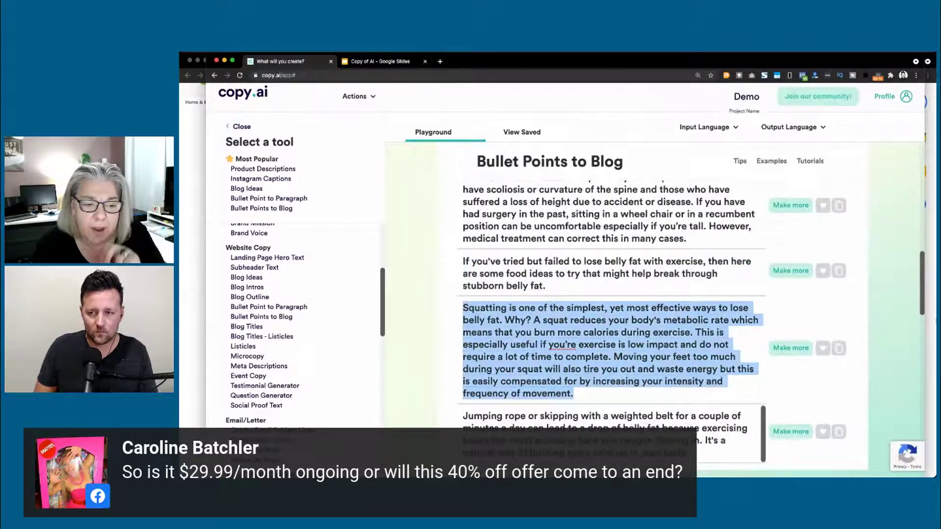
{"action": "key", "text": "super+Tab"}
{"action": "scroll", "coordinate": [571, 356], "scroll_direction": "down", "scroll_amount": 1}
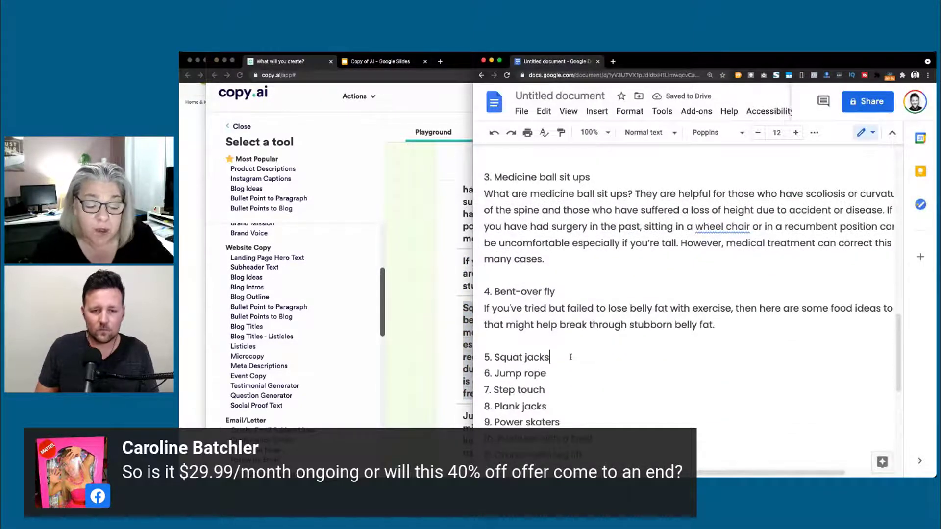
{"action": "key", "text": "Return"}
{"action": "key", "text": "Return"}
{"action": "key", "text": "Up"}
{"action": "key", "text": "super+v"}
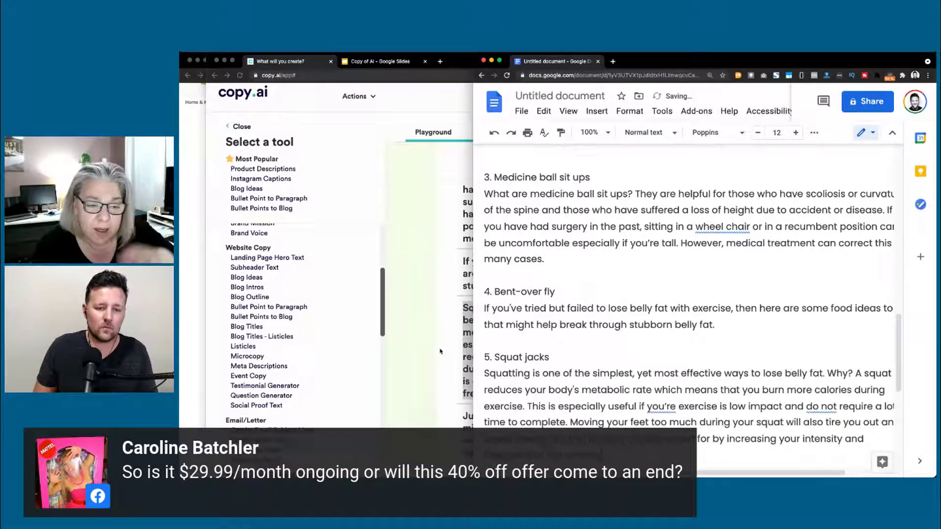
- Copy the generated paragraph beginning "Jumping rope or skipping" from copy.ai into Google Docs under "6. Jump rope"
{"action": "key", "text": "super+Tab"}
{"action": "triple_click", "coordinate": [546, 343]}
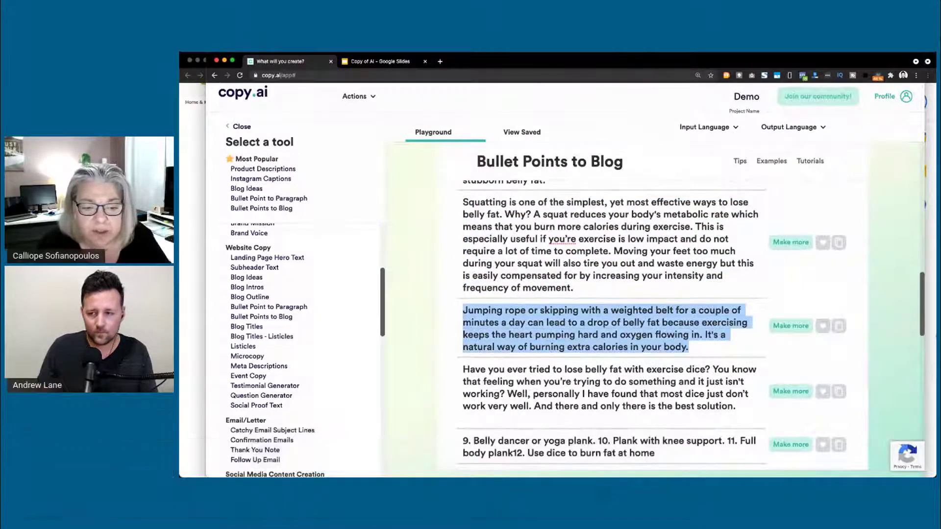
{"action": "key", "text": "super+Tab"}
{"action": "scroll", "coordinate": [597, 413], "scroll_direction": "down", "scroll_amount": 3}
{"action": "scroll", "coordinate": [597, 412], "scroll_direction": "down", "scroll_amount": 1}
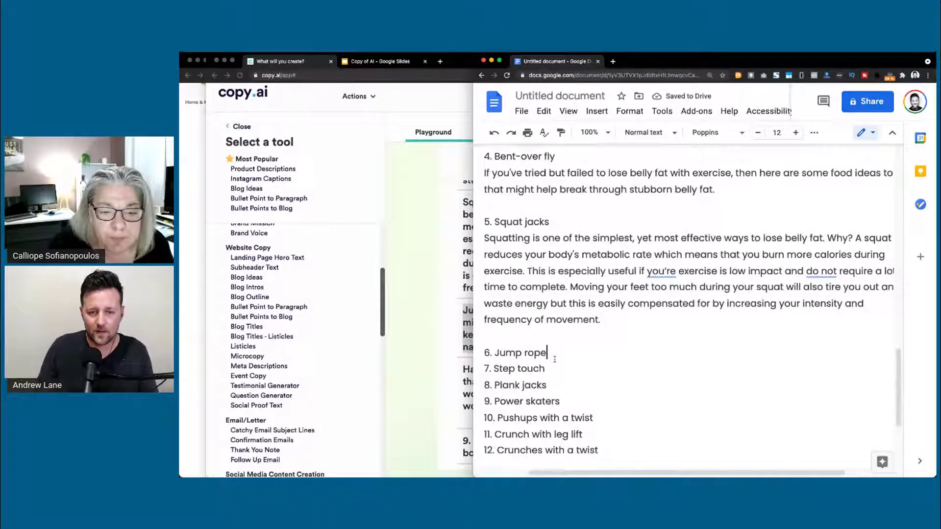
{"action": "key", "text": "Return"}
{"action": "key", "text": "Return"}
{"action": "key", "text": "Up"}
{"action": "type", "text": "Jumping rope or skipping with a weighted belt for a couple of minutes a day can lead to a drop of belly fat because exercising keeps the heart pumping hard and oxygen flowing. It's a natural way of burning extra calories in your body."}
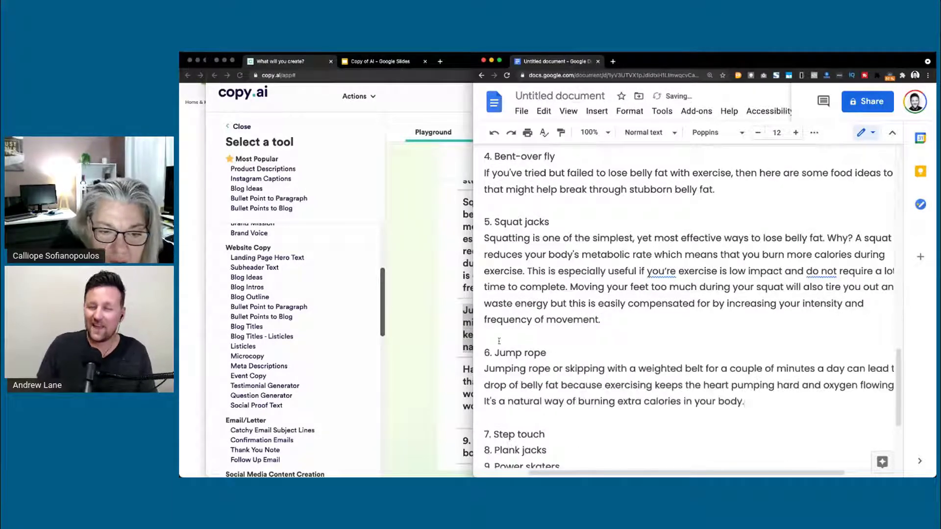
- Copy the generated paragraph beginning "Have you ever tried to lose belly fat" from copy.ai into Google Docs under "7. Step touch"
{"action": "key", "text": "super+Tab"}
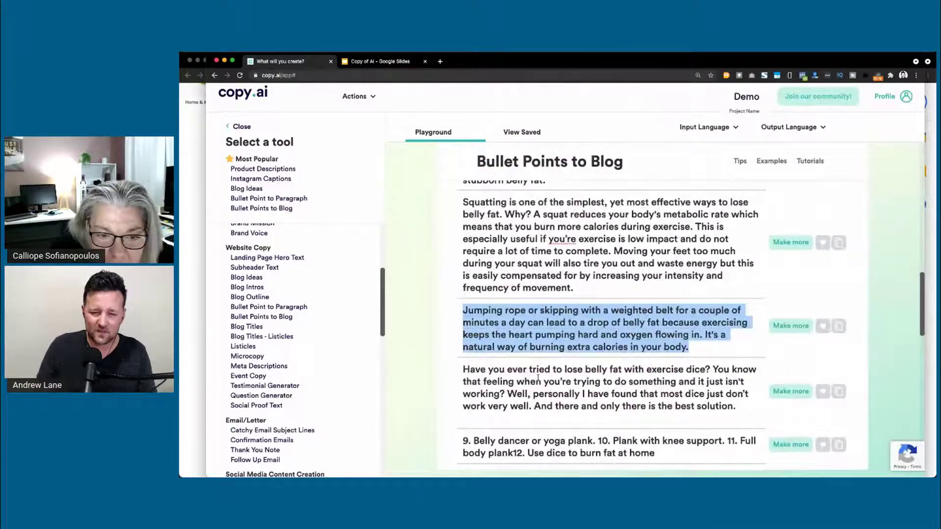
{"action": "triple_click", "coordinate": [543, 379]}
{"action": "key", "text": "super+c"}
{"action": "key", "text": "super+Tab"}
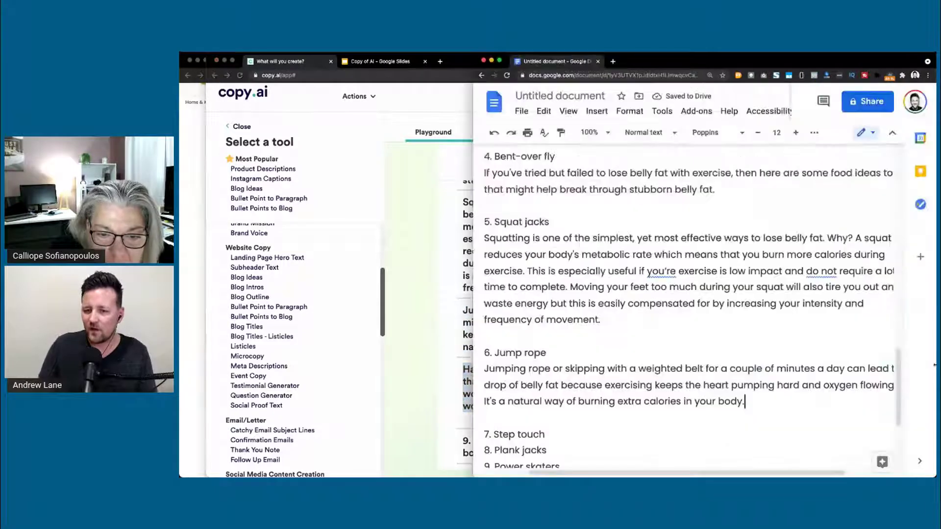
{"action": "scroll", "coordinate": [579, 347], "scroll_direction": "down", "scroll_amount": 2}
{"action": "left_click", "coordinate": [571, 336]}
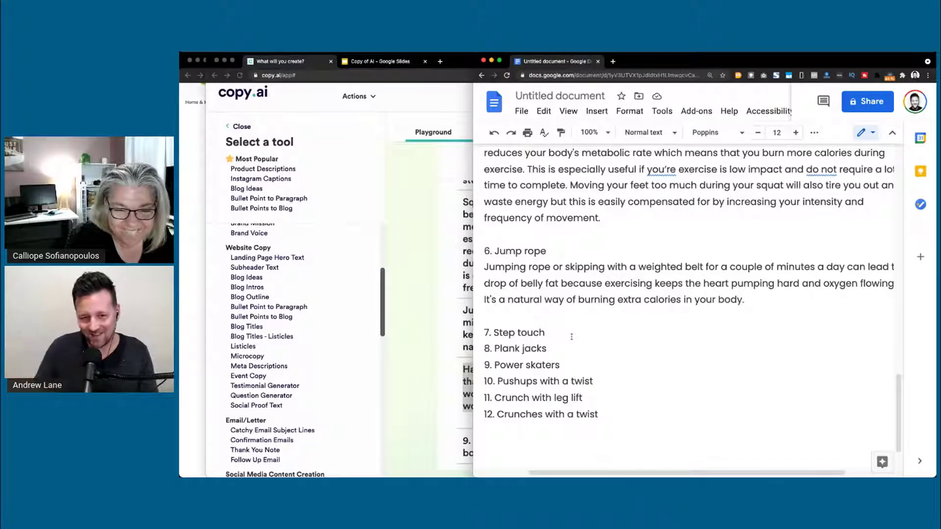
{"action": "key", "text": "Return"}
{"action": "key", "text": "Return"}
{"action": "key", "text": "Up"}
{"action": "key", "text": "super+v"}
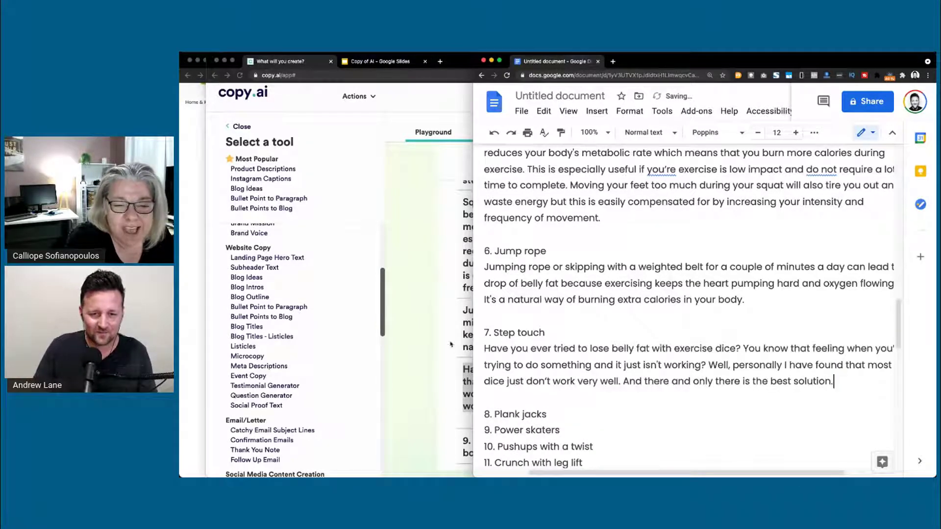
- Review the remaining generated paragraphs in copy.ai against the blog title and the twelve bullet points
{"action": "left_click", "coordinate": [431, 329]}
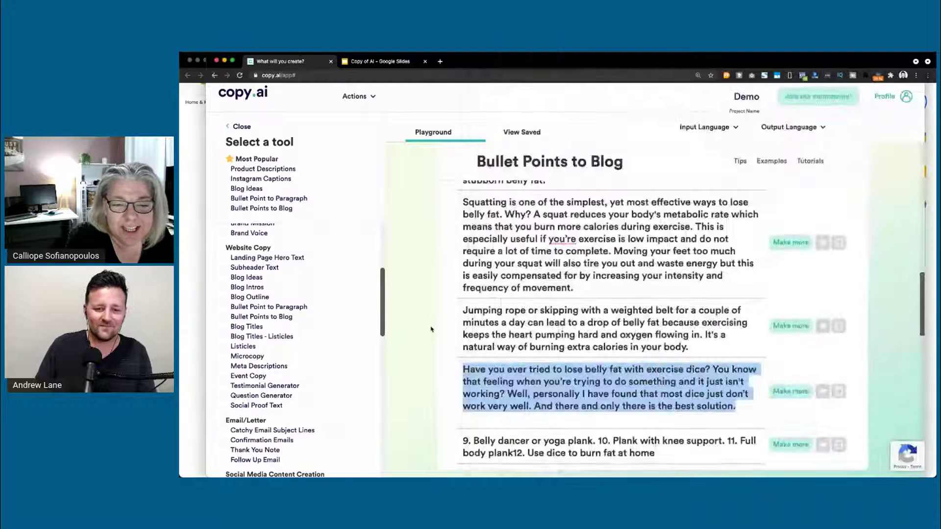
{"action": "scroll", "coordinate": [471, 342], "scroll_direction": "down", "scroll_amount": 3}
{"action": "scroll", "coordinate": [440, 372], "scroll_direction": "down", "scroll_amount": 8}
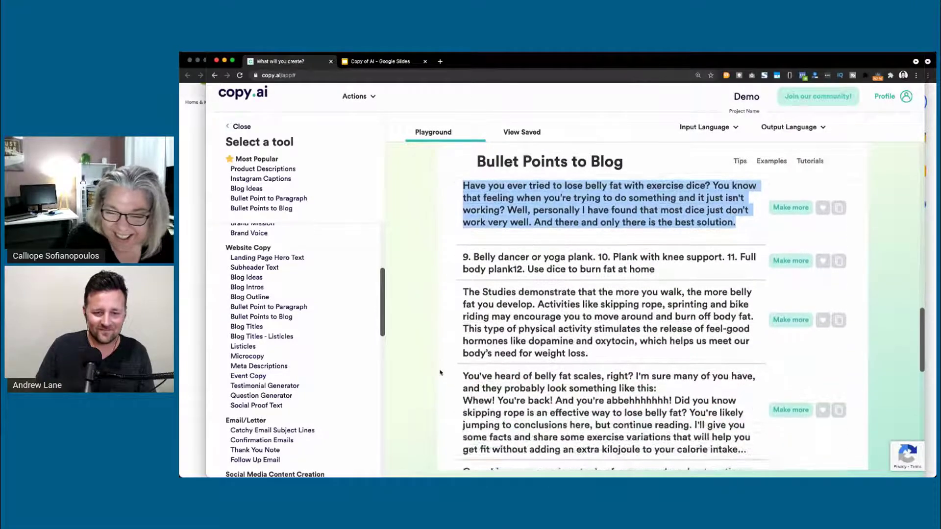
{"action": "scroll", "coordinate": [440, 373], "scroll_direction": "up", "scroll_amount": 4}
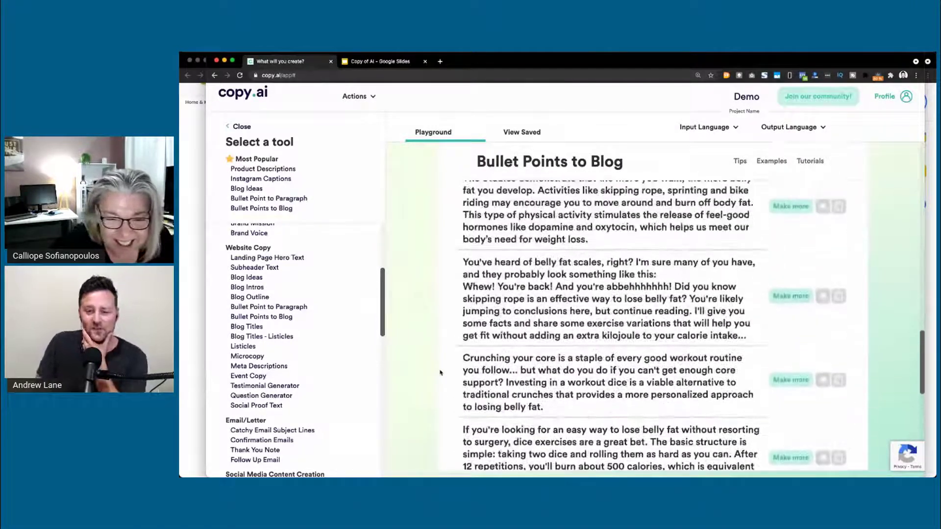
{"action": "scroll", "coordinate": [440, 373], "scroll_direction": "down", "scroll_amount": 5}
{"action": "scroll", "coordinate": [665, 431], "scroll_direction": "up", "scroll_amount": 15}
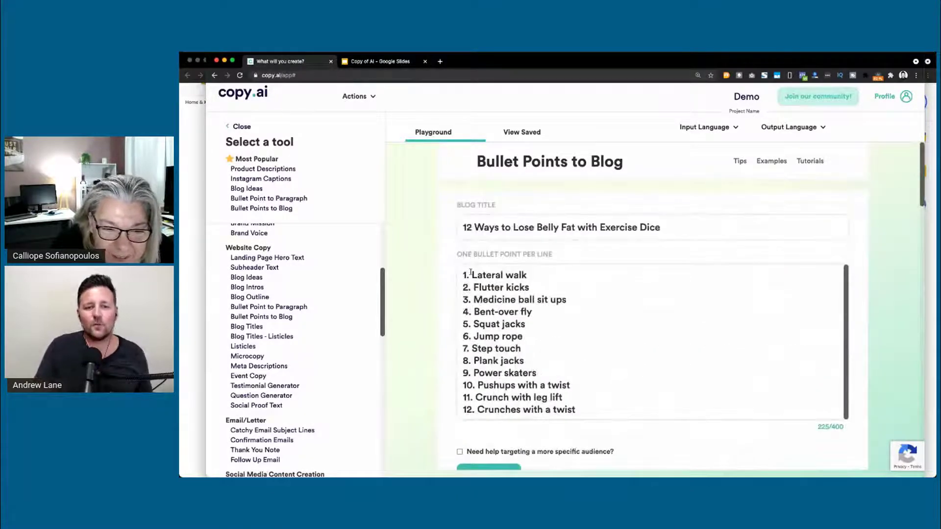
{"action": "left_click_drag", "start_coordinate": [462, 272], "coordinate": [579, 414]}
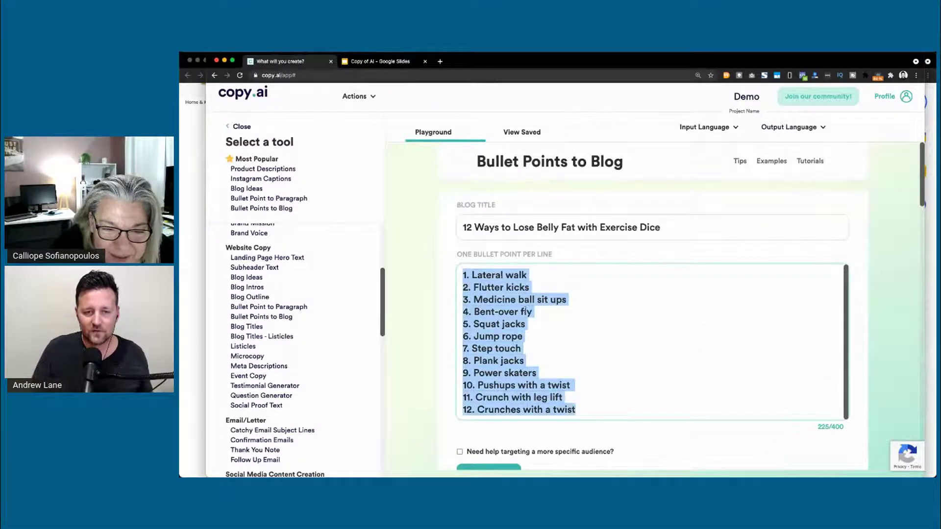
{"action": "left_click_drag", "start_coordinate": [466, 228], "coordinate": [650, 227]}
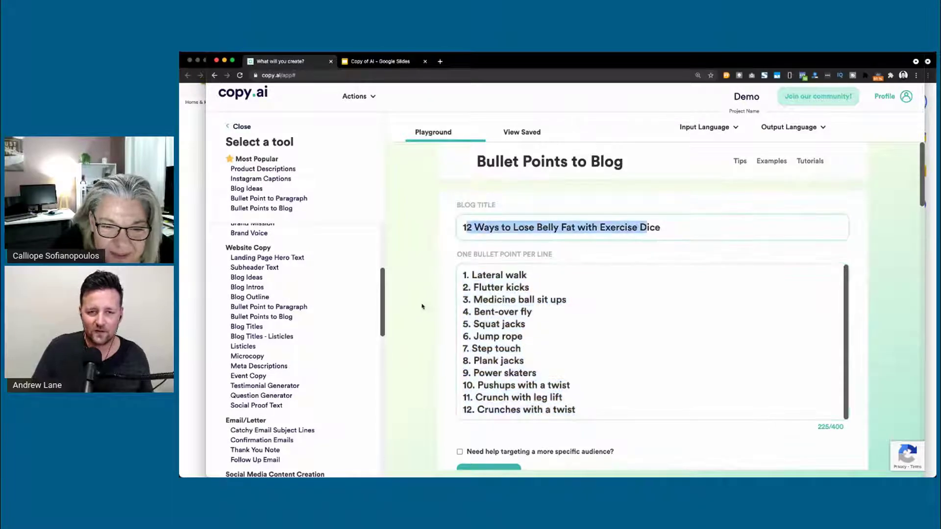
- Copy all the Bullet Points to Blog results at once and paste them below "12. Crunches with a twist" in the Google Docs document
{"action": "scroll", "coordinate": [423, 306], "scroll_direction": "down", "scroll_amount": 20}
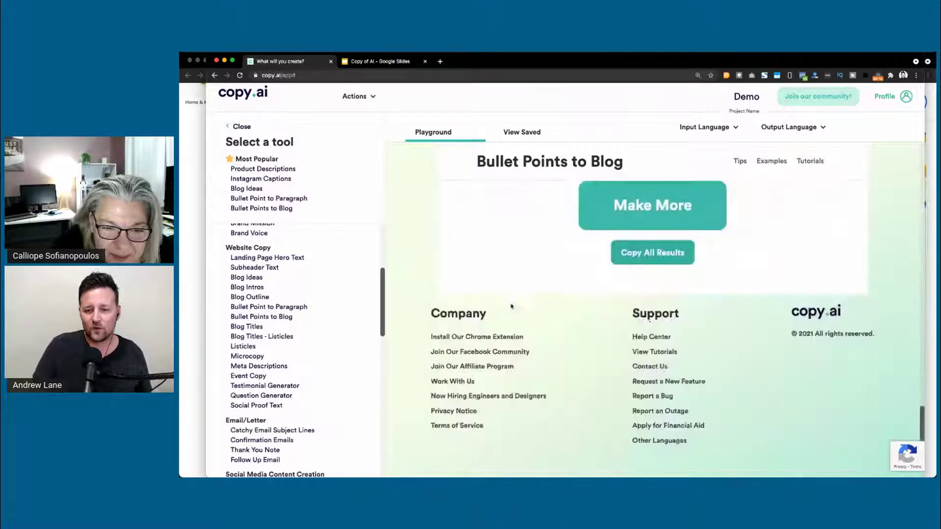
{"action": "left_click", "coordinate": [632, 252]}
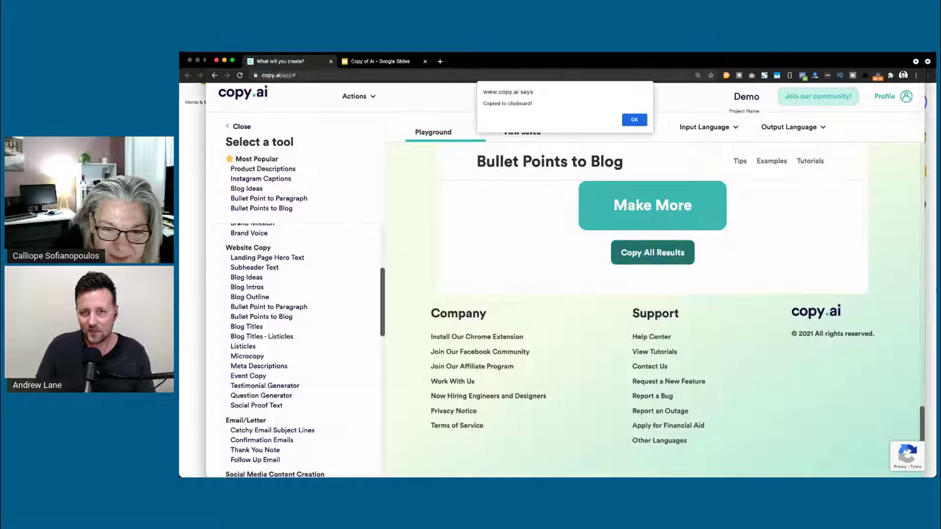
{"action": "left_click", "coordinate": [635, 120]}
{"action": "key", "text": "super+Tab"}
{"action": "scroll", "coordinate": [733, 329], "scroll_direction": "down", "scroll_amount": 10}
{"action": "key", "text": "Return"}
{"action": "key", "text": "Return"}
{"action": "key", "text": "Return"}
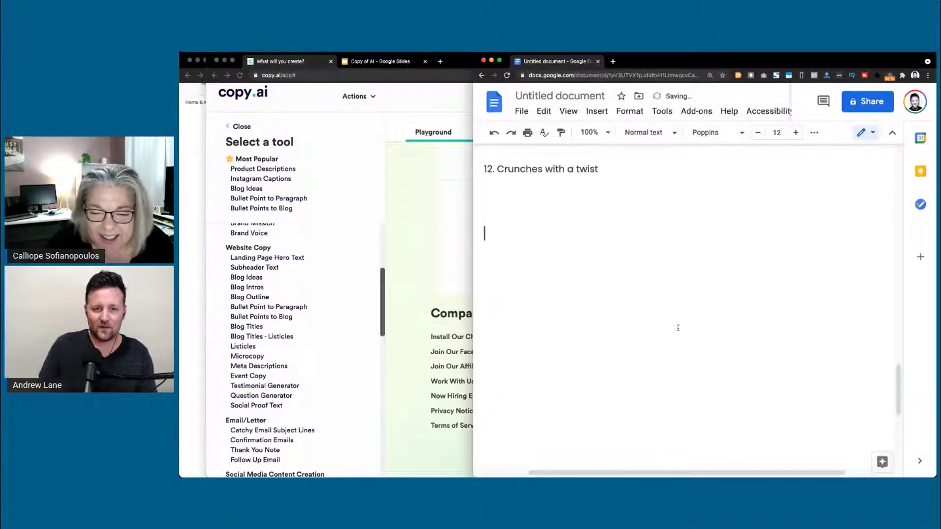
{"action": "key", "text": "super+v"}
{"action": "scroll", "coordinate": [637, 313], "scroll_direction": "up", "scroll_amount": 5}
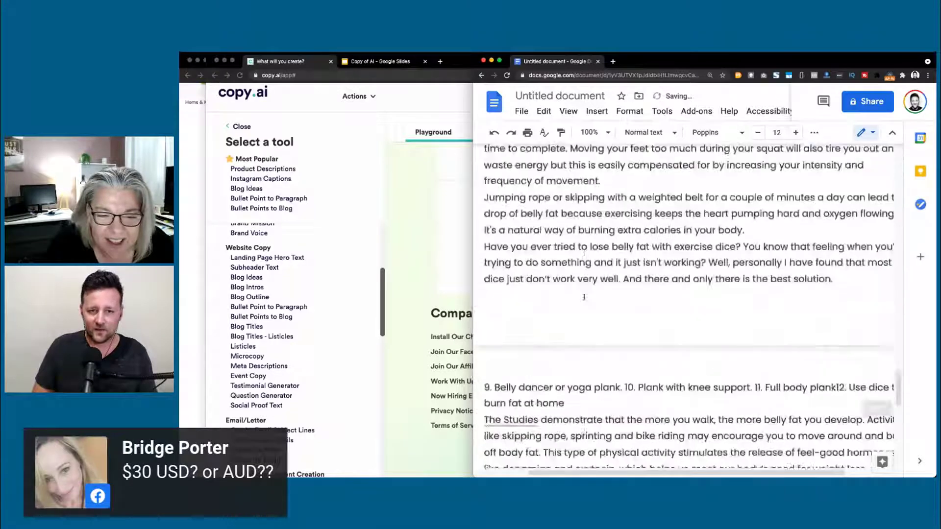
- Insert blank lines after the pasted paragraphs beginning "One of the best ways" and "Gracefully" below "12. Crunches with a twist"
{"action": "scroll", "coordinate": [584, 298], "scroll_direction": "up", "scroll_amount": 10}
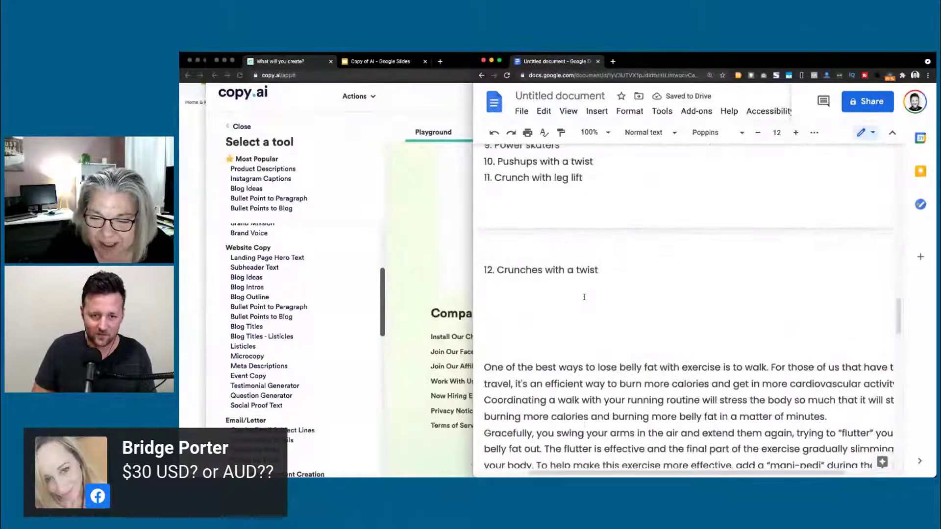
{"action": "scroll", "coordinate": [585, 297], "scroll_direction": "down", "scroll_amount": 2}
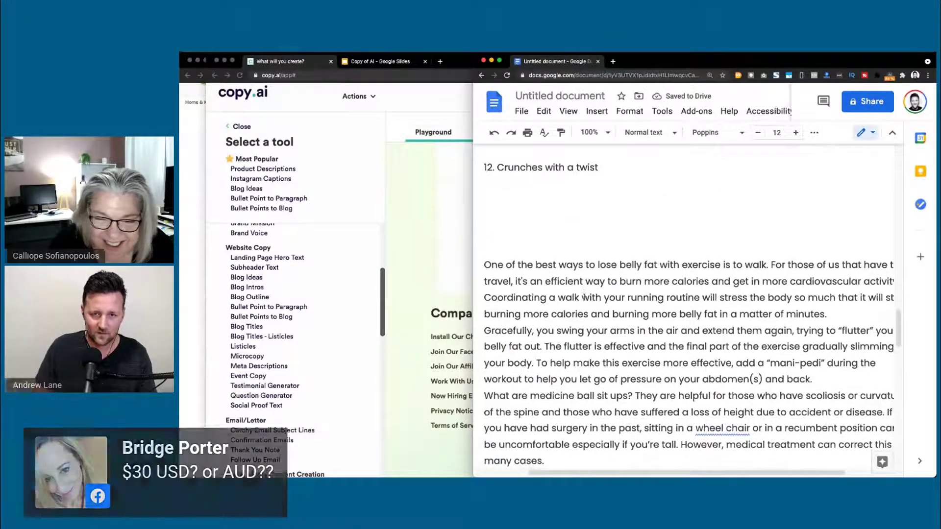
{"action": "left_click_drag", "start_coordinate": [505, 264], "coordinate": [631, 282]}
{"action": "left_click", "coordinate": [612, 251]}
{"action": "left_click_drag", "start_coordinate": [473, 238], "coordinate": [337, 233]}
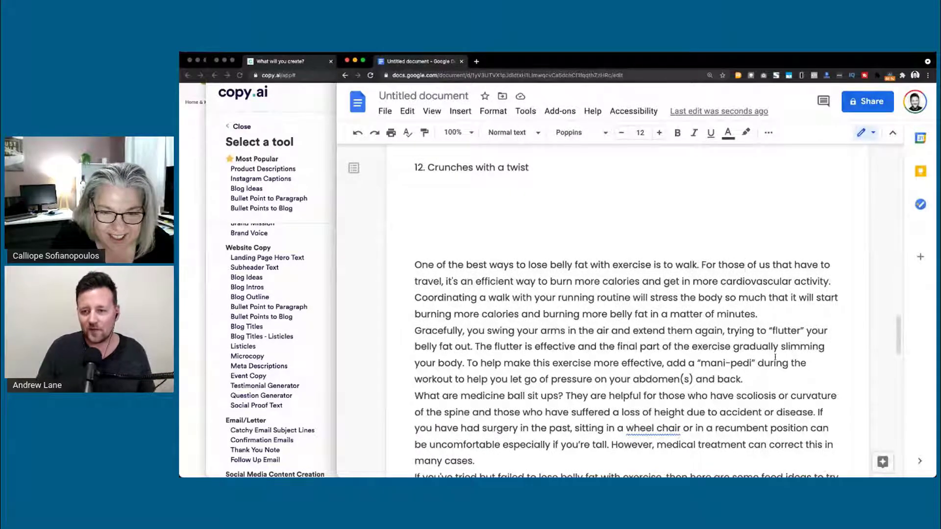
{"action": "key", "text": "Return"}
{"action": "left_click", "coordinate": [769, 396]}
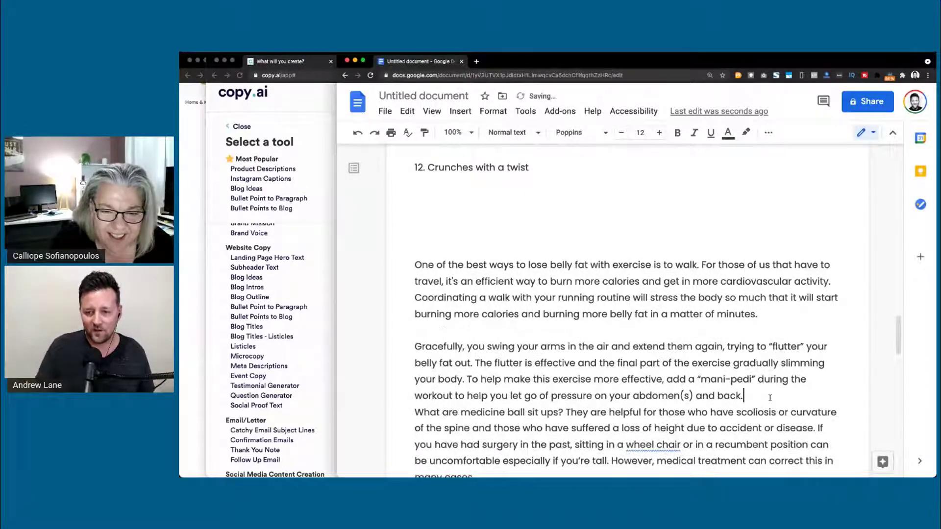
{"action": "key", "text": "Return"}
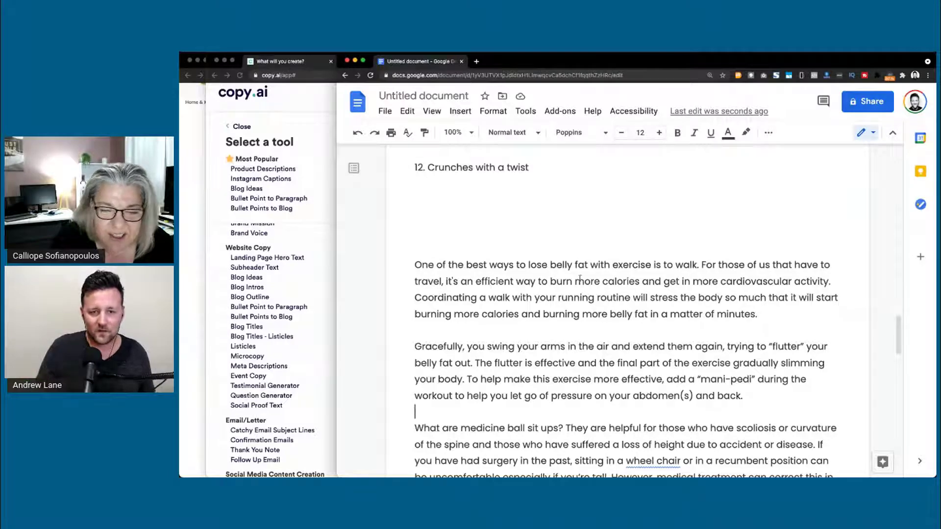
- Switch to copy.ai and generate a new set of Bullet Points to Blog results from the existing title and twelve exercises
{"action": "left_click", "coordinate": [219, 297]}
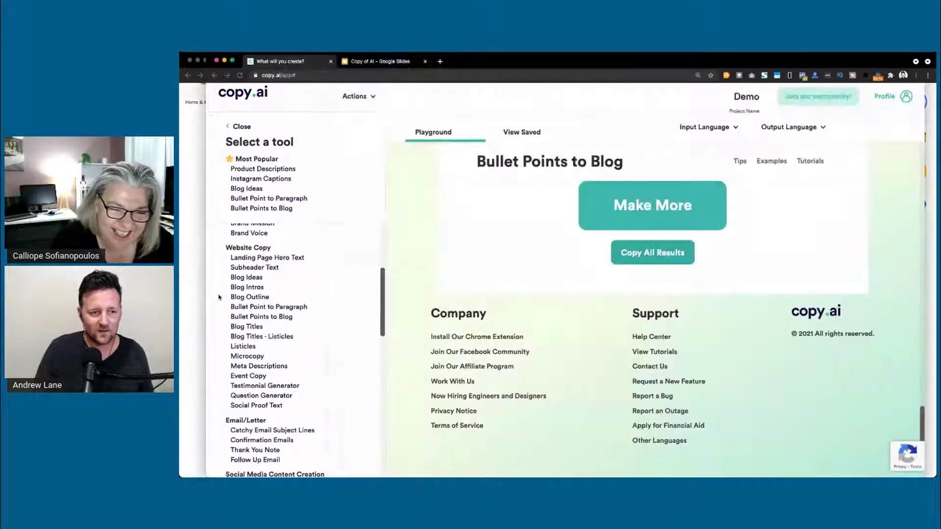
{"action": "scroll", "coordinate": [497, 339], "scroll_direction": "up", "scroll_amount": 10}
{"action": "scroll", "coordinate": [497, 338], "scroll_direction": "up", "scroll_amount": 10}
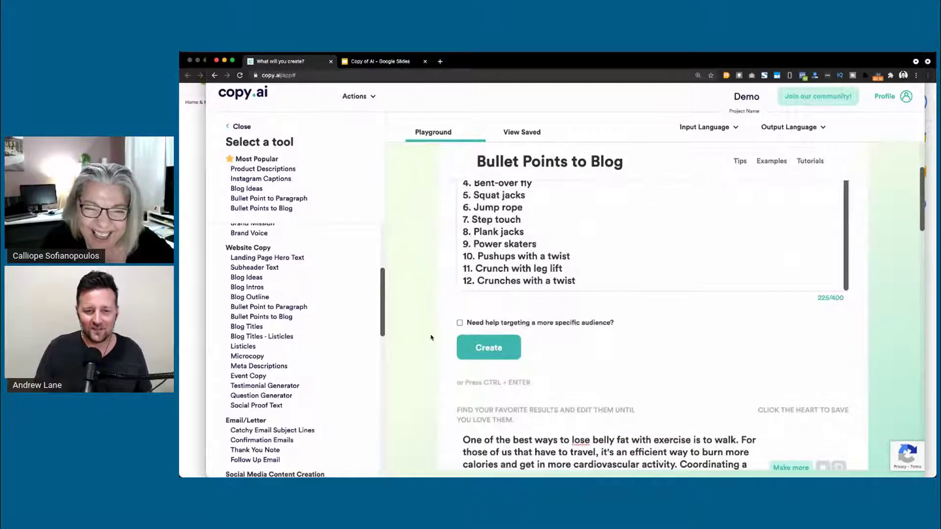
{"action": "scroll", "coordinate": [431, 323], "scroll_direction": "up", "scroll_amount": 4}
{"action": "scroll", "coordinate": [429, 323], "scroll_direction": "down", "scroll_amount": 2}
{"action": "scroll", "coordinate": [429, 324], "scroll_direction": "down", "scroll_amount": 1}
{"action": "left_click", "coordinate": [483, 380]}
{"action": "scroll", "coordinate": [483, 381], "scroll_direction": "down", "scroll_amount": 2}
{"action": "scroll", "coordinate": [517, 307], "scroll_direction": "up", "scroll_amount": 1}
{"action": "scroll", "coordinate": [517, 308], "scroll_direction": "up", "scroll_amount": 3}
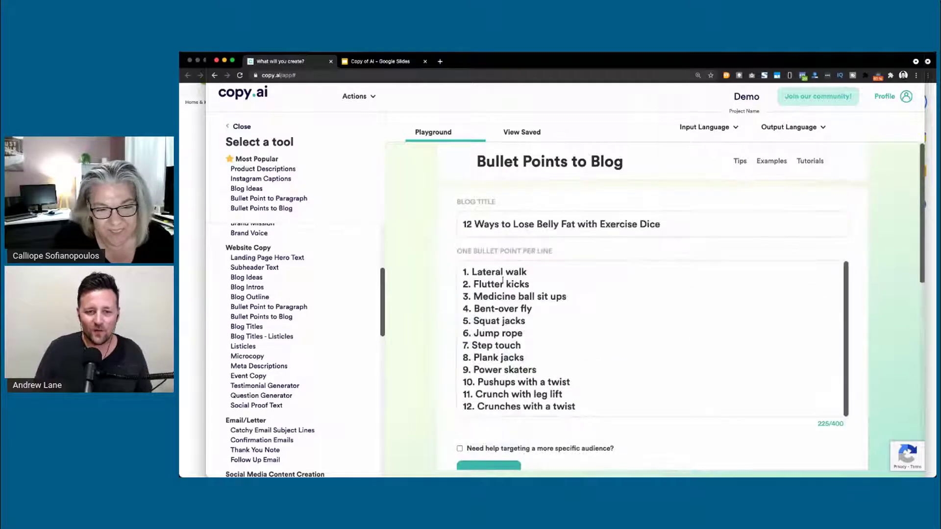
{"action": "left_click_drag", "start_coordinate": [463, 271], "coordinate": [581, 408]}
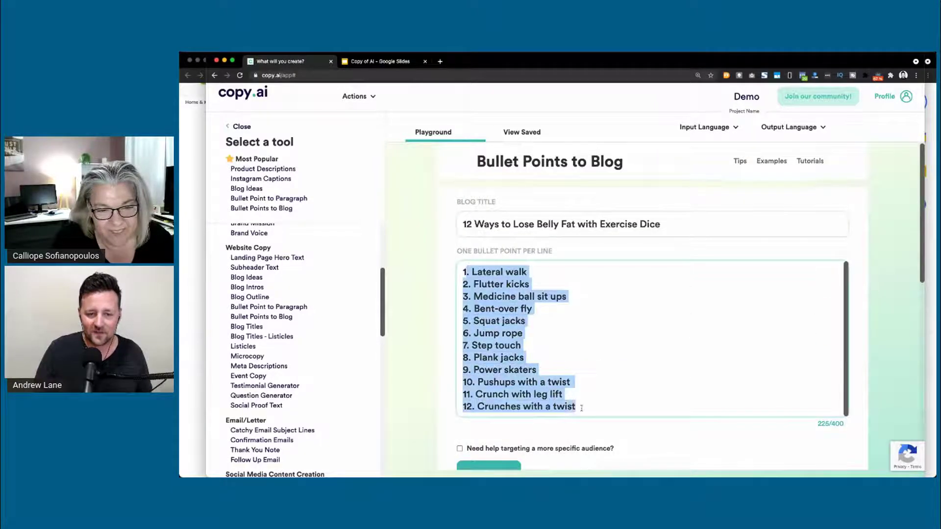
{"action": "left_click", "coordinate": [424, 313]}
{"action": "scroll", "coordinate": [425, 313], "scroll_direction": "down", "scroll_amount": 4}
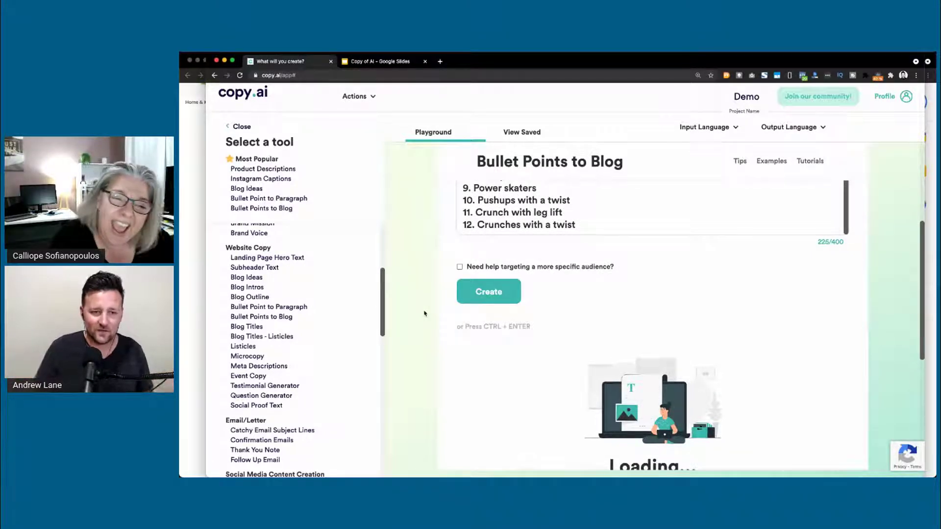
- Review the newly generated exercise paragraphs, including the ones on lateral walk, flutter kicks, medicine ball sit ups and jumping rope
{"action": "scroll", "coordinate": [425, 314], "scroll_direction": "down", "scroll_amount": 3}
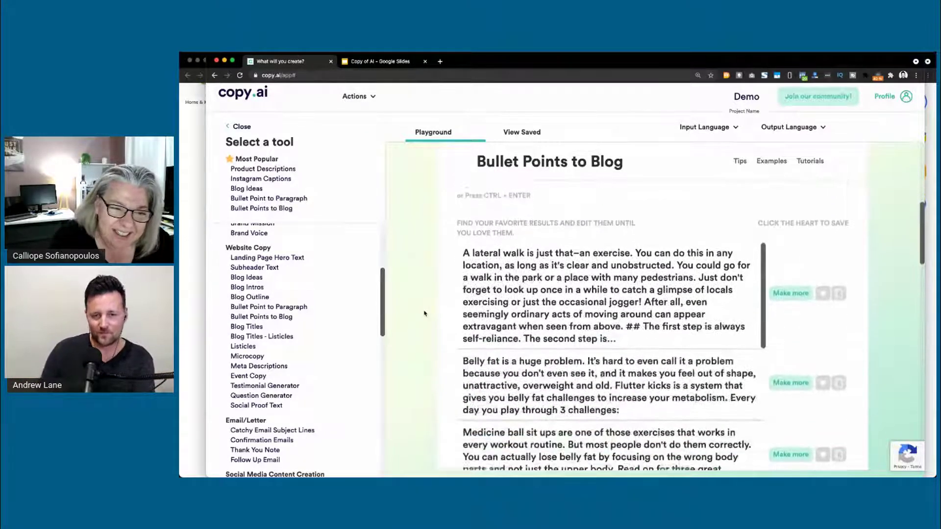
{"action": "scroll", "coordinate": [424, 314], "scroll_direction": "down", "scroll_amount": 1}
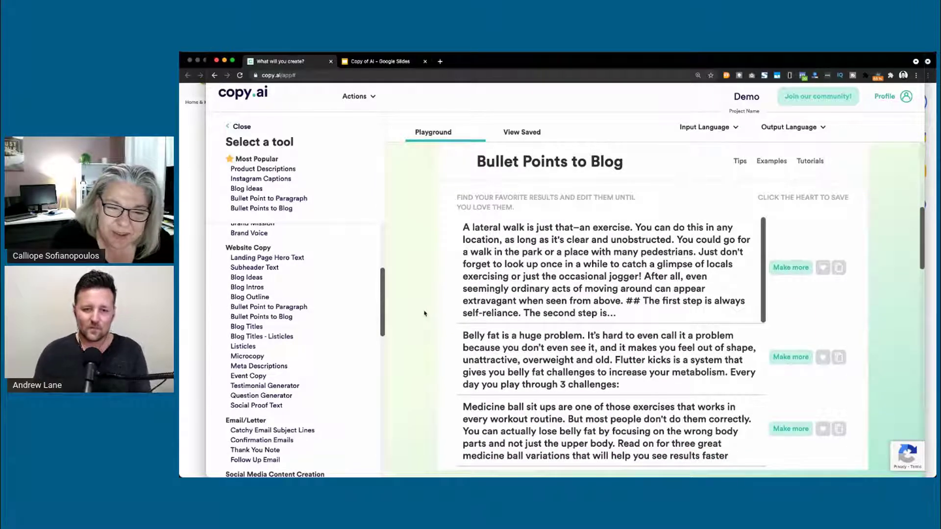
{"action": "scroll", "coordinate": [424, 313], "scroll_direction": "down", "scroll_amount": 3}
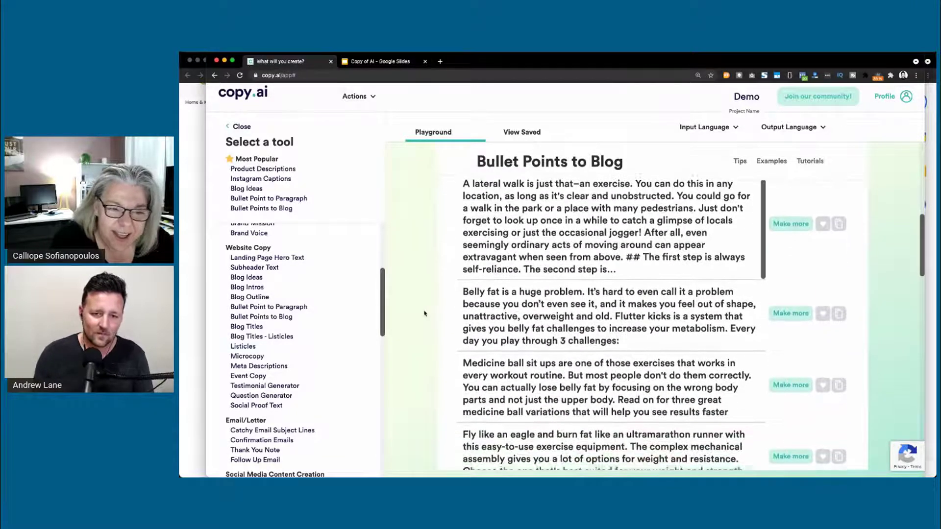
{"action": "scroll", "coordinate": [425, 314], "scroll_direction": "up", "scroll_amount": 1}
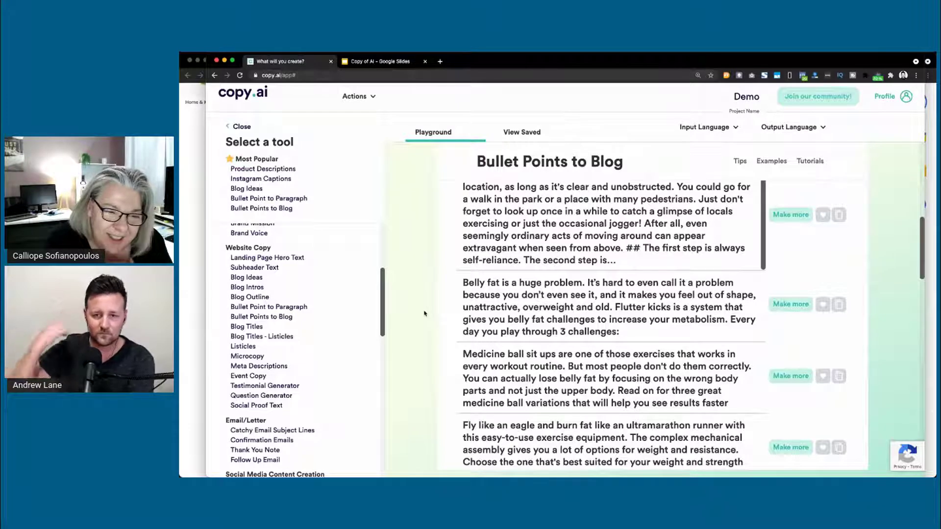
{"action": "scroll", "coordinate": [424, 314], "scroll_direction": "down", "scroll_amount": 2}
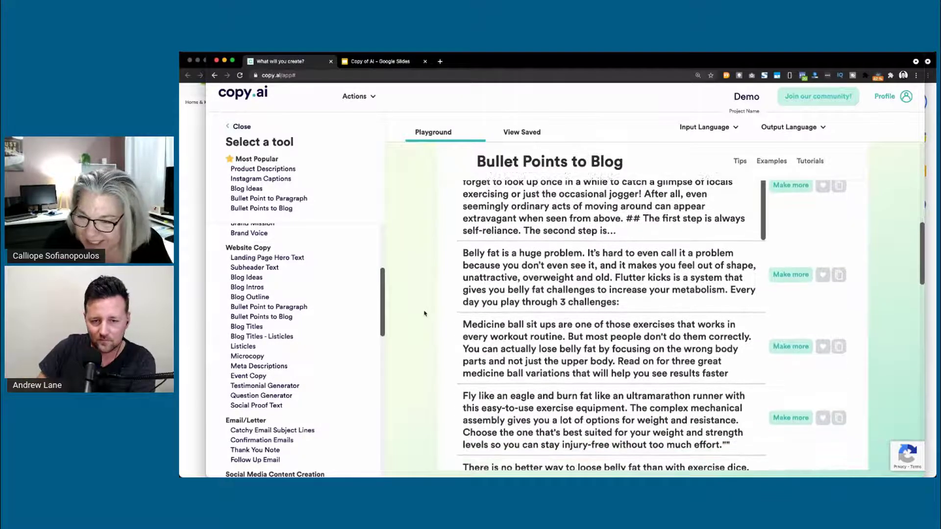
{"action": "scroll", "coordinate": [425, 313], "scroll_direction": "down", "scroll_amount": 1}
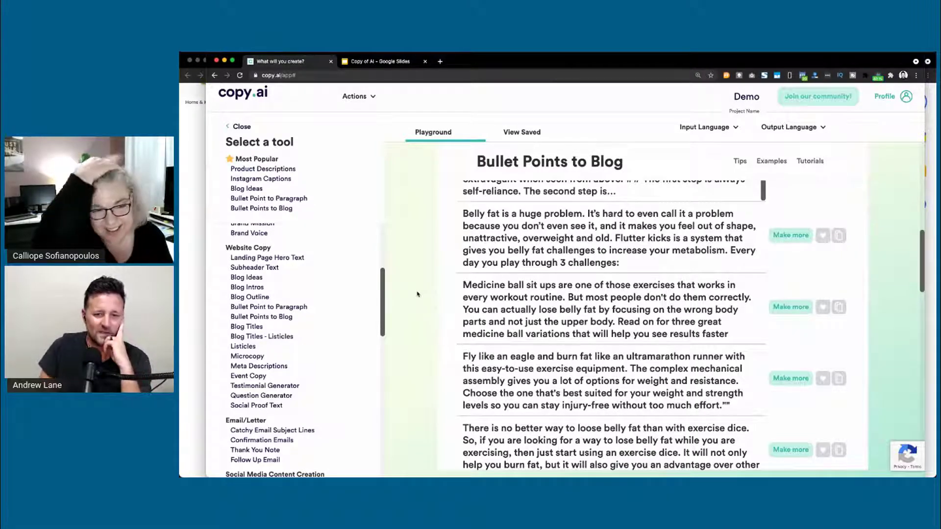
{"action": "triple_click", "coordinate": [563, 301]}
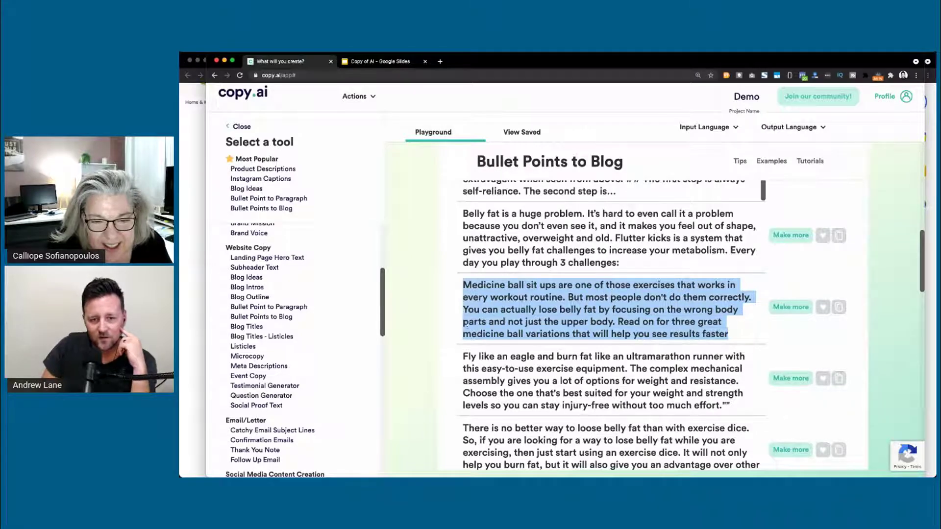
{"action": "scroll", "coordinate": [459, 326], "scroll_direction": "down", "scroll_amount": 7}
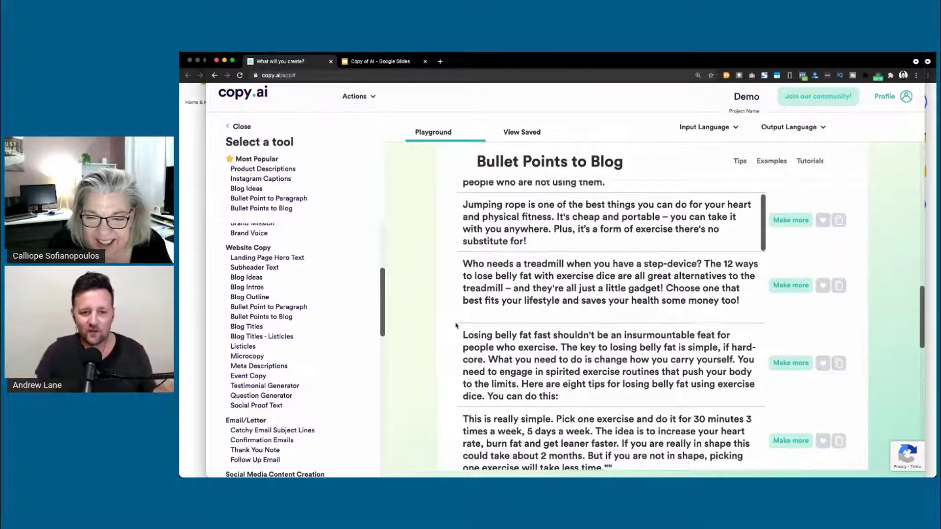
- Switch to Google Docs and examine the Cazzily sentence under "Problems it solves:" at the start of the document
{"action": "left_click", "coordinate": [931, 309]}
{"action": "scroll", "coordinate": [742, 305], "scroll_direction": "up", "scroll_amount": 7}
{"action": "scroll", "coordinate": [742, 305], "scroll_direction": "up", "scroll_amount": 10}
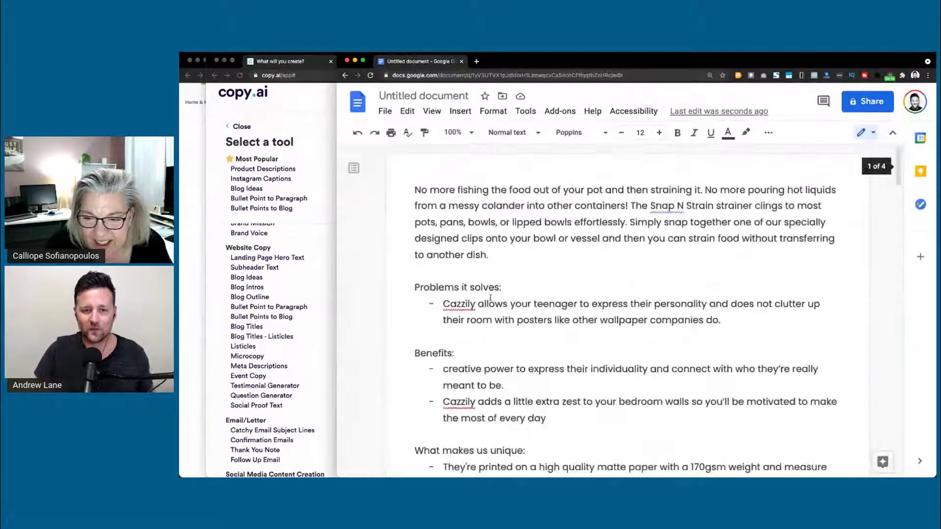
{"action": "left_click_drag", "start_coordinate": [442, 304], "coordinate": [720, 320]}
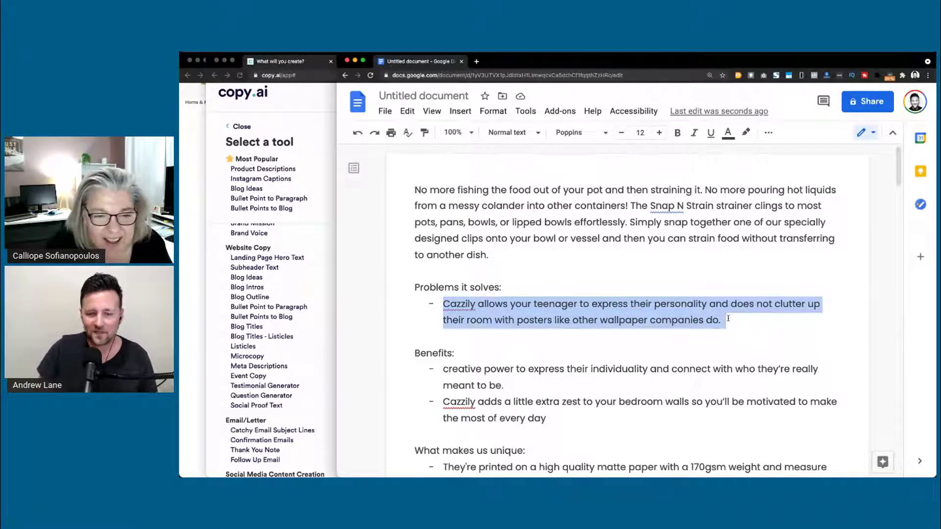
- Switch to copy.ai, open the YouTube Description Intro tool and replace the video description with "12 Ways to Lose Belly Fat with Exercise Dice"
{"action": "left_click", "coordinate": [314, 275]}
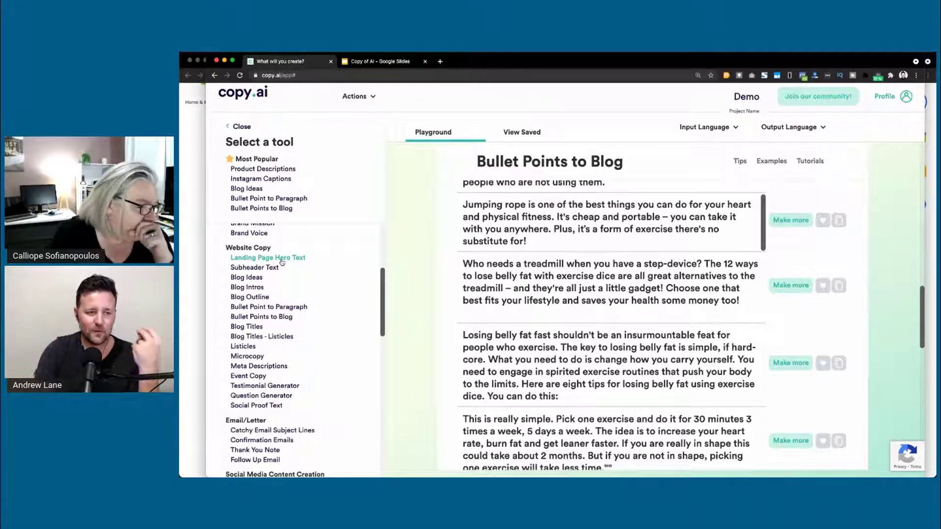
{"action": "scroll", "coordinate": [282, 321], "scroll_direction": "down", "scroll_amount": 5}
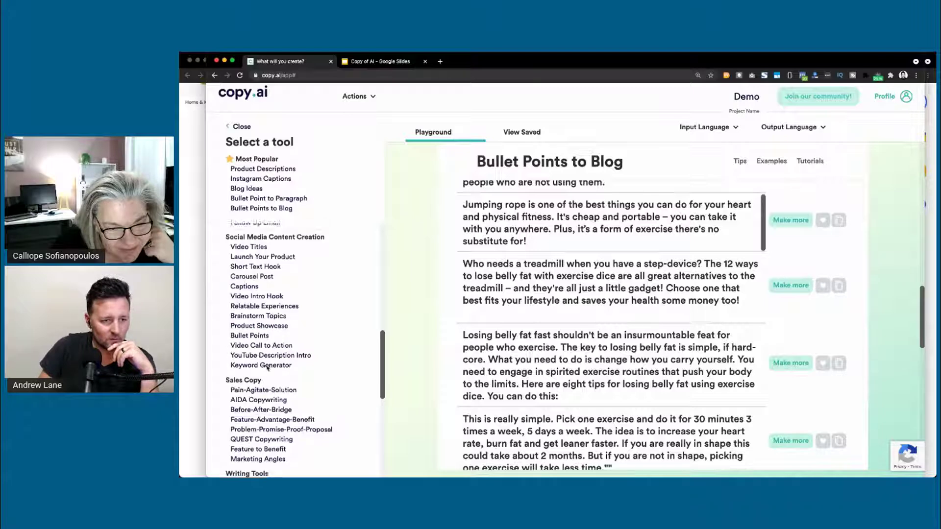
{"action": "scroll", "coordinate": [269, 319], "scroll_direction": "up", "scroll_amount": 5}
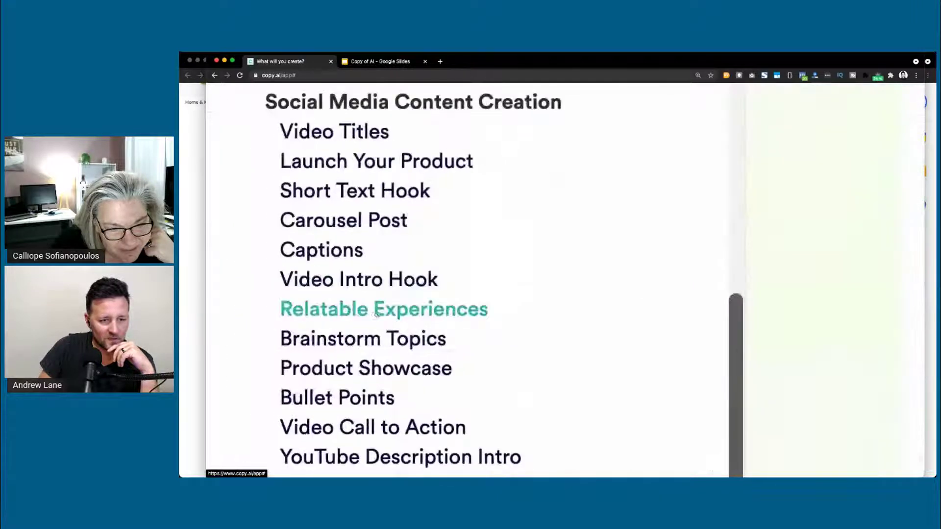
{"action": "scroll", "coordinate": [376, 314], "scroll_direction": "down", "scroll_amount": 2}
{"action": "scroll", "coordinate": [380, 385], "scroll_direction": "down", "scroll_amount": 5}
{"action": "scroll", "coordinate": [385, 389], "scroll_direction": "down", "scroll_amount": 5}
{"action": "key", "text": "ctrl+a"}
{"action": "key", "text": "BackSpace"}
{"action": "left_click", "coordinate": [557, 223]}
{"action": "key", "text": "ctrl+a"}
{"action": "key", "text": "ctrl+c"}
{"action": "left_click", "coordinate": [521, 269]}
{"action": "key", "text": "ctrl+v"}
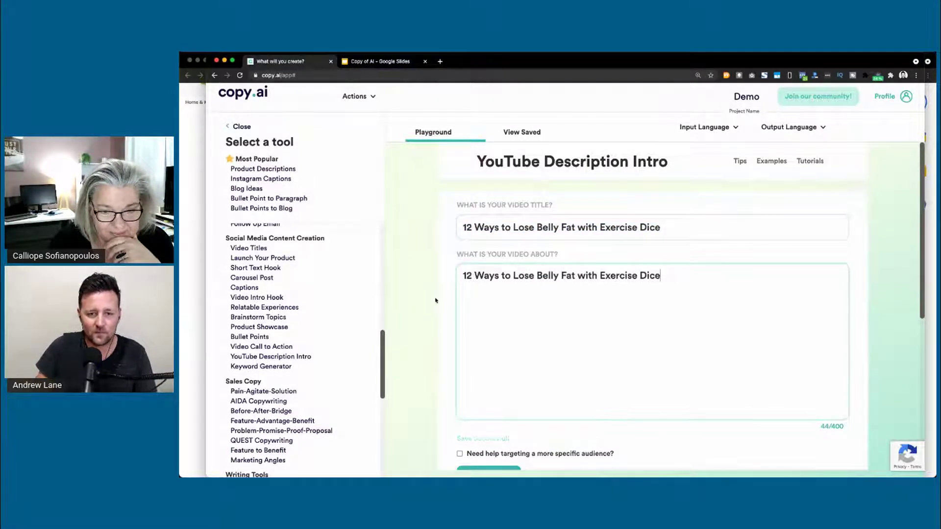
- Generate YouTube description intros from the entered video title and description
{"action": "scroll", "coordinate": [435, 300], "scroll_direction": "down", "scroll_amount": 1}
{"action": "left_click", "coordinate": [463, 429]}
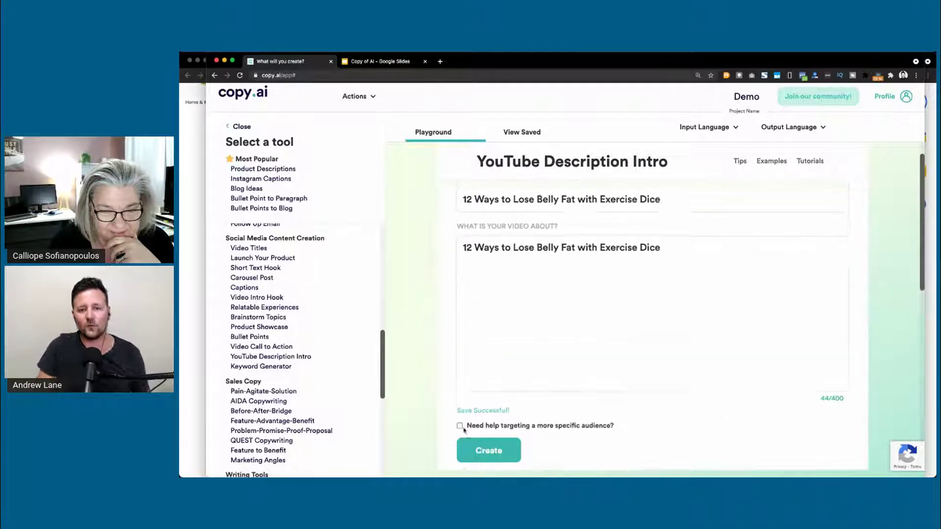
{"action": "scroll", "coordinate": [463, 430], "scroll_direction": "up", "scroll_amount": 1}
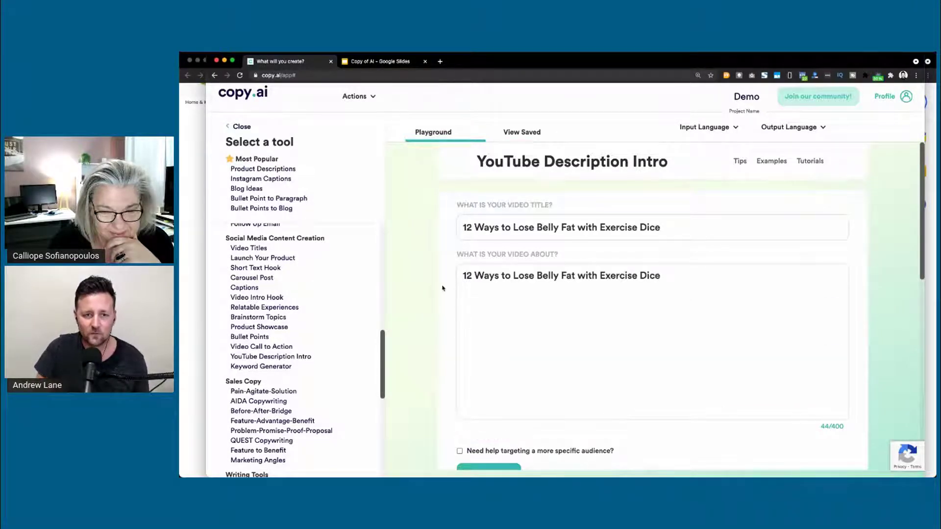
{"action": "scroll", "coordinate": [443, 288], "scroll_direction": "down", "scroll_amount": 5}
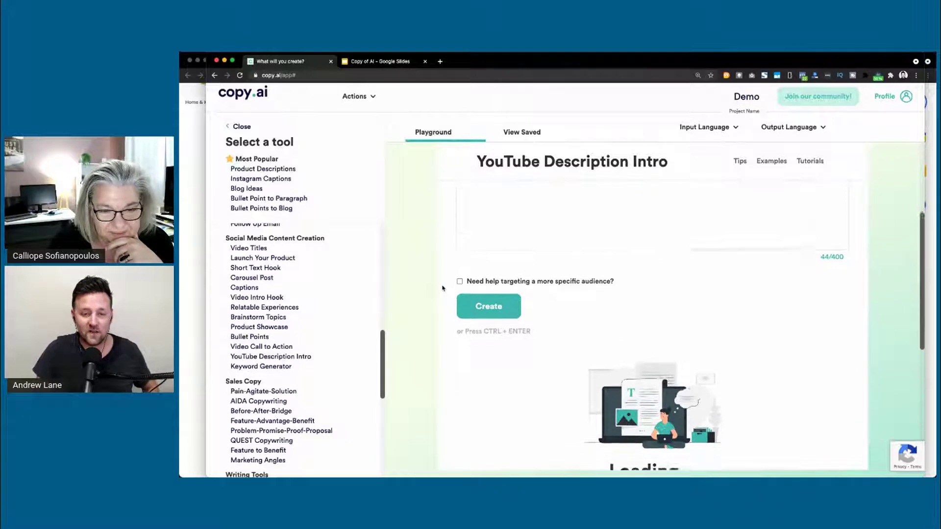
{"action": "scroll", "coordinate": [442, 288], "scroll_direction": "down", "scroll_amount": 1}
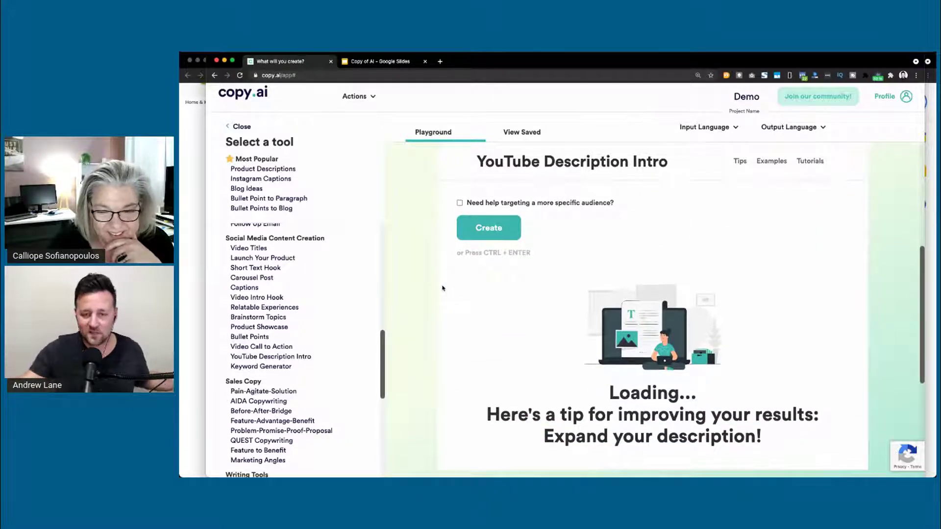
- Review the generated YouTube description intros, highlighting the one that begins "As an entrepreneur, life gets busy"
{"action": "scroll", "coordinate": [443, 288], "scroll_direction": "down", "scroll_amount": 2}
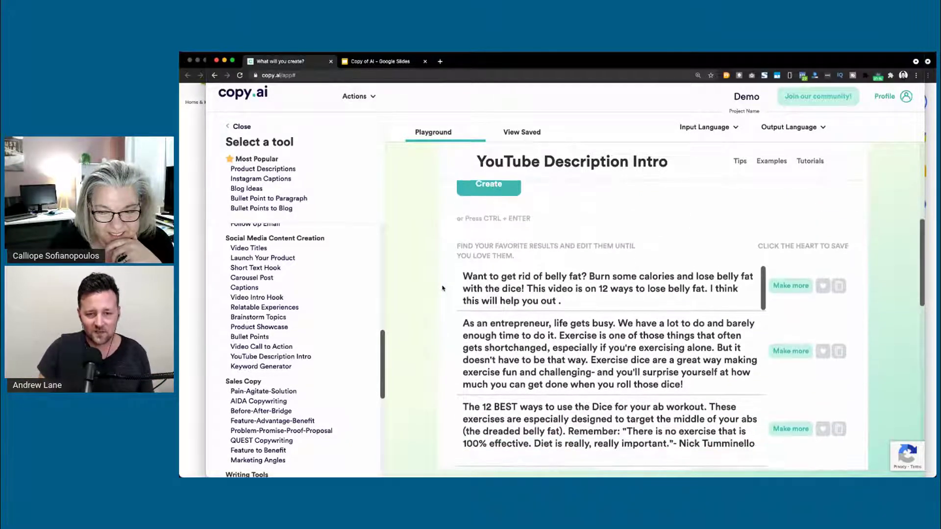
{"action": "left_click", "coordinate": [462, 302]}
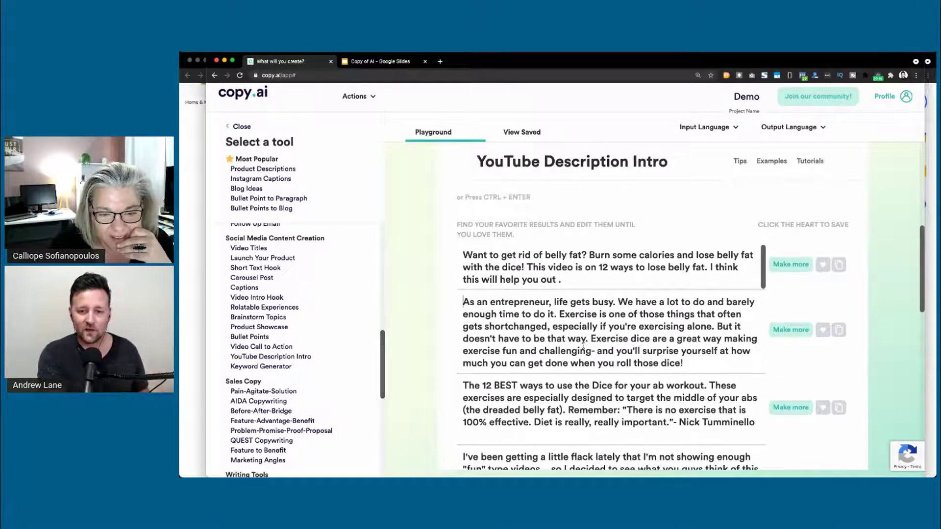
{"action": "triple_click", "coordinate": [552, 351]}
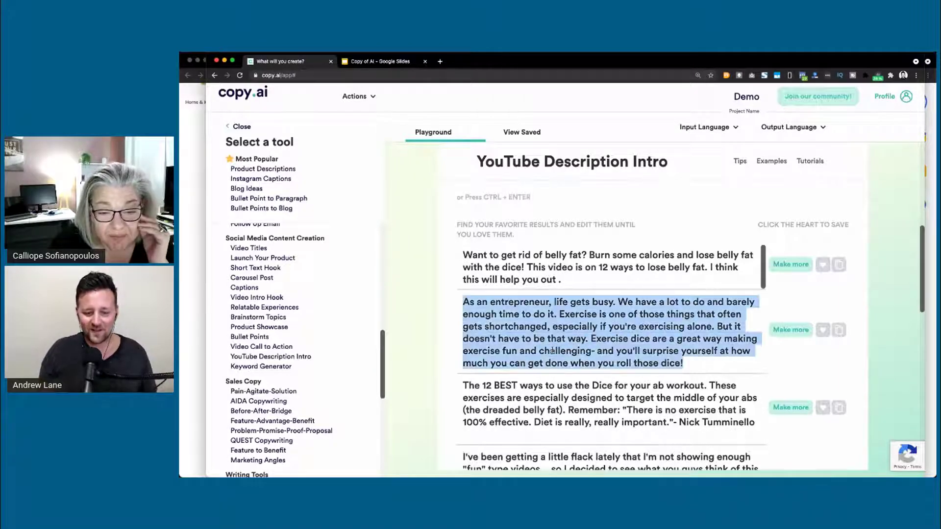
{"action": "scroll", "coordinate": [411, 320], "scroll_direction": "down", "scroll_amount": 3}
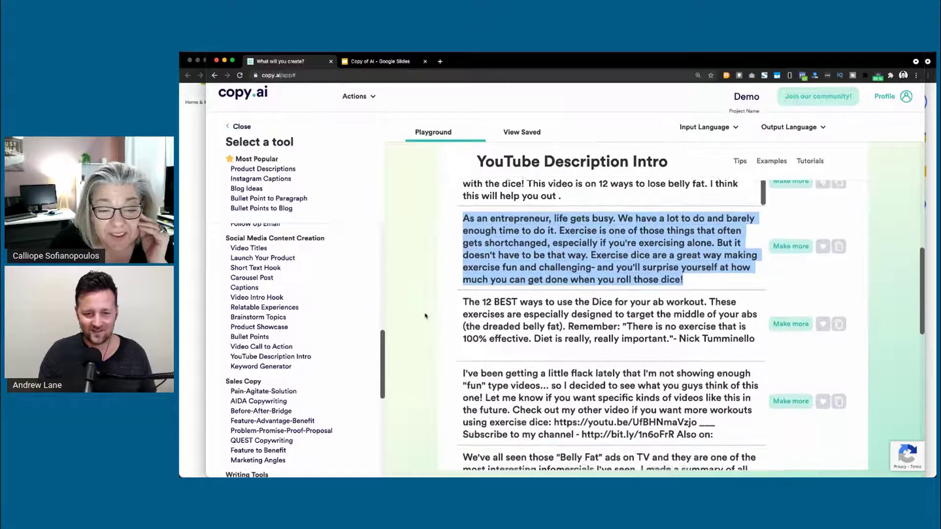
{"action": "scroll", "coordinate": [518, 352], "scroll_direction": "down", "scroll_amount": 1}
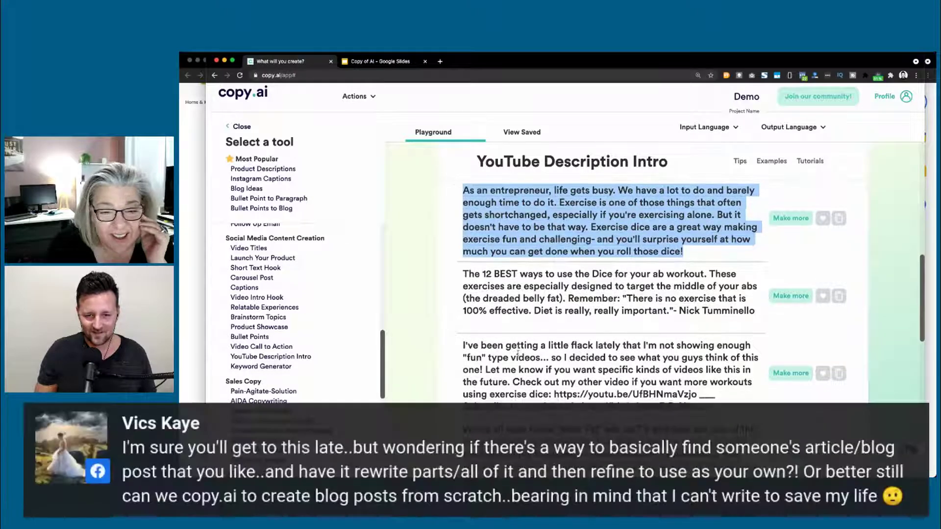
{"action": "scroll", "coordinate": [518, 353], "scroll_direction": "down", "scroll_amount": 2}
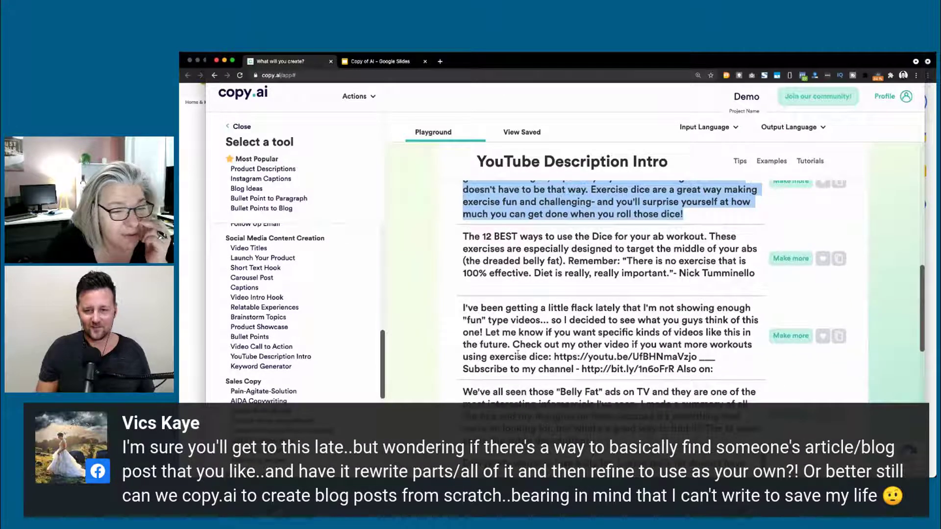
{"action": "scroll", "coordinate": [518, 352], "scroll_direction": "down", "scroll_amount": 2}
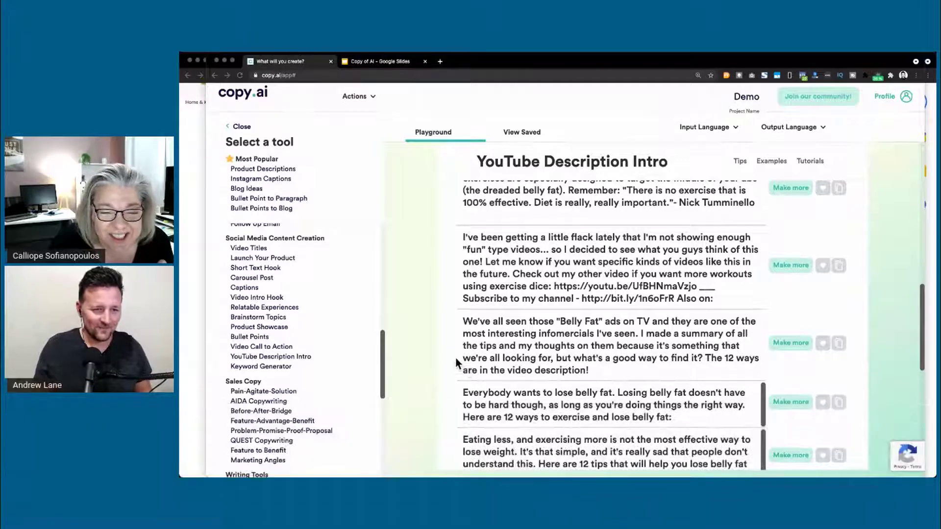
- Open the Listicles tool and set both the topic and the list subject to "5 Ways to Lose Belly Fat with Exercise Dice"
{"action": "scroll", "coordinate": [299, 333], "scroll_direction": "up", "scroll_amount": 10}
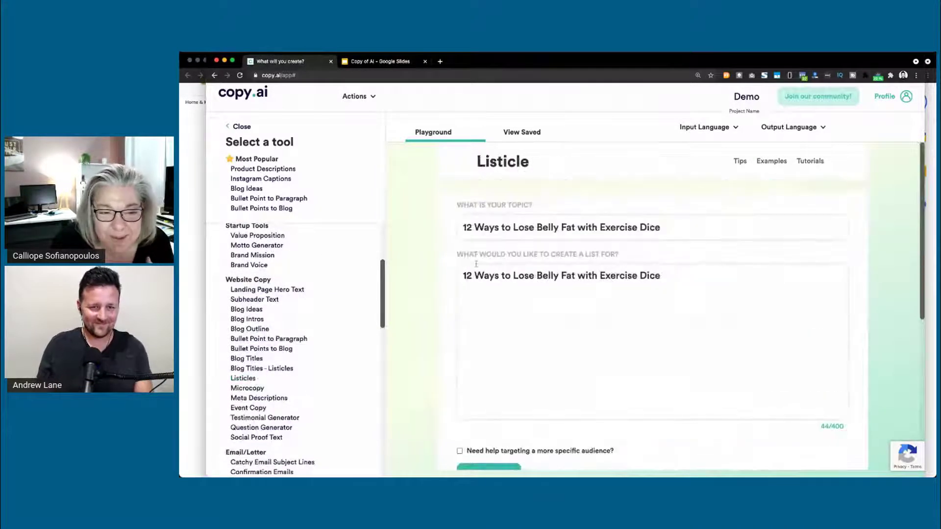
{"action": "left_click", "coordinate": [471, 228]}
{"action": "key", "text": "BackSpace"}
{"action": "key", "text": "BackSpace"}
{"action": "type", "text": "5"}
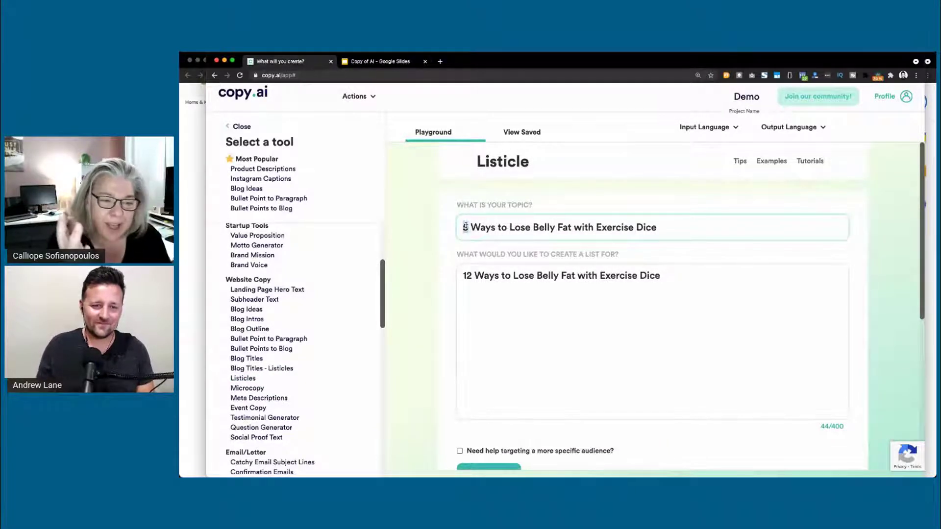
{"action": "left_click", "coordinate": [468, 276]}
{"action": "double_click", "coordinate": [467, 276]}
{"action": "type", "text": "5"}
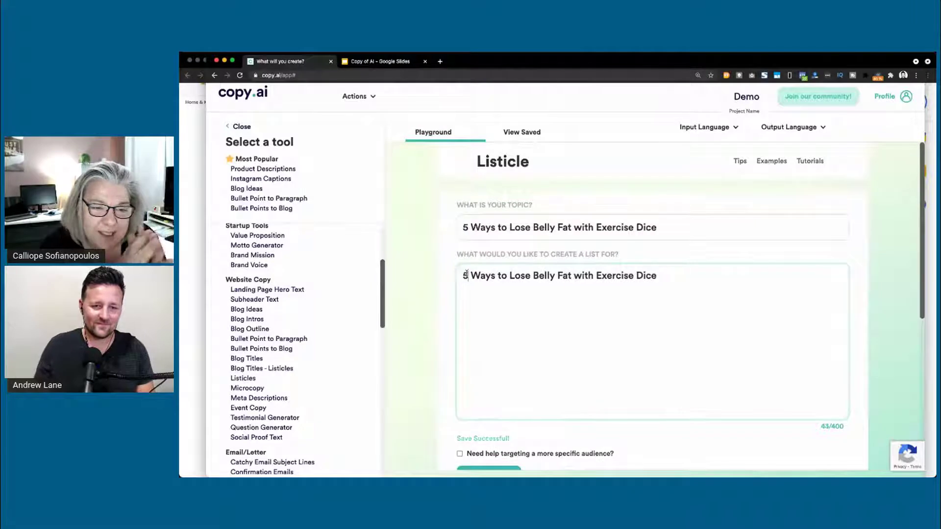
- Generate listicle results from the entered topic and list subject
{"action": "scroll", "coordinate": [435, 311], "scroll_direction": "down", "scroll_amount": 2}
{"action": "scroll", "coordinate": [435, 311], "scroll_direction": "up", "scroll_amount": 2}
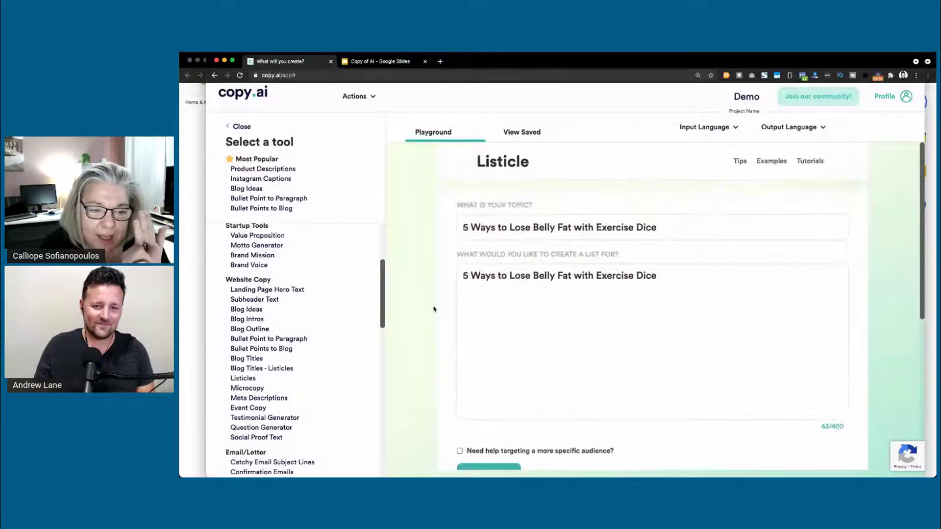
{"action": "left_click", "coordinate": [570, 228]}
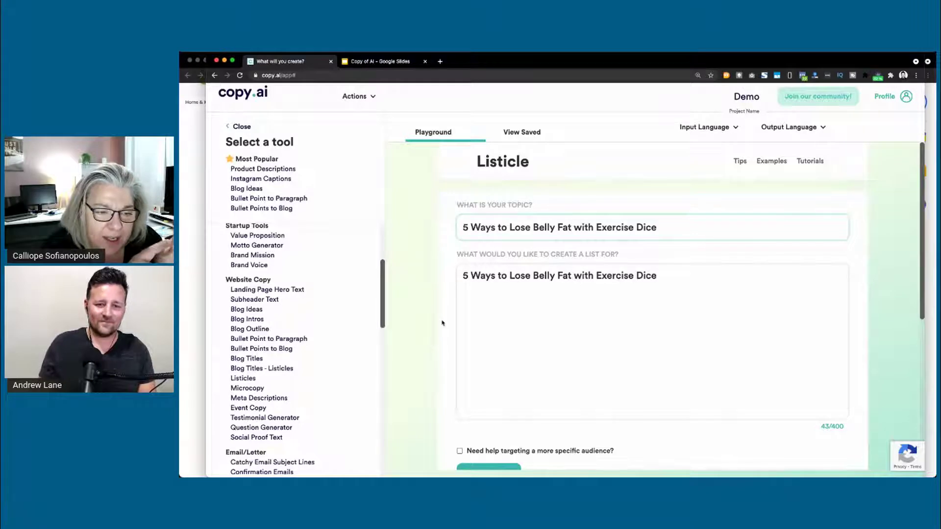
{"action": "scroll", "coordinate": [442, 323], "scroll_direction": "down", "scroll_amount": 3}
{"action": "left_click", "coordinate": [487, 372]}
{"action": "scroll", "coordinate": [475, 373], "scroll_direction": "up", "scroll_amount": 2}
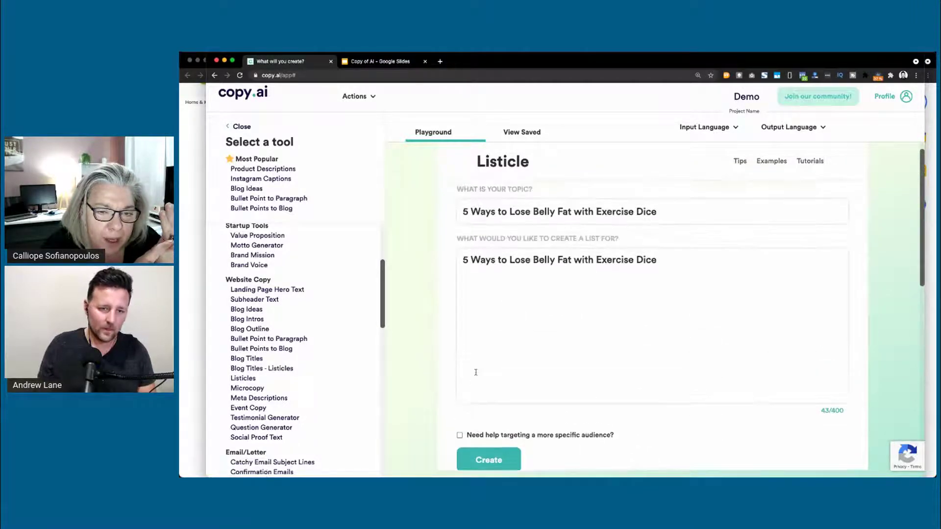
{"action": "scroll", "coordinate": [475, 372], "scroll_direction": "up", "scroll_amount": 1}
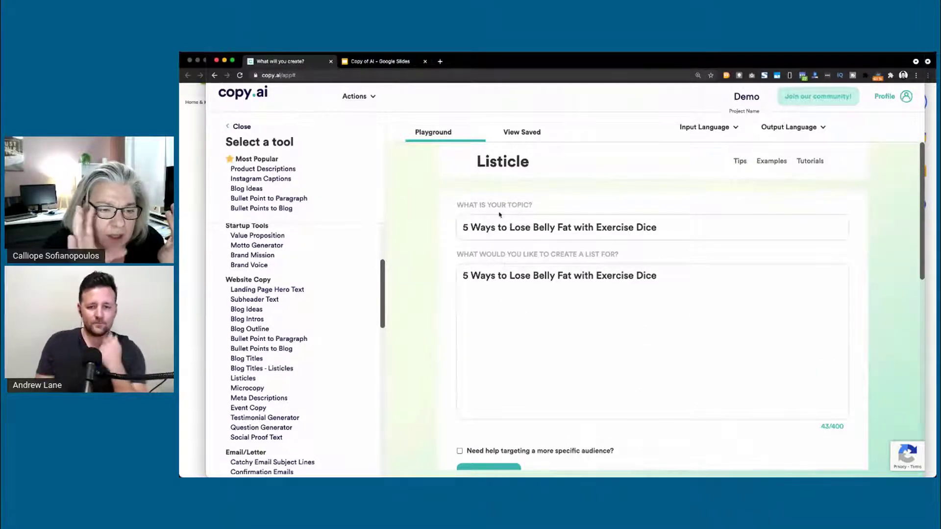
- Review the generated listicles, highlighting the list that begins "Spend Time on Fitness"
{"action": "scroll", "coordinate": [434, 278], "scroll_direction": "down", "scroll_amount": 3}
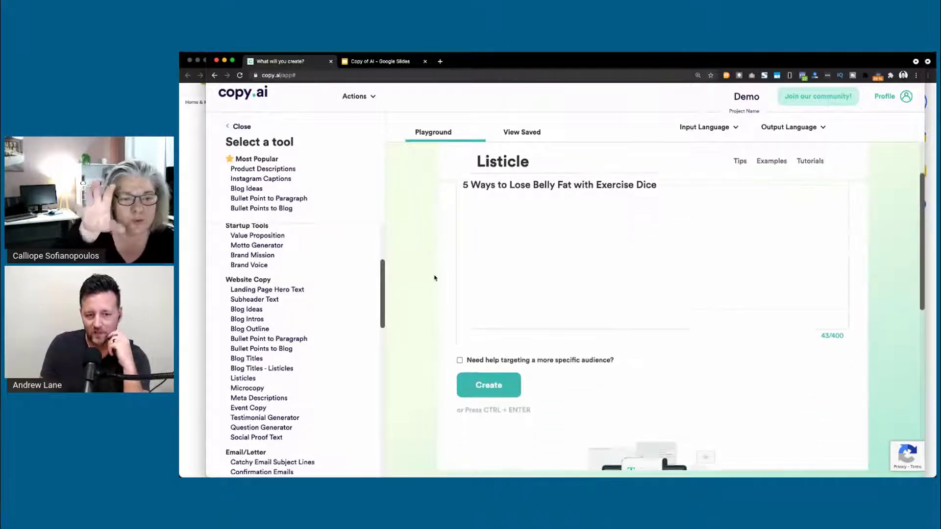
{"action": "scroll", "coordinate": [434, 278], "scroll_direction": "up", "scroll_amount": 3}
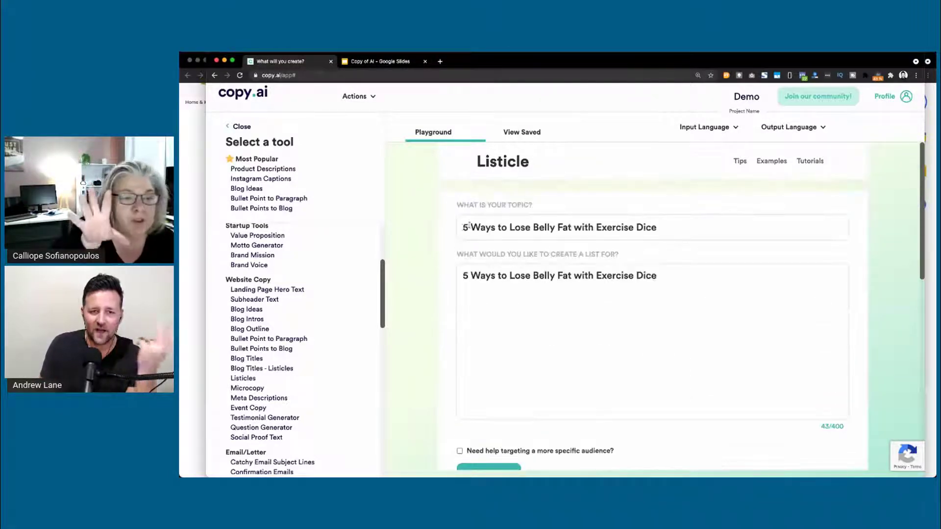
{"action": "scroll", "coordinate": [438, 250], "scroll_direction": "down", "scroll_amount": 10}
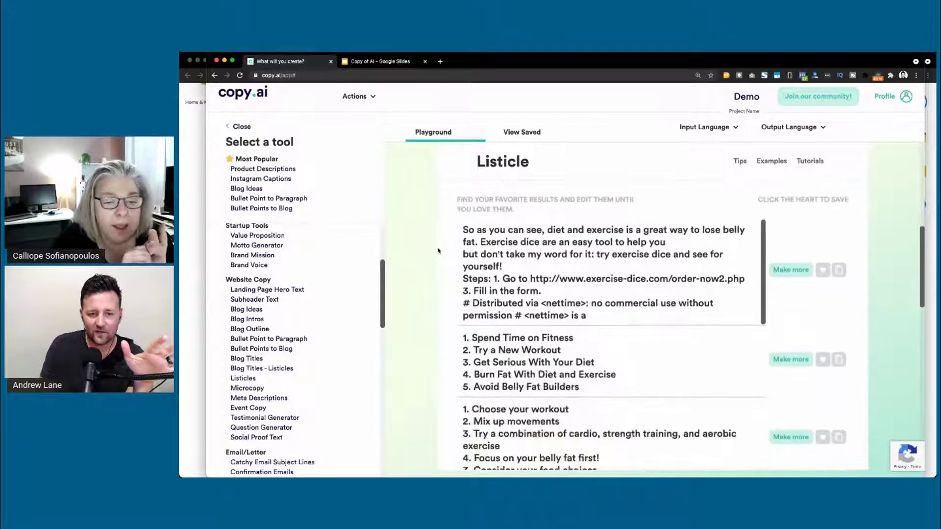
{"action": "scroll", "coordinate": [438, 251], "scroll_direction": "down", "scroll_amount": 1}
{"action": "mouse_move", "coordinate": [466, 318]}
{"action": "left_mouse_down"}
{"action": "mouse_move", "coordinate": [604, 370]}
{"action": "mouse_move", "coordinate": [471, 331]}
{"action": "mouse_move", "coordinate": [462, 318]}
{"action": "left_mouse_up"}
{"action": "left_click", "coordinate": [604, 371]}
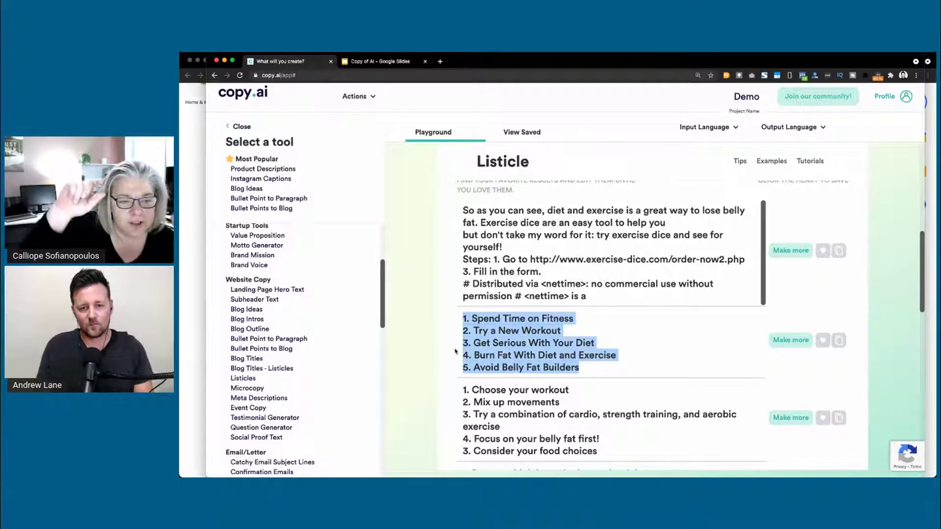
{"action": "scroll", "coordinate": [456, 351], "scroll_direction": "down", "scroll_amount": 5}
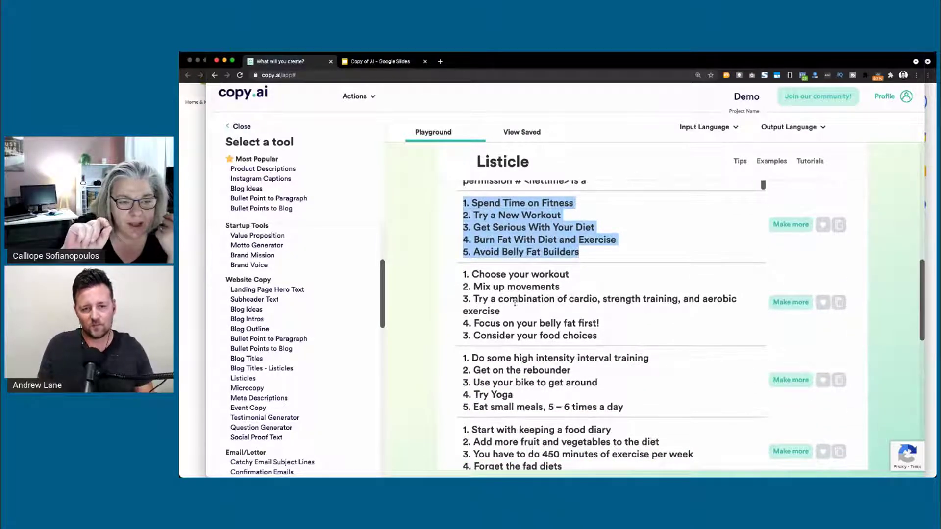
{"action": "left_click", "coordinate": [517, 300]}
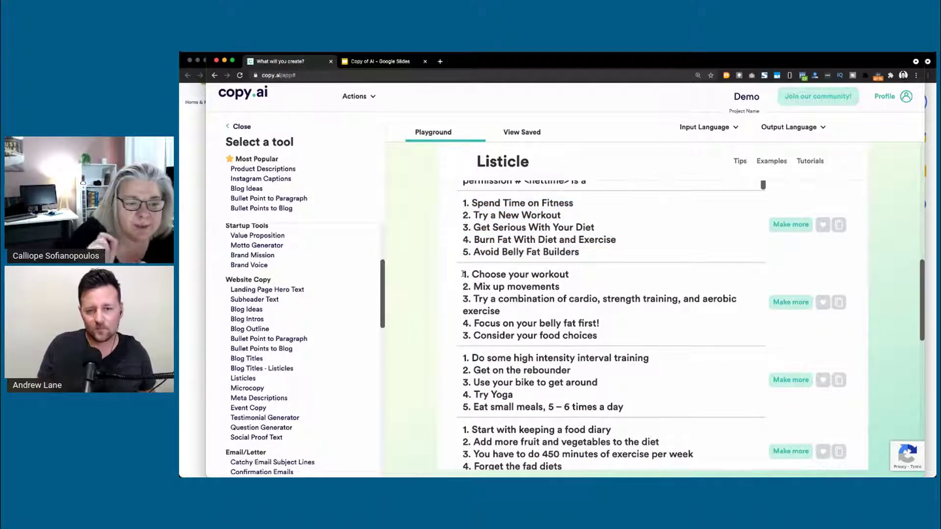
- Copy the generated list that begins "Choose your workout" and replace the listicle's list subject with it
{"action": "left_click_drag", "start_coordinate": [462, 275], "coordinate": [610, 338]}
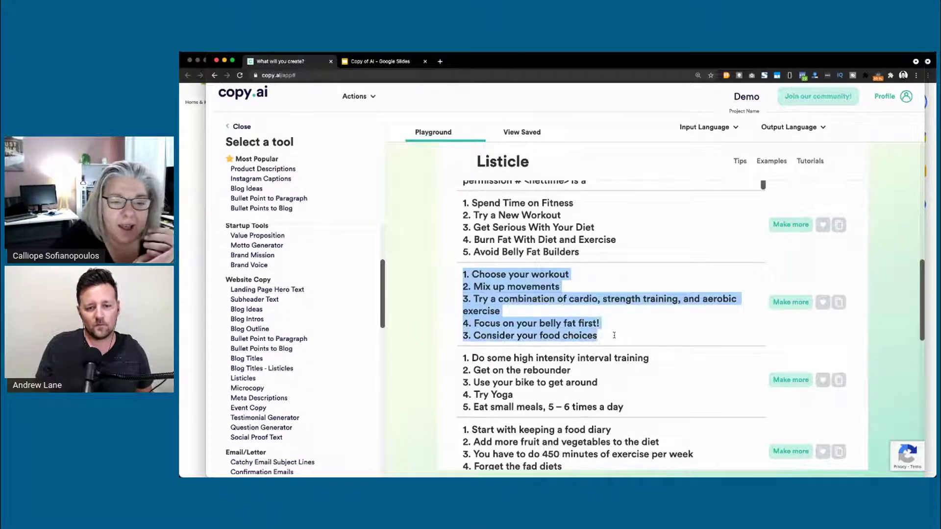
{"action": "key", "text": "ctrl+c"}
{"action": "scroll", "coordinate": [450, 336], "scroll_direction": "up", "scroll_amount": 10}
{"action": "left_click", "coordinate": [504, 319]}
{"action": "key", "text": "ctrl+a"}
{"action": "key", "text": "ctrl+v"}
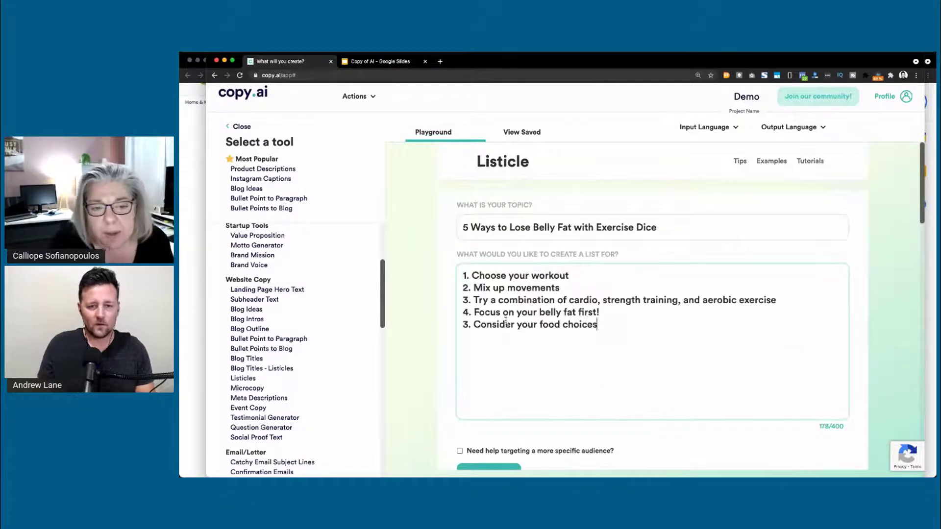
- Open the Bullet Points to Blog tool and generate blog paragraphs from the carried-over title and list of bullet points
{"action": "left_click", "coordinate": [270, 350]}
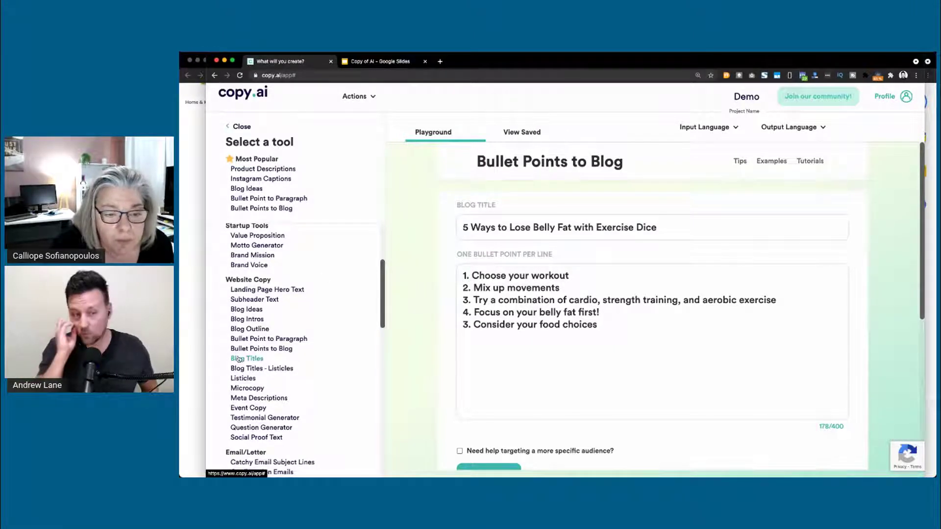
{"action": "left_click_drag", "start_coordinate": [461, 276], "coordinate": [634, 337]}
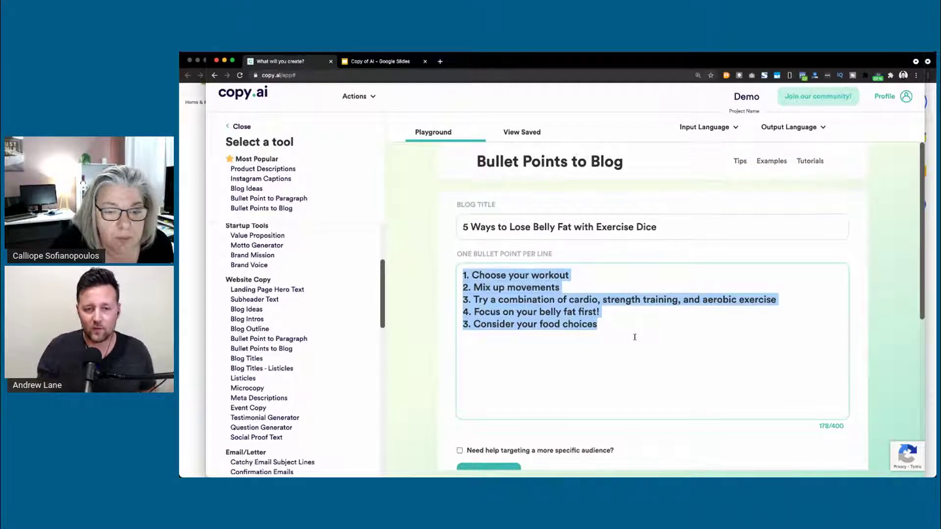
{"action": "scroll", "coordinate": [635, 338], "scroll_direction": "down", "scroll_amount": 3}
{"action": "left_click", "coordinate": [502, 448]}
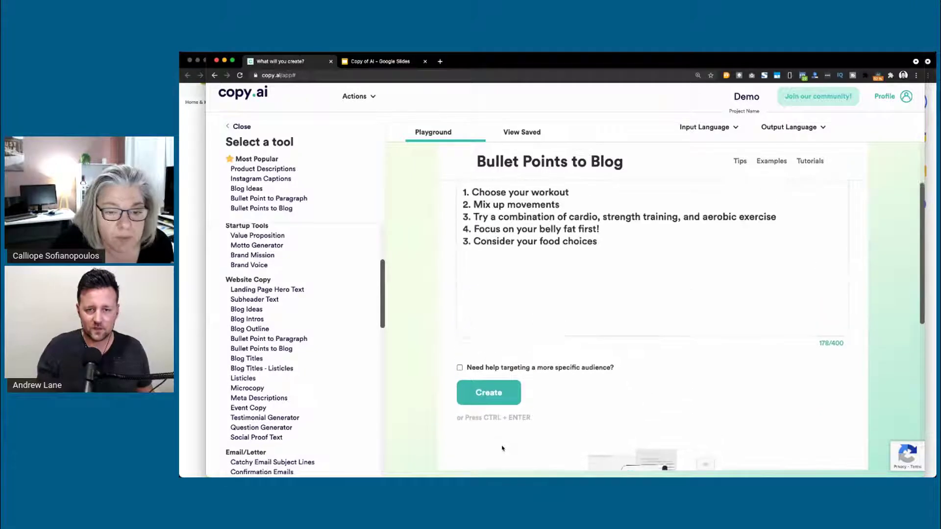
{"action": "scroll", "coordinate": [501, 448], "scroll_direction": "up", "scroll_amount": 1}
{"action": "scroll", "coordinate": [502, 447], "scroll_direction": "up", "scroll_amount": 1}
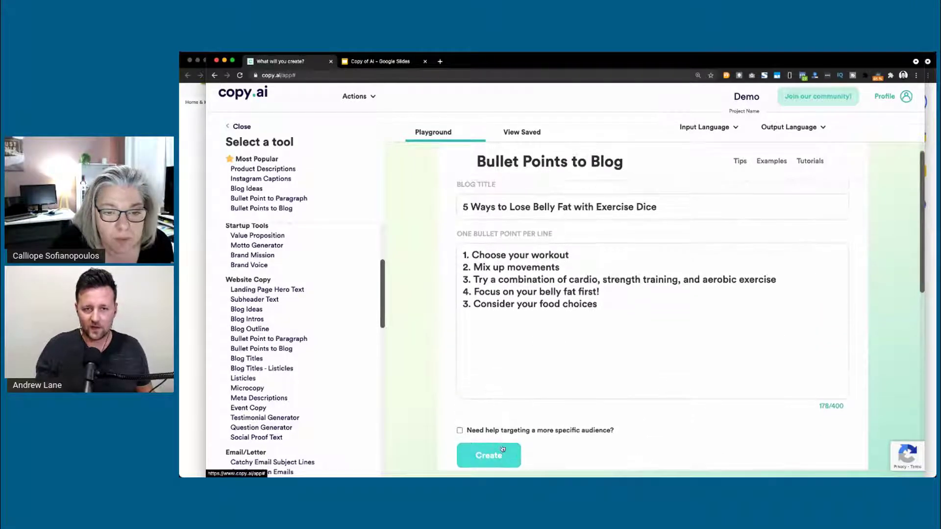
{"action": "left_click", "coordinate": [502, 449]}
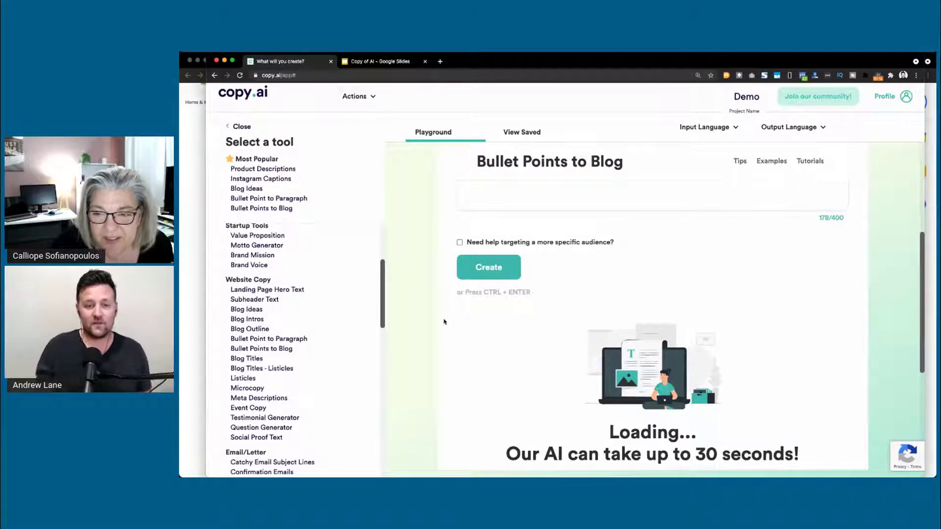
- Look through the generated Bullet Points to Blog paragraphs and copy all results to the clipboard
{"action": "scroll", "coordinate": [444, 322], "scroll_direction": "down", "scroll_amount": 5}
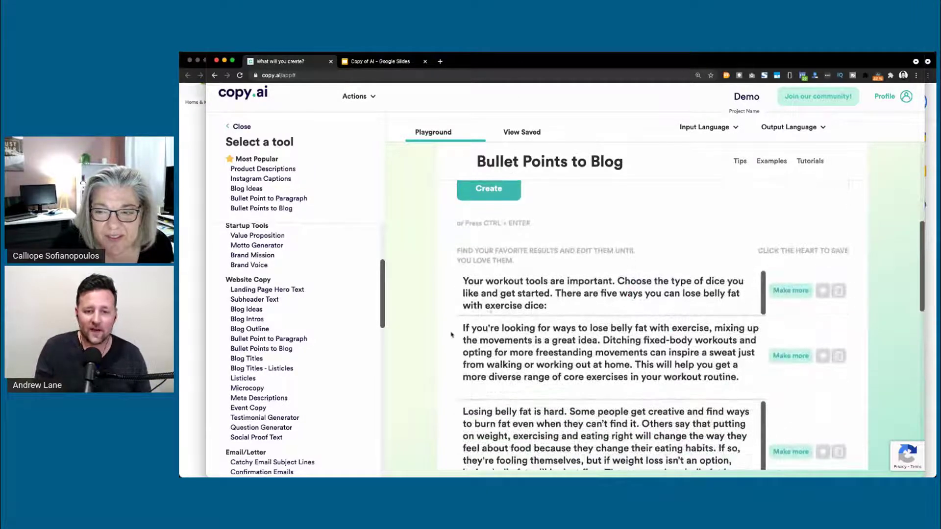
{"action": "scroll", "coordinate": [434, 365], "scroll_direction": "down", "scroll_amount": 7}
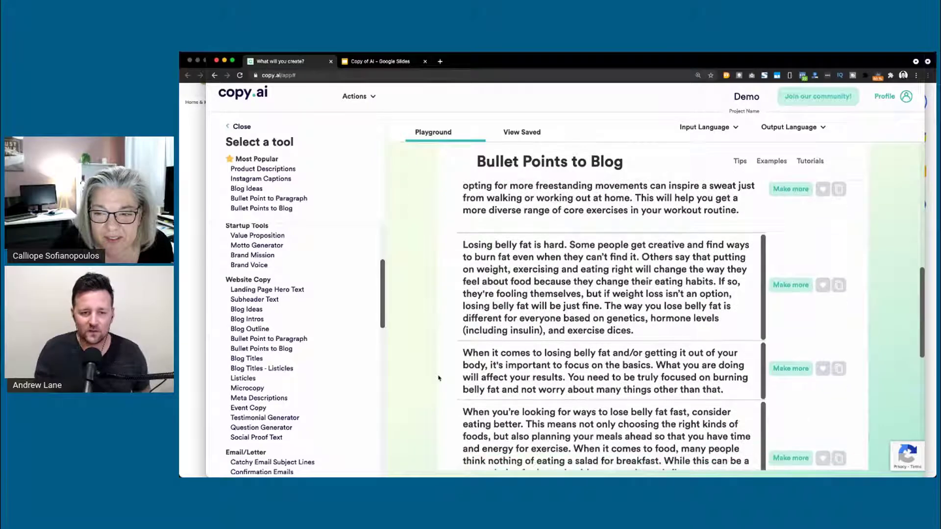
{"action": "scroll", "coordinate": [438, 378], "scroll_direction": "down", "scroll_amount": 3}
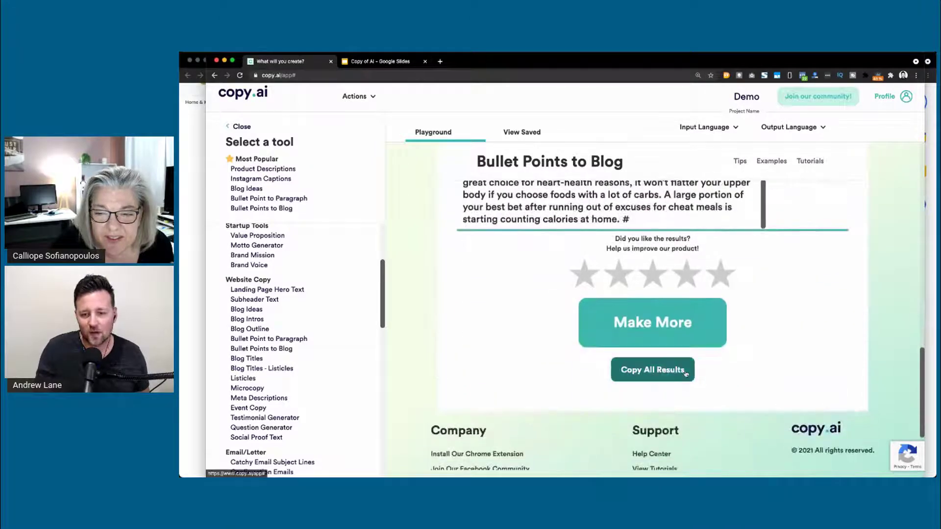
{"action": "left_click", "coordinate": [652, 370]}
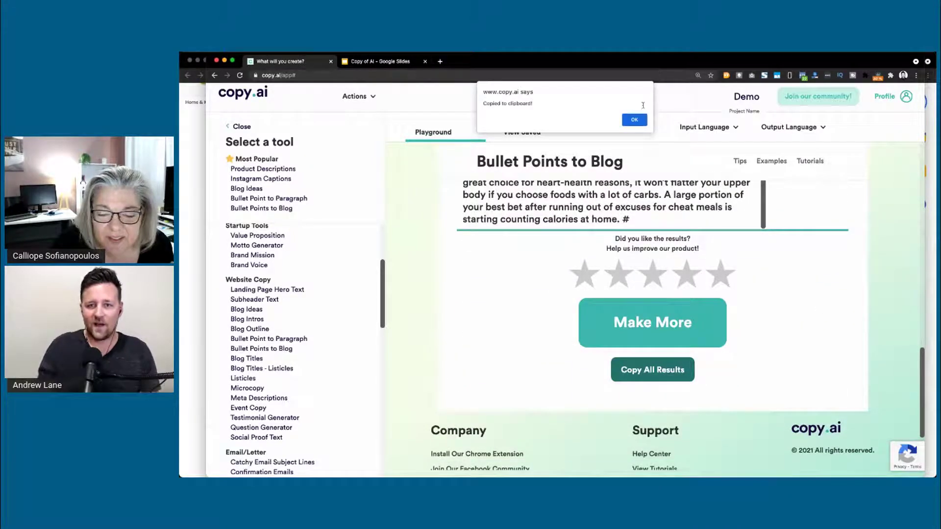
{"action": "left_click", "coordinate": [634, 120]}
{"action": "scroll", "coordinate": [444, 278], "scroll_direction": "up", "scroll_amount": 10}
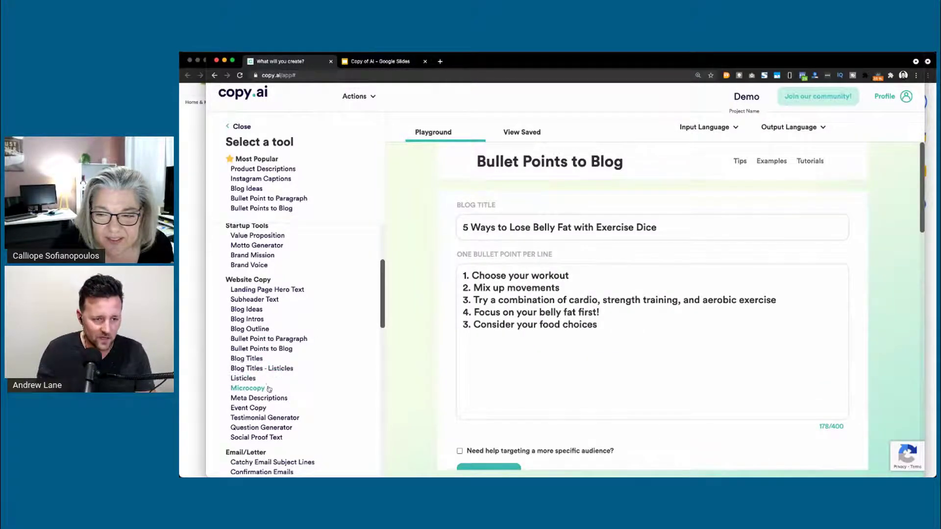
- Open the Bullet Point to Paragraph tool and reduce its bullet point text to "Consider your food choices"
{"action": "scroll", "coordinate": [270, 345], "scroll_direction": "up", "scroll_amount": 5}
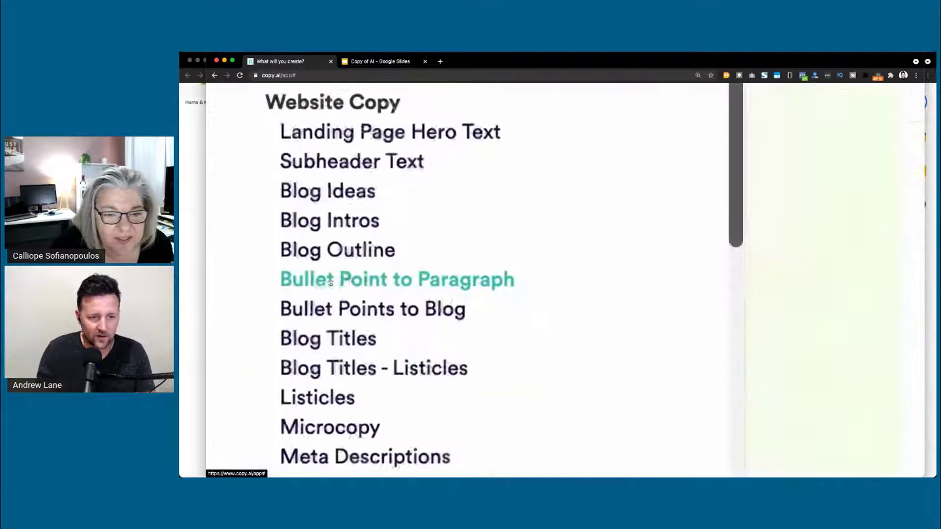
{"action": "scroll", "coordinate": [336, 282], "scroll_direction": "down", "scroll_amount": 5}
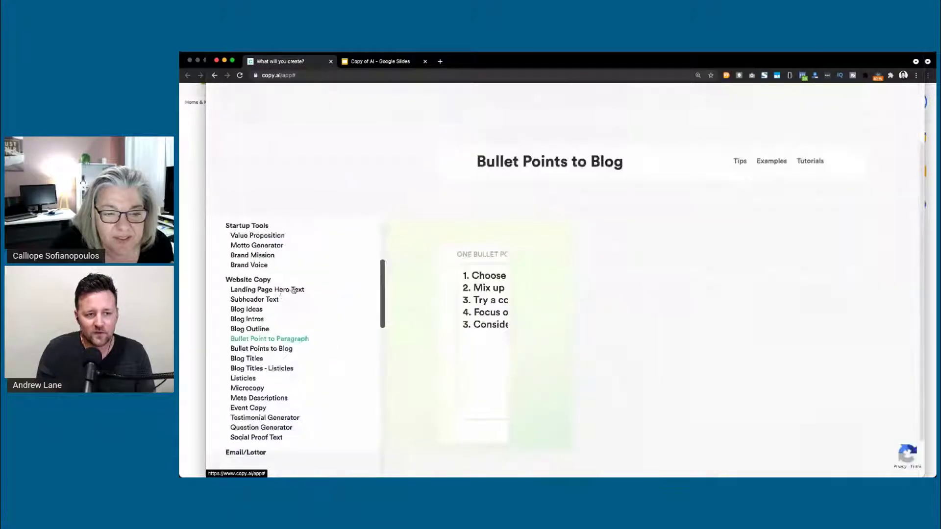
{"action": "left_click", "coordinate": [271, 338]}
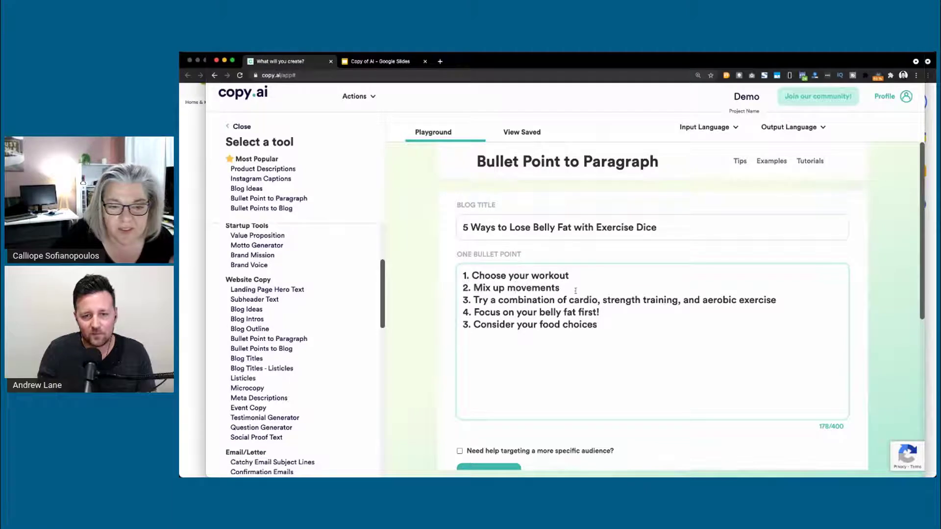
{"action": "left_click", "coordinate": [463, 275], "text": "shift"}
{"action": "key", "text": "BackSpace"}
{"action": "key", "text": "shift+Right"}
{"action": "key", "text": "shift+Right"}
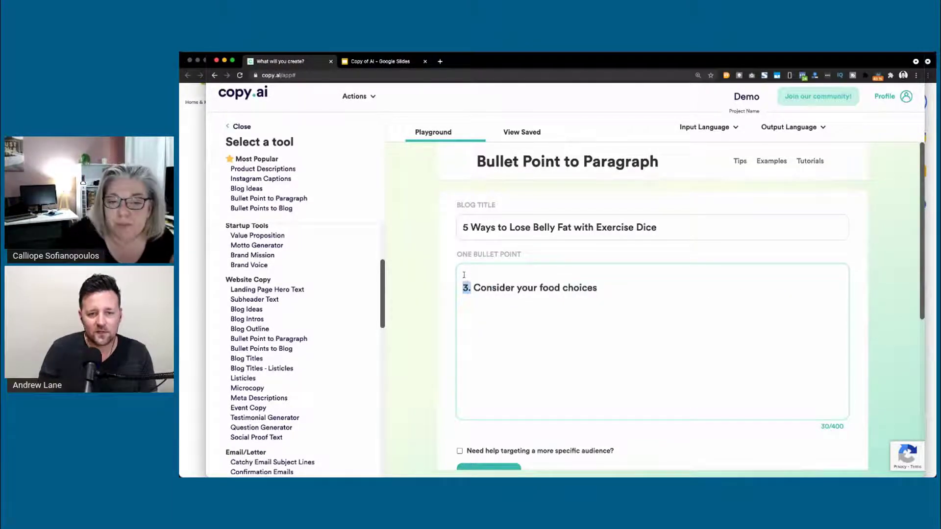
{"action": "key", "text": "BackSpace"}
{"action": "key", "text": "BackSpace"}
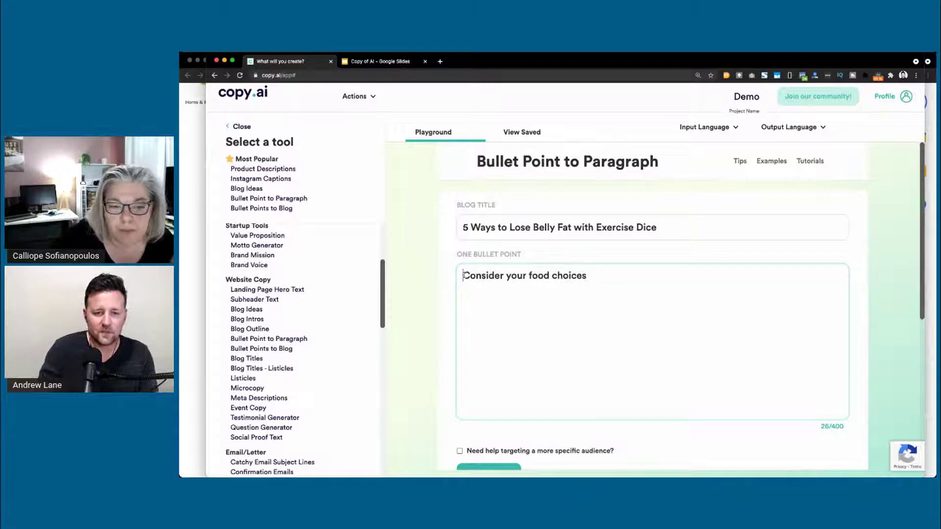
- Generate paragraphs for the "Consider your food choices" bullet point
{"action": "double_click", "coordinate": [519, 228]}
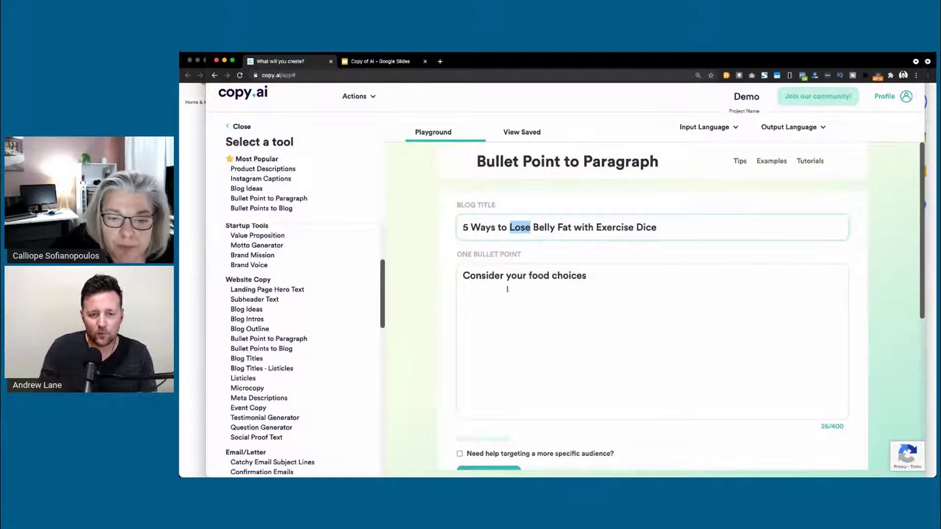
{"action": "scroll", "coordinate": [446, 315], "scroll_direction": "down", "scroll_amount": 3}
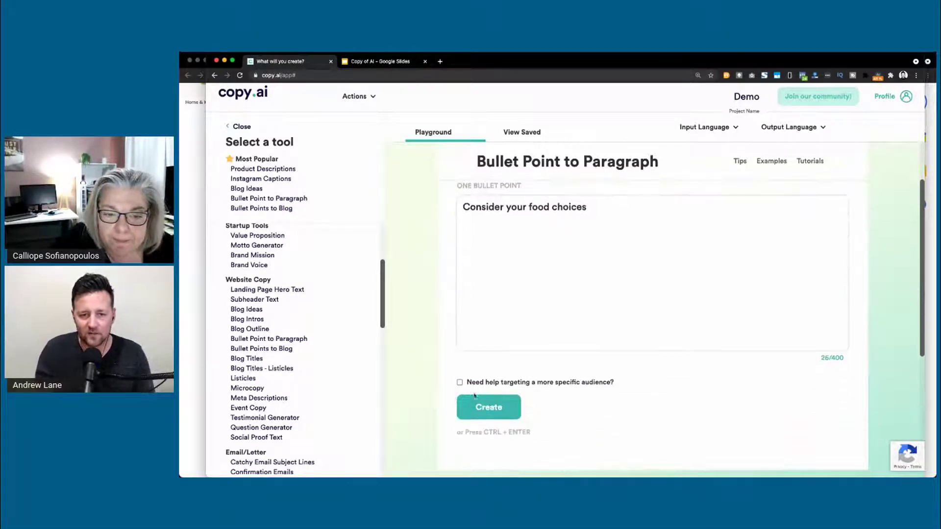
{"action": "left_click", "coordinate": [479, 405]}
{"action": "scroll", "coordinate": [527, 248], "scroll_direction": "up", "scroll_amount": 3}
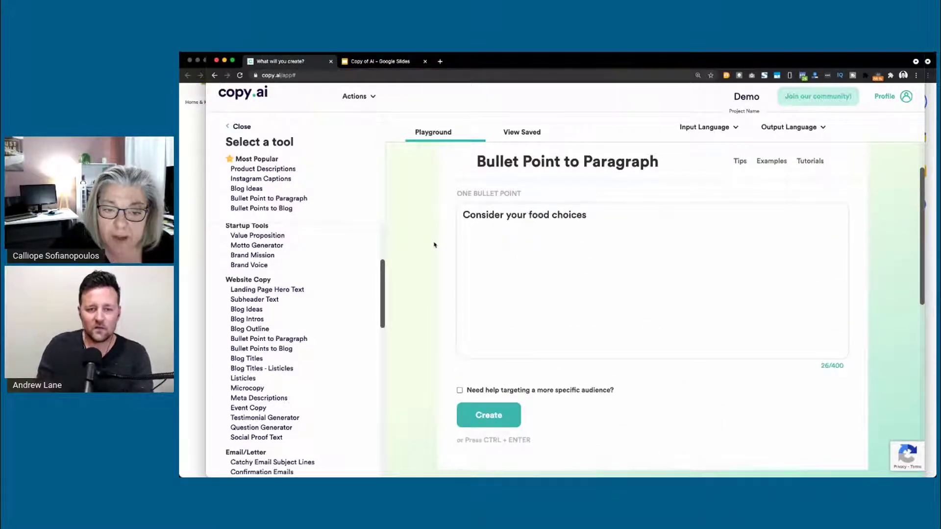
- Switch to Google Docs and insert five blank lines above the opening Snap N Strain paragraph, placing the cursor in the blank space
{"action": "left_click", "coordinate": [930, 211]}
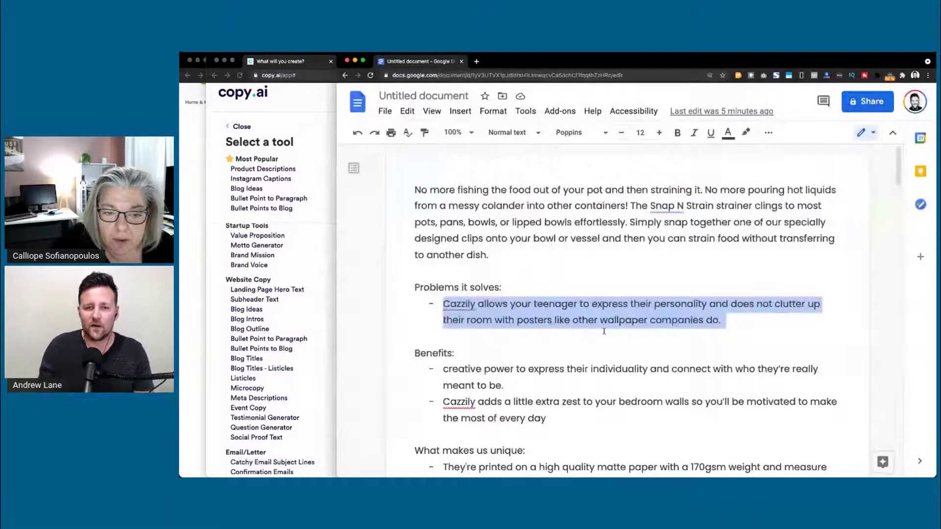
{"action": "left_click", "coordinate": [416, 190]}
{"action": "key", "text": "Return"}
{"action": "key", "text": "Return"}
{"action": "key", "text": "Return"}
{"action": "key", "text": "Return"}
{"action": "key", "text": "Return"}
{"action": "key", "text": "Up"}
{"action": "key", "text": "Up"}
{"action": "key", "text": "Up"}
{"action": "key", "text": "Up"}
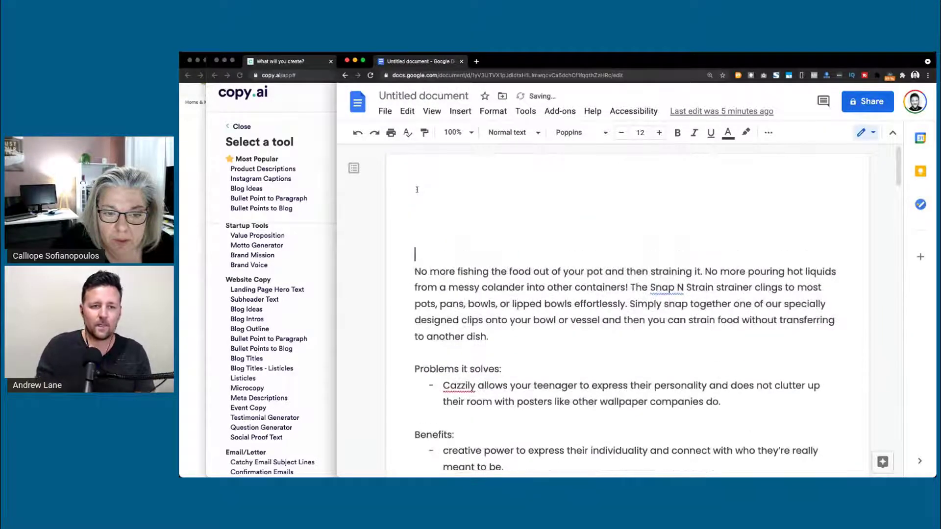
- Copy the blog title "5 Ways to Lose Belly Fat with Exercise Dice" from copy.ai to the start of the Google Docs document as Heading 2
{"action": "key", "text": "Up"}
{"action": "left_click", "coordinate": [307, 221]}
{"action": "triple_click", "coordinate": [586, 227]}
{"action": "key", "text": "super+c"}
{"action": "left_click", "coordinate": [494, 203]}
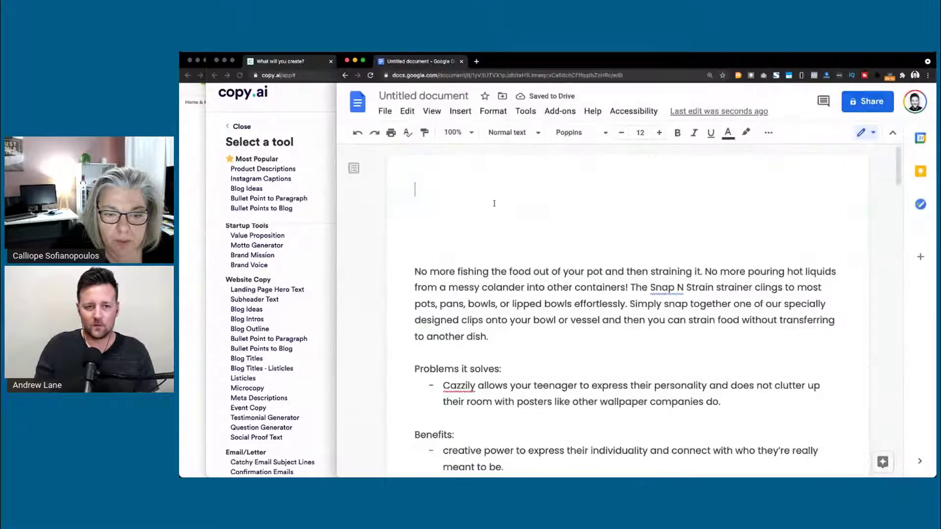
{"action": "key", "text": "super+v"}
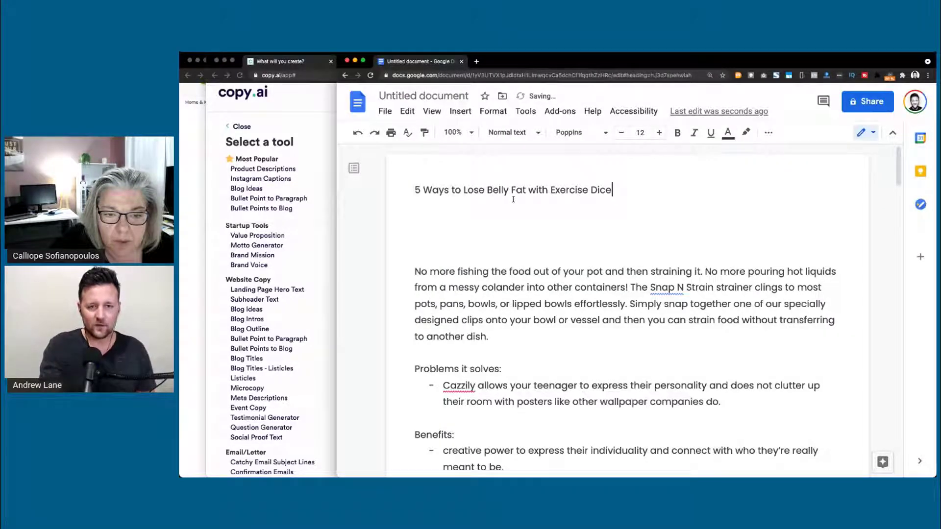
{"action": "key", "text": "super+alt+2"}
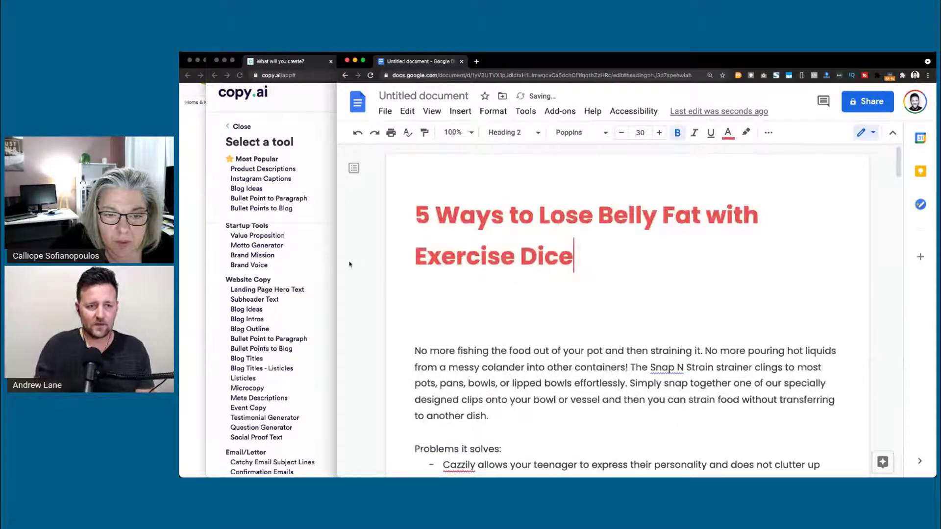
- Copy the bullet point "Consider your food choices" from copy.ai into Google Docs under the title as Heading 3, with a new line below
{"action": "left_click", "coordinate": [300, 280]}
{"action": "triple_click", "coordinate": [541, 267]}
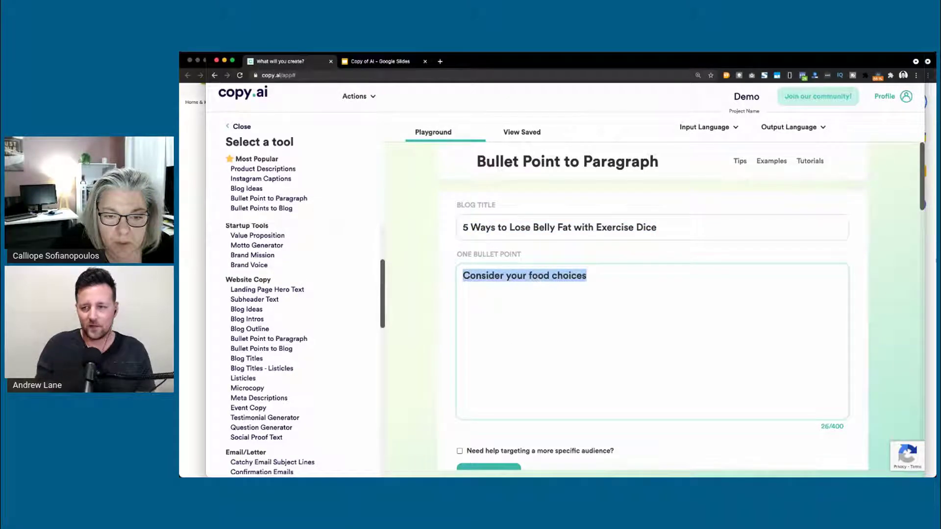
{"action": "key", "text": "super+c"}
{"action": "key", "text": "super+grave"}
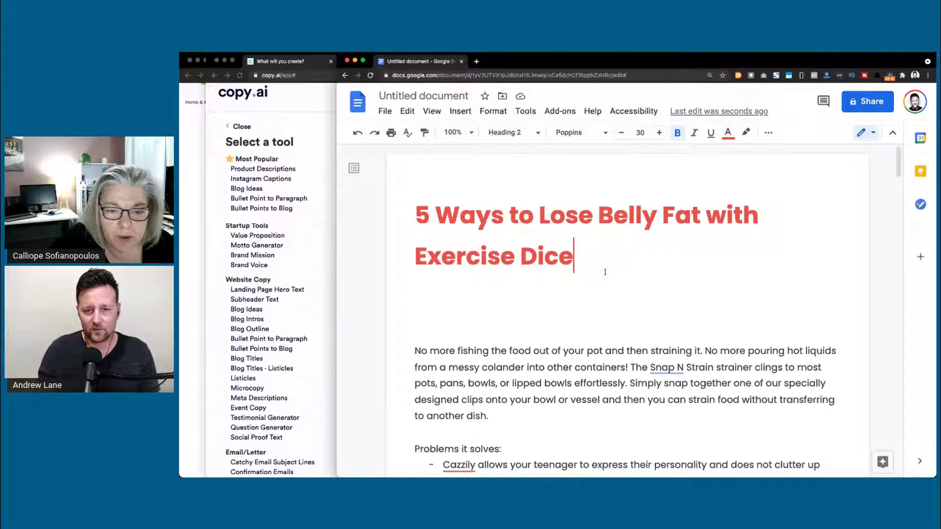
{"action": "key", "text": "Return"}
{"action": "key", "text": "ctrl+v"}
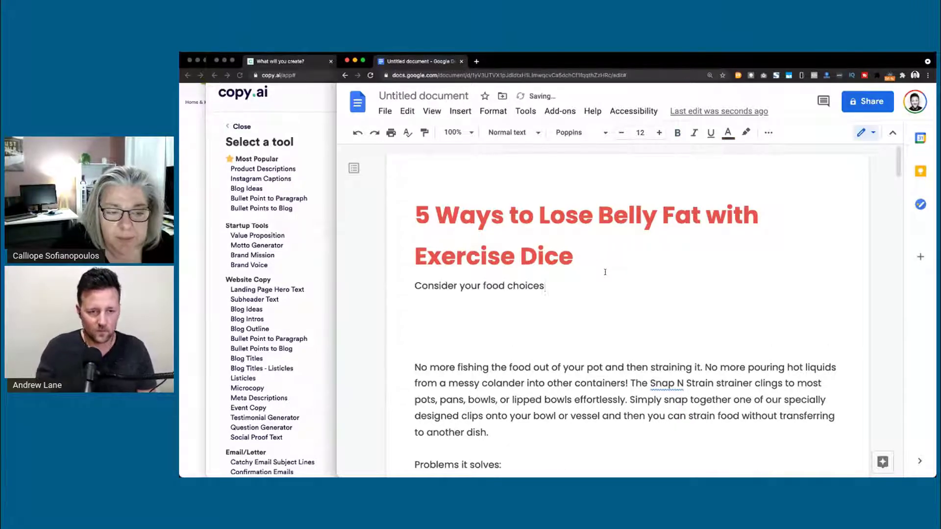
{"action": "key", "text": "ctrl+alt+3"}
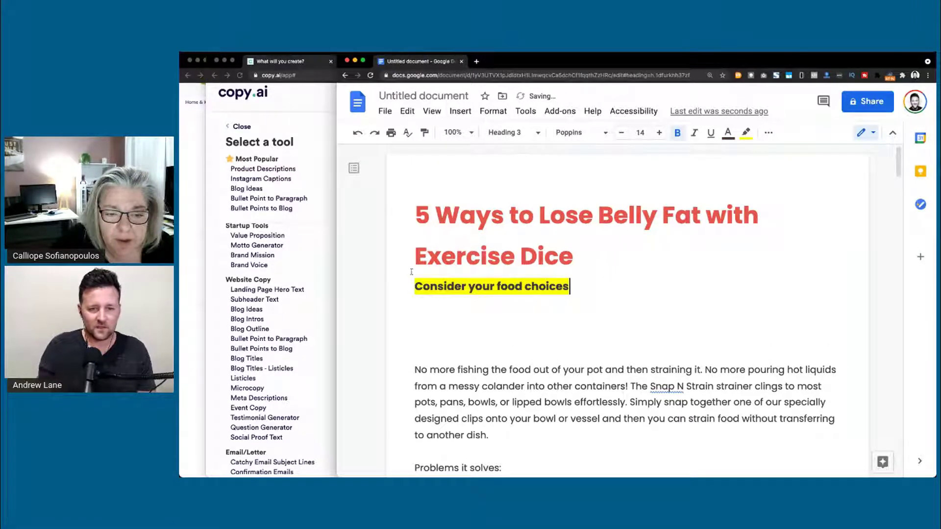
{"action": "key", "text": "Return"}
- Switch to copy.ai and read through the paragraphs generated for "Consider your food choices"
{"action": "left_click", "coordinate": [312, 307]}
{"action": "scroll", "coordinate": [533, 331], "scroll_direction": "down", "scroll_amount": 5}
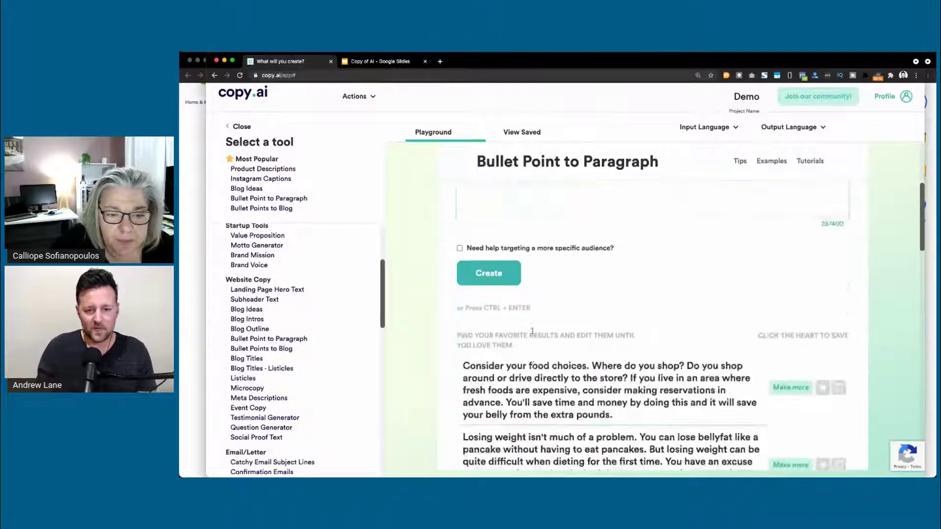
{"action": "scroll", "coordinate": [533, 331], "scroll_direction": "down", "scroll_amount": 2}
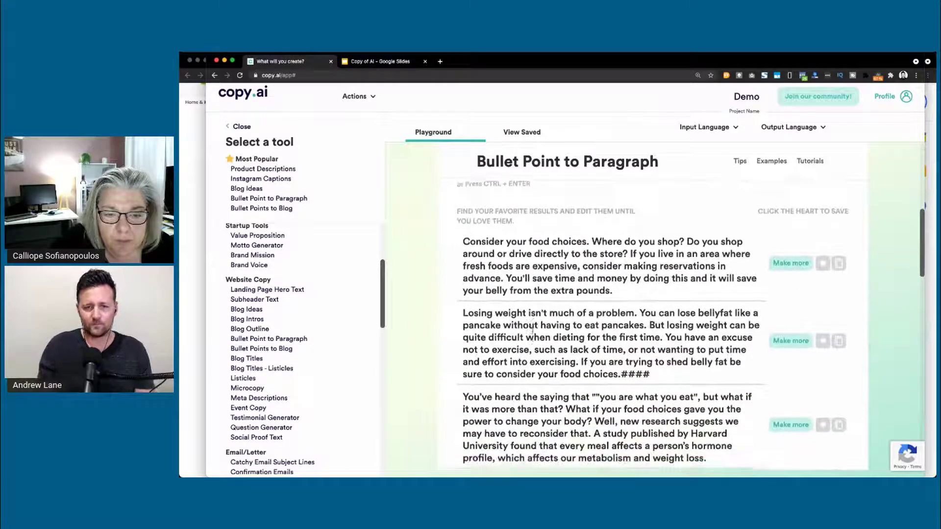
{"action": "left_click", "coordinate": [683, 288]}
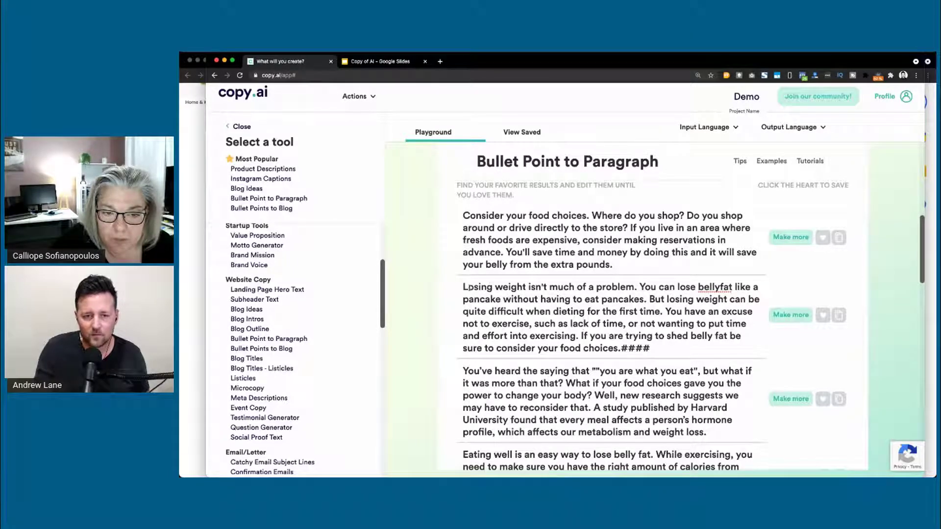
{"action": "scroll", "coordinate": [463, 288], "scroll_direction": "down", "scroll_amount": 2}
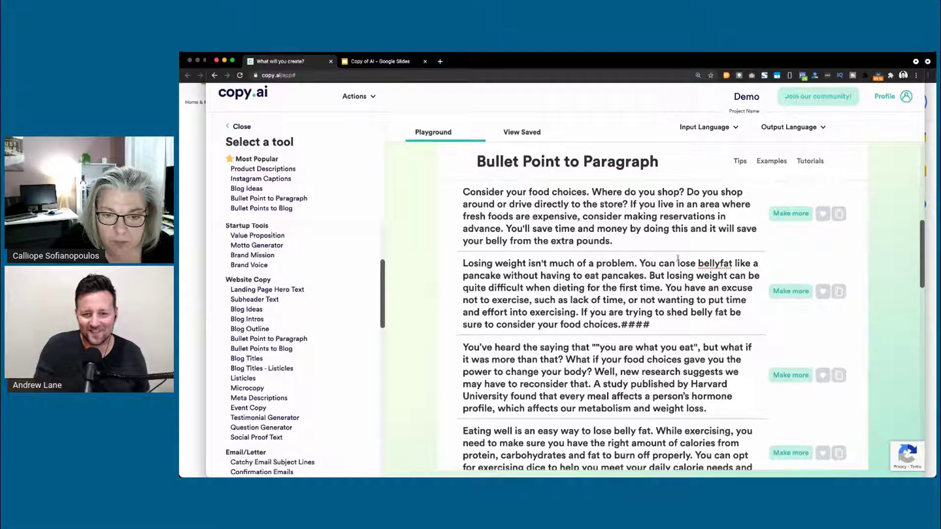
{"action": "left_click_drag", "start_coordinate": [641, 263], "coordinate": [646, 276]}
{"action": "scroll", "coordinate": [646, 276], "scroll_direction": "down", "scroll_amount": 3}
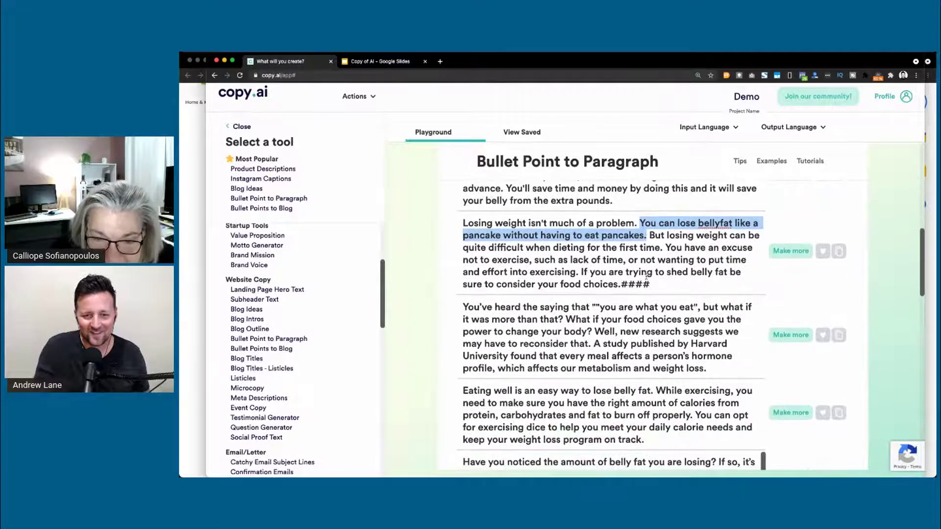
{"action": "scroll", "coordinate": [646, 276], "scroll_direction": "down", "scroll_amount": 2}
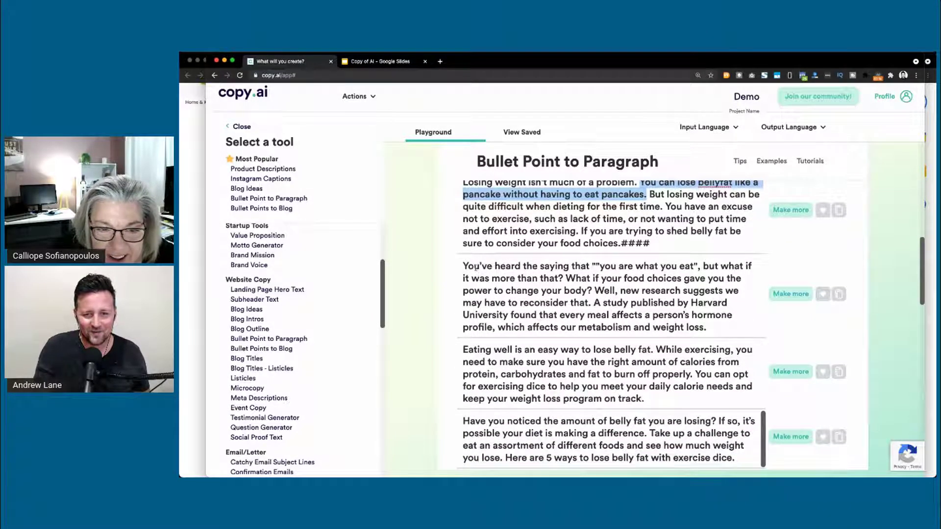
{"action": "triple_click", "coordinate": [580, 302]}
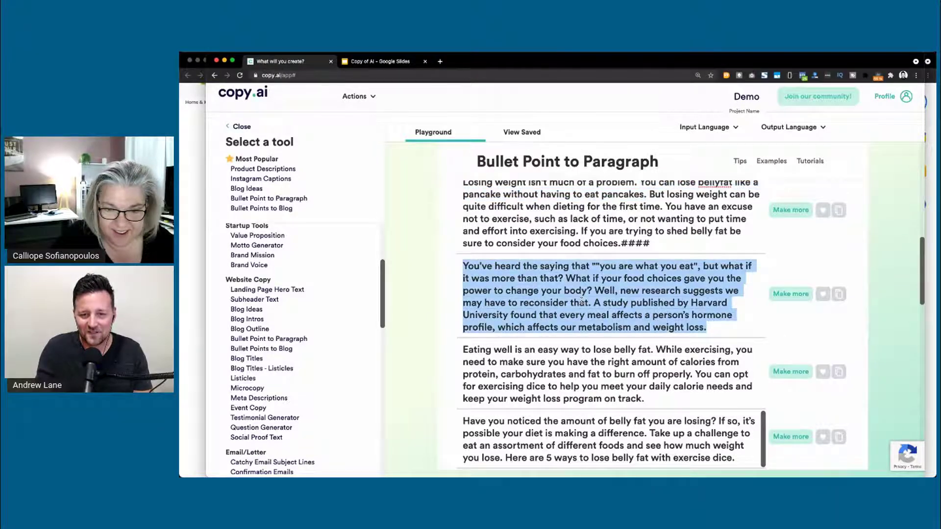
- Copy the paragraph beginning "Eating well is an easy way to lose belly fat" into Google Docs under the "Consider your food choices" heading
{"action": "triple_click", "coordinate": [500, 363]}
{"action": "key", "text": "super+c"}
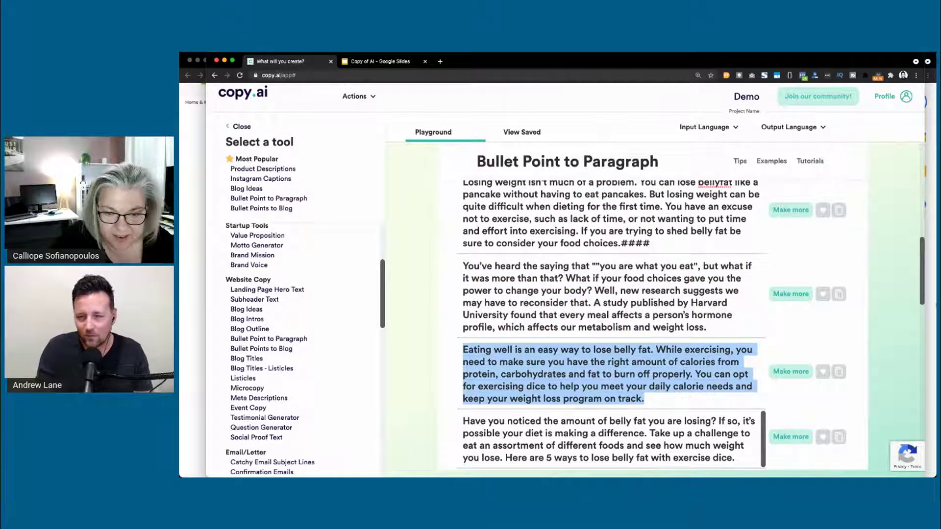
{"action": "key", "text": "super+grave"}
{"action": "key", "text": "super+v"}
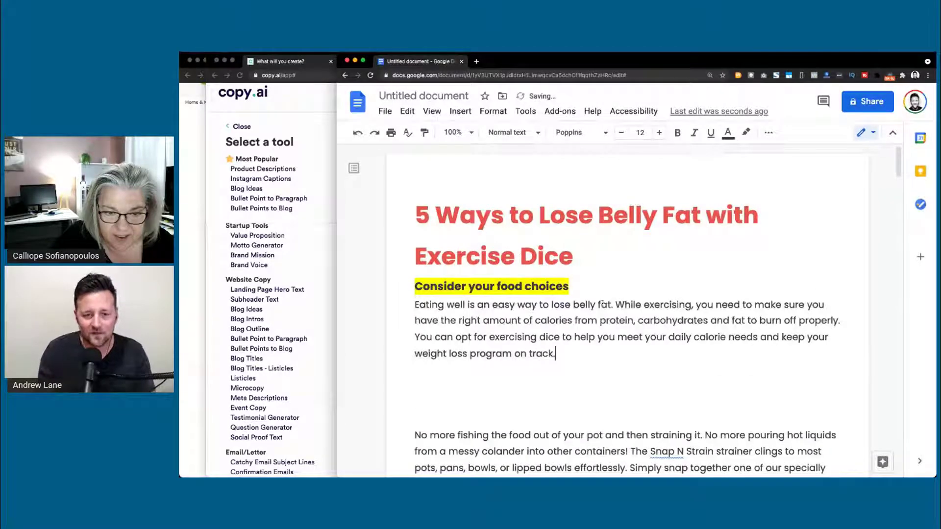
- Delete all the older document content below the "Eating well" paragraph
{"action": "key", "text": "super+shift+Down"}
{"action": "key", "text": "BackSpace"}
{"action": "key", "text": "BackSpace"}
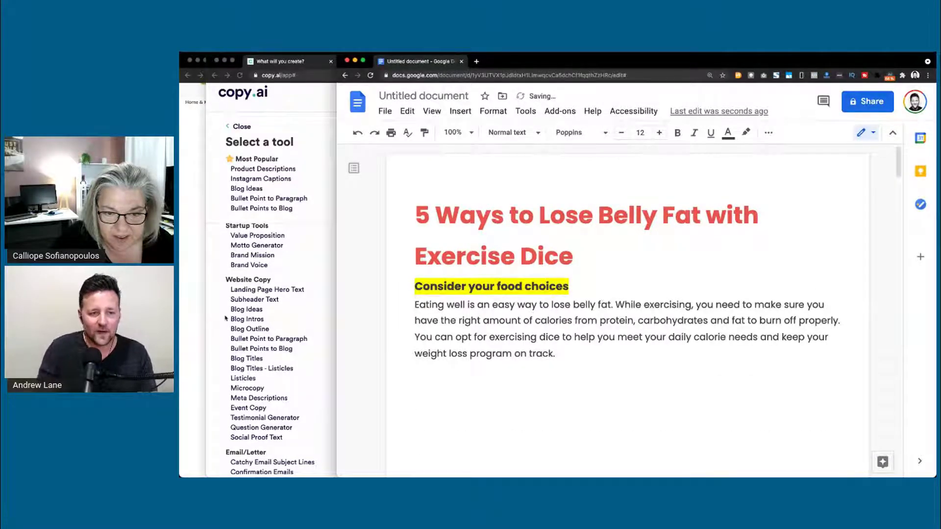
- Switch to copy.ai, change the bullet point to "why it's important to Consider your food choices" and generate new paragraphs
{"action": "key", "text": "super+grave"}
{"action": "scroll", "coordinate": [494, 251], "scroll_direction": "up", "scroll_amount": 10}
{"action": "scroll", "coordinate": [494, 251], "scroll_direction": "up", "scroll_amount": 3}
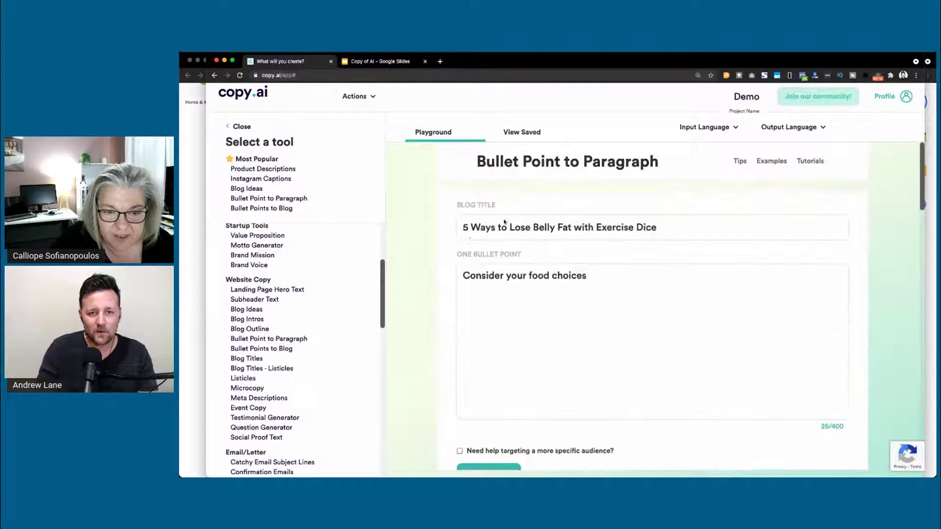
{"action": "left_click", "coordinate": [463, 277]}
{"action": "type", "text": "why it's important to"}
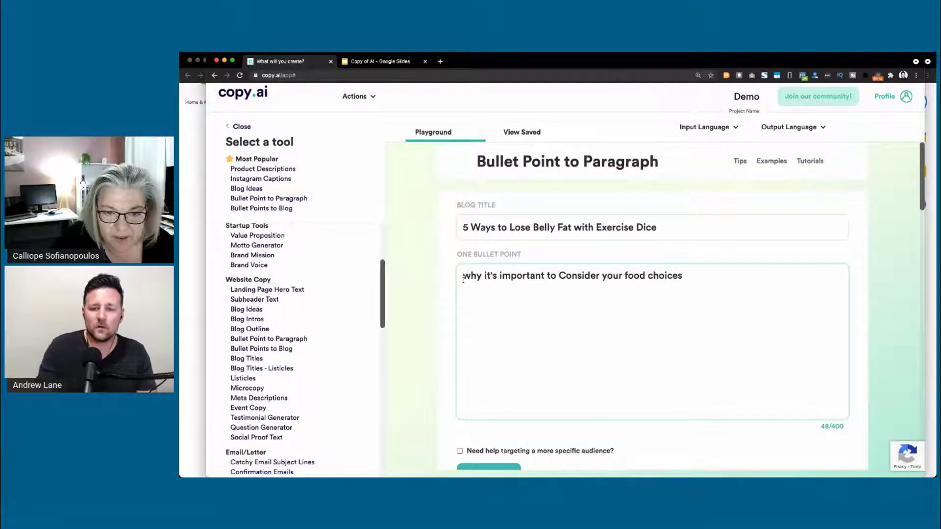
{"action": "scroll", "coordinate": [480, 302], "scroll_direction": "down", "scroll_amount": 1}
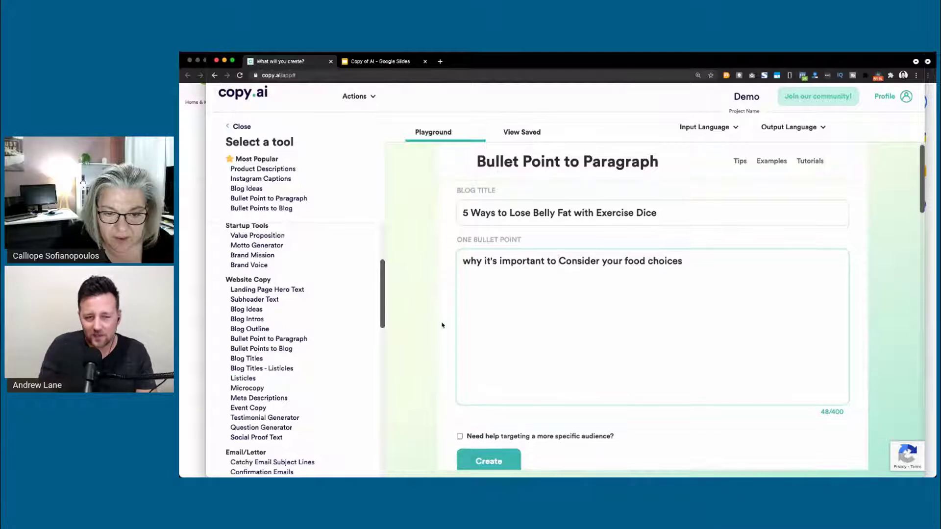
{"action": "scroll", "coordinate": [442, 325], "scroll_direction": "down", "scroll_amount": 3}
{"action": "left_click", "coordinate": [486, 329]}
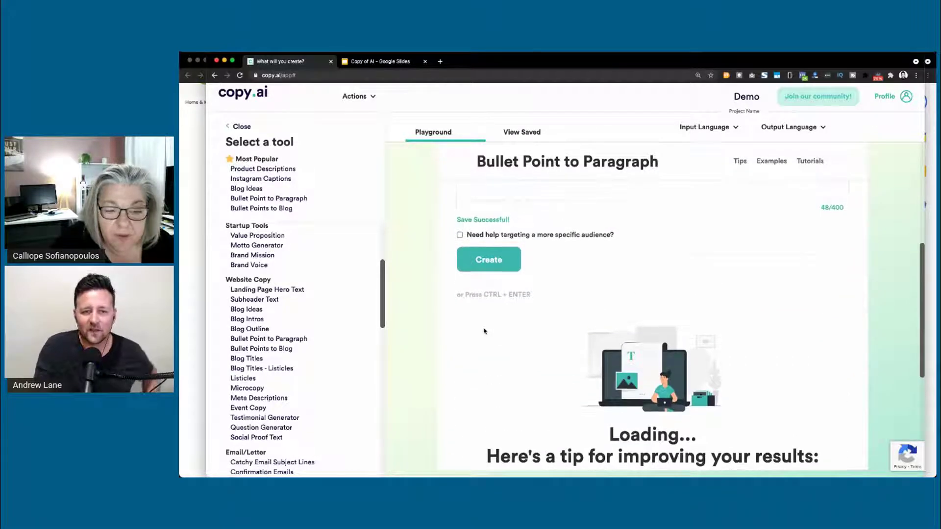
{"action": "scroll", "coordinate": [484, 332], "scroll_direction": "up", "scroll_amount": 4}
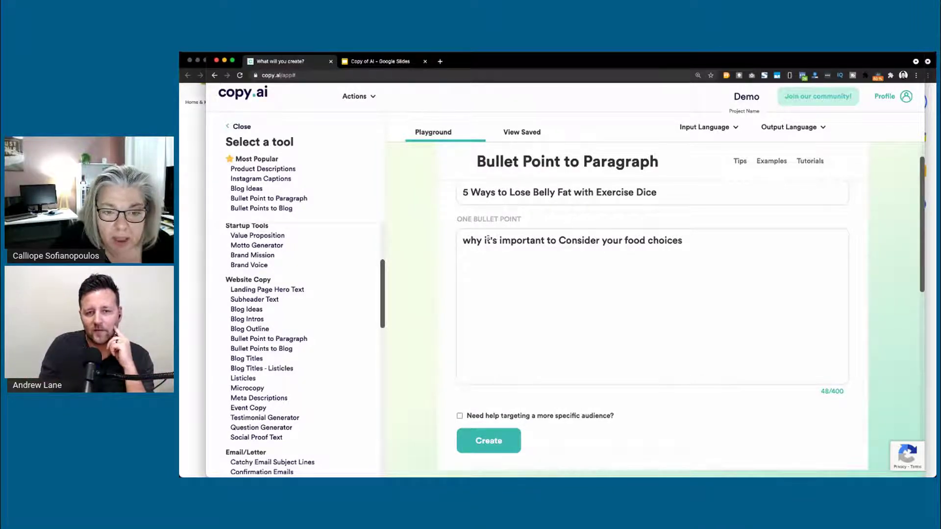
{"action": "key", "text": "ctrl+Return"}
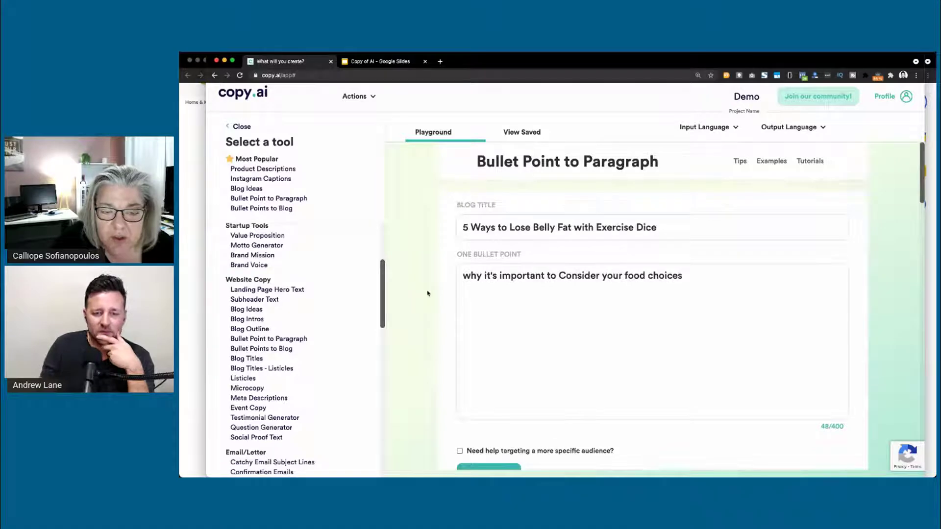
- Read through the new paragraphs generated for "why it's important to Consider your food choices"
{"action": "scroll", "coordinate": [426, 293], "scroll_direction": "down", "scroll_amount": 5}
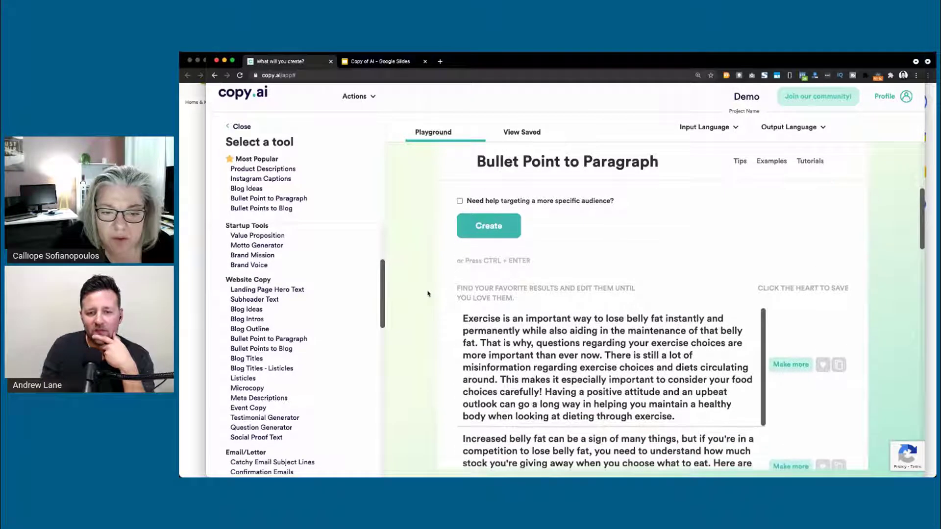
{"action": "scroll", "coordinate": [428, 293], "scroll_direction": "down", "scroll_amount": 3}
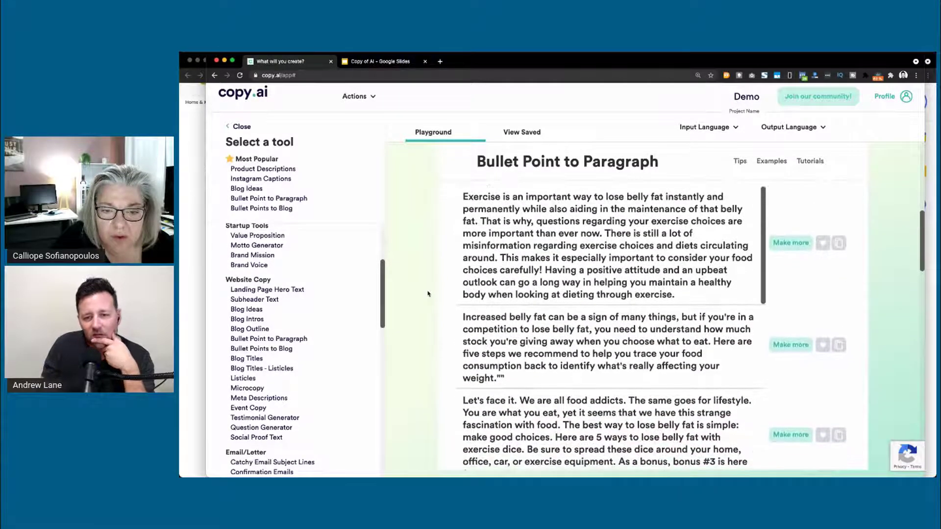
{"action": "scroll", "coordinate": [427, 293], "scroll_direction": "down", "scroll_amount": 1}
{"action": "scroll", "coordinate": [428, 293], "scroll_direction": "down", "scroll_amount": 3}
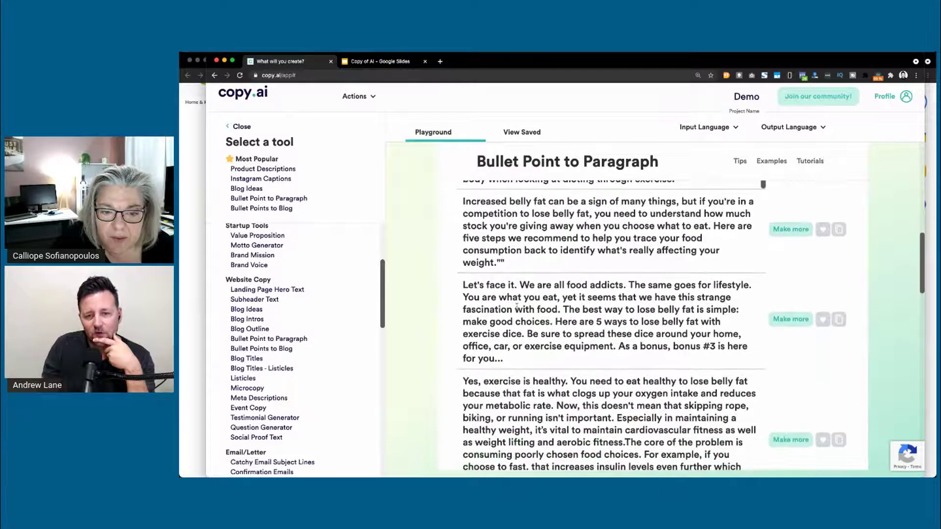
{"action": "scroll", "coordinate": [624, 307], "scroll_direction": "down", "scroll_amount": 2}
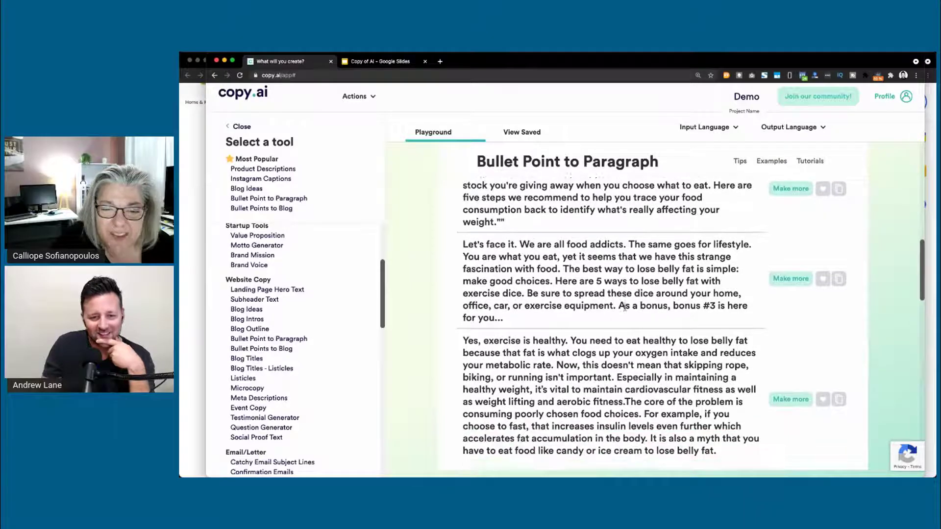
{"action": "scroll", "coordinate": [450, 342], "scroll_direction": "down", "scroll_amount": 3}
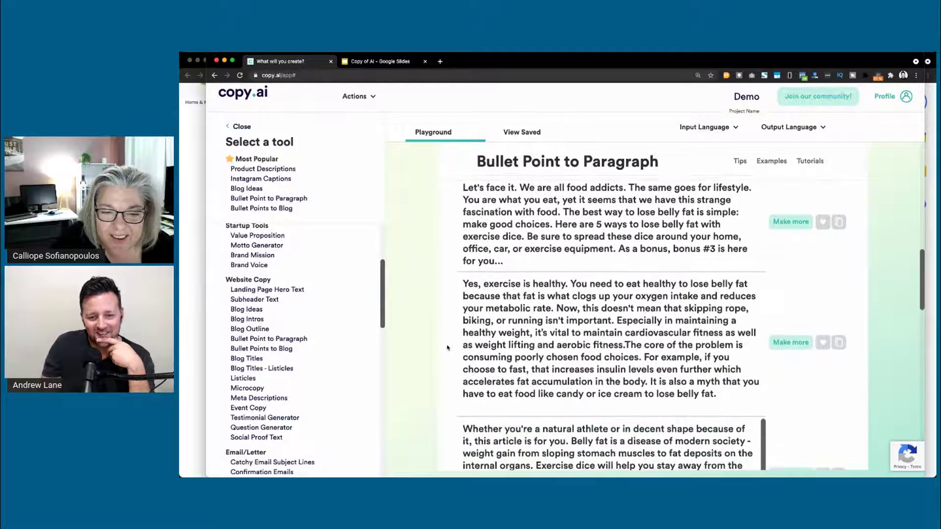
{"action": "scroll", "coordinate": [447, 348], "scroll_direction": "down", "scroll_amount": 1}
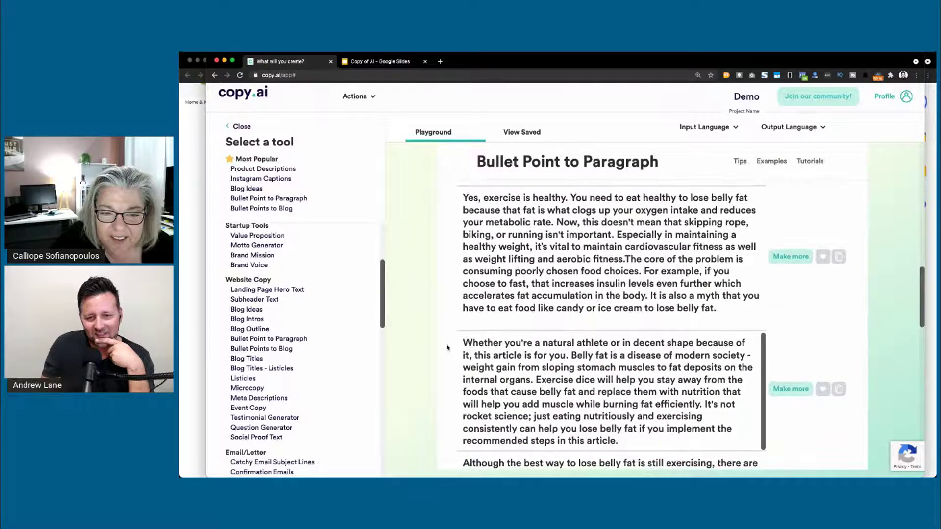
{"action": "scroll", "coordinate": [448, 381], "scroll_direction": "down", "scroll_amount": 3}
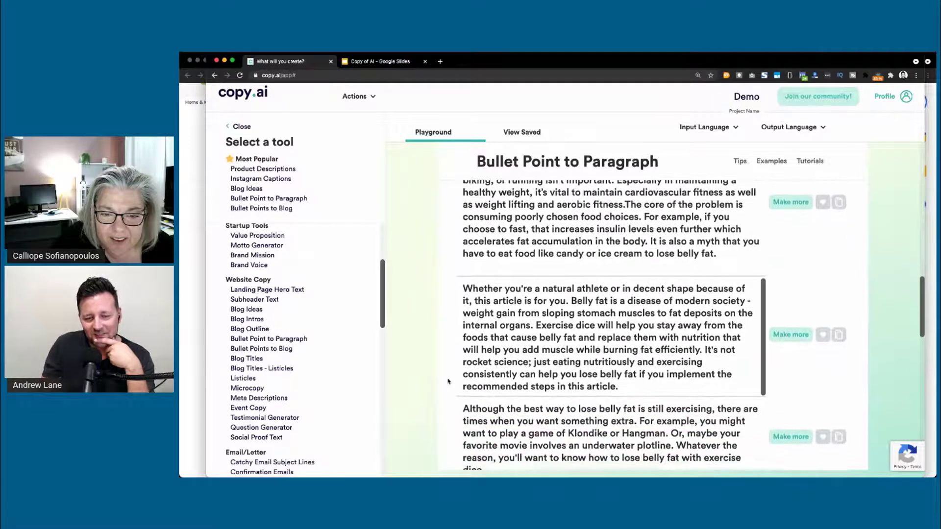
{"action": "scroll", "coordinate": [447, 380], "scroll_direction": "down", "scroll_amount": 1}
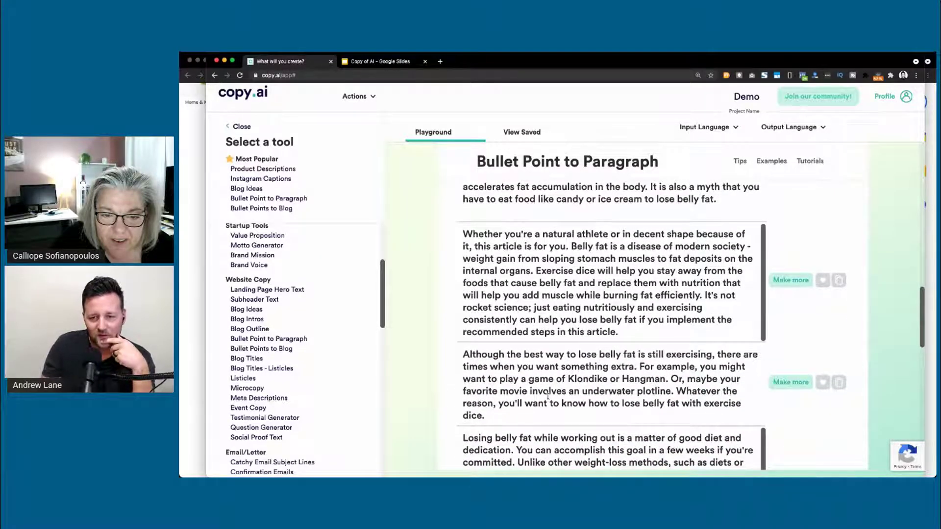
{"action": "scroll", "coordinate": [454, 337], "scroll_direction": "down", "scroll_amount": 3}
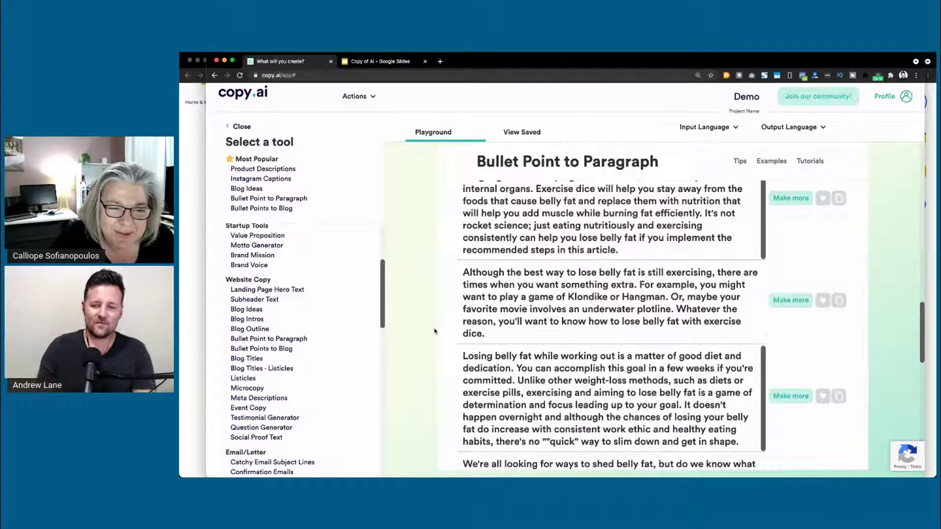
{"action": "scroll", "coordinate": [434, 351], "scroll_direction": "down", "scroll_amount": 2}
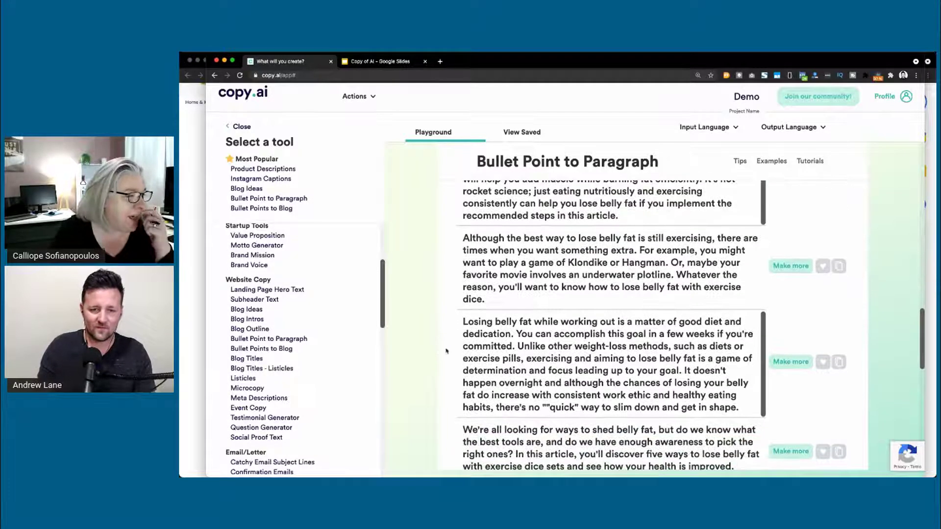
- Copy the paragraph beginning "Losing belly fat while working out" into Google Docs below the "Eating well" paragraph
{"action": "triple_click", "coordinate": [497, 353]}
{"action": "key", "text": "ctrl+c"}
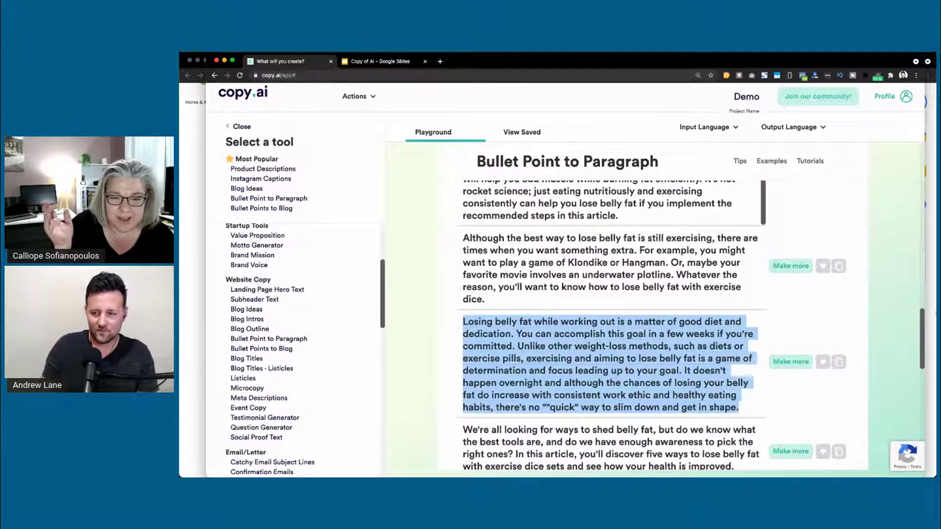
{"action": "left_click", "coordinate": [930, 326]}
{"action": "key", "text": "ctrl+v"}
{"action": "scroll", "coordinate": [610, 338], "scroll_direction": "down", "scroll_amount": 2}
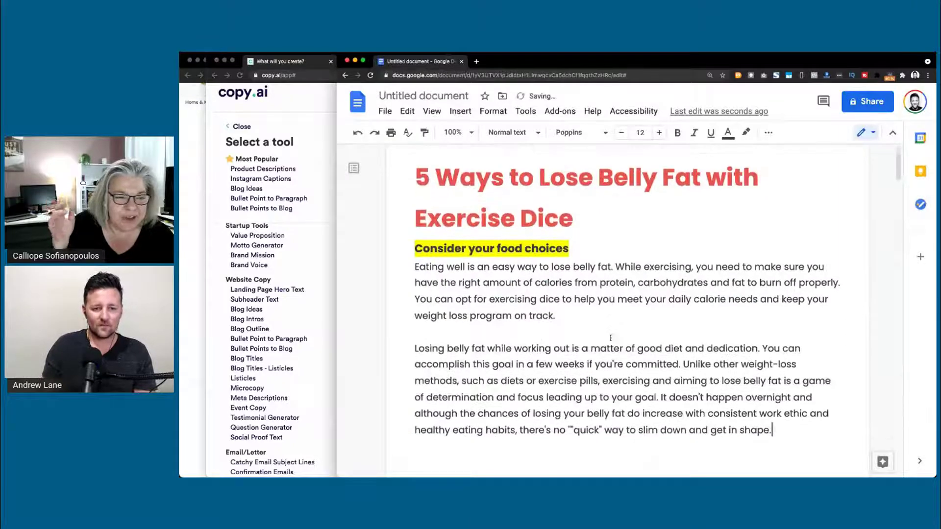
- Switch to copy.ai and open the Clubhouse Bio tool
{"action": "scroll", "coordinate": [611, 338], "scroll_direction": "up", "scroll_amount": 1}
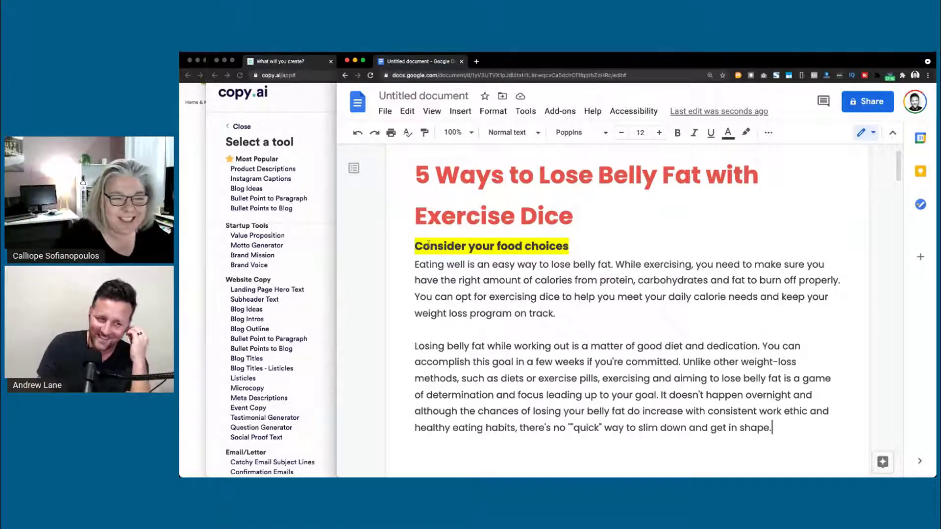
{"action": "left_click", "coordinate": [211, 264]}
{"action": "scroll", "coordinate": [265, 362], "scroll_direction": "down", "scroll_amount": 5}
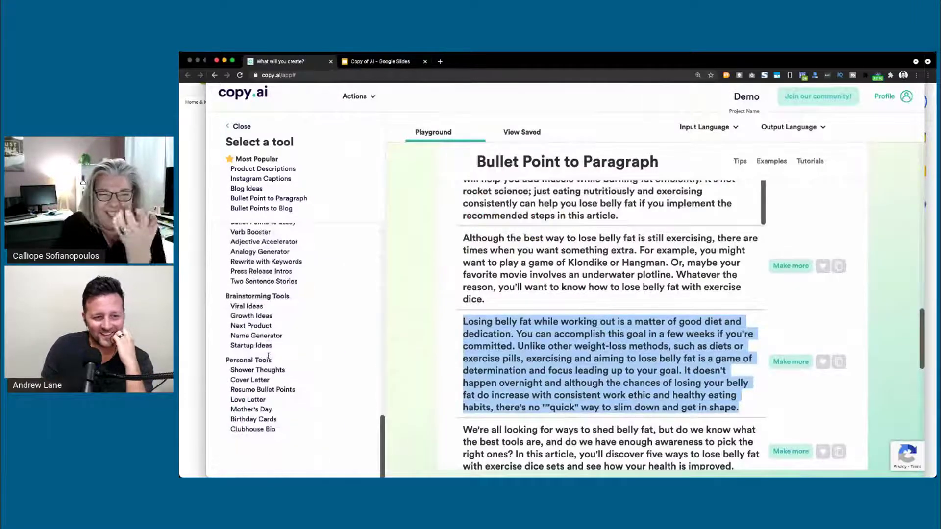
{"action": "left_click", "coordinate": [252, 429]}
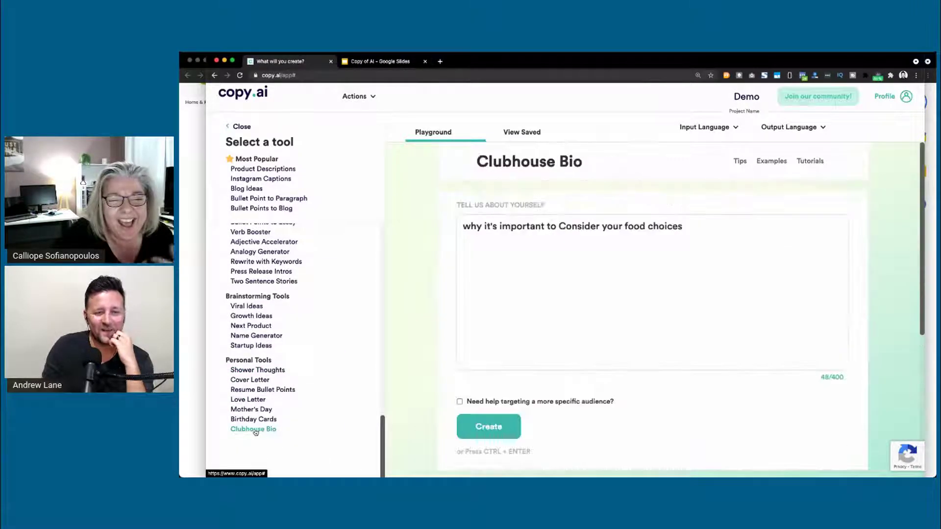
- Replace the self-description with "i help people use exercise dice to lose weight" and generate Clubhouse bios
{"action": "triple_click", "coordinate": [526, 226]}
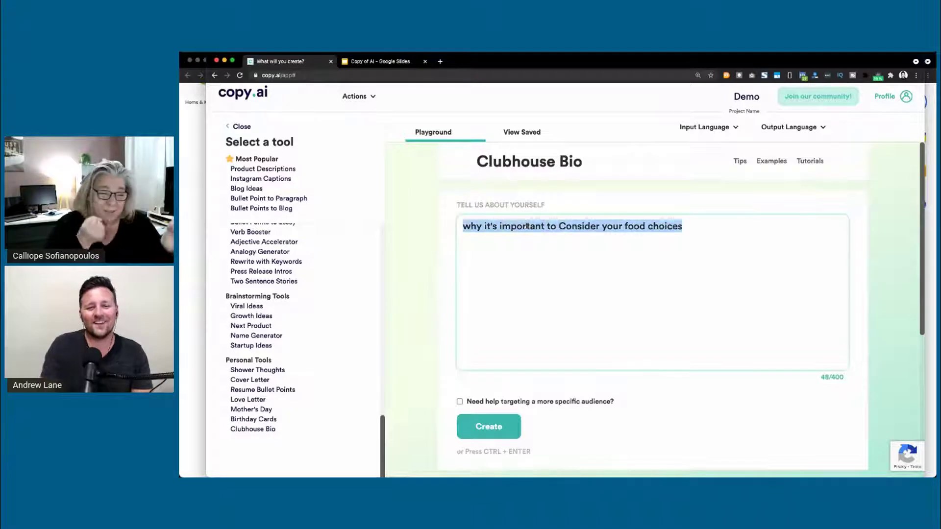
{"action": "type", "text": "i blog"}
{"action": "key", "text": "BackSpace"}
{"action": "key", "text": "BackSpace"}
{"action": "key", "text": "BackSpace"}
{"action": "key", "text": "BackSpace"}
{"action": "key", "text": "BackSpace"}
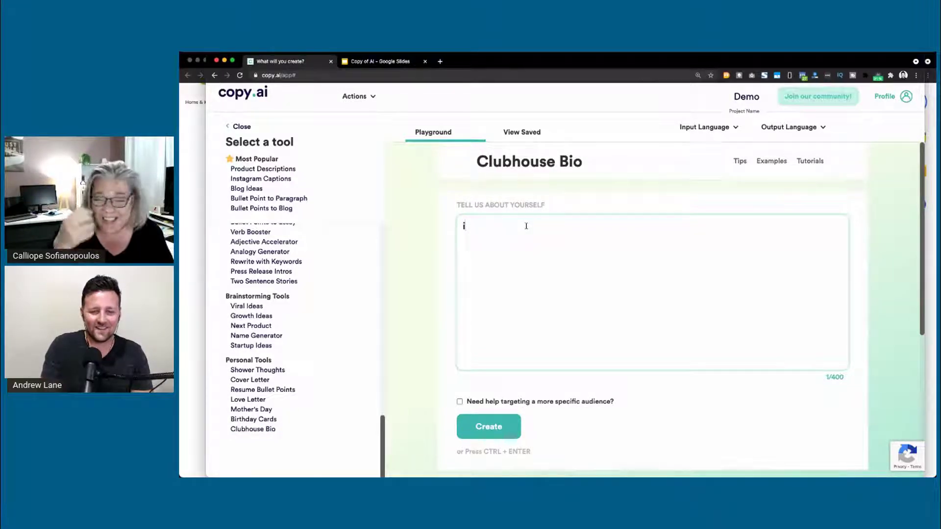
{"action": "type", "text": "help people u"}
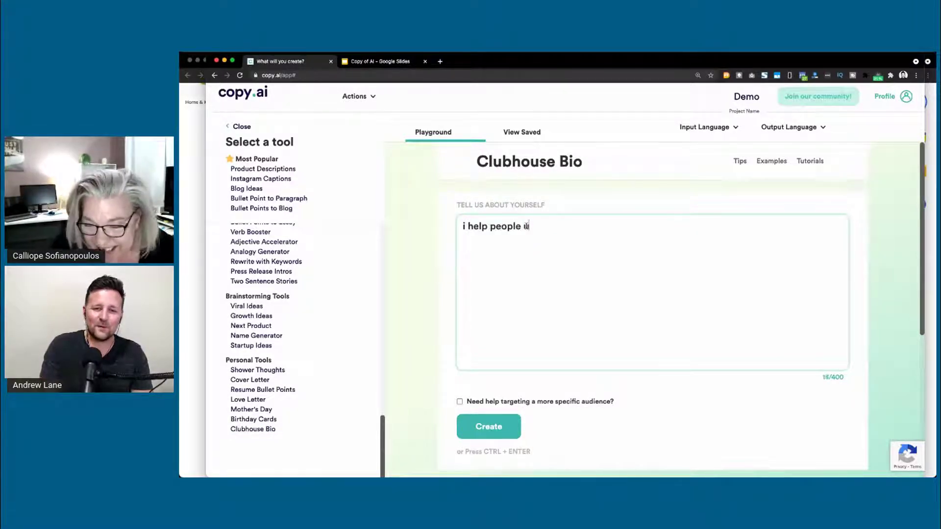
{"action": "type", "text": "se exe"}
{"action": "key", "text": "BackSpace"}
{"action": "type", "text": "er"}
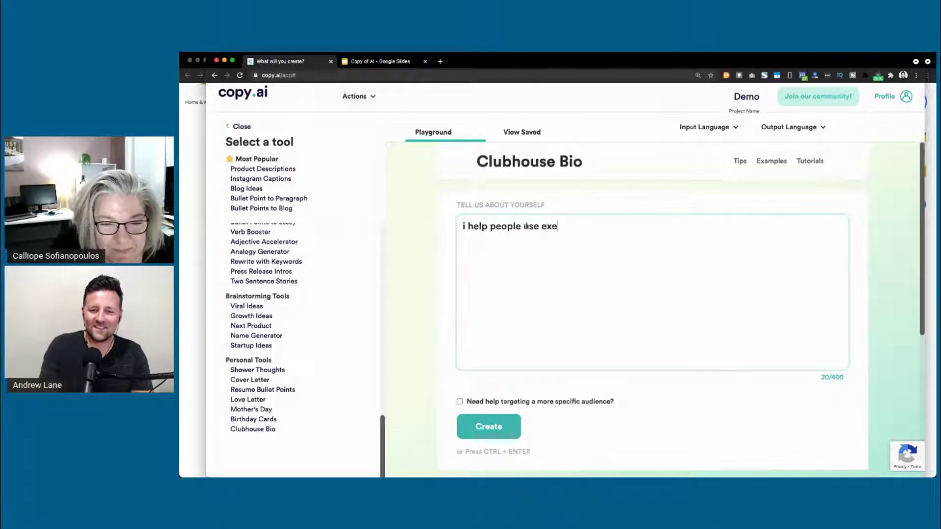
{"action": "type", "text": "cise dice to l"}
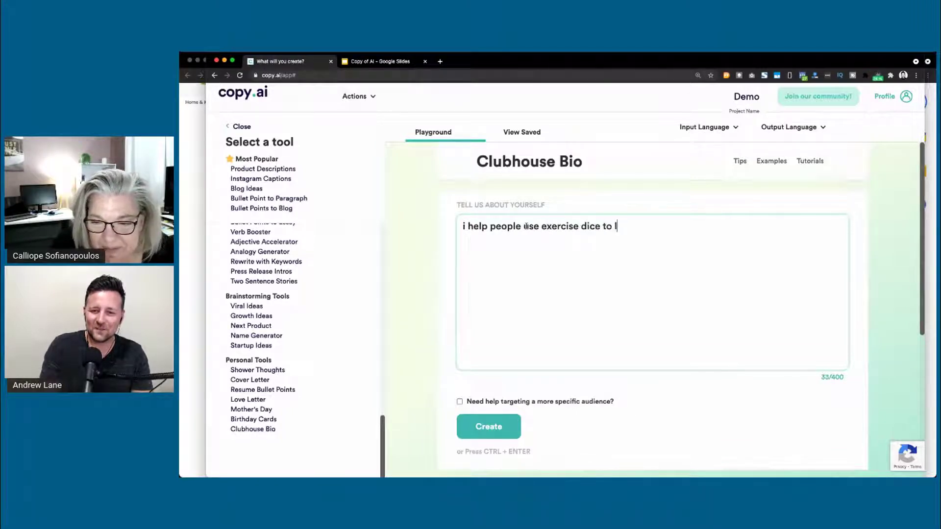
{"action": "type", "text": "ose wei"}
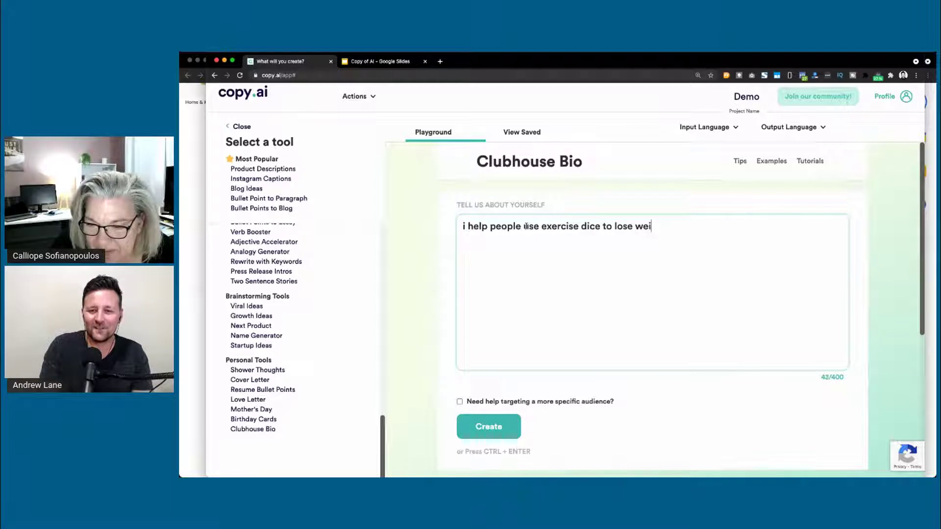
{"action": "type", "text": "ght"}
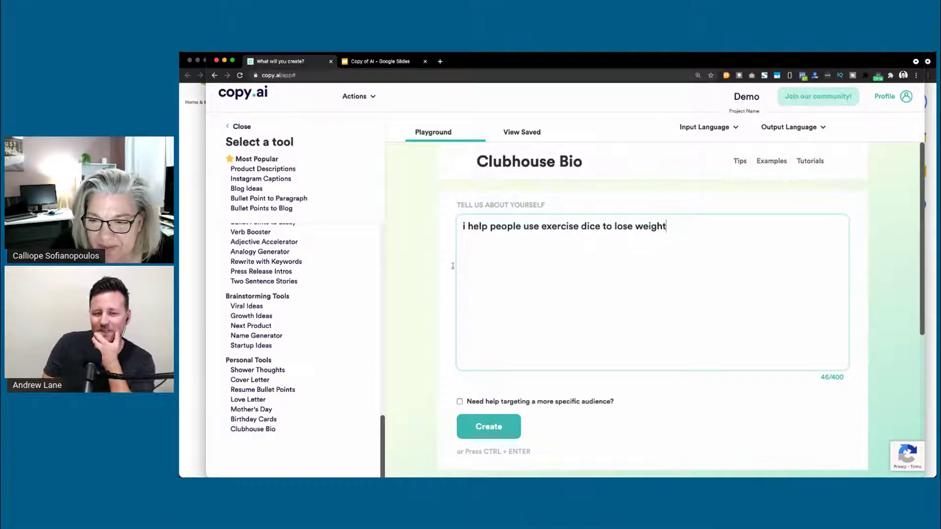
{"action": "key", "text": "ctrl+Return"}
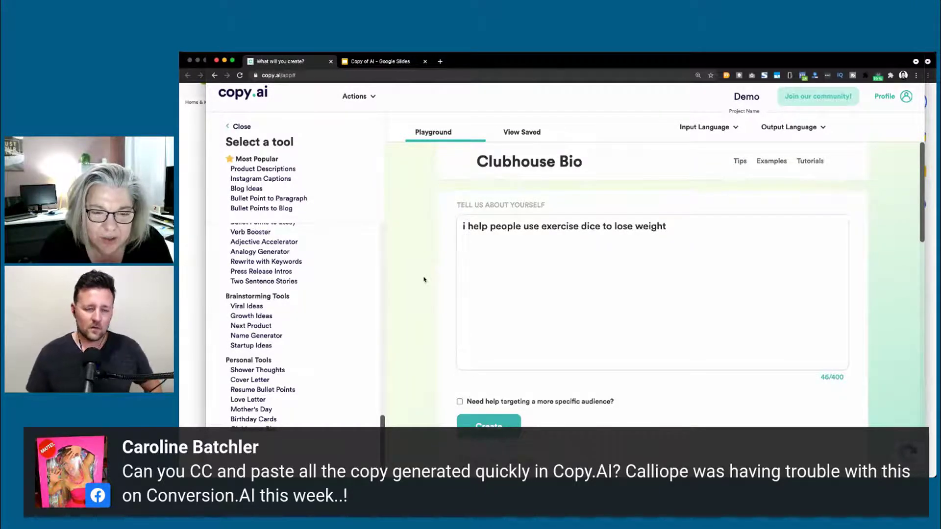
- Copy the bio beginning "I built the world's 1st Virtual Health Club" into Google Docs below the last paragraph and undo the paste
{"action": "scroll", "coordinate": [424, 279], "scroll_direction": "down", "scroll_amount": 5}
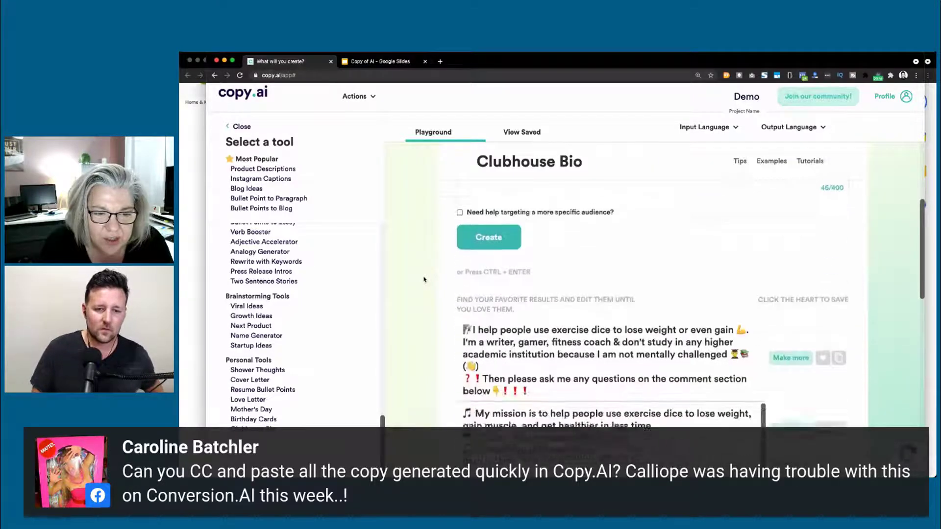
{"action": "scroll", "coordinate": [424, 280], "scroll_direction": "down", "scroll_amount": 4}
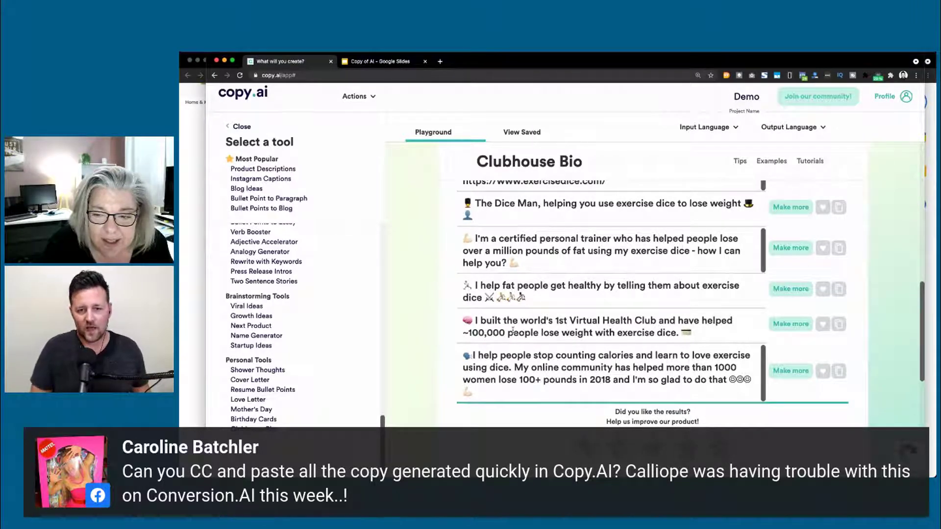
{"action": "triple_click", "coordinate": [610, 321]}
{"action": "key", "text": "super+c"}
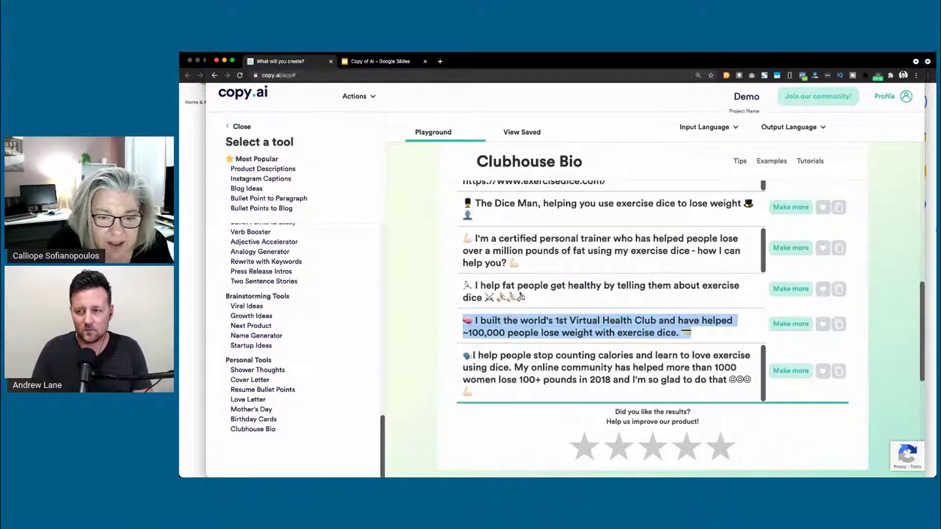
{"action": "left_click", "coordinate": [936, 229]}
{"action": "key", "text": "Return"}
{"action": "key", "text": "Return"}
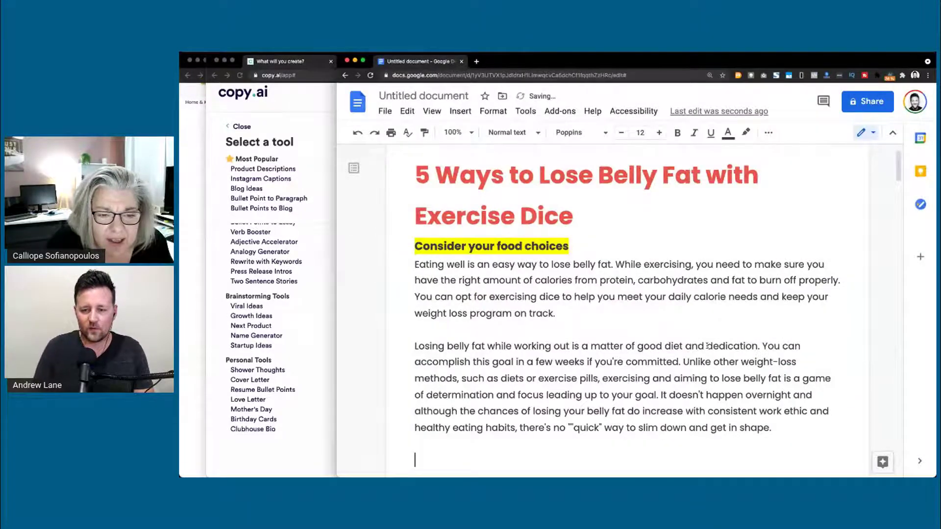
{"action": "key", "text": "super+v"}
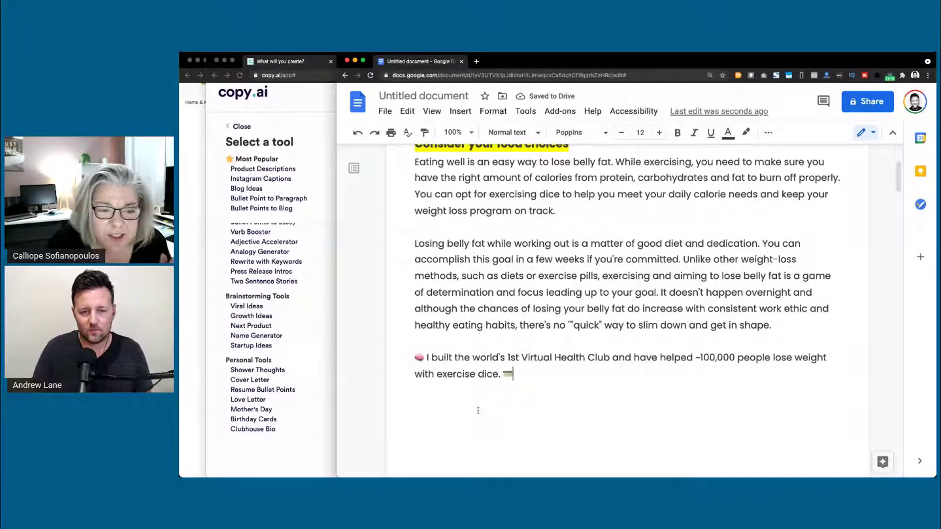
{"action": "key", "text": "super+z"}
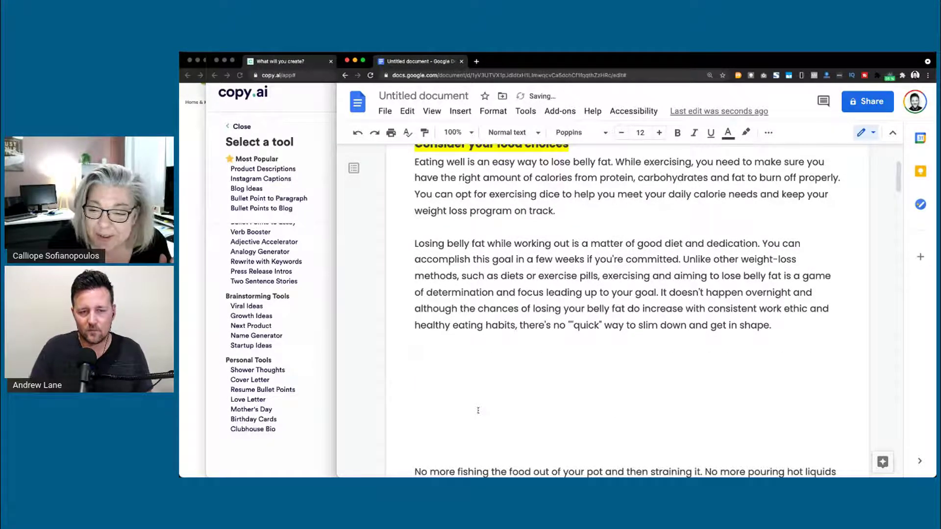
- Switch back to copy.ai and read through the generated Clubhouse bios
{"action": "left_click", "coordinate": [216, 343]}
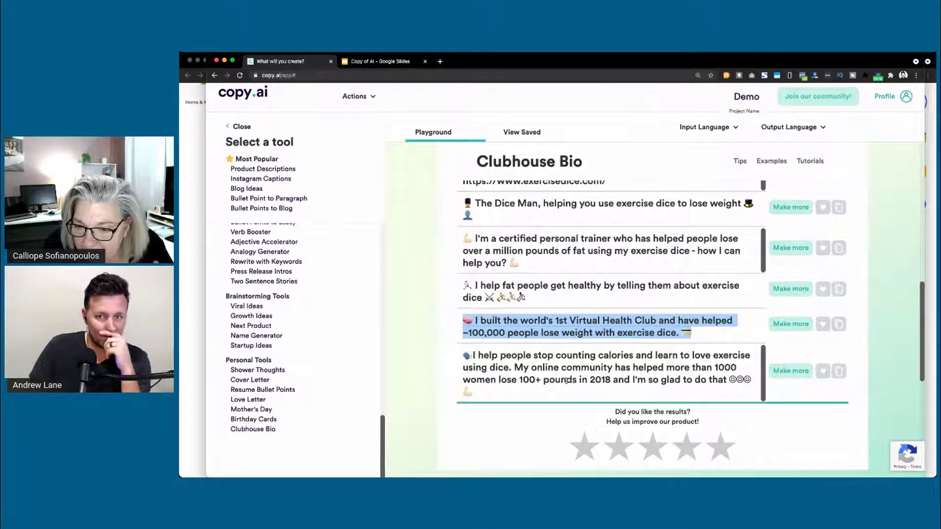
{"action": "scroll", "coordinate": [566, 381], "scroll_direction": "up", "scroll_amount": 3}
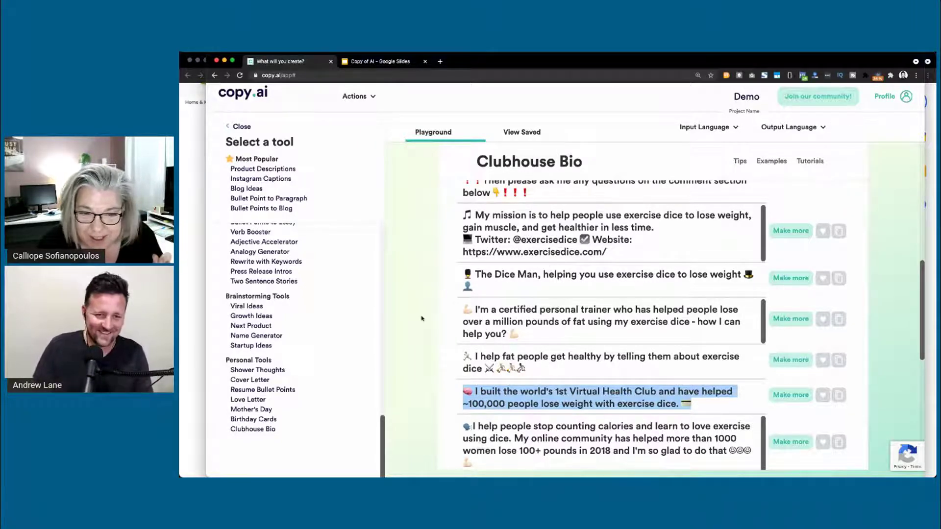
{"action": "scroll", "coordinate": [421, 319], "scroll_direction": "up", "scroll_amount": 4}
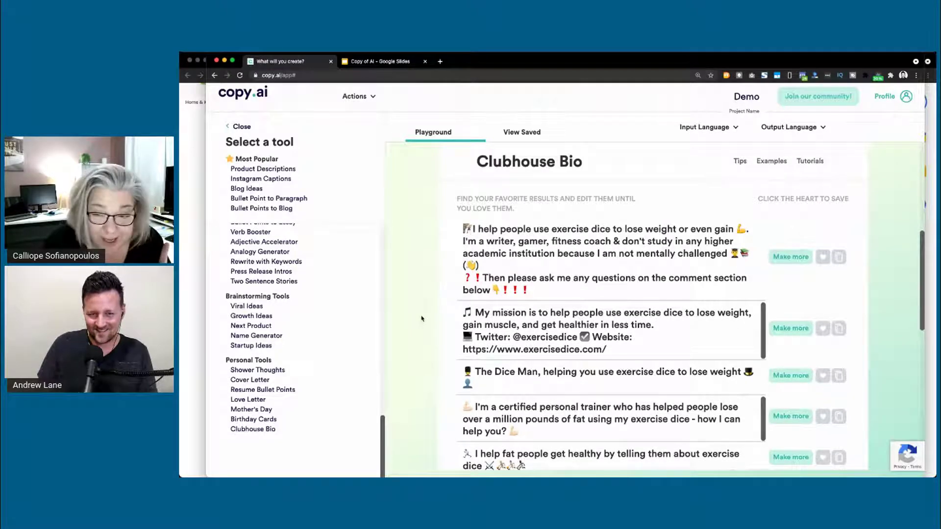
{"action": "scroll", "coordinate": [422, 318], "scroll_direction": "up", "scroll_amount": 3}
{"action": "scroll", "coordinate": [422, 319], "scroll_direction": "up", "scroll_amount": 5}
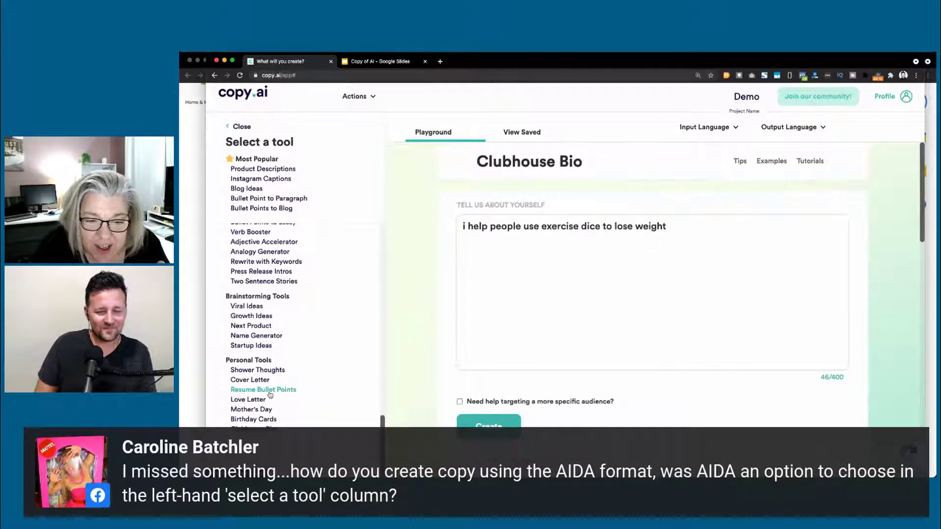
- Generate product names with the Name Generator from the existing exercise dice description and review the suggestions
{"action": "left_click", "coordinate": [251, 341]}
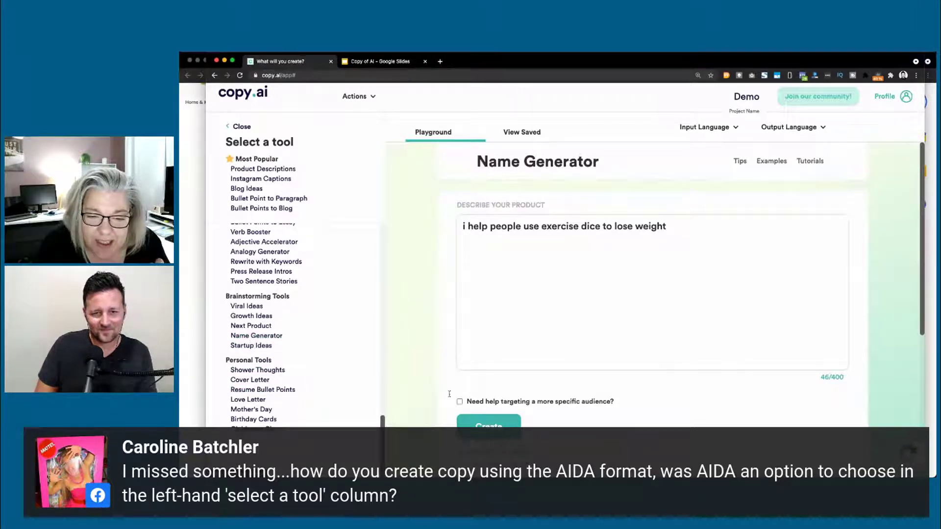
{"action": "left_click", "coordinate": [474, 420]}
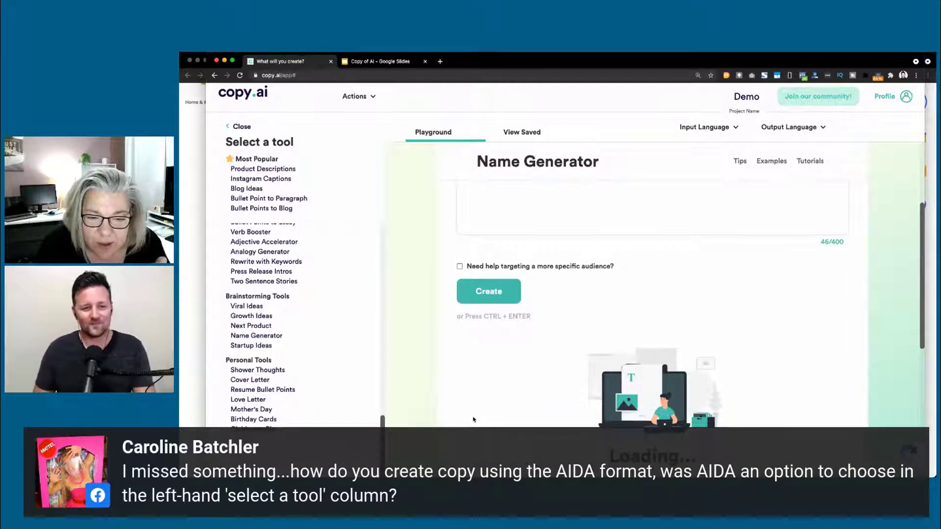
{"action": "scroll", "coordinate": [445, 344], "scroll_direction": "up", "scroll_amount": 15}
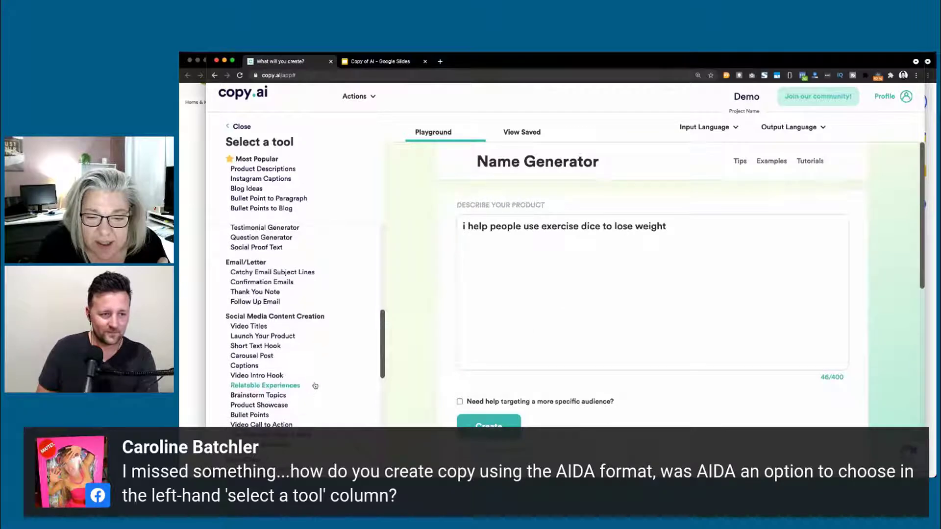
{"action": "scroll", "coordinate": [438, 289], "scroll_direction": "down", "scroll_amount": 5}
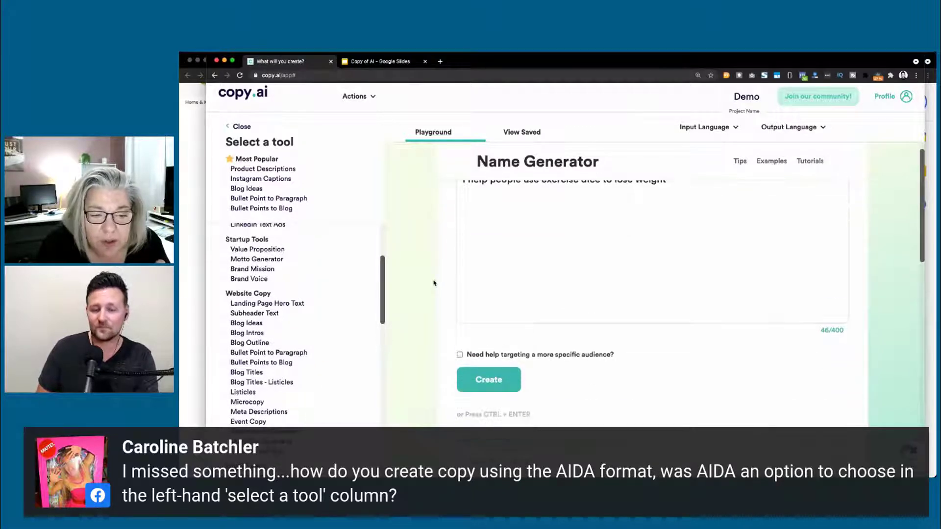
{"action": "scroll", "coordinate": [434, 284], "scroll_direction": "down", "scroll_amount": 2}
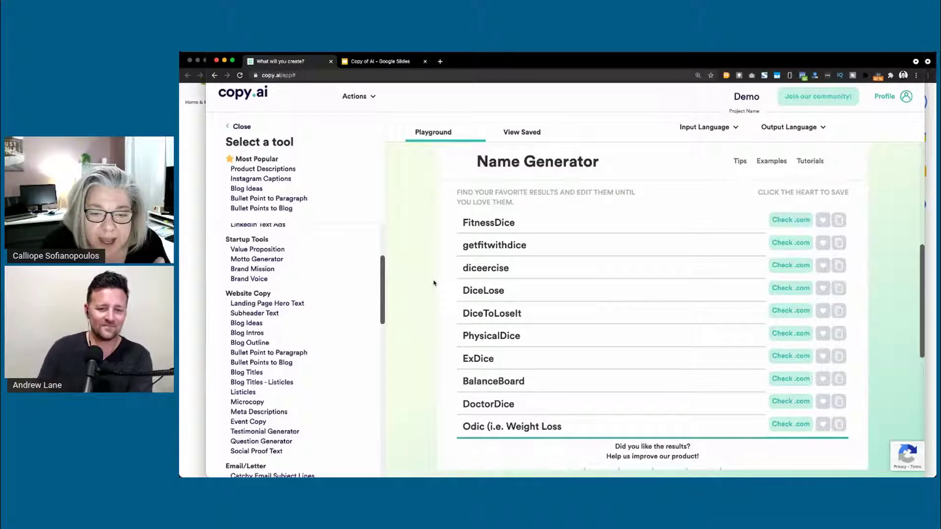
{"action": "scroll", "coordinate": [433, 283], "scroll_direction": "up", "scroll_amount": 1}
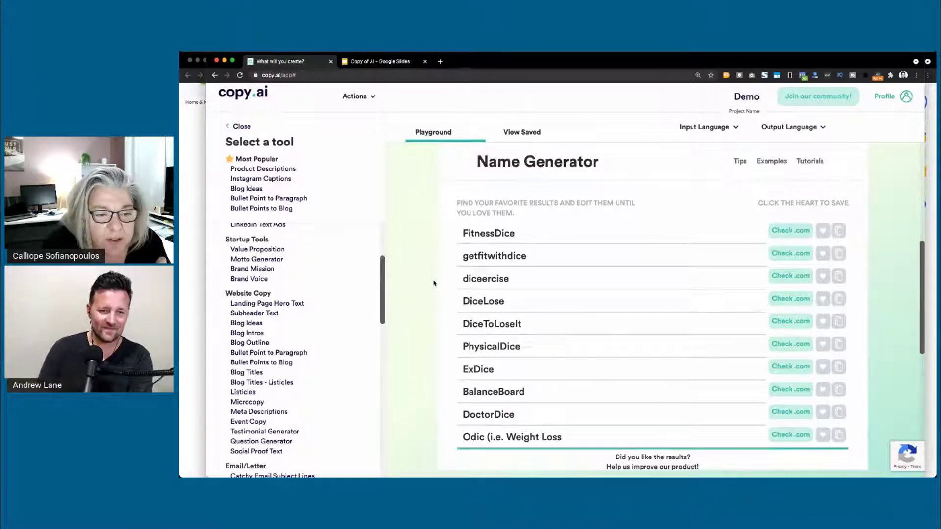
- Find AIDA Copywriting among the Sales Copy tools and open it
{"action": "scroll", "coordinate": [343, 304], "scroll_direction": "up", "scroll_amount": 3}
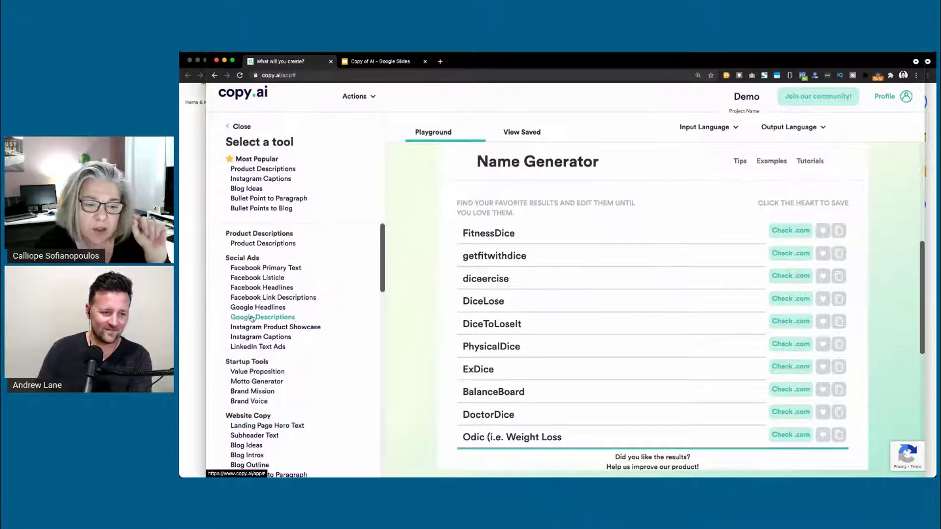
{"action": "scroll", "coordinate": [251, 338], "scroll_direction": "down", "scroll_amount": 8}
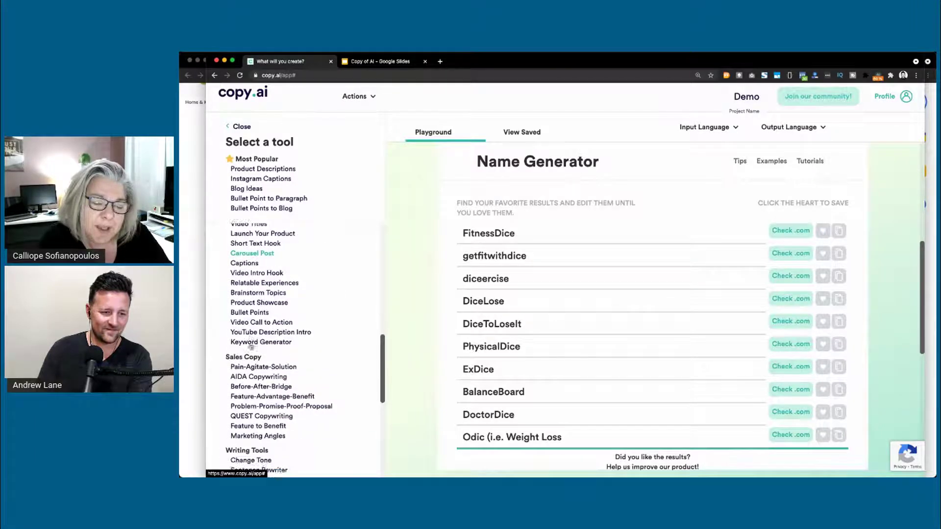
{"action": "scroll", "coordinate": [263, 348], "scroll_direction": "up", "scroll_amount": 3}
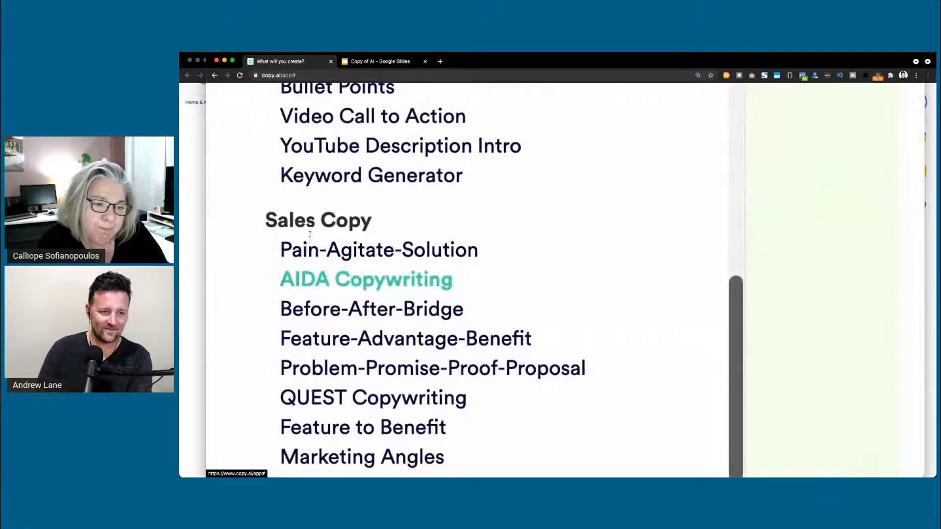
{"action": "scroll", "coordinate": [312, 323], "scroll_direction": "down", "scroll_amount": 1}
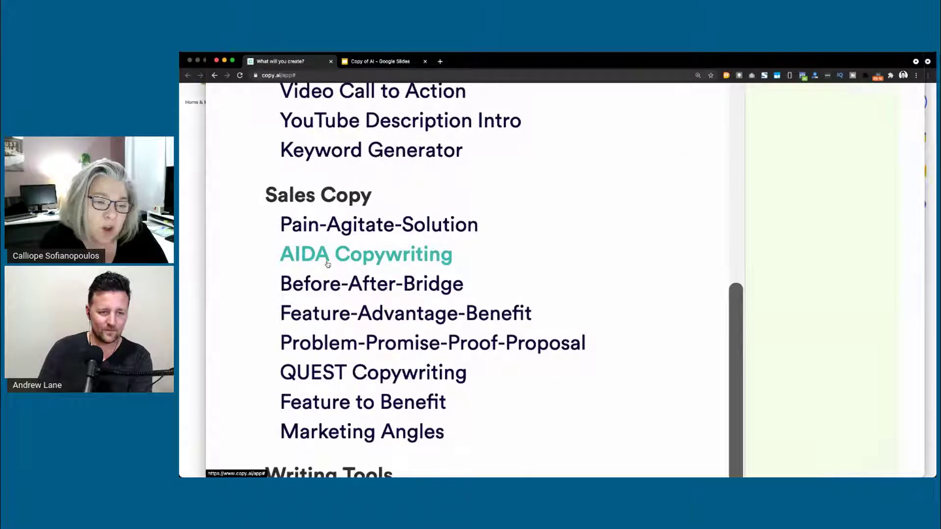
{"action": "scroll", "coordinate": [319, 259], "scroll_direction": "down", "scroll_amount": 3}
{"action": "left_click", "coordinate": [262, 339]}
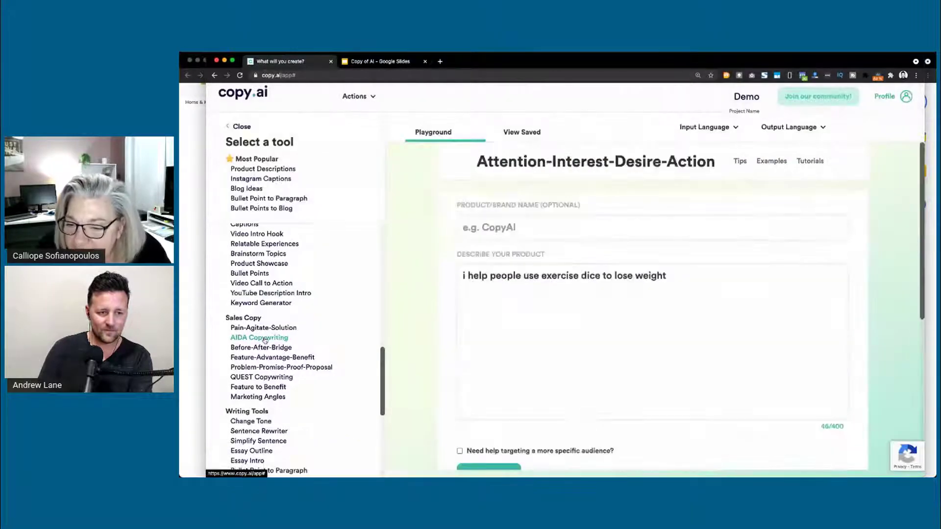
- Copy "exercise dice" from the product description into the product/brand name and generate the Attention-Interest-Desire-Action copy
{"action": "left_click", "coordinate": [542, 276]}
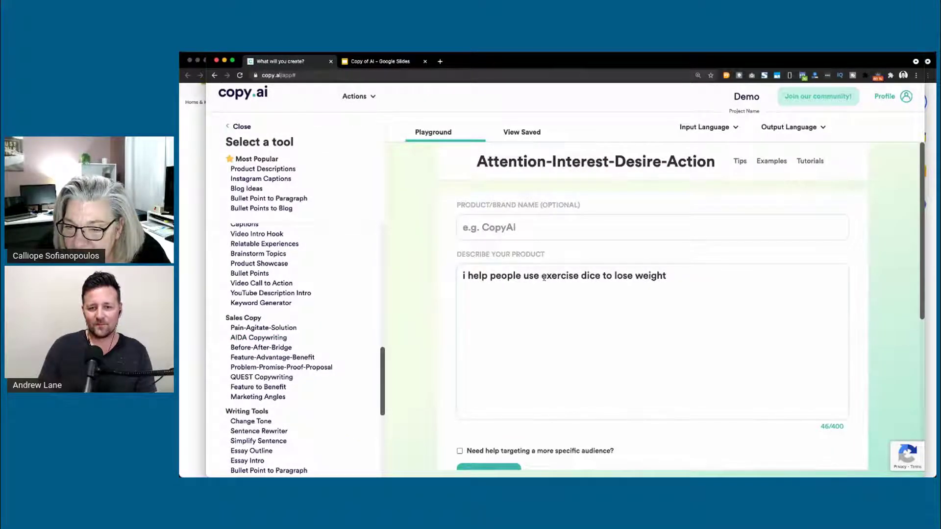
{"action": "left_click", "coordinate": [599, 275], "text": "shift"}
{"action": "key", "text": "ctrl+c"}
{"action": "left_click", "coordinate": [529, 231]}
{"action": "key", "text": "ctrl+v"}
{"action": "scroll", "coordinate": [450, 272], "scroll_direction": "down", "scroll_amount": 1}
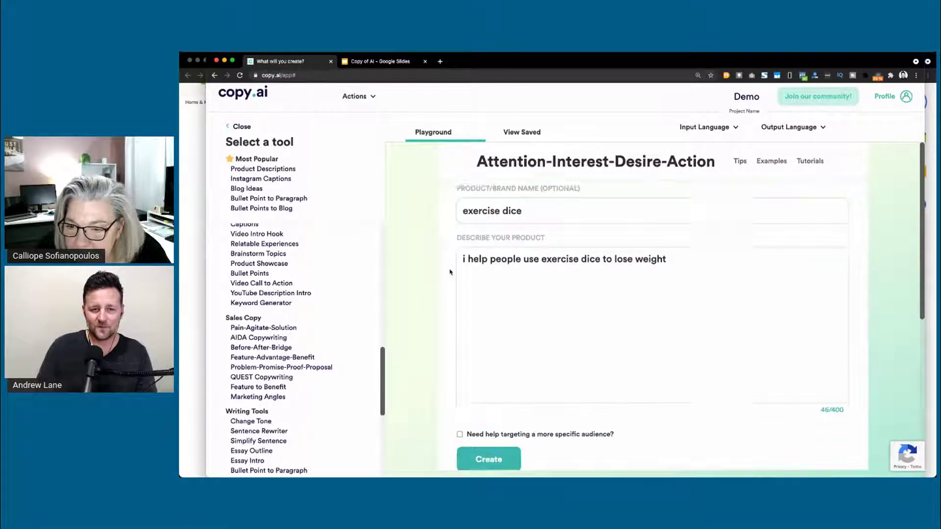
{"action": "scroll", "coordinate": [450, 272], "scroll_direction": "down", "scroll_amount": 1}
{"action": "left_click", "coordinate": [488, 401]}
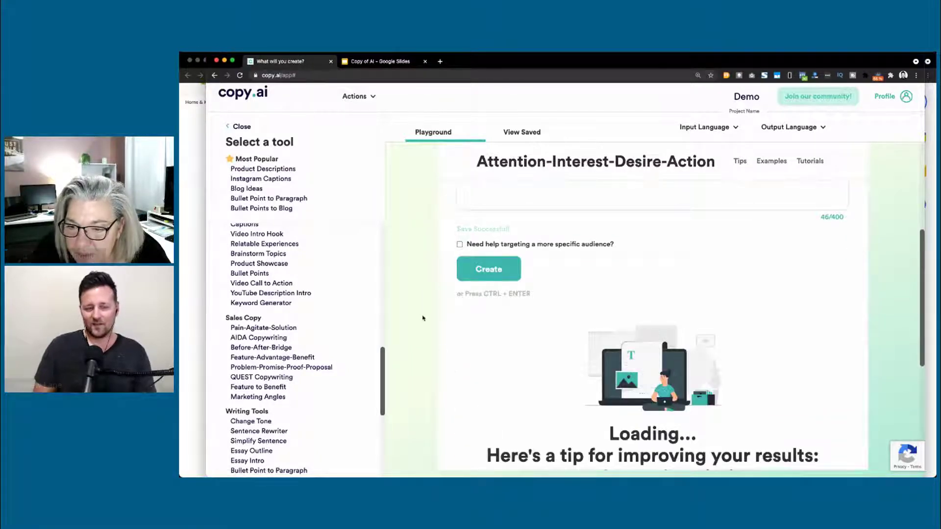
- Read through the generated Attention-Interest-Desire-Action results for the exercise dice, from the first suggestion to the last
{"action": "scroll", "coordinate": [423, 318], "scroll_direction": "up", "scroll_amount": 4}
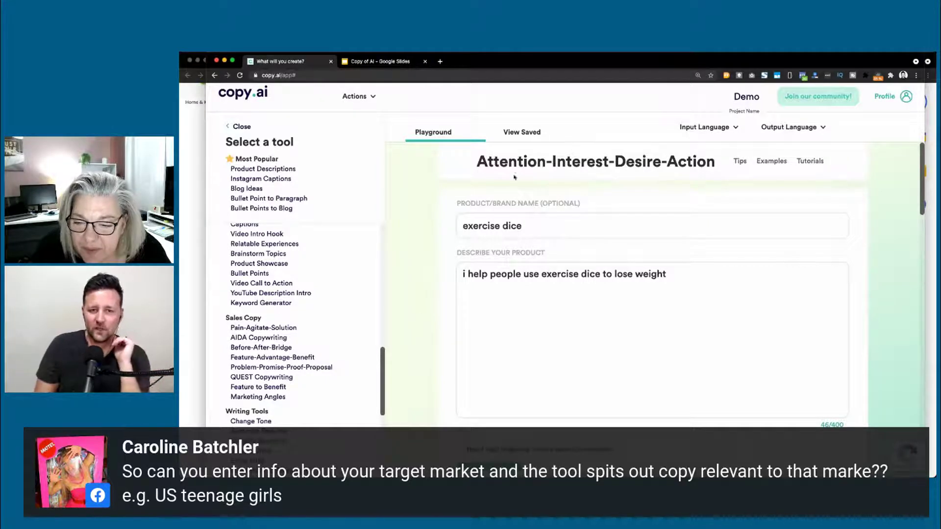
{"action": "scroll", "coordinate": [431, 267], "scroll_direction": "down", "scroll_amount": 1}
{"action": "scroll", "coordinate": [431, 267], "scroll_direction": "down", "scroll_amount": 5}
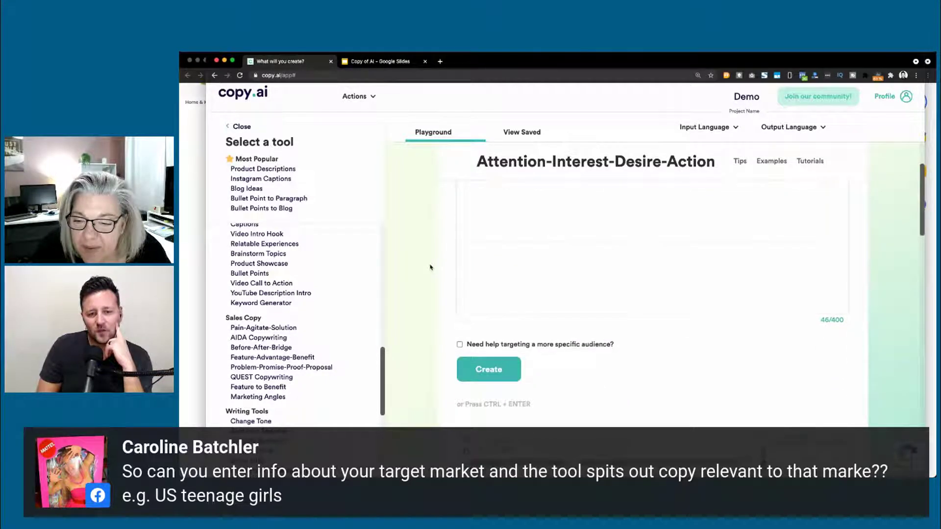
{"action": "scroll", "coordinate": [430, 267], "scroll_direction": "down", "scroll_amount": 4}
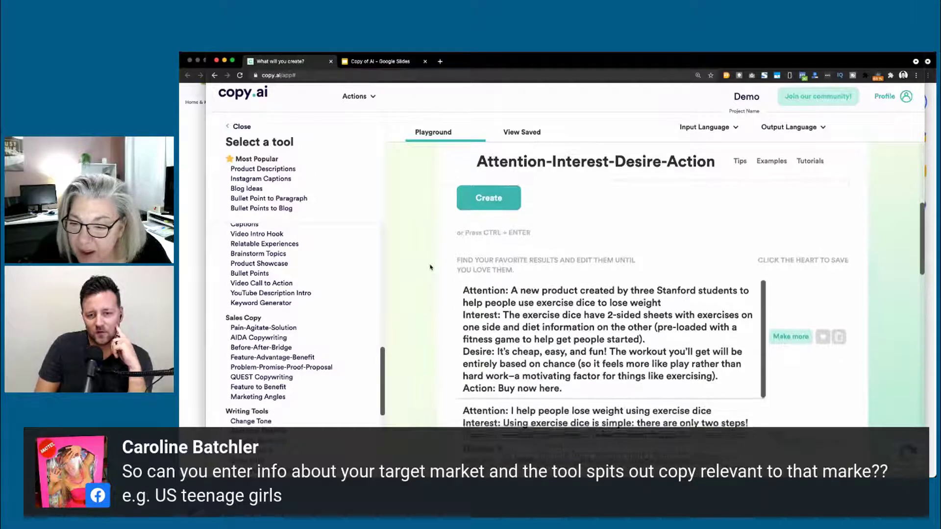
{"action": "scroll", "coordinate": [431, 267], "scroll_direction": "down", "scroll_amount": 2}
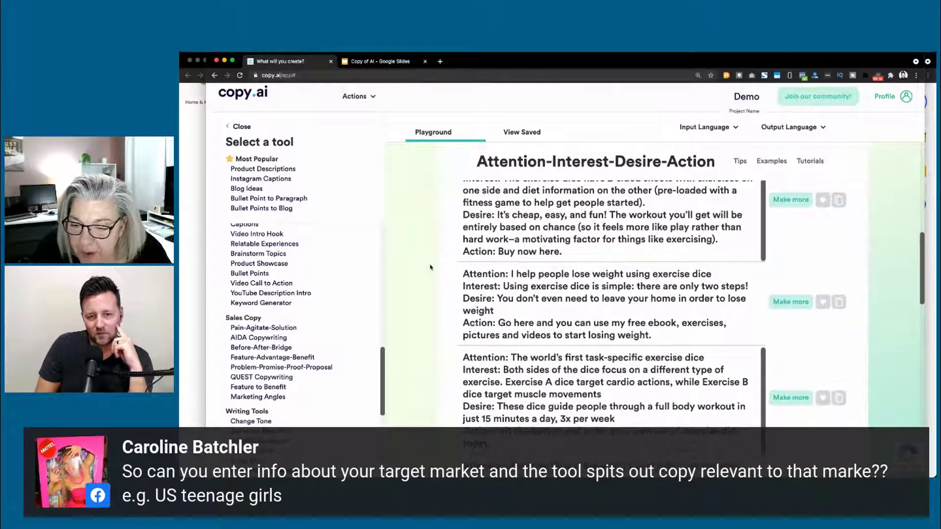
{"action": "scroll", "coordinate": [431, 267], "scroll_direction": "down", "scroll_amount": 2}
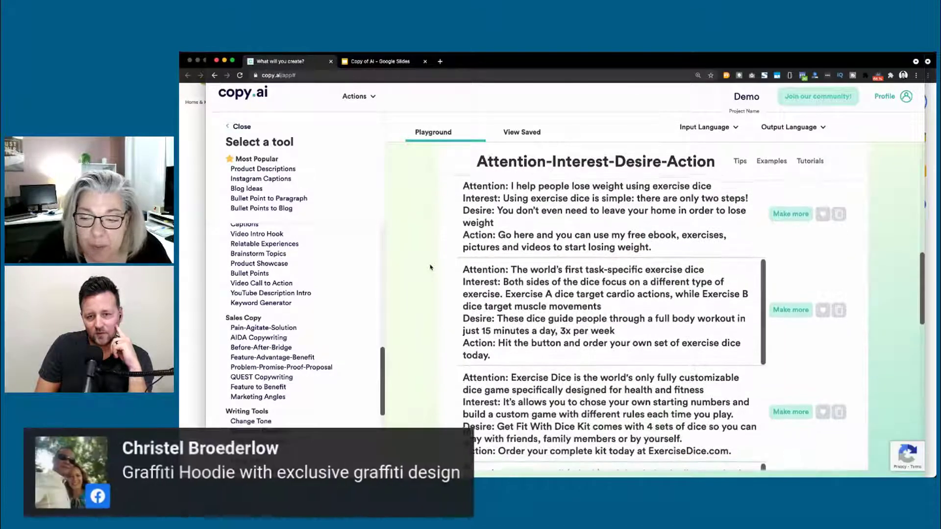
{"action": "scroll", "coordinate": [431, 267], "scroll_direction": "down", "scroll_amount": 2}
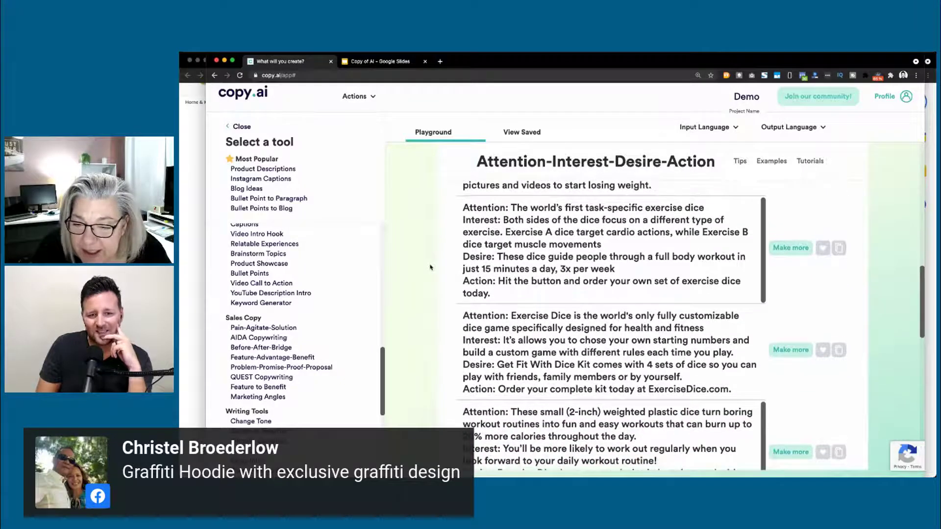
{"action": "left_click_drag", "start_coordinate": [512, 295], "coordinate": [720, 324]}
{"action": "scroll", "coordinate": [720, 324], "scroll_direction": "down", "scroll_amount": 5}
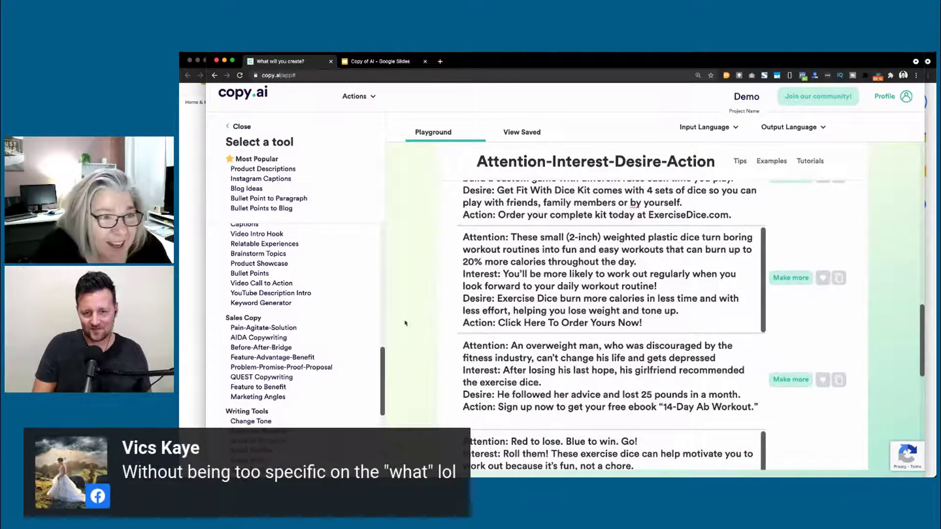
{"action": "scroll", "coordinate": [446, 316], "scroll_direction": "down", "scroll_amount": 2}
{"action": "scroll", "coordinate": [446, 316], "scroll_direction": "down", "scroll_amount": 2}
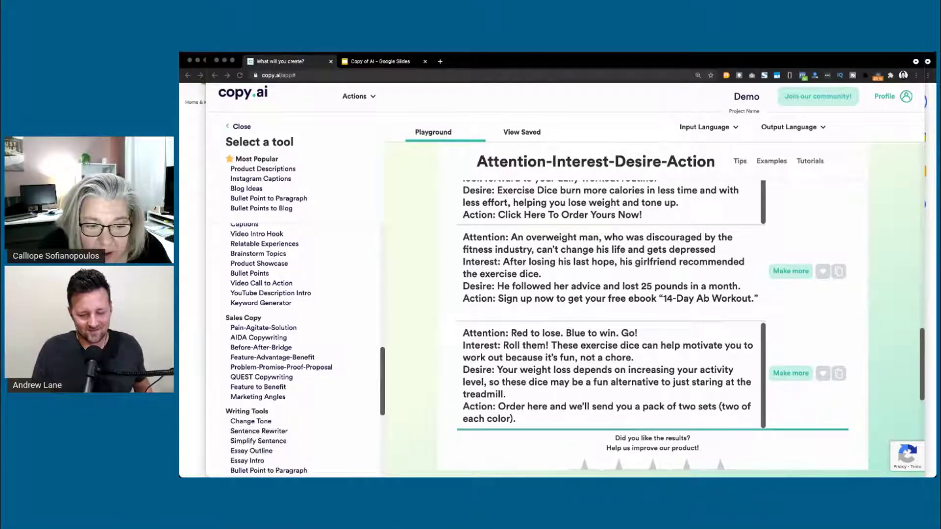
{"action": "left_click", "coordinate": [430, 340]}
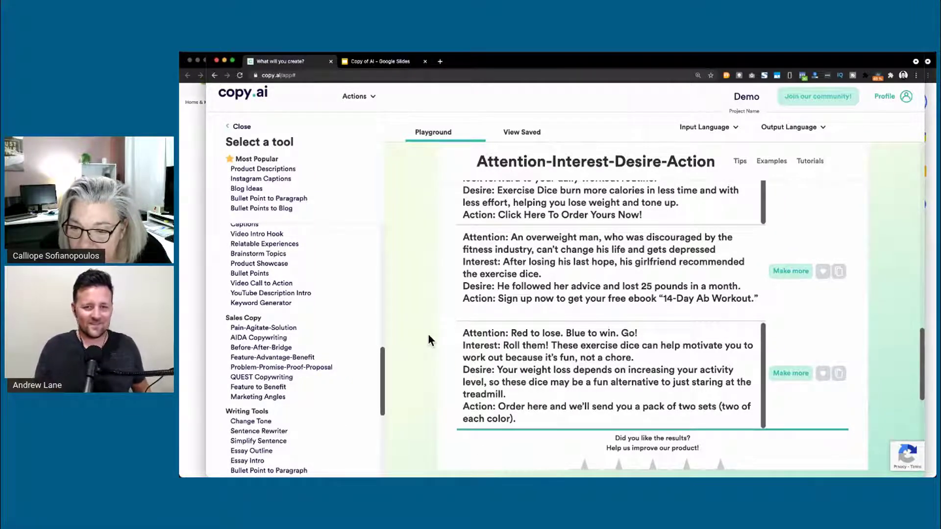
- Clear the exercise dice text from both the product description and the product/brand name
{"action": "scroll", "coordinate": [429, 340], "scroll_direction": "up", "scroll_amount": 1}
{"action": "scroll", "coordinate": [428, 340], "scroll_direction": "up", "scroll_amount": 10}
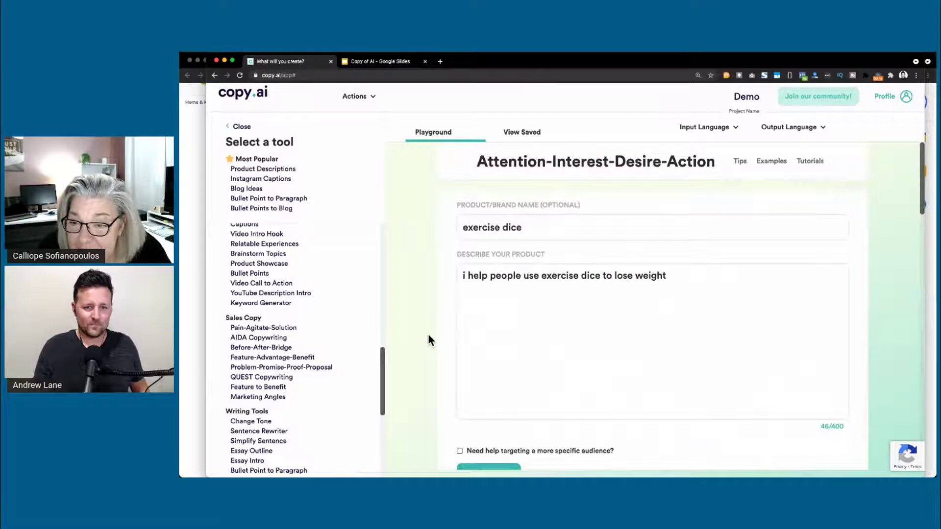
{"action": "double_click", "coordinate": [517, 278]}
{"action": "left_click", "coordinate": [518, 280]}
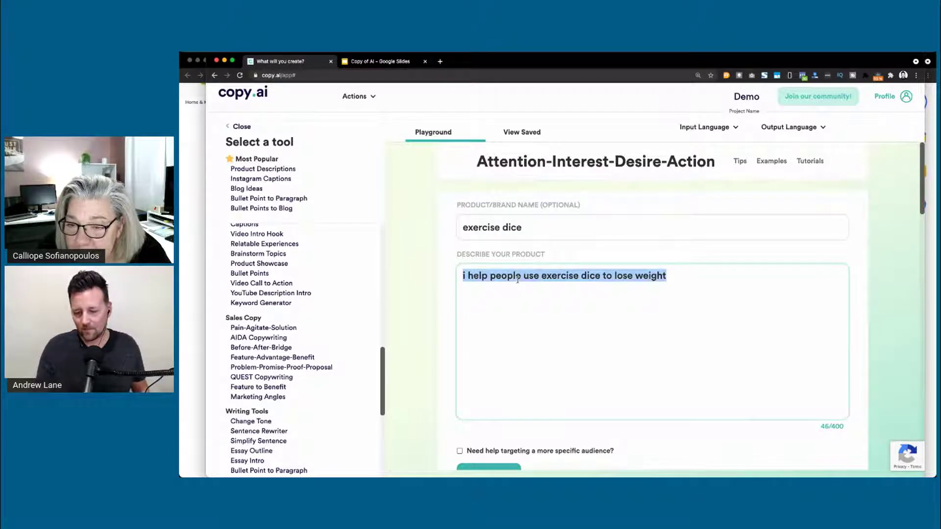
{"action": "key", "text": "BackSpace"}
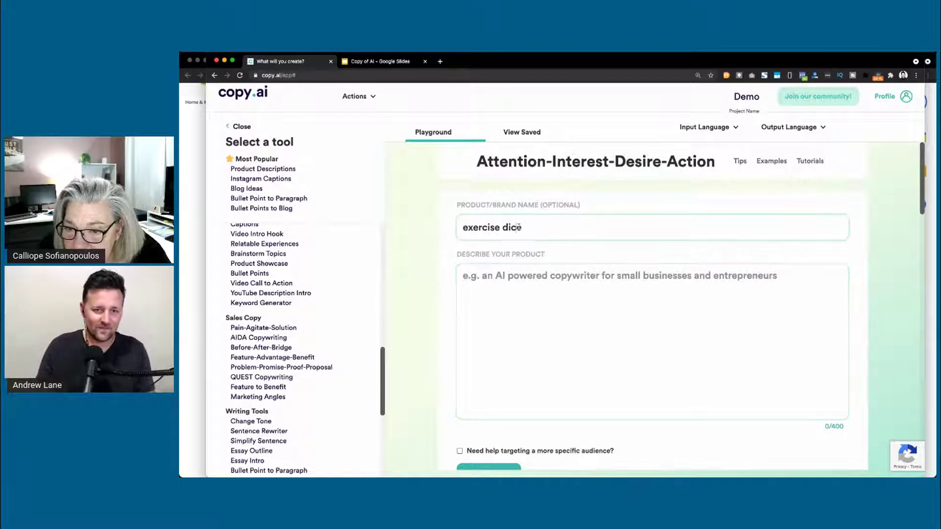
{"action": "triple_click", "coordinate": [518, 227]}
{"action": "key", "text": "BackSpace"}
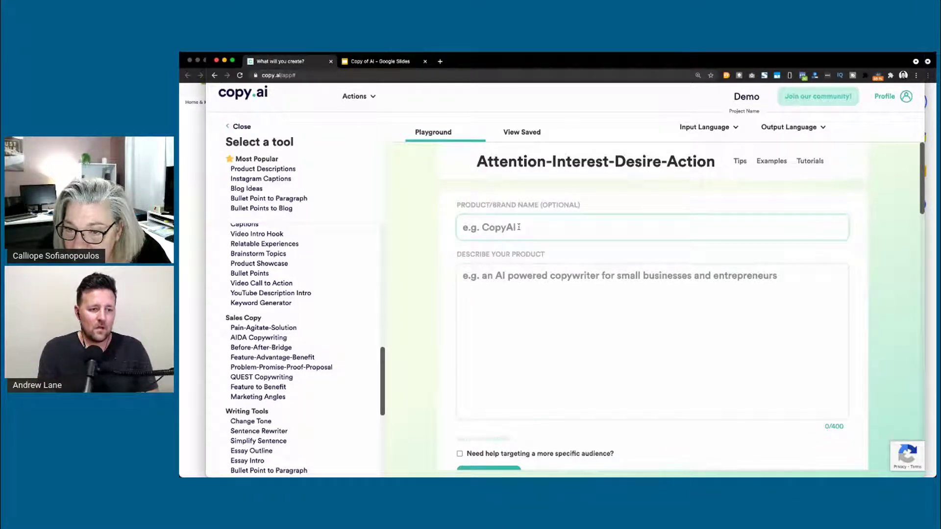